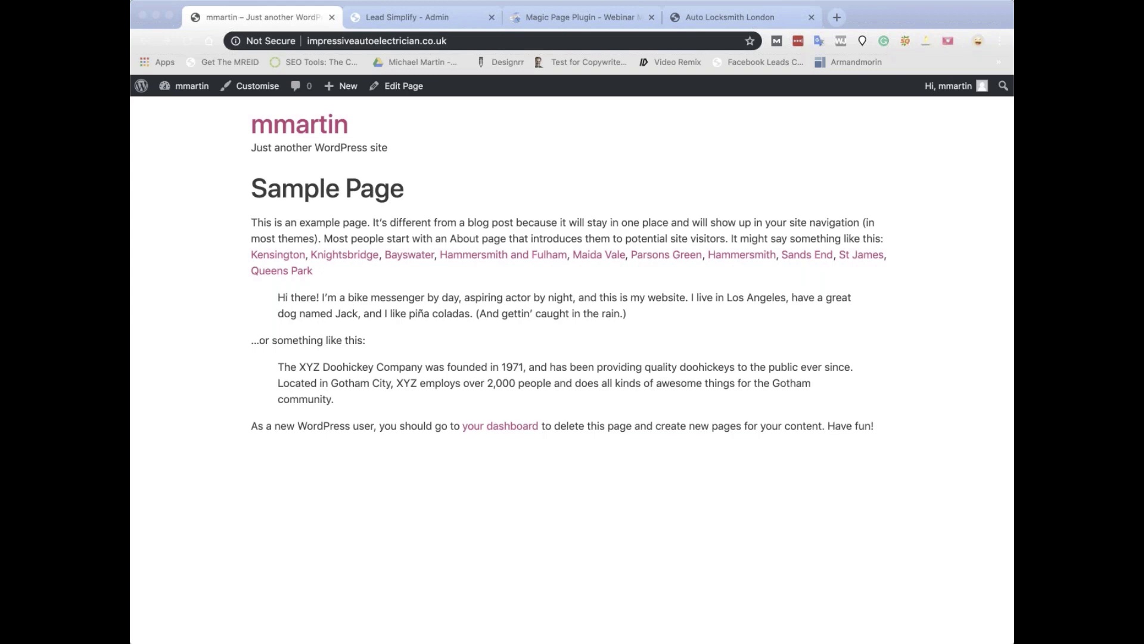
- Switch to the Auto Locksmith London site's dashboard and open its Car Locksmith London magic page for editing
{"action": "left_click", "coordinate": [655, 361]}
{"action": "left_click", "coordinate": [753, 17]}
{"action": "mouse_move", "coordinate": [232, 90]}
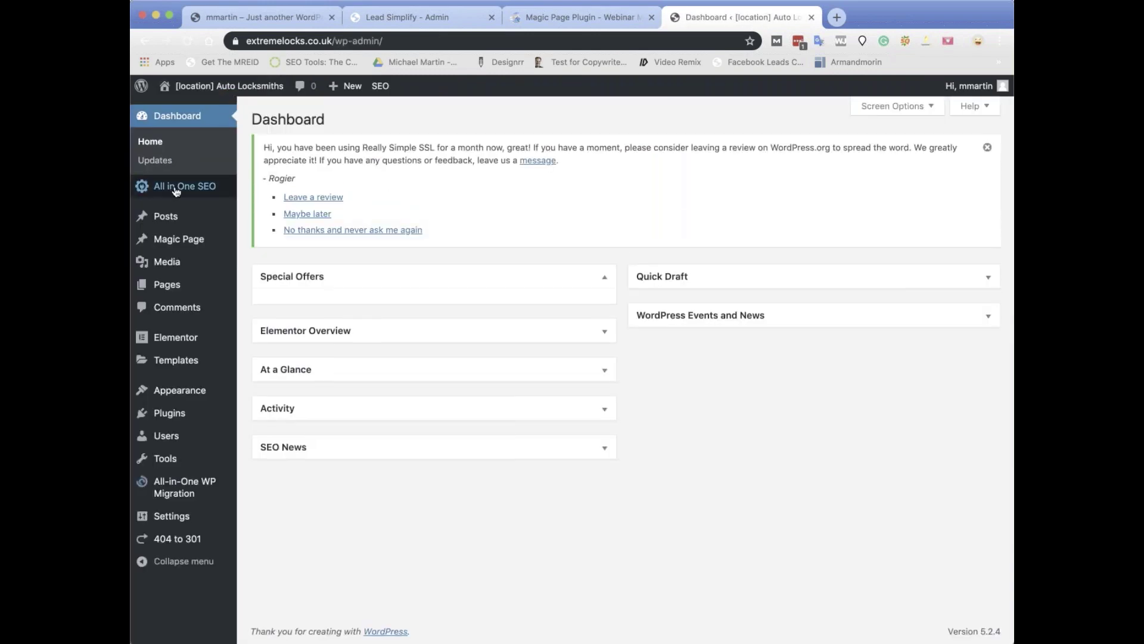
{"action": "mouse_move", "coordinate": [168, 240]}
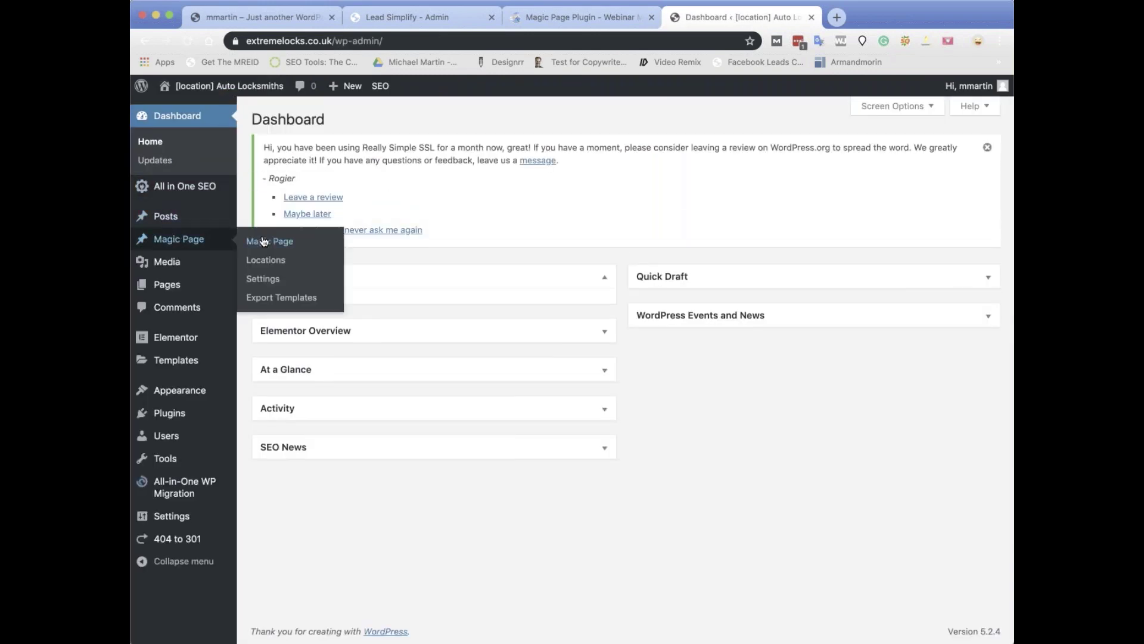
{"action": "left_click", "coordinate": [263, 241]}
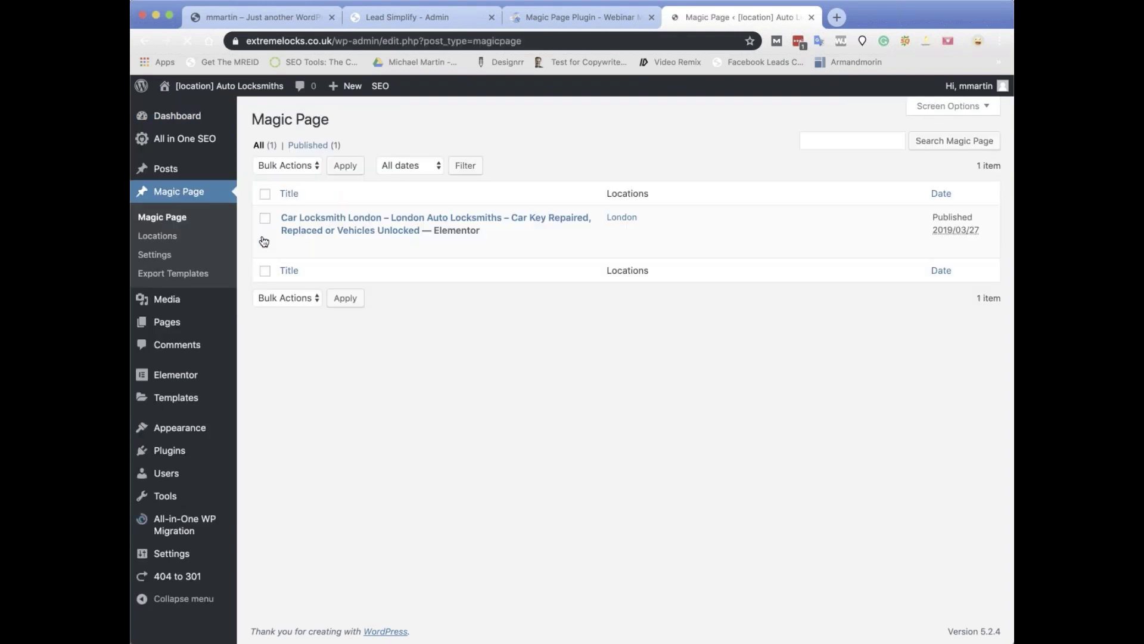
{"action": "left_click", "coordinate": [290, 248]}
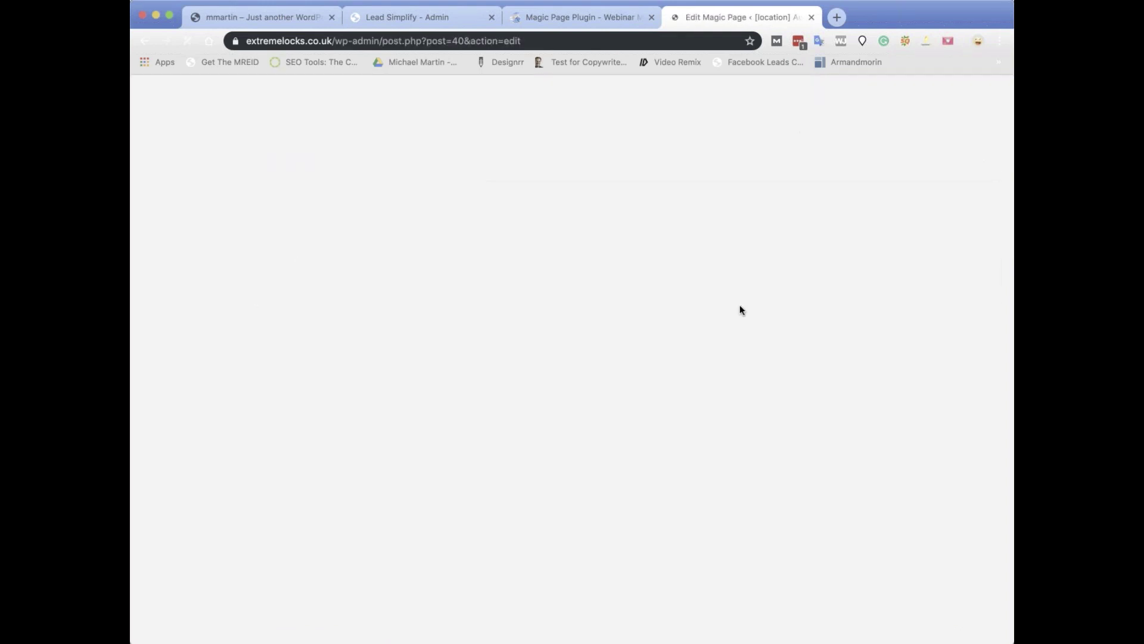
- Examine the magic page's SEO settings and the JSON-LD Schema builder options
{"action": "scroll", "coordinate": [702, 306], "scroll_direction": "down", "scroll_amount": 15}
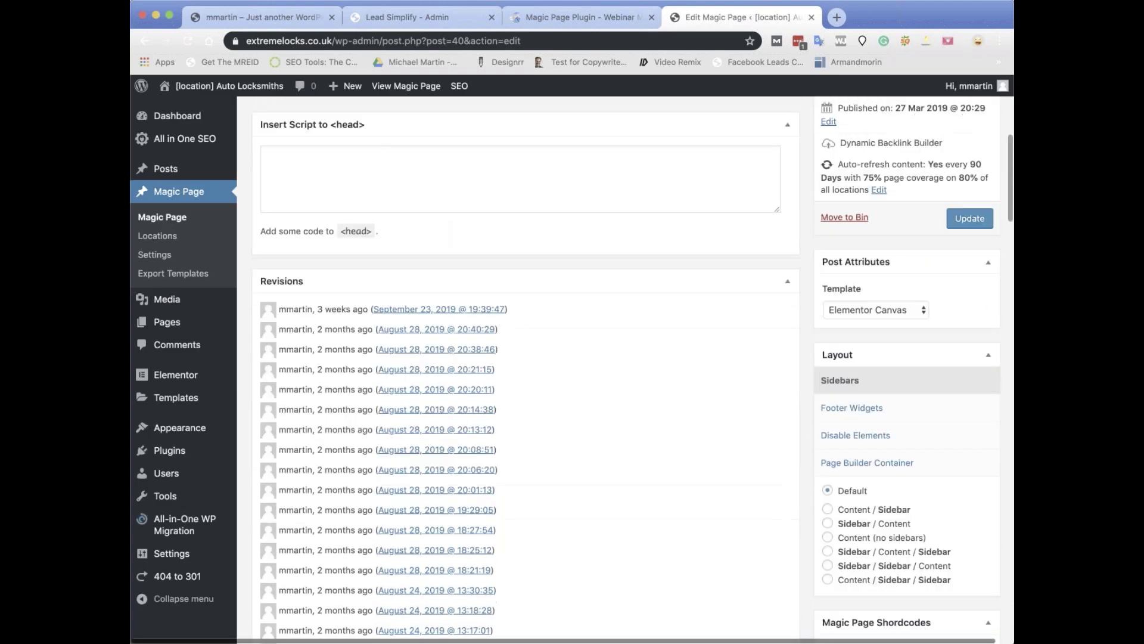
{"action": "scroll", "coordinate": [525, 369], "scroll_direction": "down", "scroll_amount": 15}
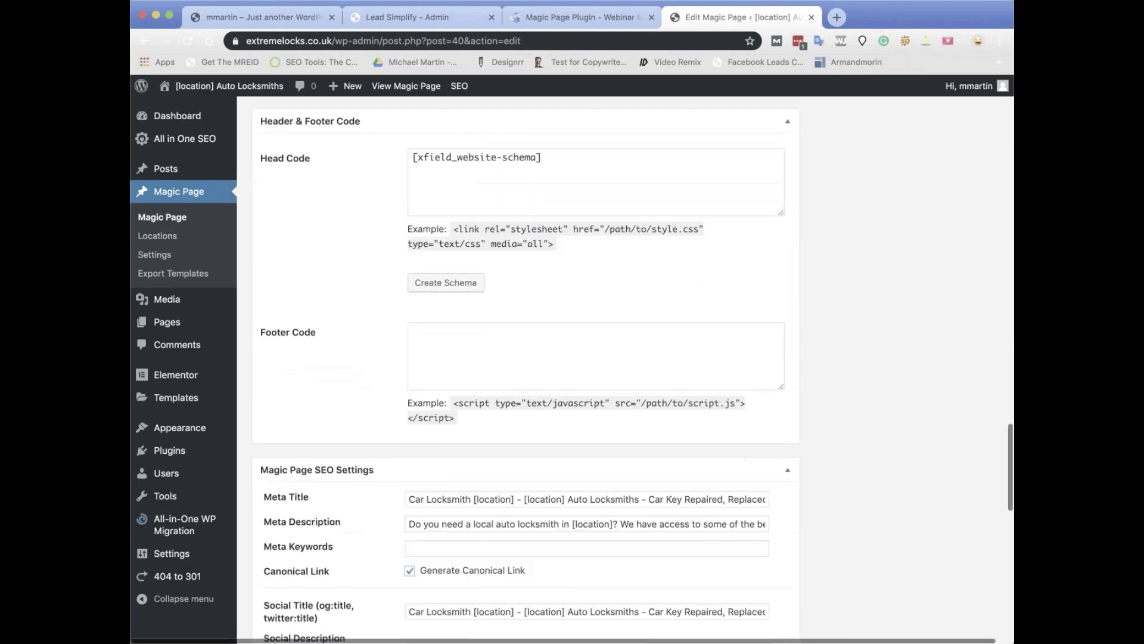
{"action": "scroll", "coordinate": [474, 460], "scroll_direction": "down", "scroll_amount": 1}
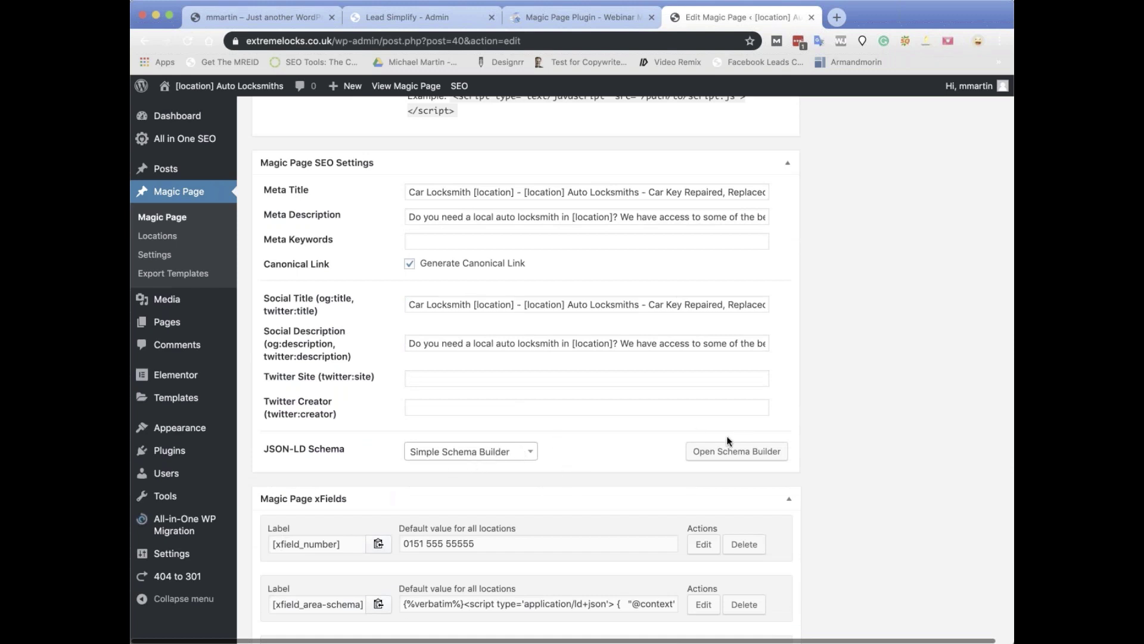
{"action": "left_click", "coordinate": [526, 453]}
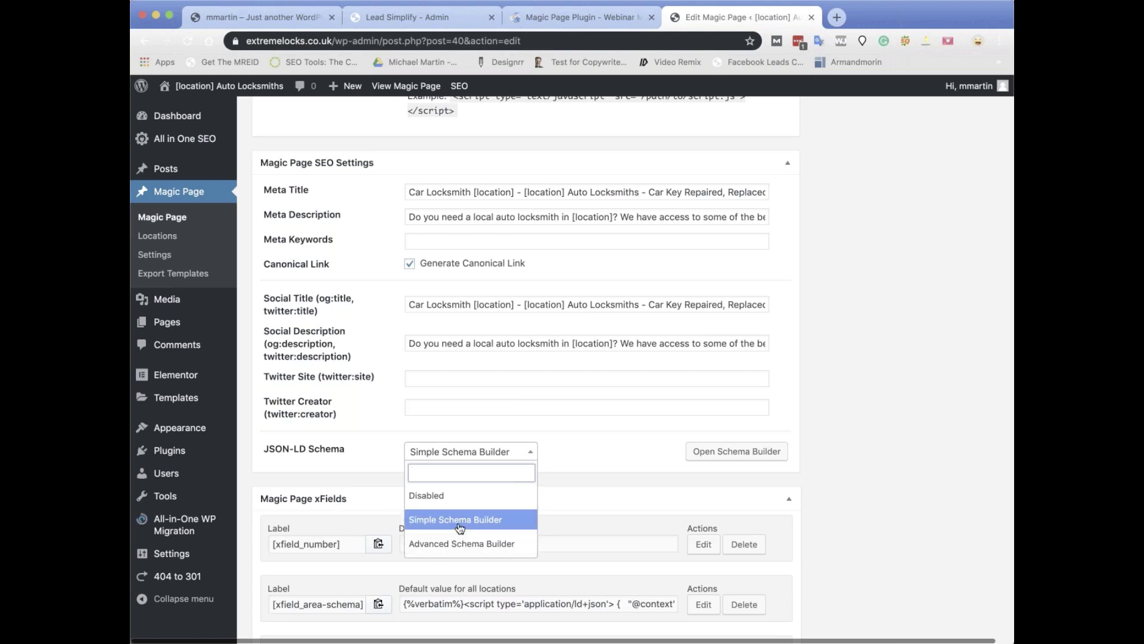
{"action": "left_click", "coordinate": [858, 396]}
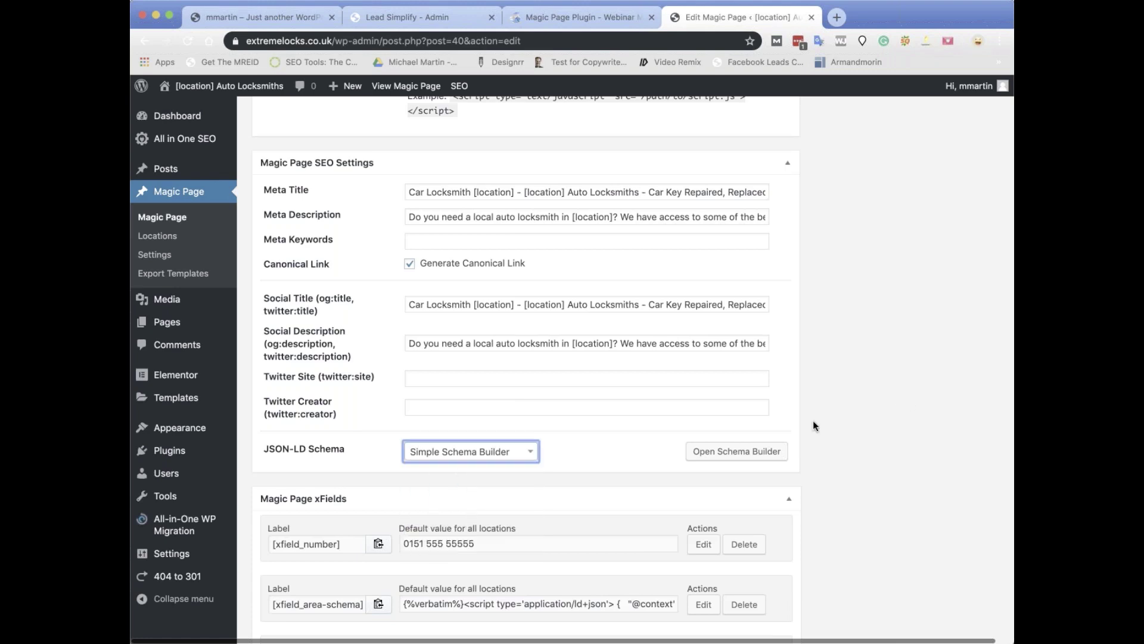
{"action": "key", "text": "Home"}
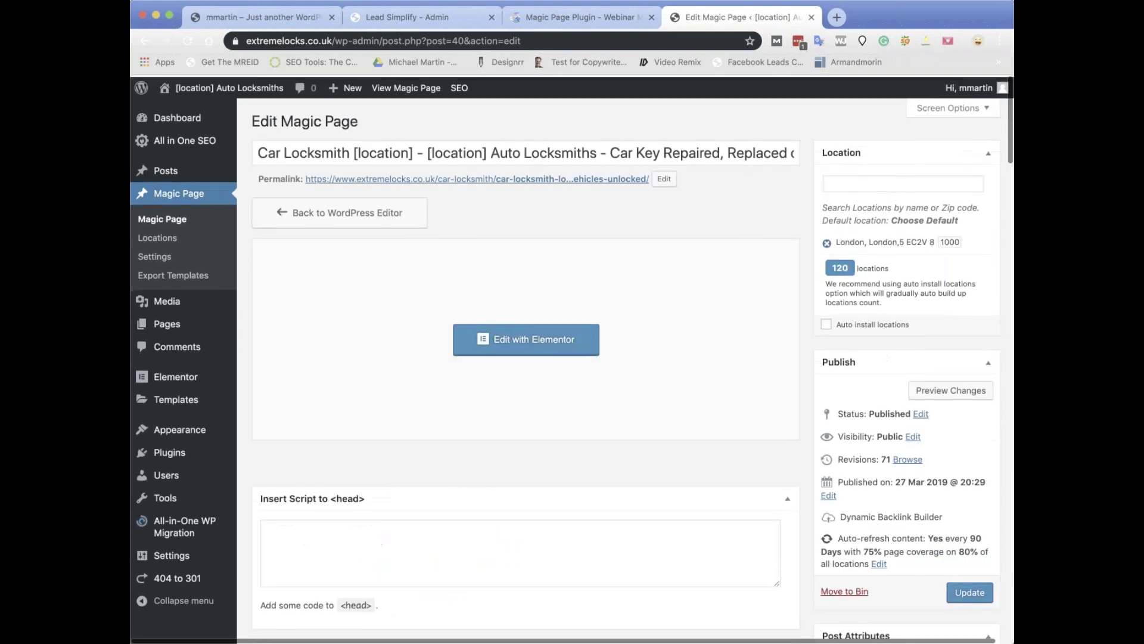
- On the impressiveautoelectrician.co.uk site, view the Hammersmith and Fulham, Knightsbridge and Westminster location pages through their city links
{"action": "left_click", "coordinate": [260, 16]}
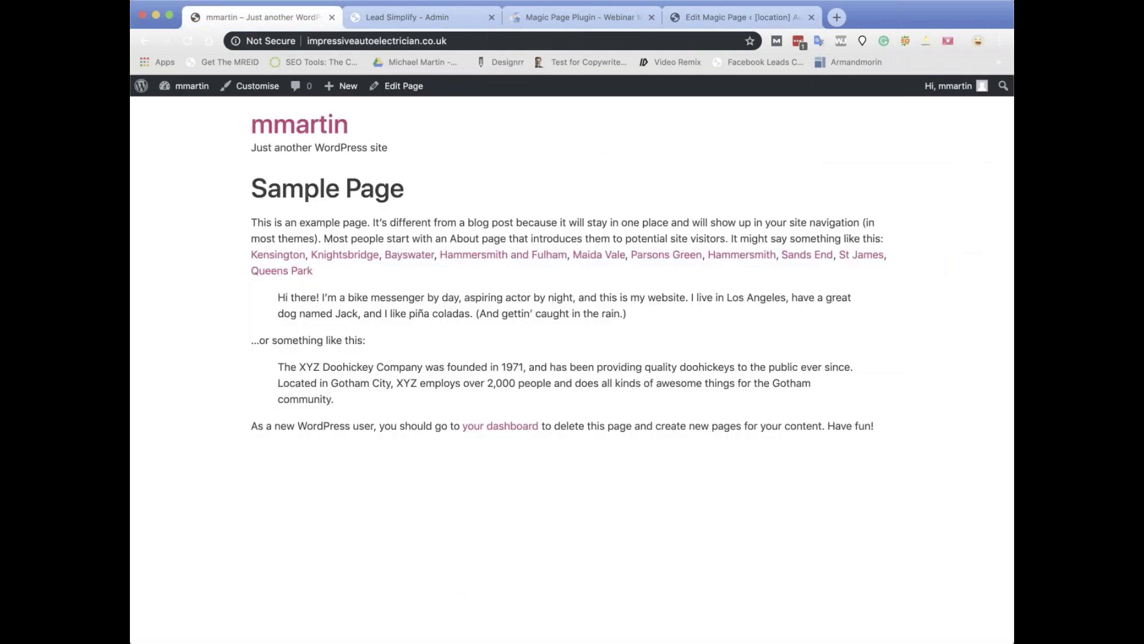
{"action": "left_click", "coordinate": [485, 258]}
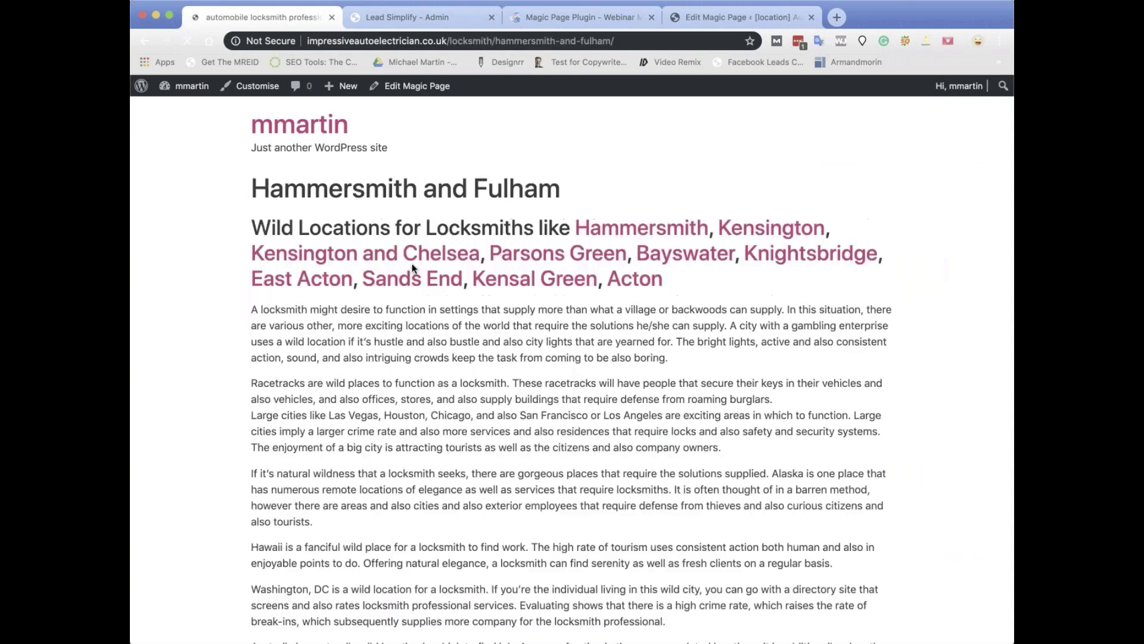
{"action": "scroll", "coordinate": [652, 261], "scroll_direction": "down", "scroll_amount": 6}
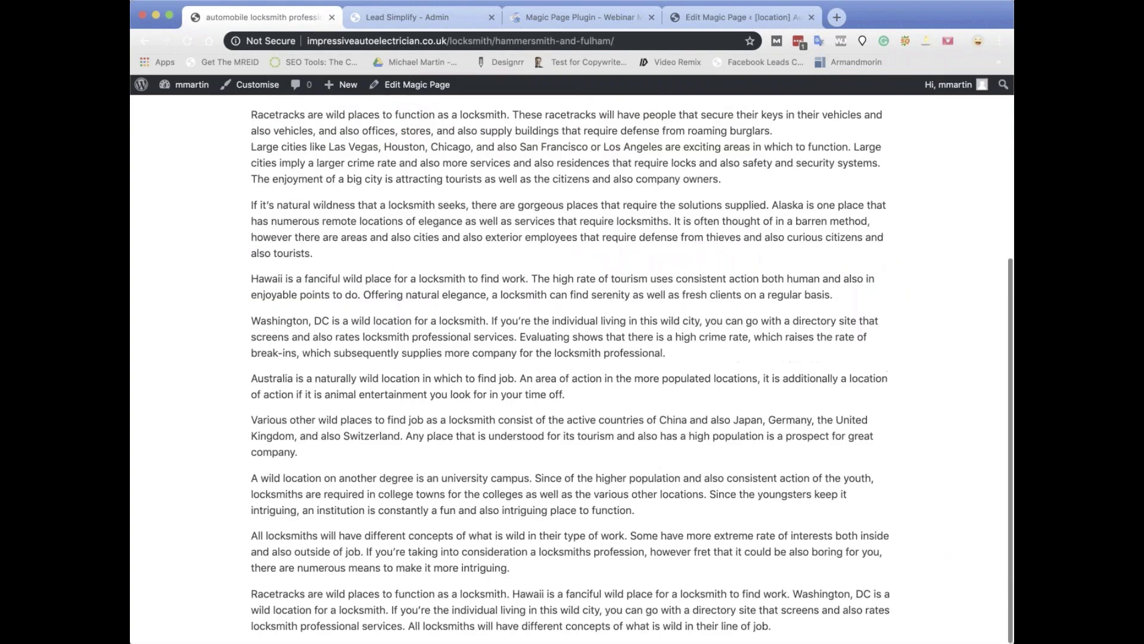
{"action": "scroll", "coordinate": [685, 257], "scroll_direction": "up", "scroll_amount": 6}
{"action": "left_click", "coordinate": [771, 255]}
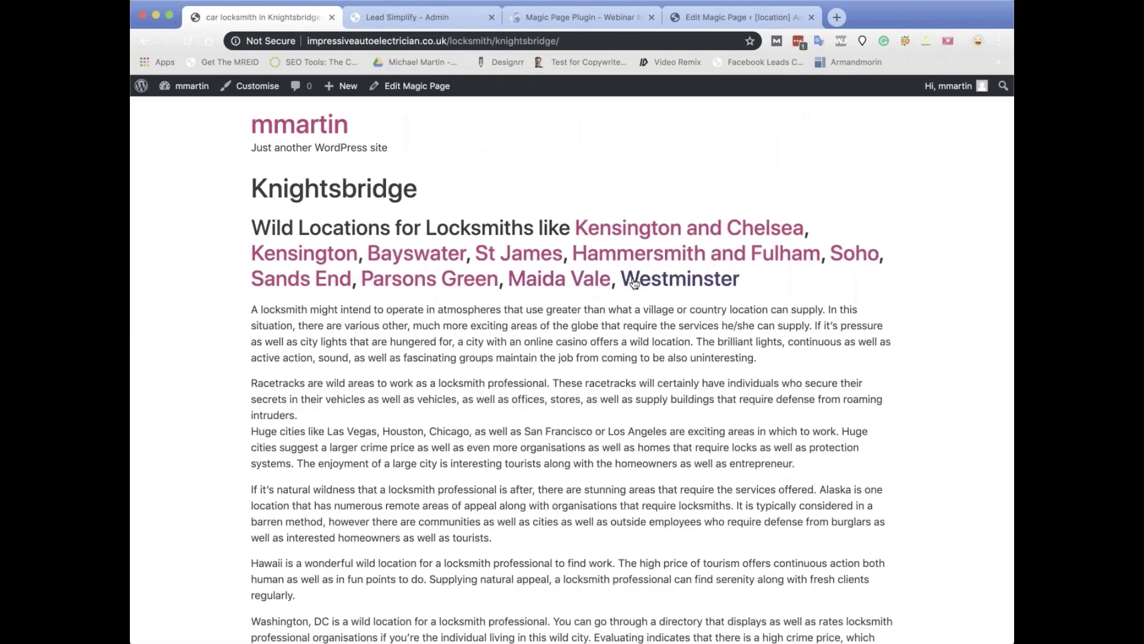
{"action": "left_click", "coordinate": [634, 282]}
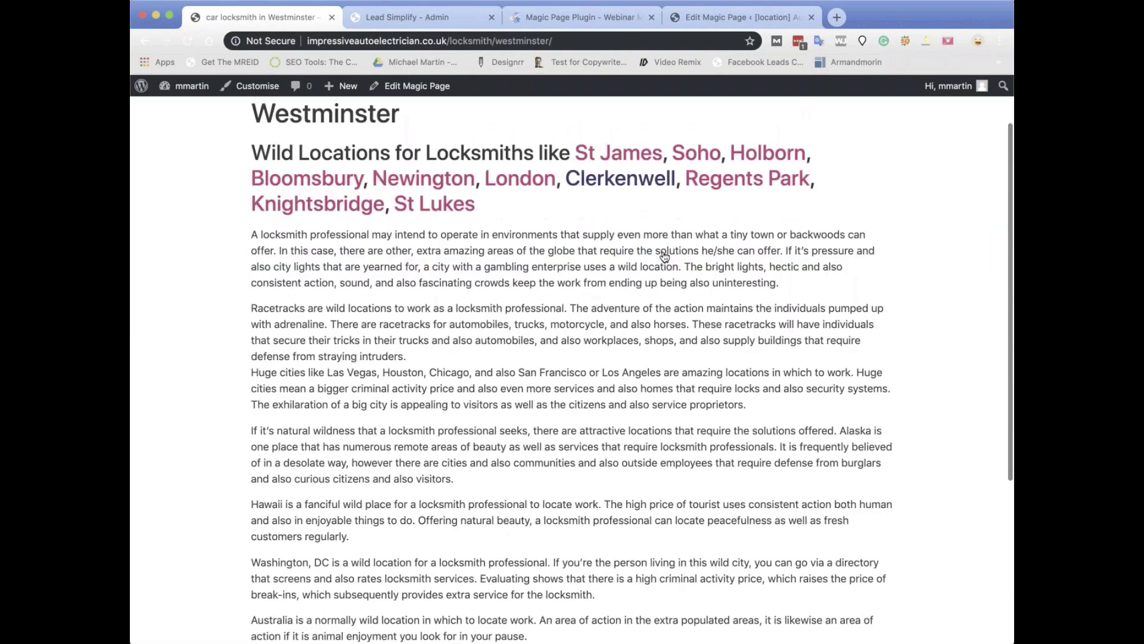
{"action": "scroll", "coordinate": [634, 282], "scroll_direction": "down", "scroll_amount": 5}
{"action": "scroll", "coordinate": [634, 239], "scroll_direction": "up", "scroll_amount": 5}
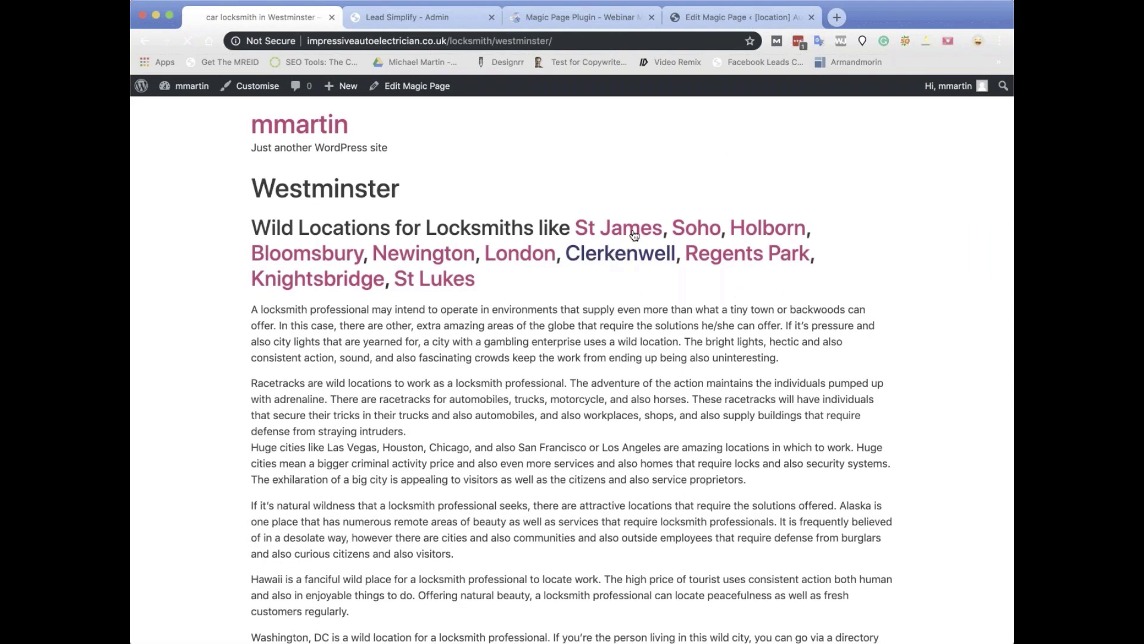
- Review the spintax content of the [location] magic page in the editor and its output on the published page
{"action": "left_click", "coordinate": [421, 84]}
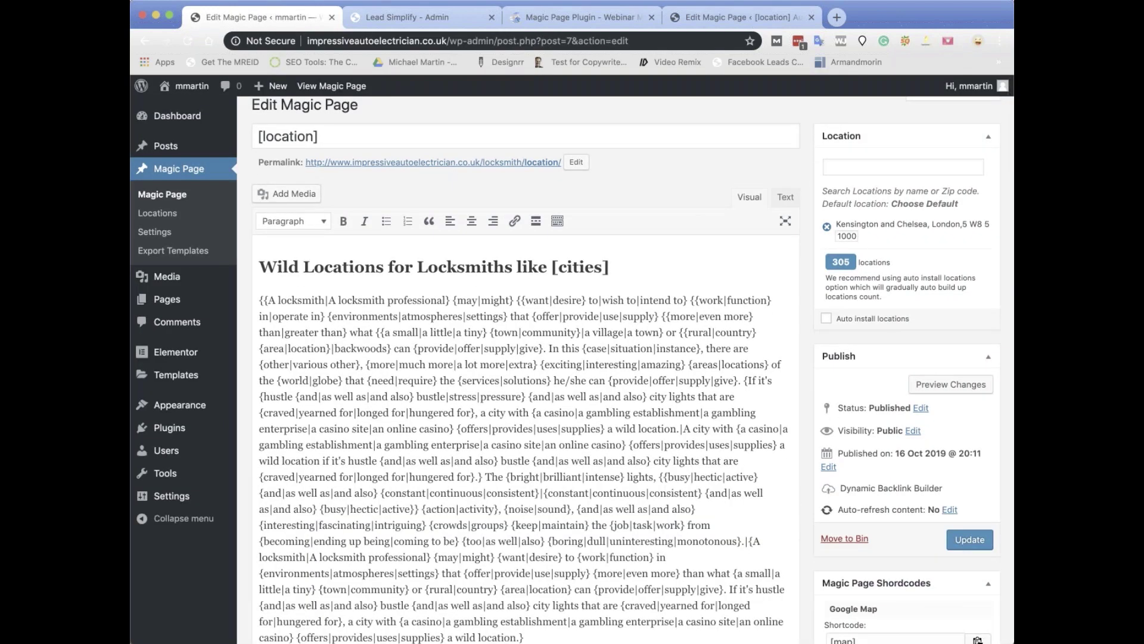
{"action": "scroll", "coordinate": [453, 179], "scroll_direction": "down", "scroll_amount": 5}
{"action": "scroll", "coordinate": [524, 358], "scroll_direction": "down", "scroll_amount": 5}
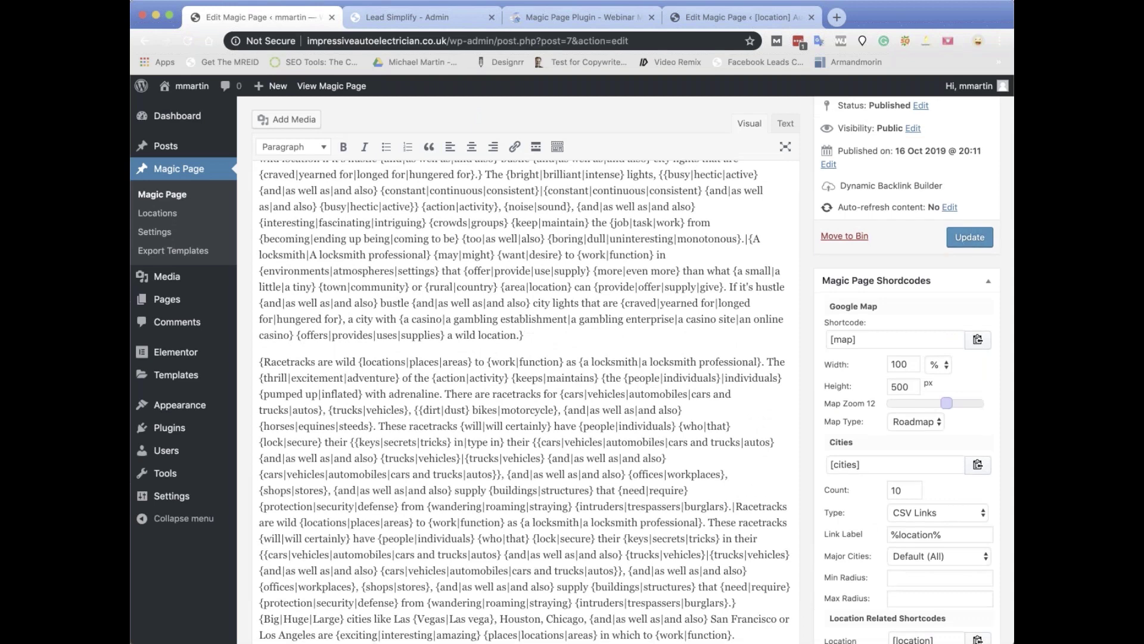
{"action": "scroll", "coordinate": [525, 370], "scroll_direction": "up", "scroll_amount": 1}
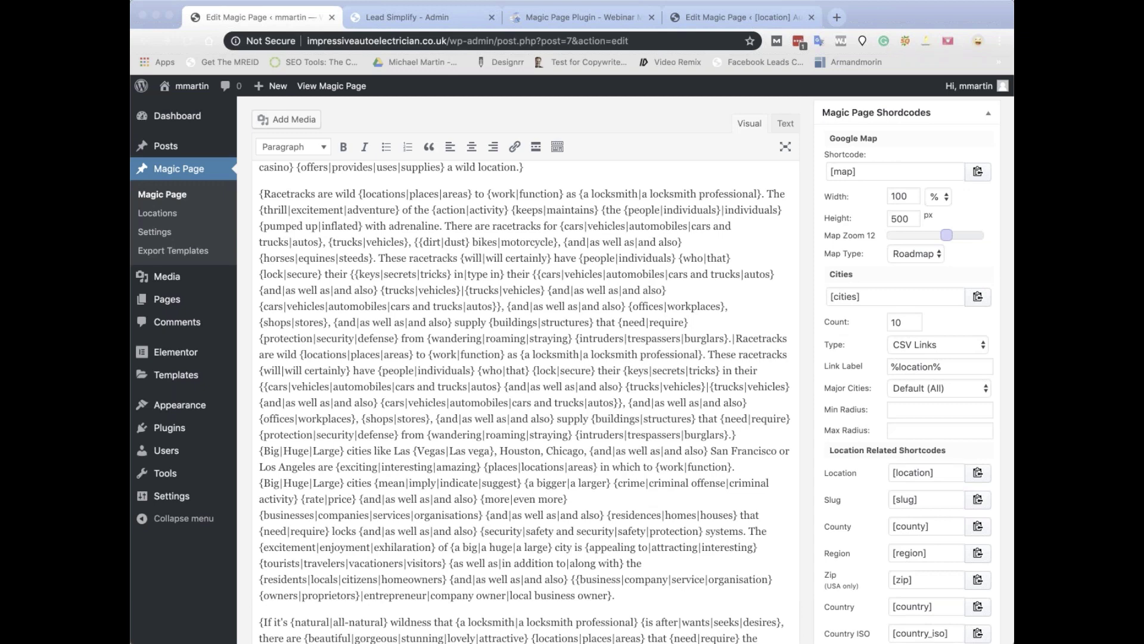
{"action": "scroll", "coordinate": [456, 365], "scroll_direction": "up", "scroll_amount": 4}
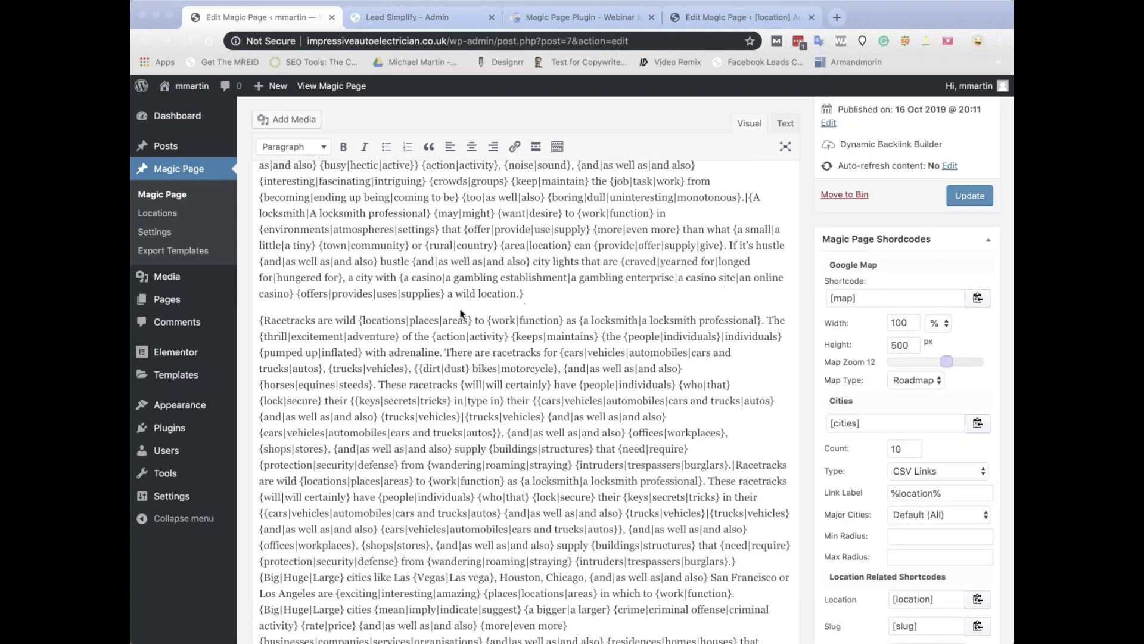
{"action": "scroll", "coordinate": [467, 321], "scroll_direction": "down", "scroll_amount": 6}
{"action": "scroll", "coordinate": [467, 320], "scroll_direction": "up", "scroll_amount": 20}
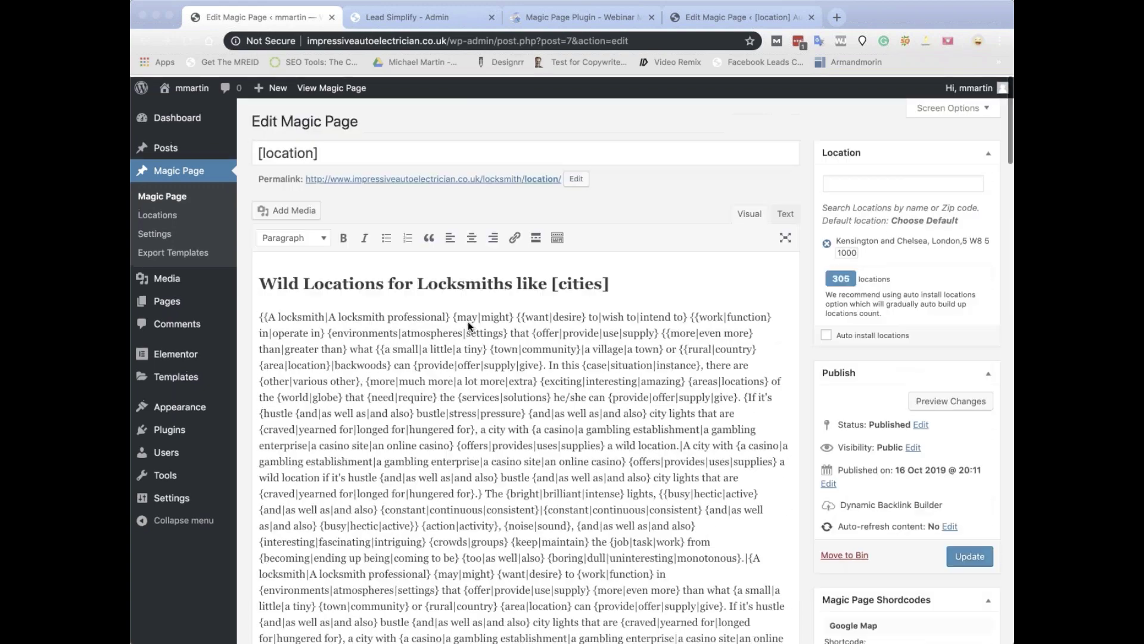
{"action": "scroll", "coordinate": [467, 321], "scroll_direction": "down", "scroll_amount": 3}
{"action": "scroll", "coordinate": [467, 320], "scroll_direction": "up", "scroll_amount": 5}
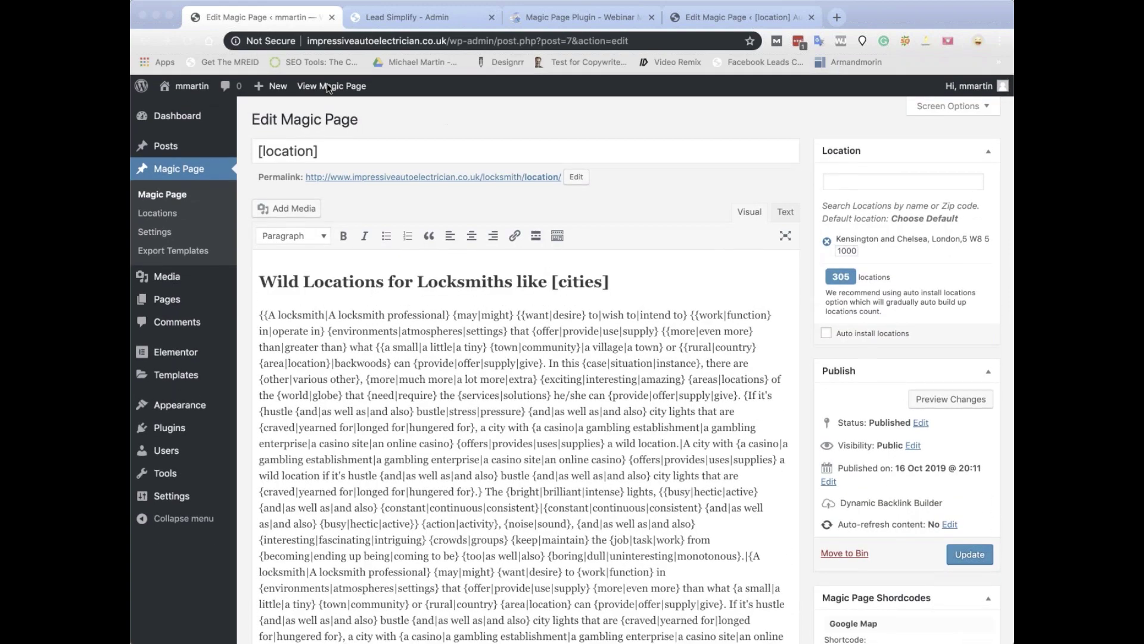
{"action": "left_click", "coordinate": [326, 86]}
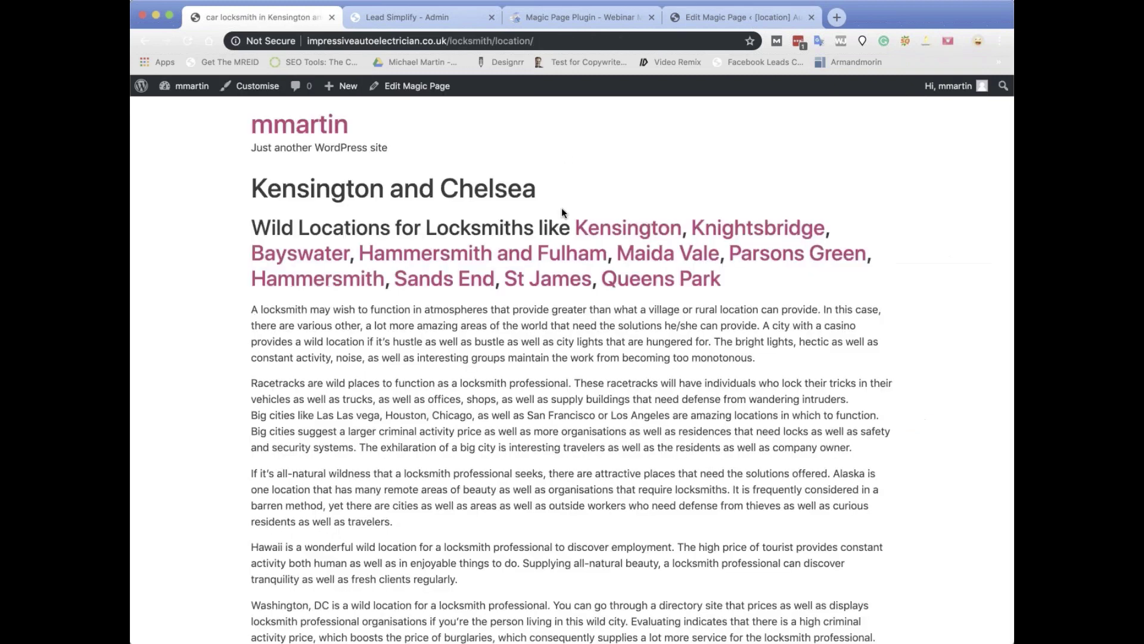
{"action": "scroll", "coordinate": [562, 213], "scroll_direction": "down", "scroll_amount": 5}
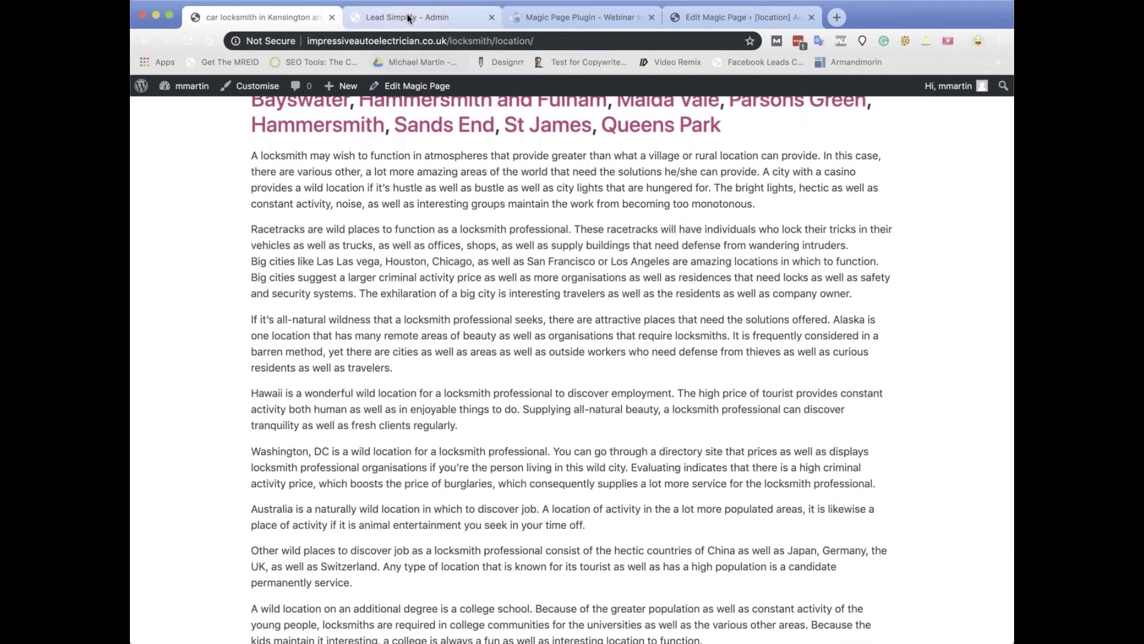
- Switch to Lead Simplify's Form Builder and copy the dynamic iframe code for the Magic Page Plugin
{"action": "left_click", "coordinate": [406, 9]}
{"action": "scroll", "coordinate": [671, 303], "scroll_direction": "up", "scroll_amount": 10}
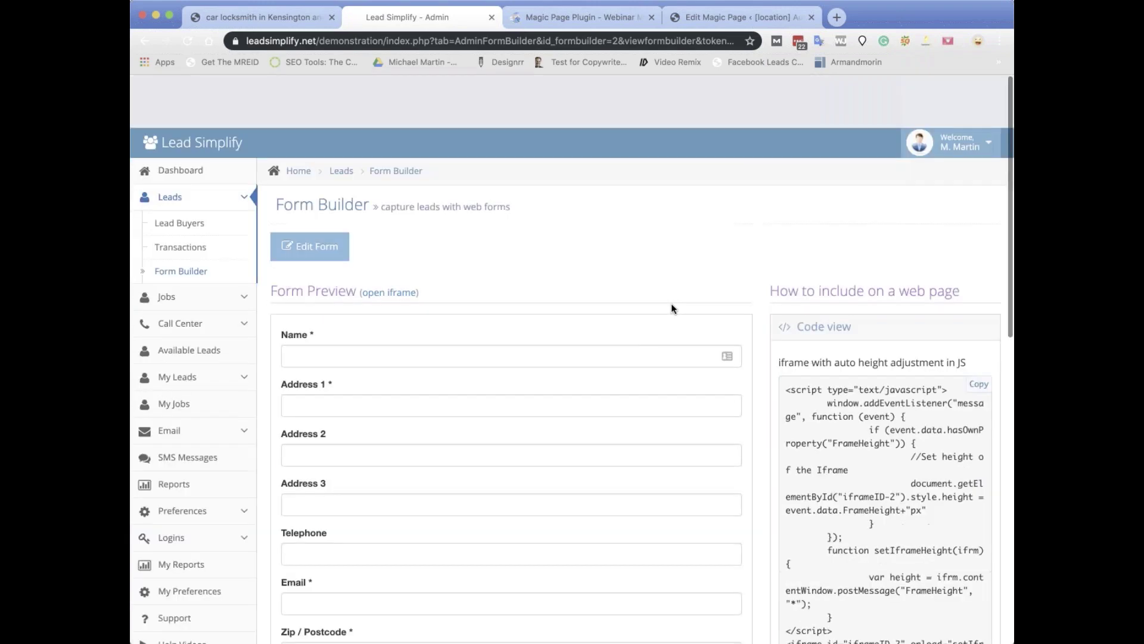
{"action": "scroll", "coordinate": [671, 303], "scroll_direction": "down", "scroll_amount": 15}
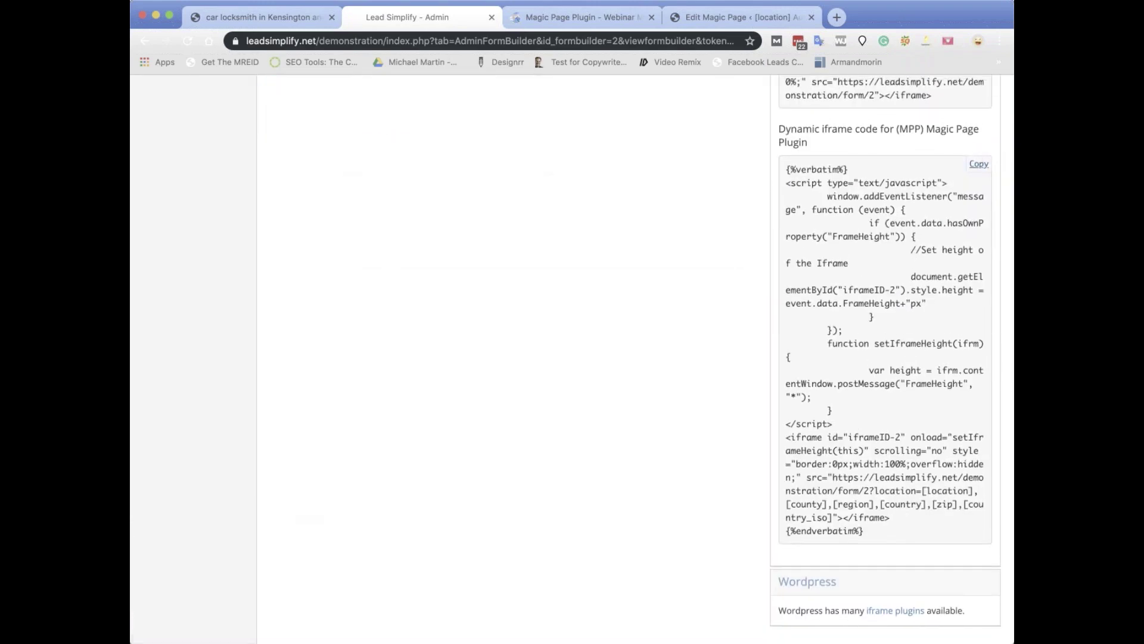
{"action": "scroll", "coordinate": [975, 155], "scroll_direction": "up", "scroll_amount": 15}
{"action": "scroll", "coordinate": [856, 470], "scroll_direction": "down", "scroll_amount": 15}
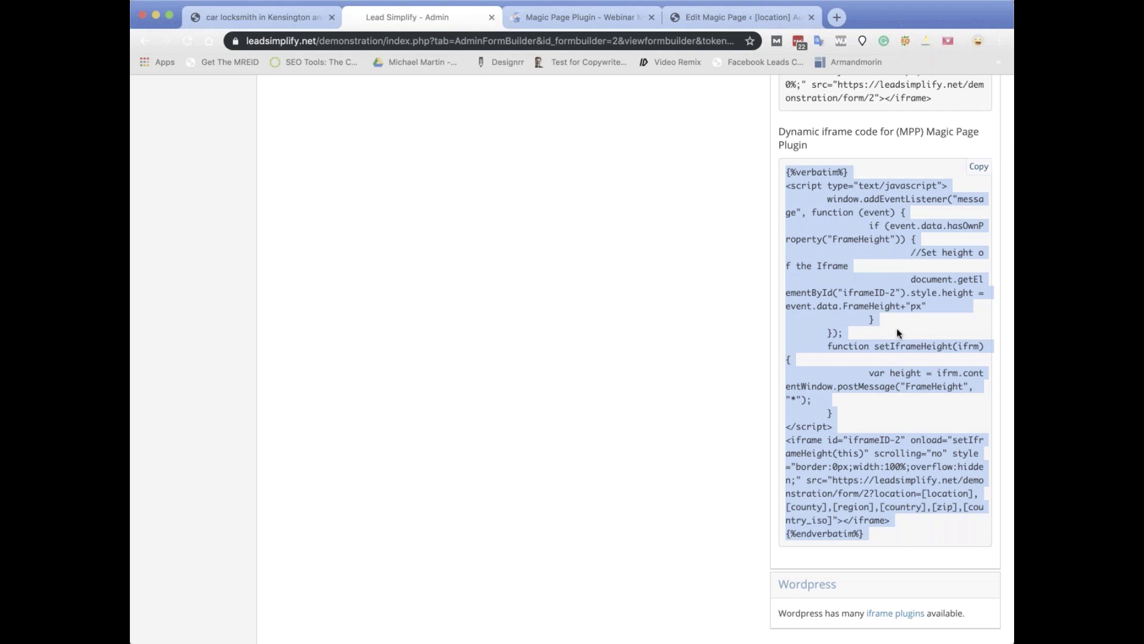
{"action": "scroll", "coordinate": [899, 333], "scroll_direction": "down", "scroll_amount": 1}
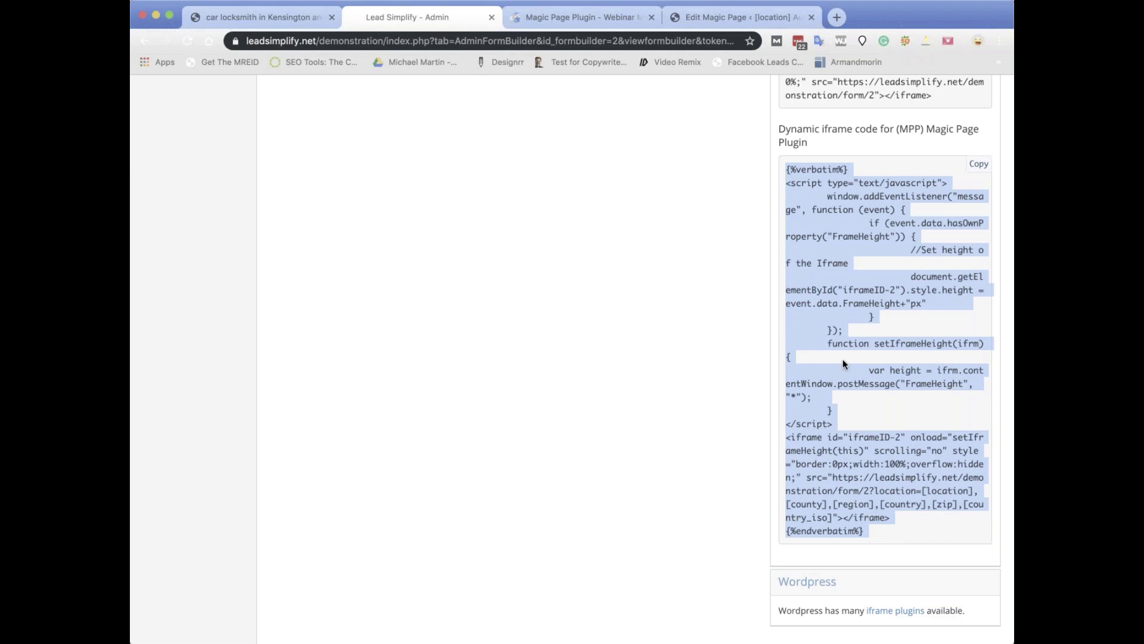
{"action": "scroll", "coordinate": [855, 311], "scroll_direction": "up", "scroll_amount": 6}
{"action": "scroll", "coordinate": [566, 302], "scroll_direction": "up", "scroll_amount": 4}
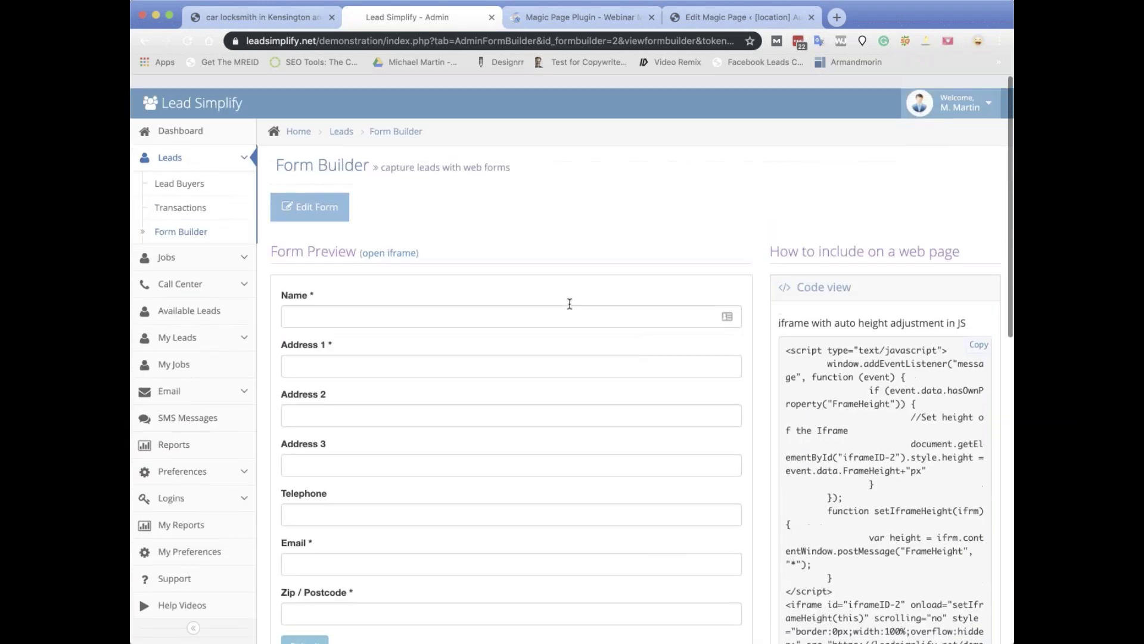
- Return to the Kensington and Chelsea locksmith page and open its [location] magic page for editing as HTML text
{"action": "left_click", "coordinate": [268, 21]}
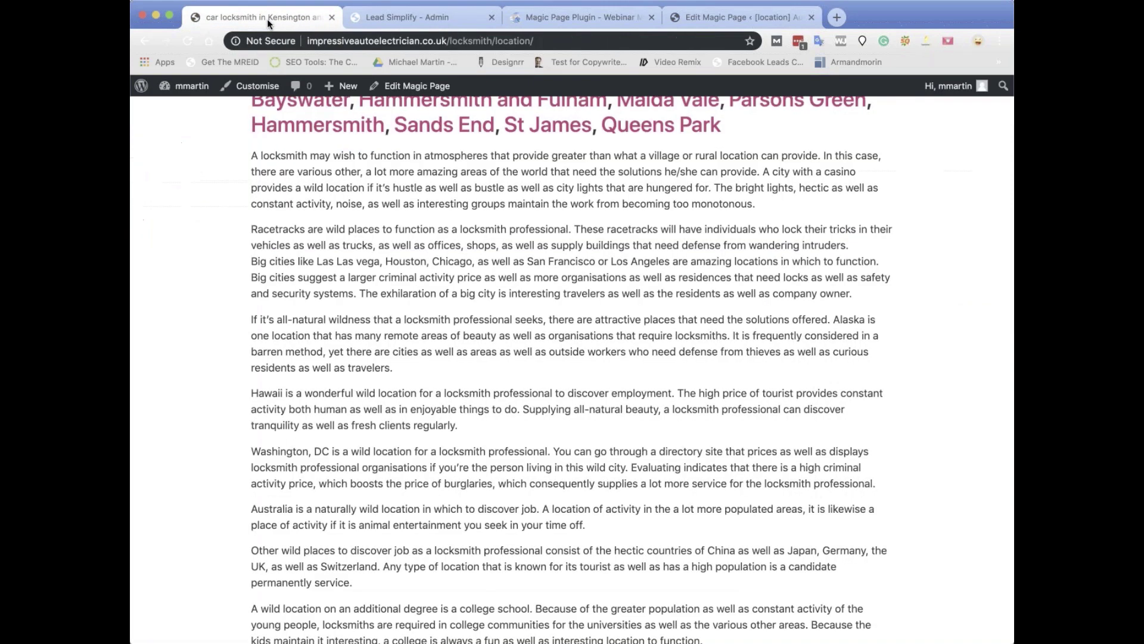
{"action": "left_click", "coordinate": [424, 87]}
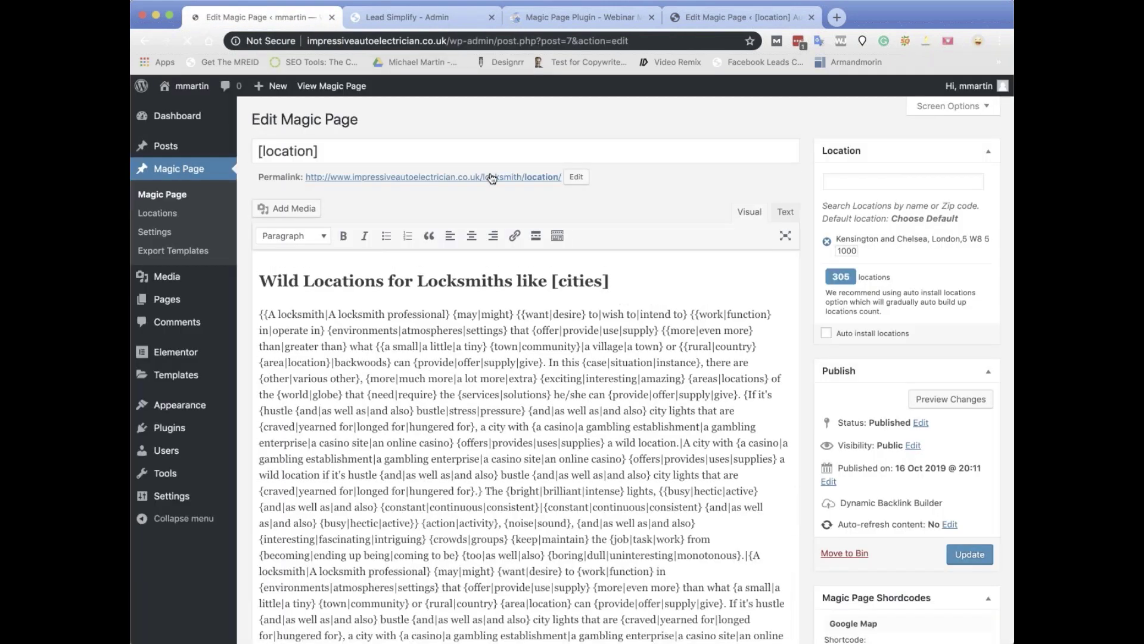
{"action": "left_click", "coordinate": [785, 209]}
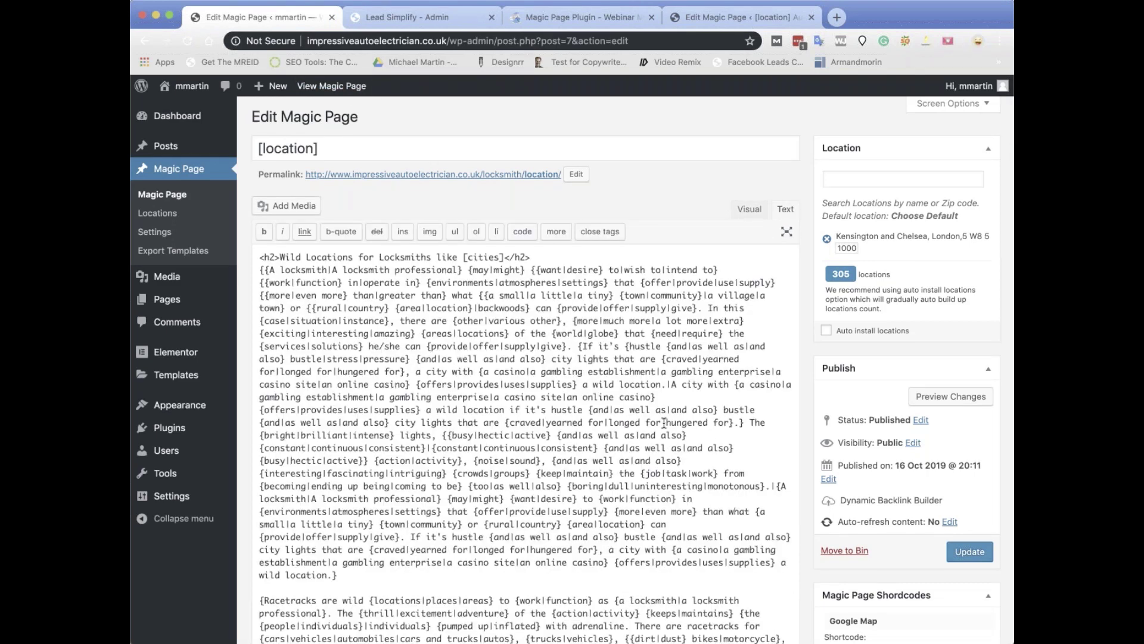
- Insert the copied iframe code, from {%verbatim%} to {%endverbatim%}, as a separate block between the first paragraph and the "Racetracks are wild" paragraph
{"action": "scroll", "coordinate": [665, 423], "scroll_direction": "down", "scroll_amount": 5}
{"action": "left_click", "coordinate": [378, 433]}
{"action": "key", "text": "Return"}
{"action": "key", "text": "Return"}
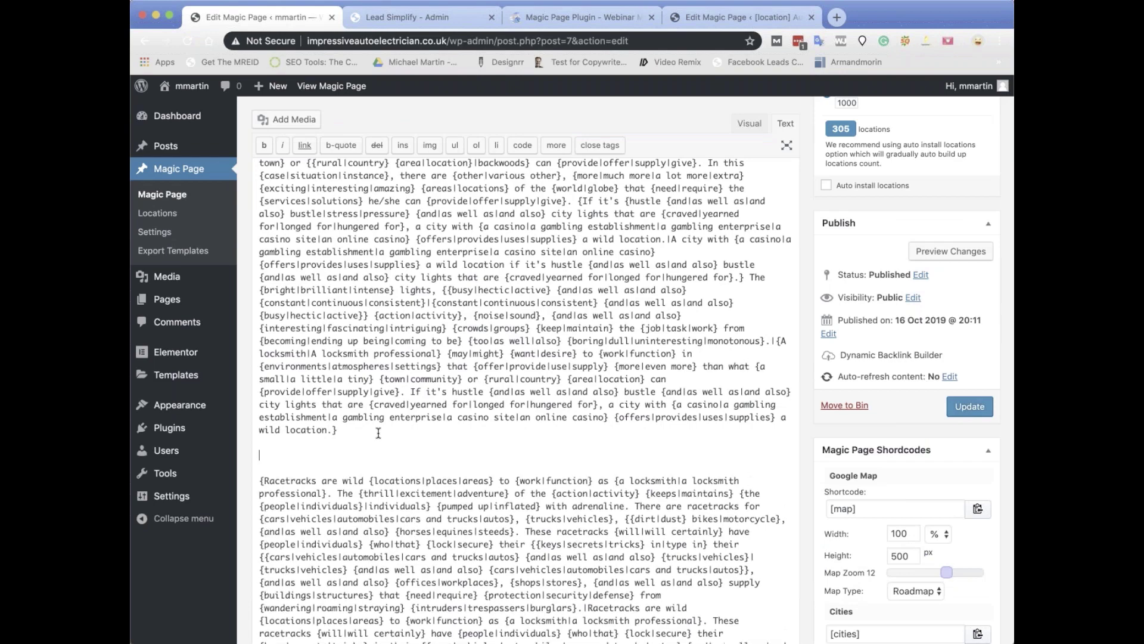
{"action": "type", "text": "{%verbatim%} <script type=\"text/javascript\"> \twindow.addEventListener(\"message\", function (event) { \t\tif (event.data.hasOwnProperty(\"FrameHeight\")) { \t\t\t//Set height of the Iframe \t\t\tdocument.getElementById(\"iframeID-2\").style.height = event.data.FrameHeight+\"px\" \t\t} \t}); \tfunction setIframeHeight(ifrm) { \t\tvar height = ifrm.contentWindow.postMessage(\"FrameHeight\", \"*\"); \t} </script> <iframe id=\"iframeID-2\" onload=\"setIframeHeight(this)\" scrolling=\"no\" style=\"border:0px;width:100%;overflow:hidden;\" src=\"https://leadsimplify.net/demonstration/form/2?location=[location],[county],[region],[country],[zip],[country_iso]\"></iframe> {%endverbatim%}"}
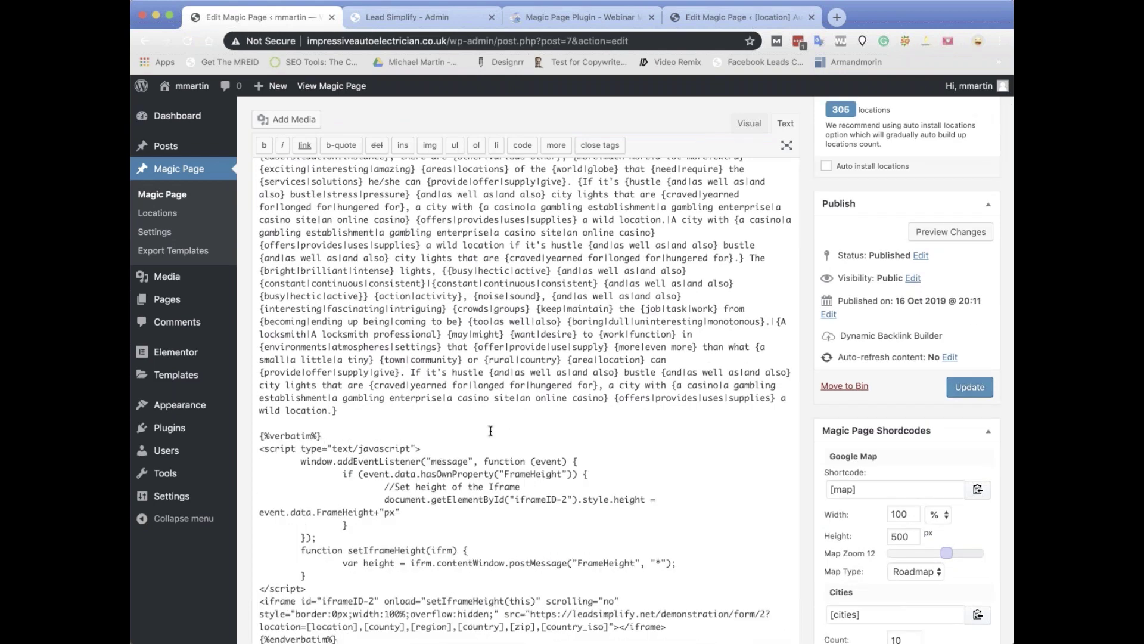
{"action": "scroll", "coordinate": [490, 431], "scroll_direction": "down", "scroll_amount": 3}
{"action": "scroll", "coordinate": [491, 430], "scroll_direction": "down", "scroll_amount": 8}
{"action": "scroll", "coordinate": [490, 431], "scroll_direction": "up", "scroll_amount": 5}
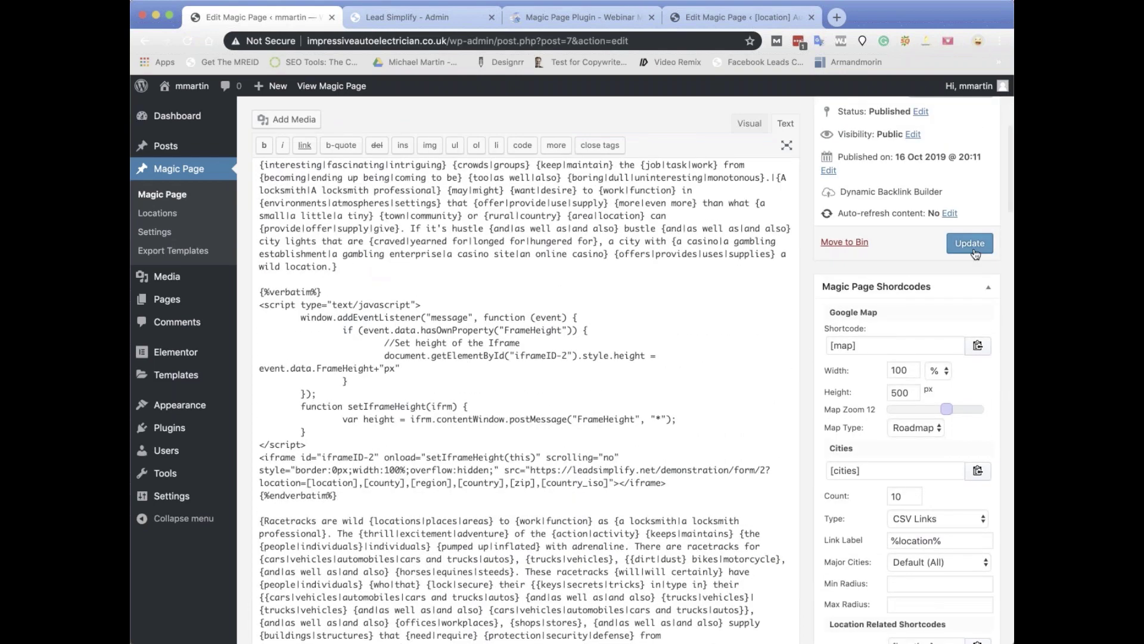
- Update the [location] magic page and view the published Kensington and Chelsea page to check the embedded lead form
{"action": "left_click", "coordinate": [973, 245]}
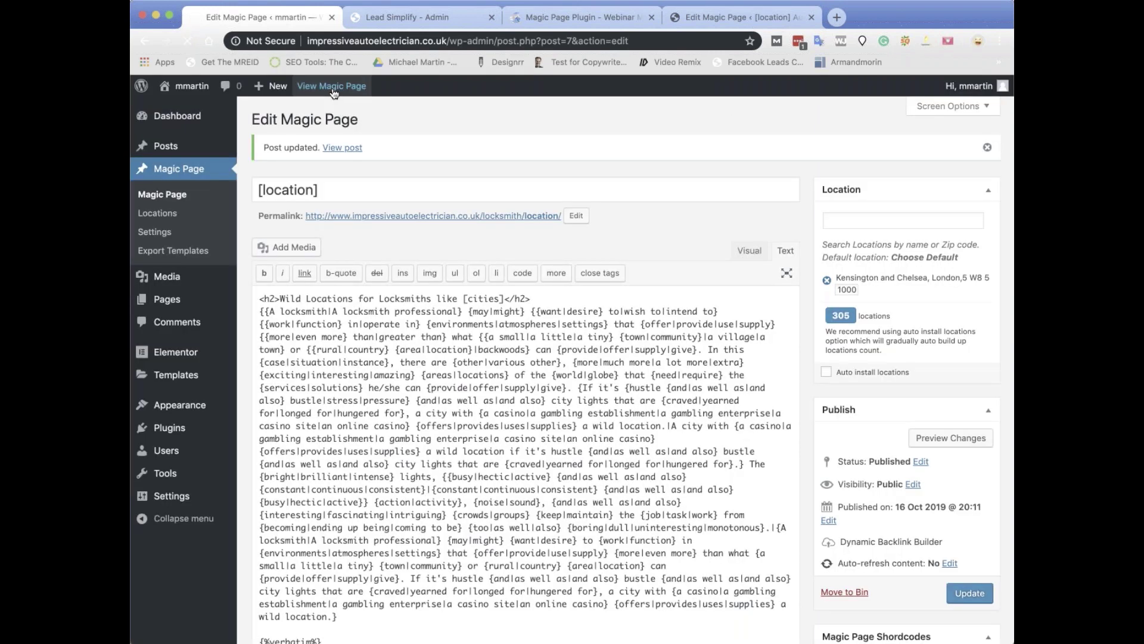
{"action": "left_click", "coordinate": [331, 87]}
{"action": "scroll", "coordinate": [572, 369], "scroll_direction": "down", "scroll_amount": 4}
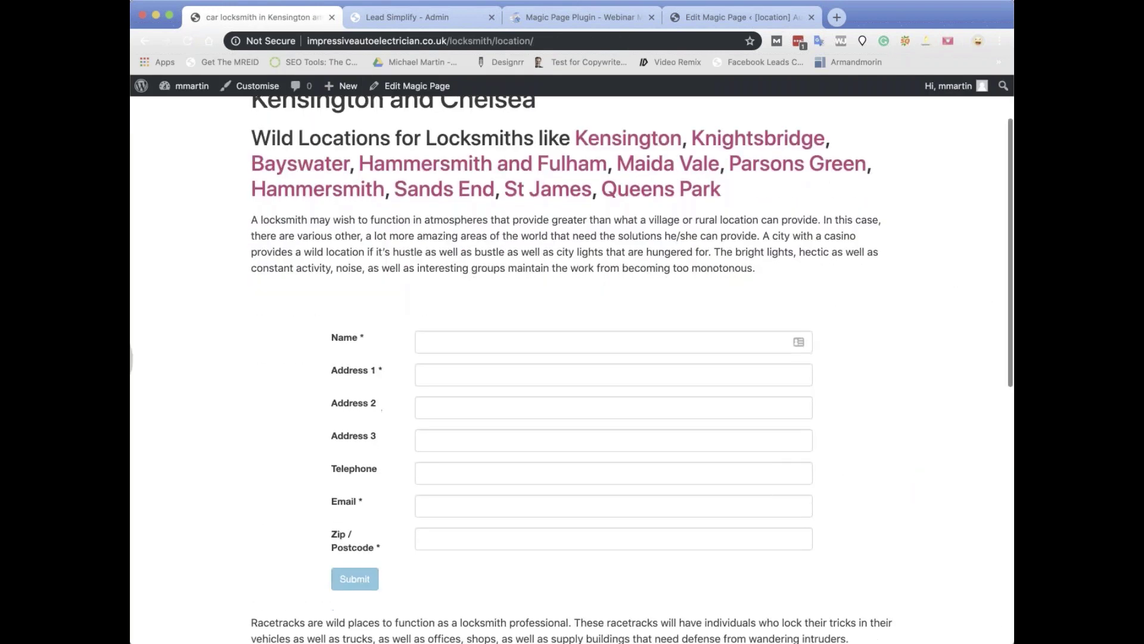
{"action": "scroll", "coordinate": [573, 369], "scroll_direction": "up", "scroll_amount": 2}
{"action": "scroll", "coordinate": [572, 370], "scroll_direction": "down", "scroll_amount": 7}
{"action": "scroll", "coordinate": [572, 369], "scroll_direction": "up", "scroll_amount": 8}
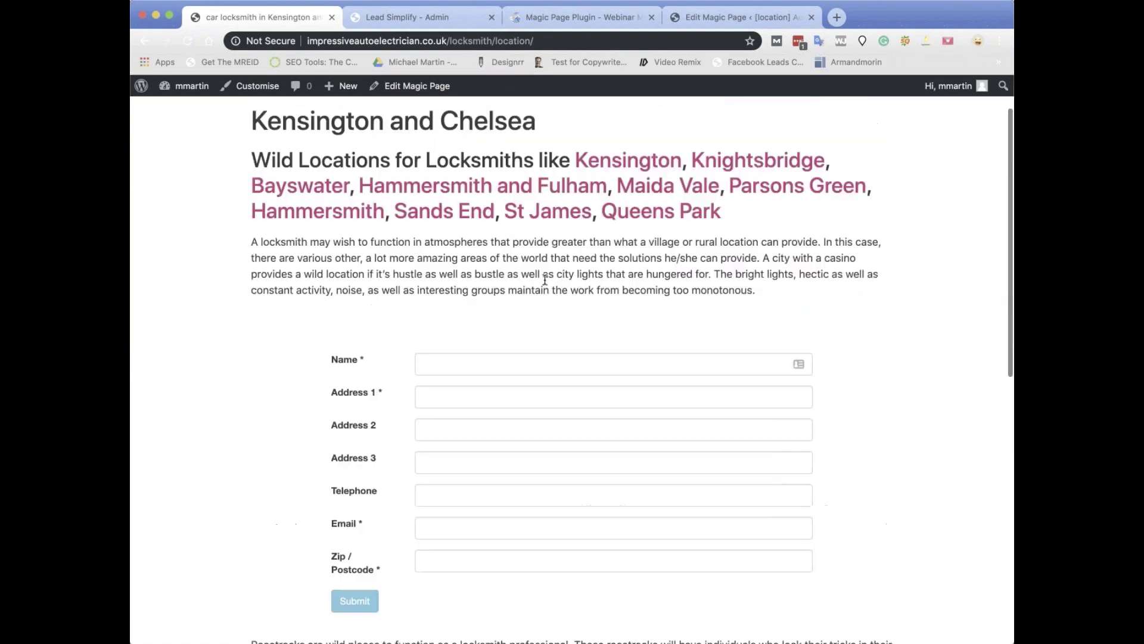
- Reopen the magic page for editing and delete the {%verbatim%} and {%endverbatim%} lines around the iframe code
{"action": "left_click", "coordinate": [418, 94]}
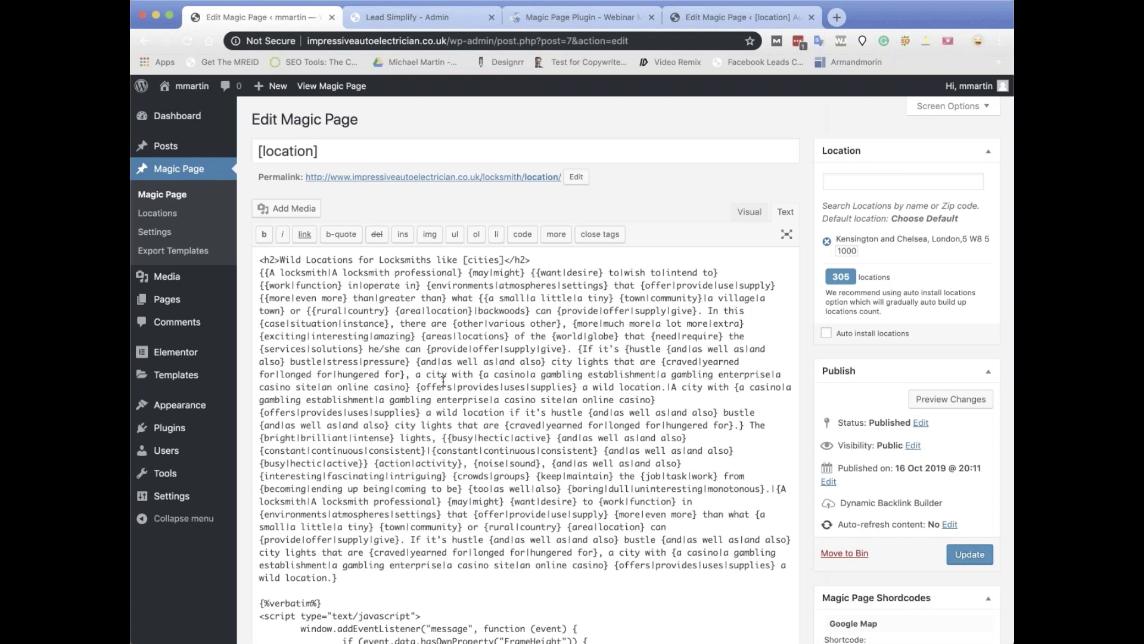
{"action": "scroll", "coordinate": [443, 381], "scroll_direction": "down", "scroll_amount": 5}
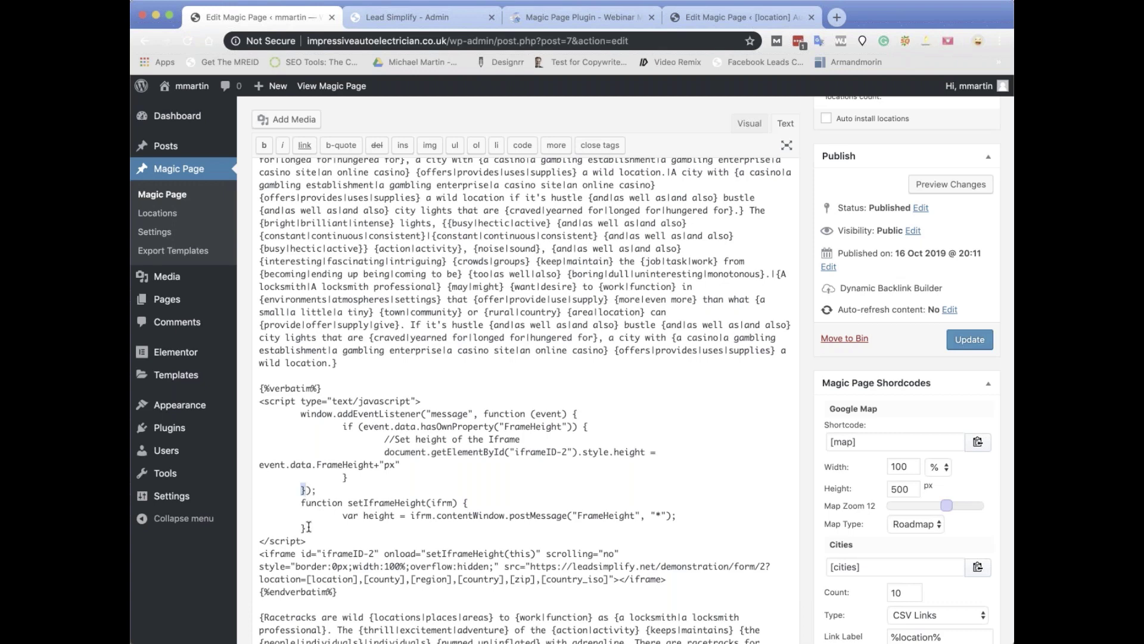
{"action": "left_click_drag", "start_coordinate": [309, 528], "coordinate": [300, 528]}
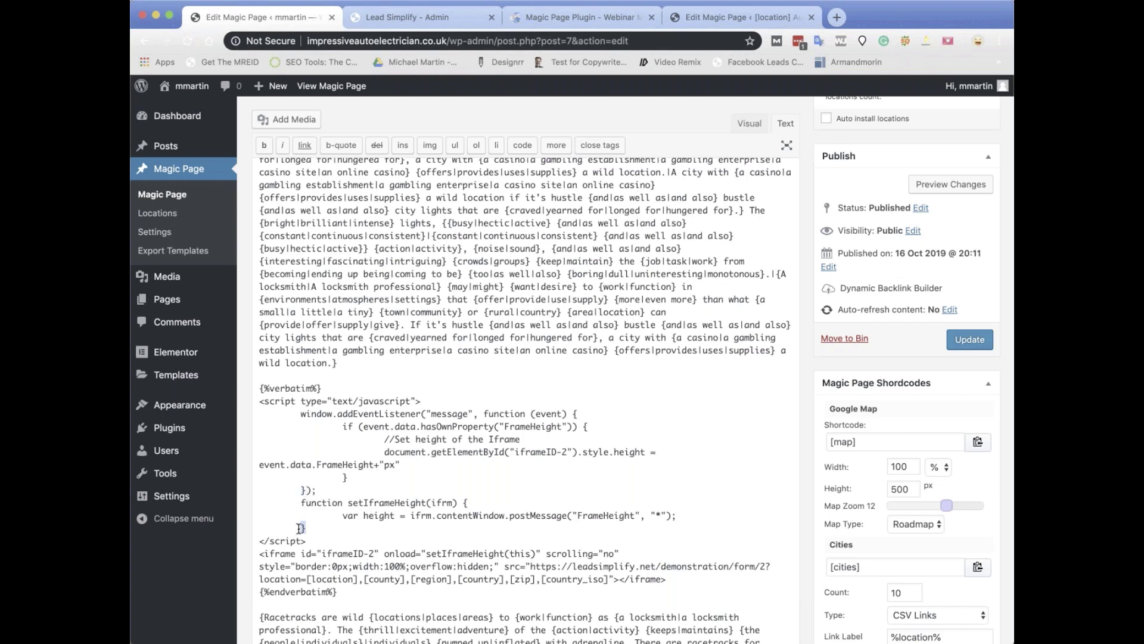
{"action": "triple_click", "coordinate": [320, 387]}
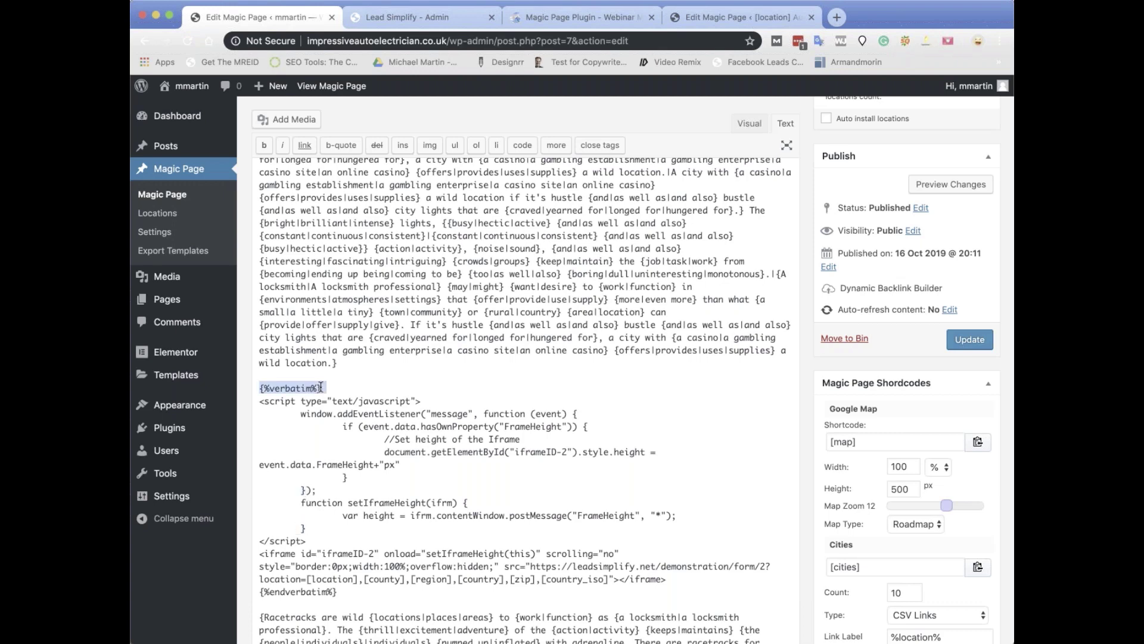
{"action": "key", "text": "BackSpace"}
{"action": "scroll", "coordinate": [373, 443], "scroll_direction": "down", "scroll_amount": 1}
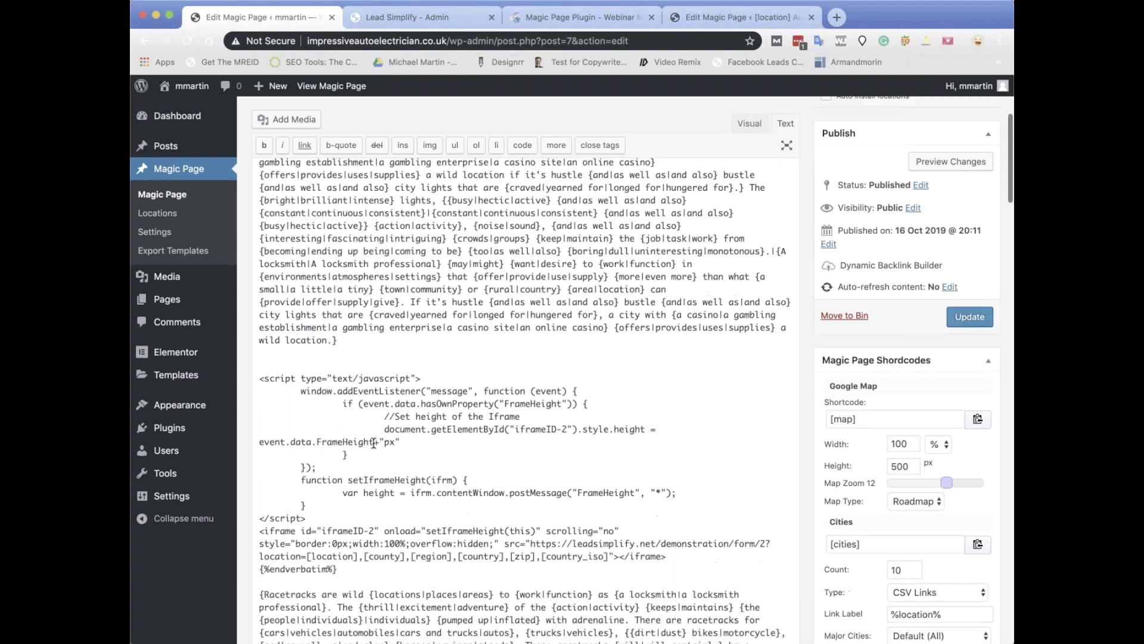
{"action": "scroll", "coordinate": [374, 442], "scroll_direction": "down", "scroll_amount": 5}
{"action": "triple_click", "coordinate": [359, 448]}
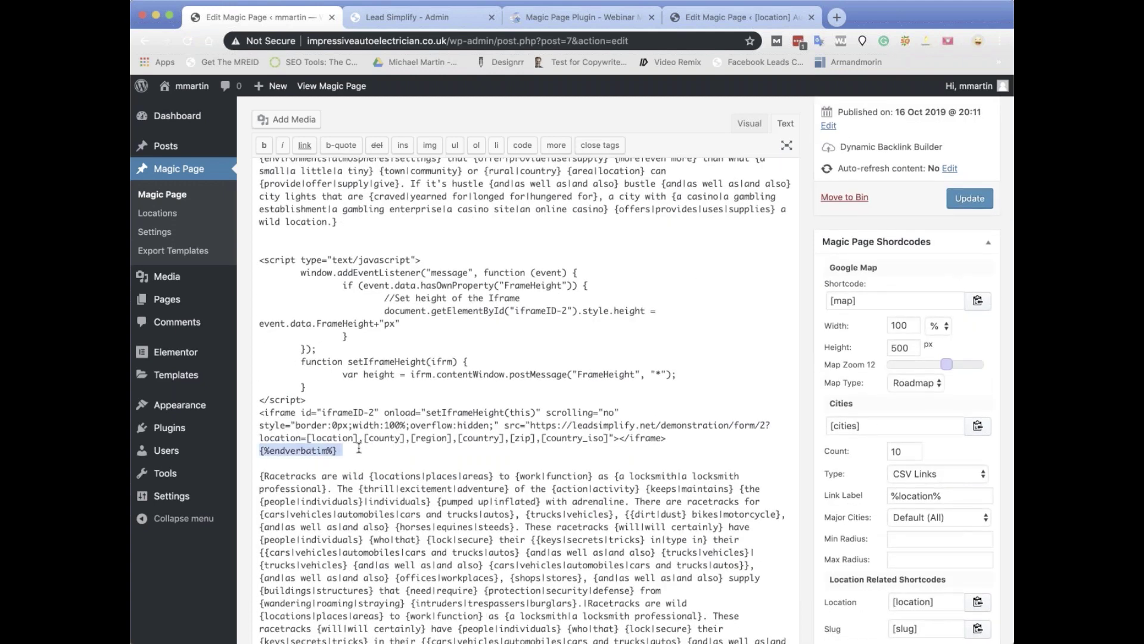
{"action": "key", "text": "BackSpace"}
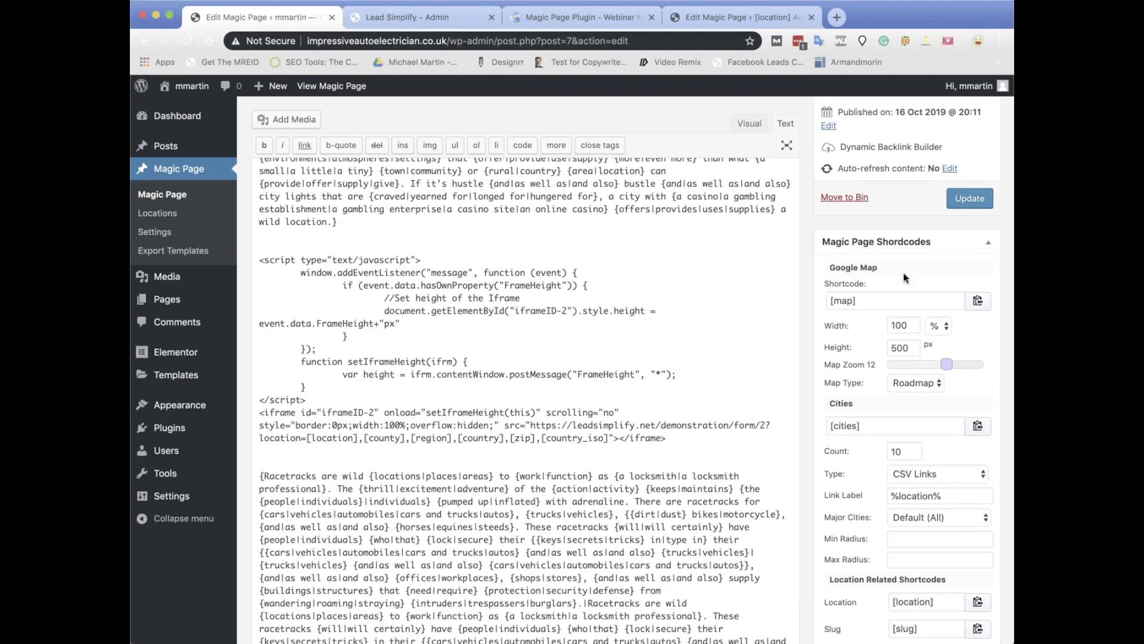
- Save the magic page without the verbatim tags and review the lead form's placement on the published page
{"action": "left_click", "coordinate": [971, 202]}
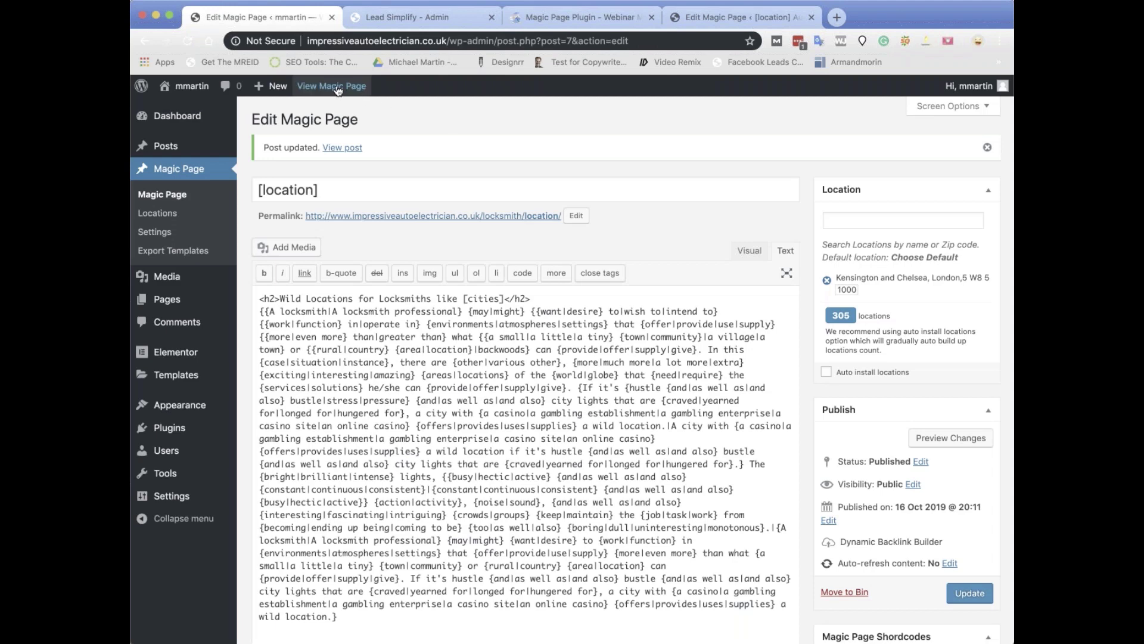
{"action": "left_click", "coordinate": [337, 88]}
{"action": "scroll", "coordinate": [572, 357], "scroll_direction": "down", "scroll_amount": 3}
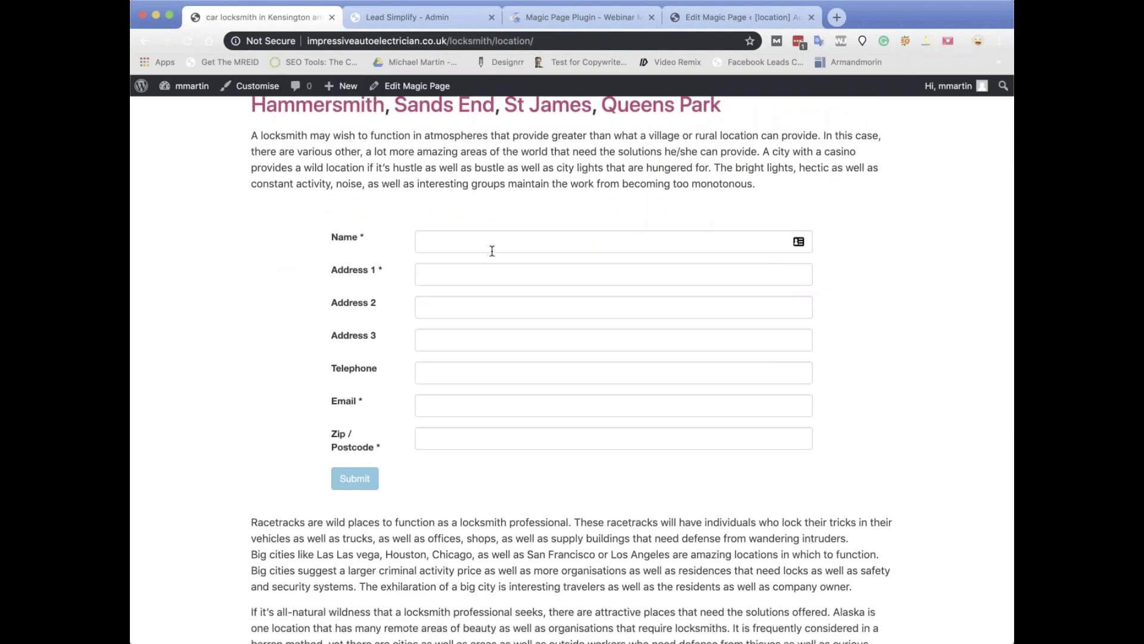
{"action": "scroll", "coordinate": [513, 310], "scroll_direction": "down", "scroll_amount": 3}
{"action": "scroll", "coordinate": [513, 310], "scroll_direction": "up", "scroll_amount": 10}
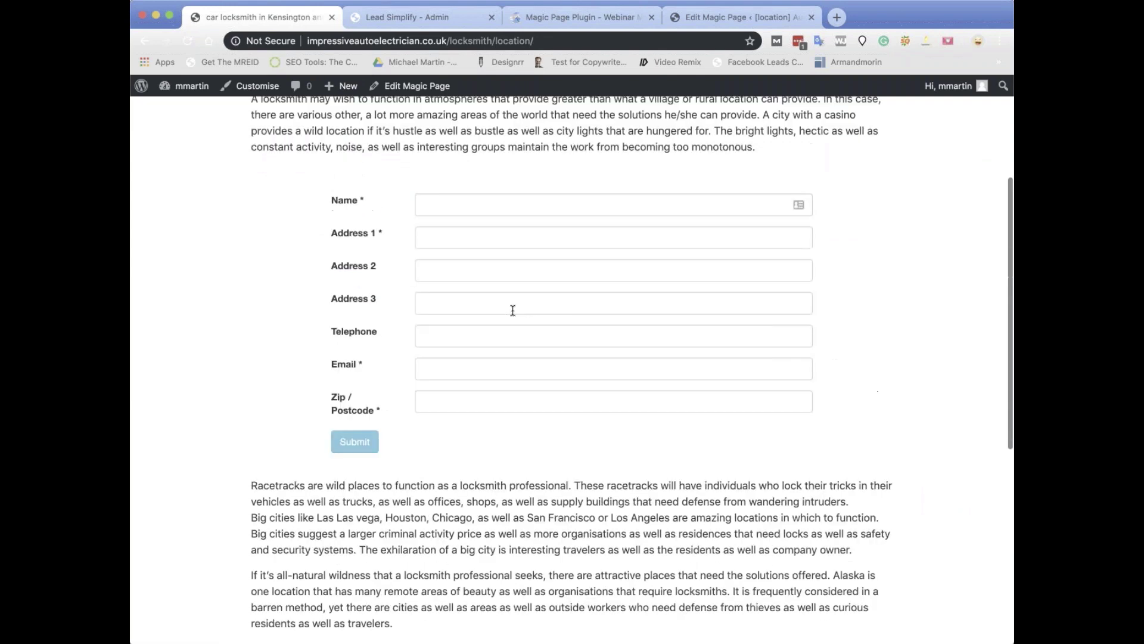
{"action": "scroll", "coordinate": [512, 310], "scroll_direction": "down", "scroll_amount": 3}
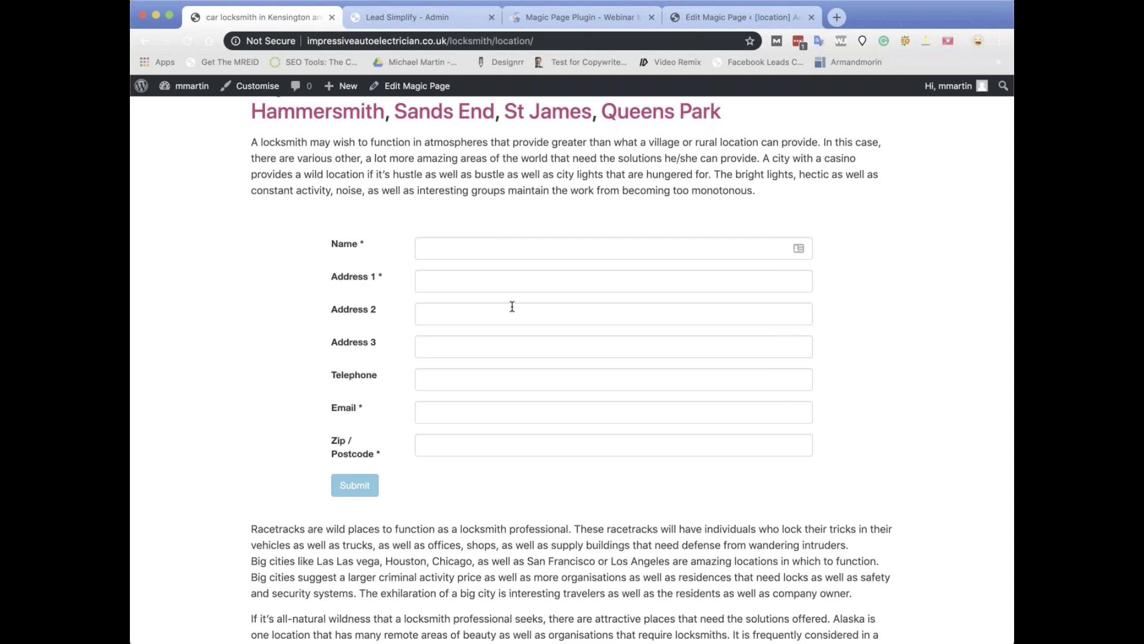
{"action": "scroll", "coordinate": [471, 160], "scroll_direction": "up", "scroll_amount": 3}
- Reopen the magic page editor, open its Advanced Schema Builder, and delete the existing Locksmith schema
{"action": "left_click", "coordinate": [408, 85]}
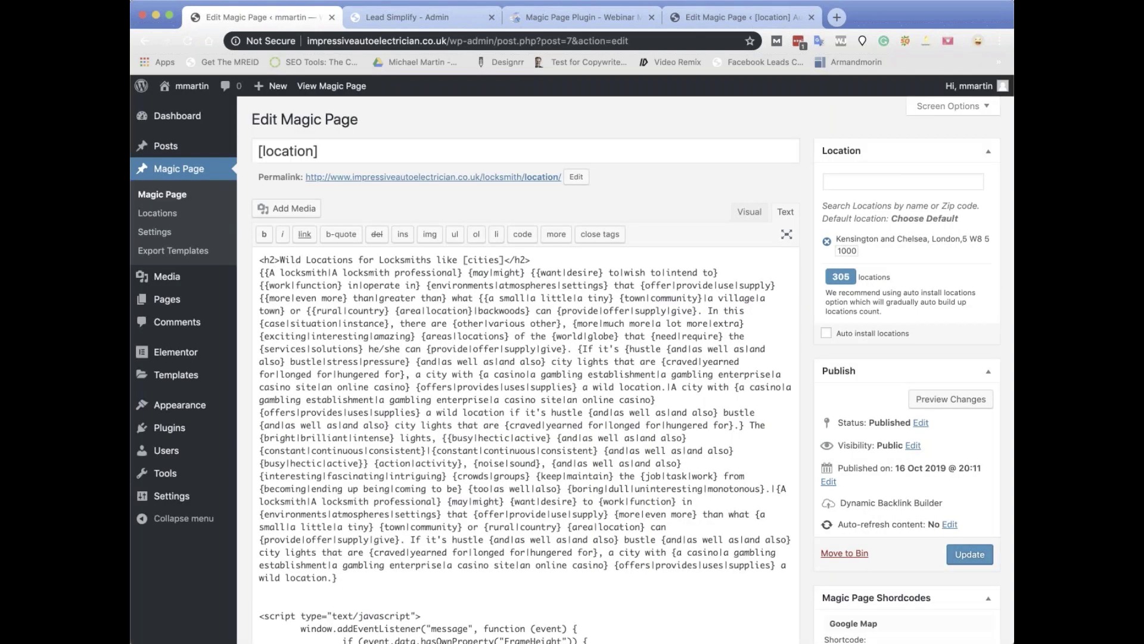
{"action": "scroll", "coordinate": [525, 369], "scroll_direction": "down", "scroll_amount": 3}
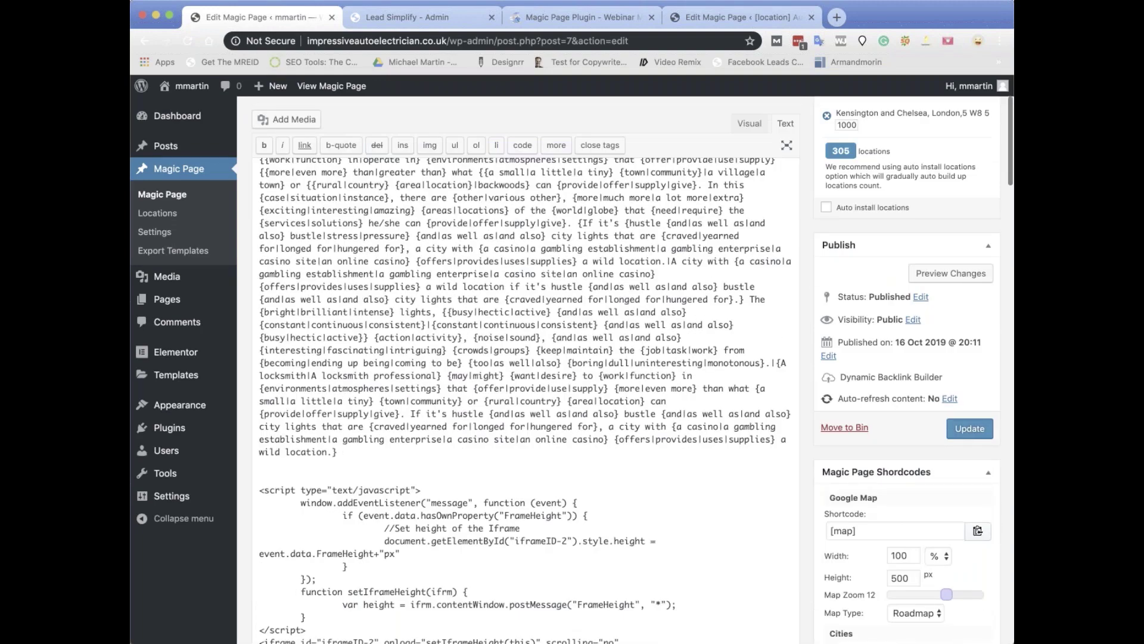
{"action": "scroll", "coordinate": [565, 346], "scroll_direction": "down", "scroll_amount": 15}
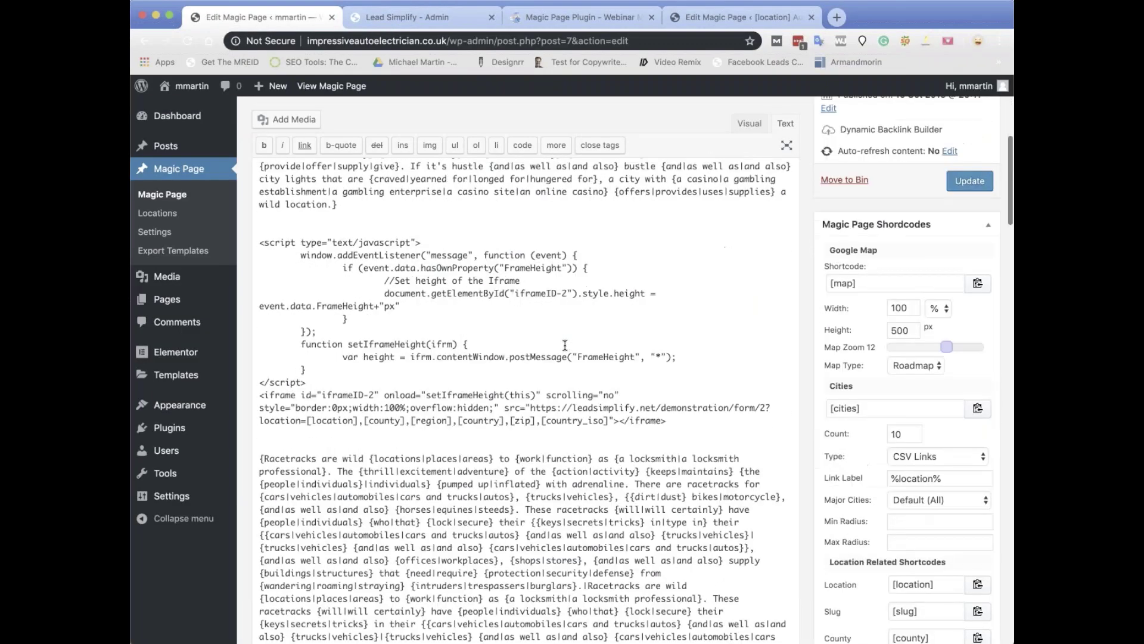
{"action": "scroll", "coordinate": [565, 346], "scroll_direction": "down", "scroll_amount": 20}
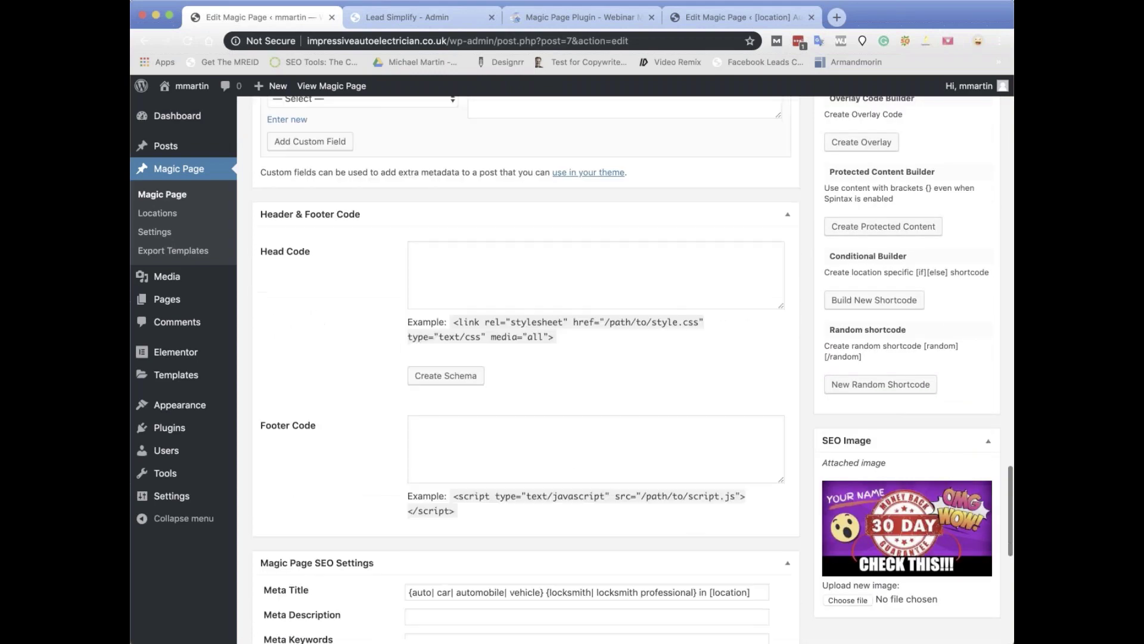
{"action": "scroll", "coordinate": [565, 346], "scroll_direction": "down", "scroll_amount": 5}
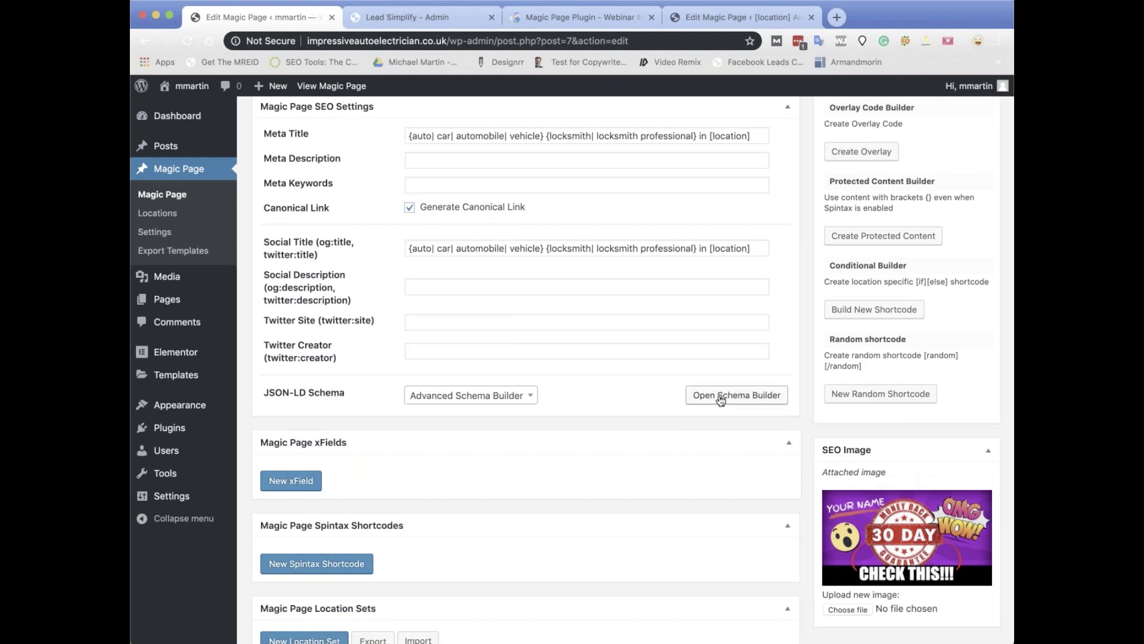
{"action": "left_click", "coordinate": [756, 395]}
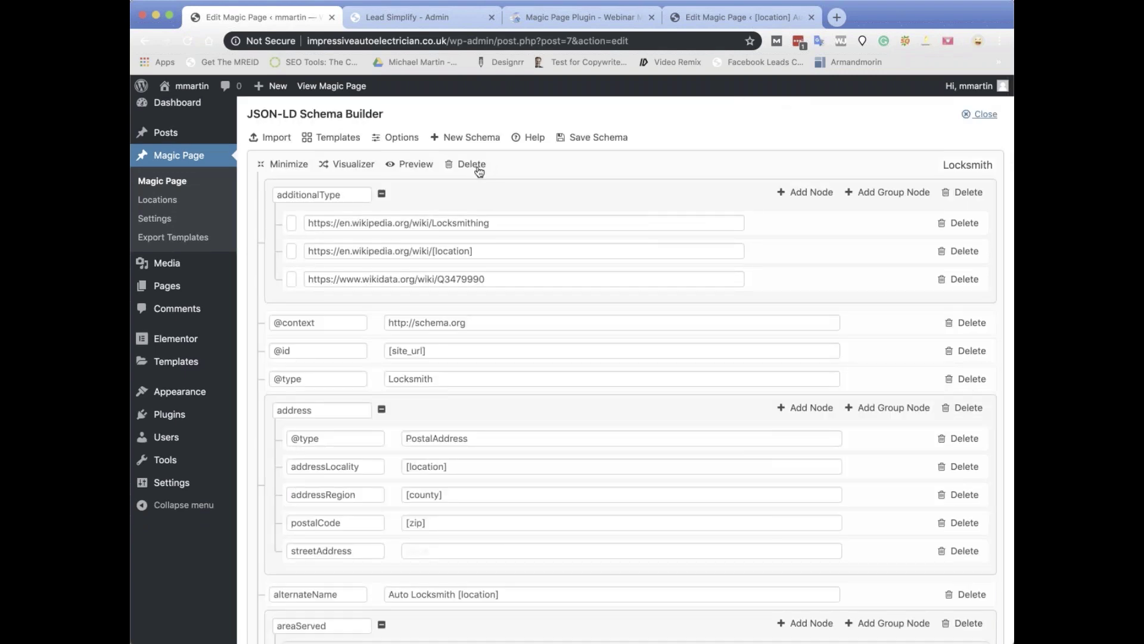
{"action": "left_click", "coordinate": [480, 172]}
{"action": "left_click", "coordinate": [751, 389]}
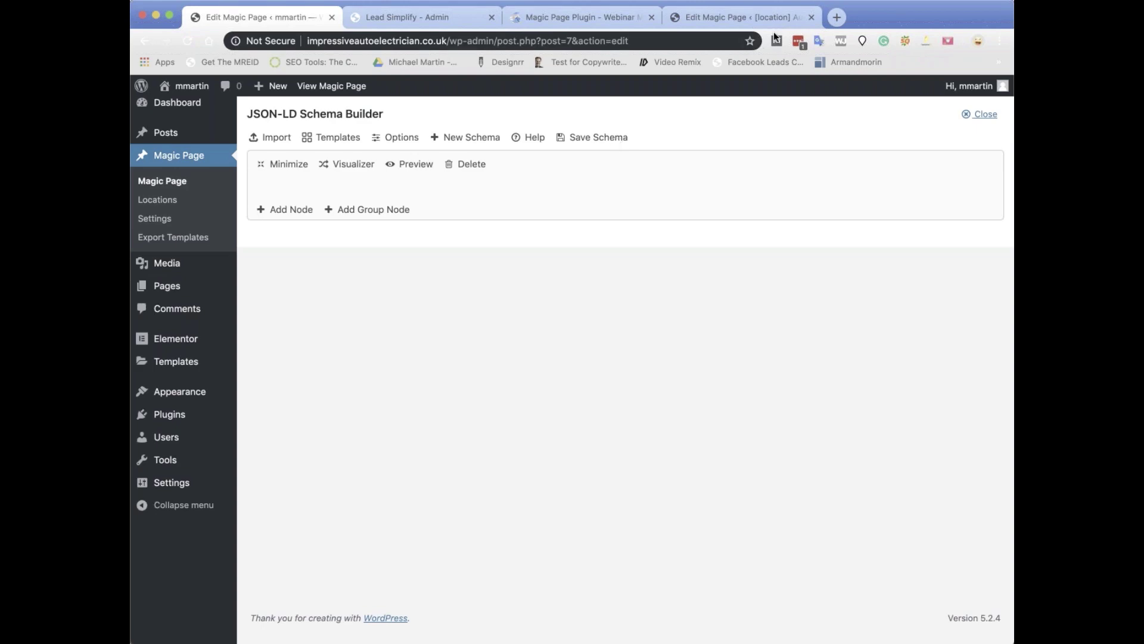
- Search Google for "auto locksmiths manchester" in a new browser tab, open the 1st Response Auto Locksmith site and copy its URL
{"action": "left_click", "coordinate": [837, 18]}
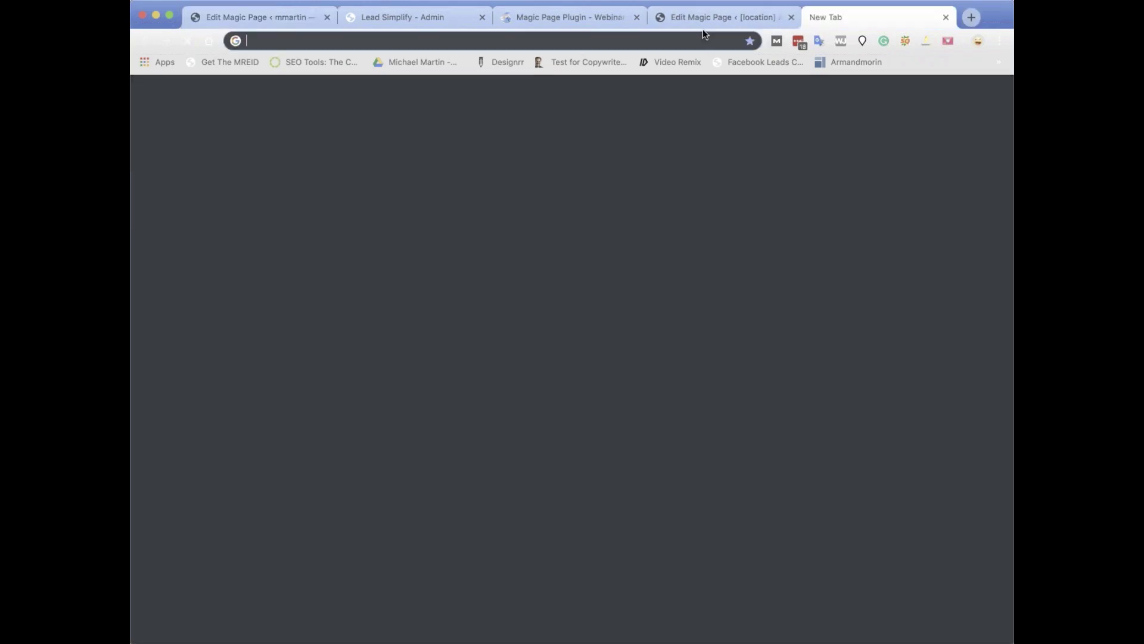
{"action": "type", "text": "a"}
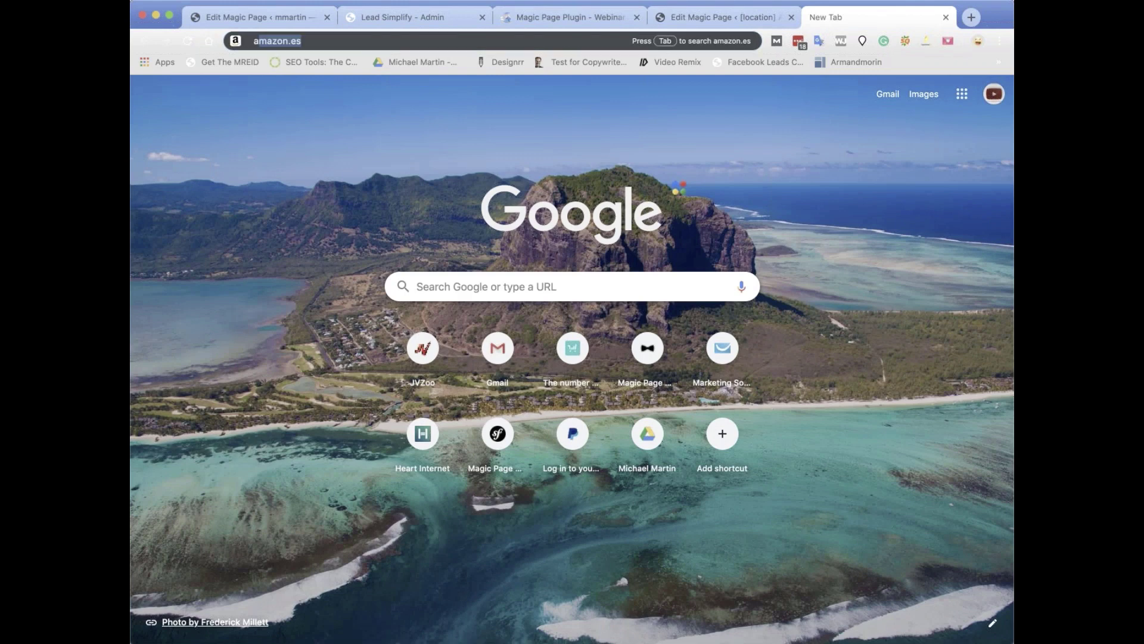
{"action": "type", "text": "uto locksmith"}
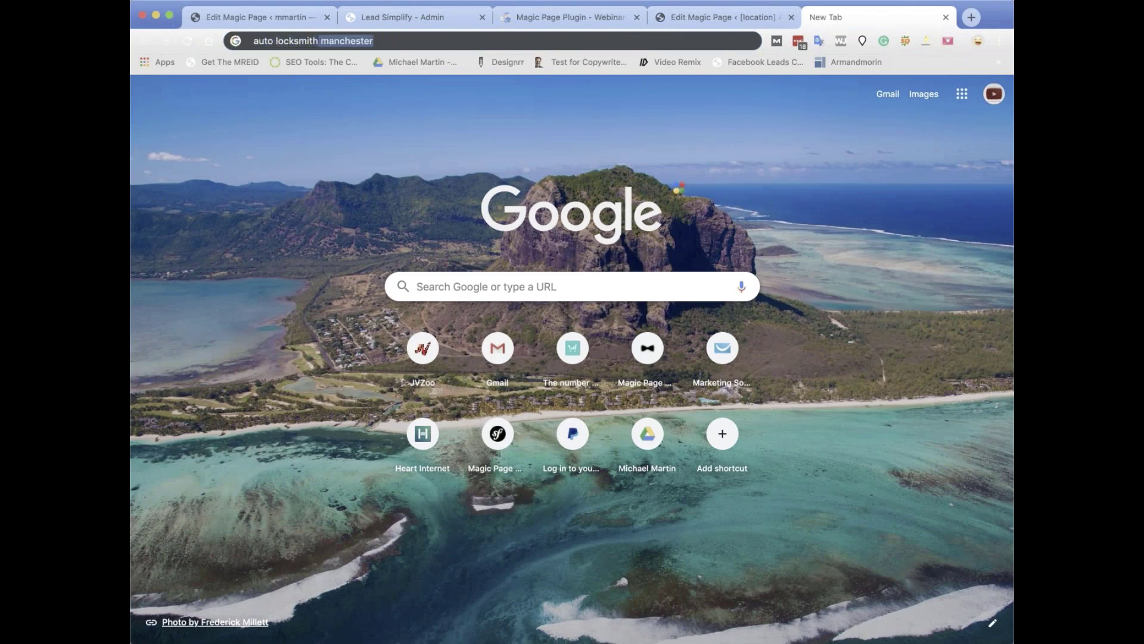
{"action": "type", "text": "s manchester"}
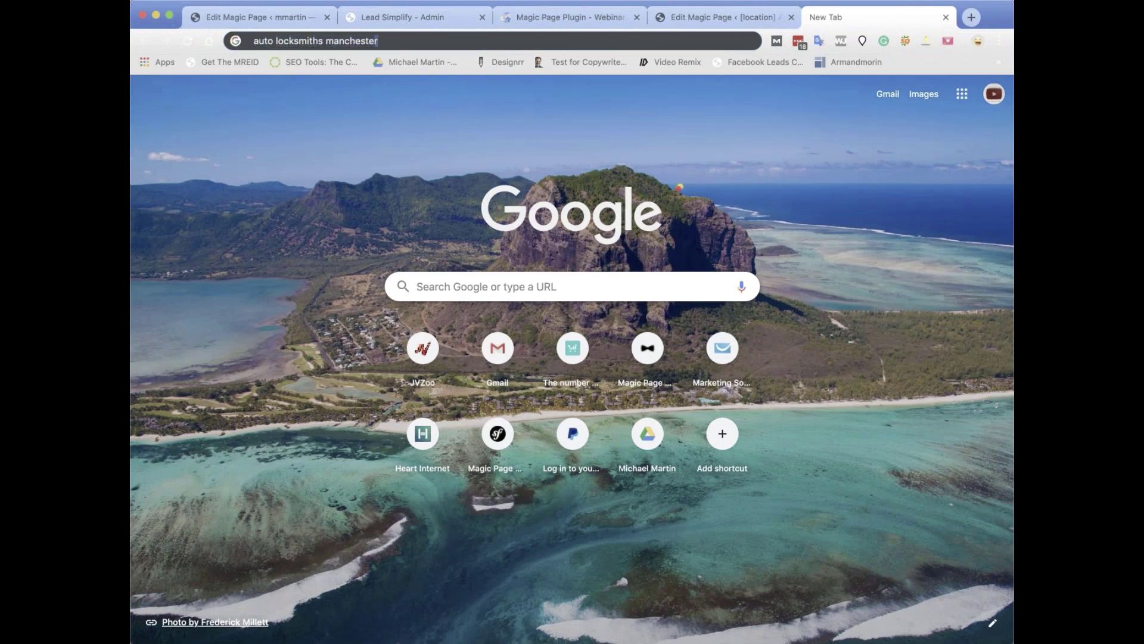
{"action": "key", "text": "Return"}
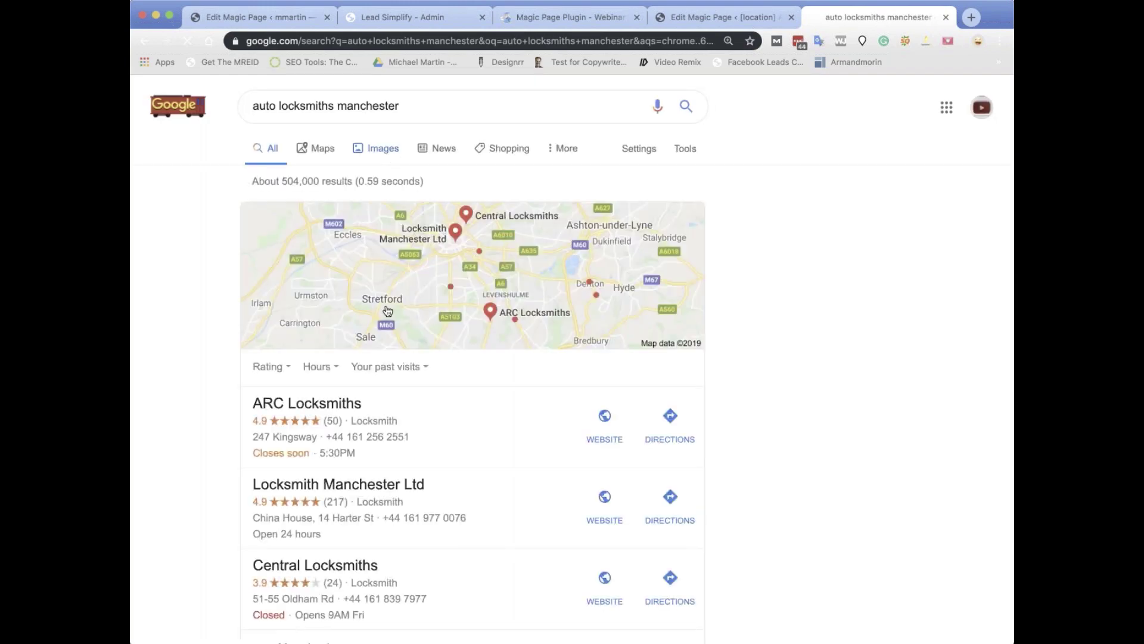
{"action": "scroll", "coordinate": [383, 312], "scroll_direction": "down", "scroll_amount": 6}
{"action": "left_click", "coordinate": [347, 321]}
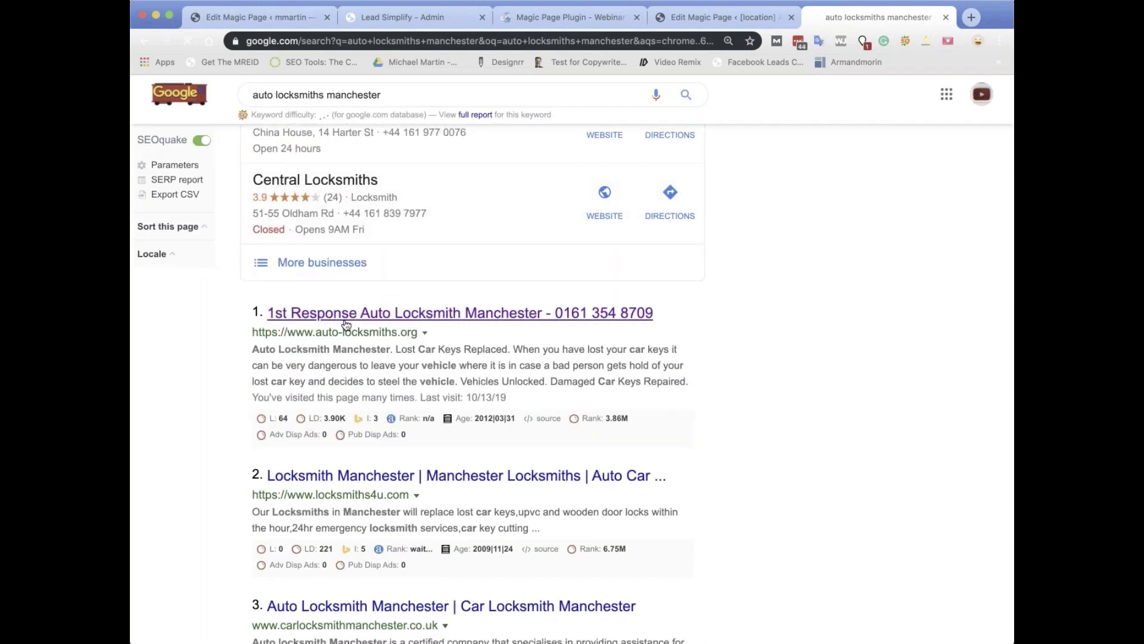
{"action": "left_click", "coordinate": [288, 42]}
{"action": "key", "text": "super+c"}
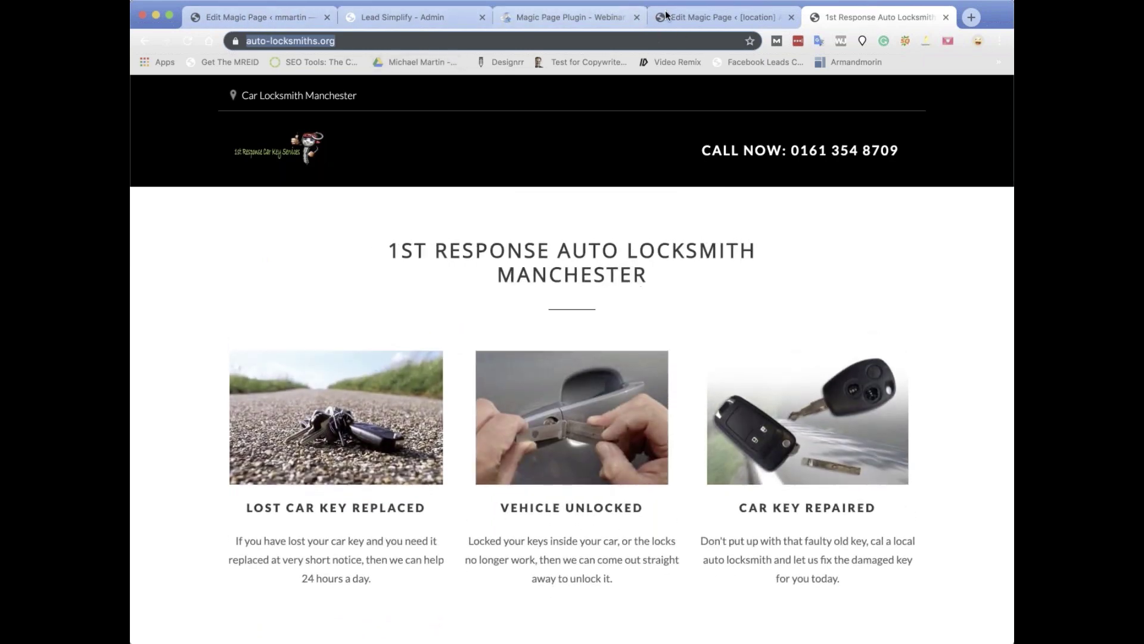
{"action": "left_click", "coordinate": [290, 18]}
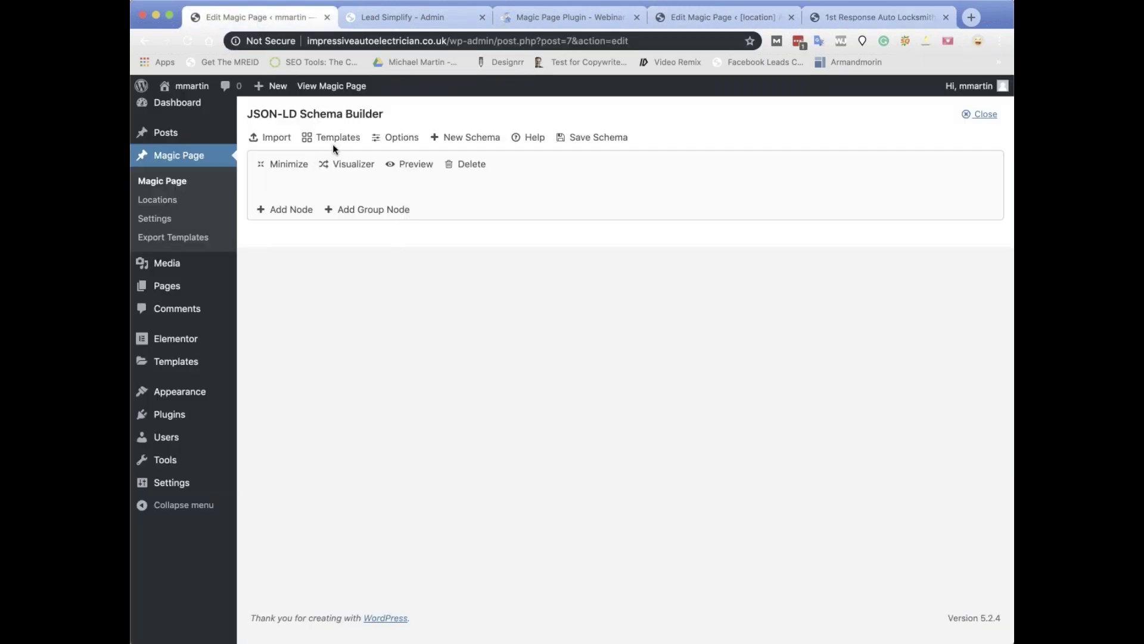
{"action": "left_click", "coordinate": [277, 140]}
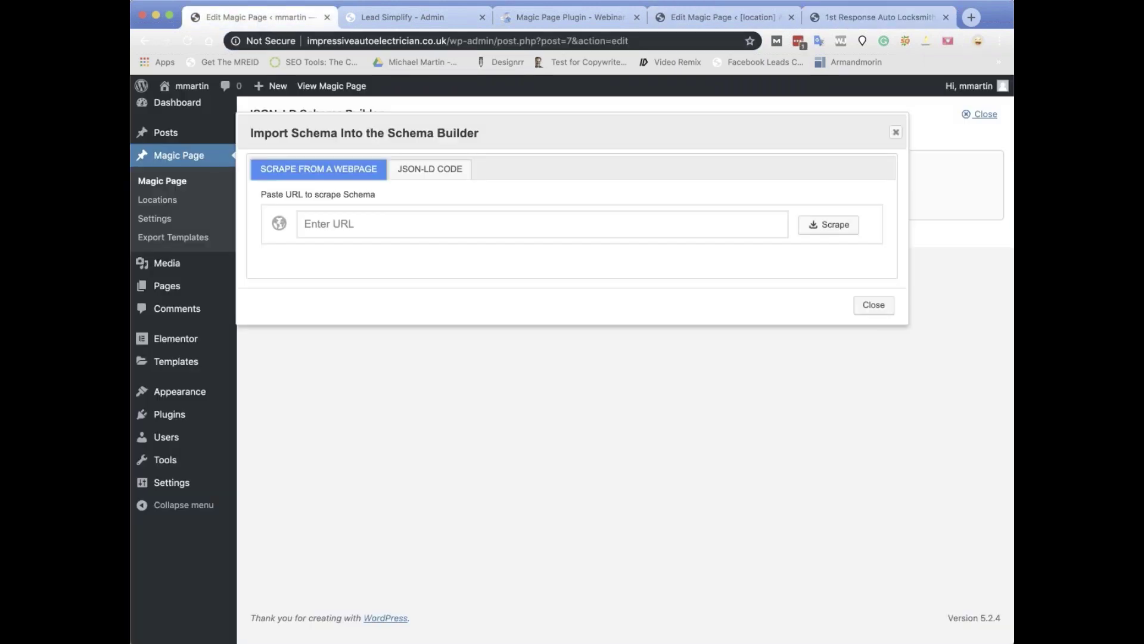
{"action": "left_click", "coordinate": [342, 228]}
{"action": "key", "text": "super+v"}
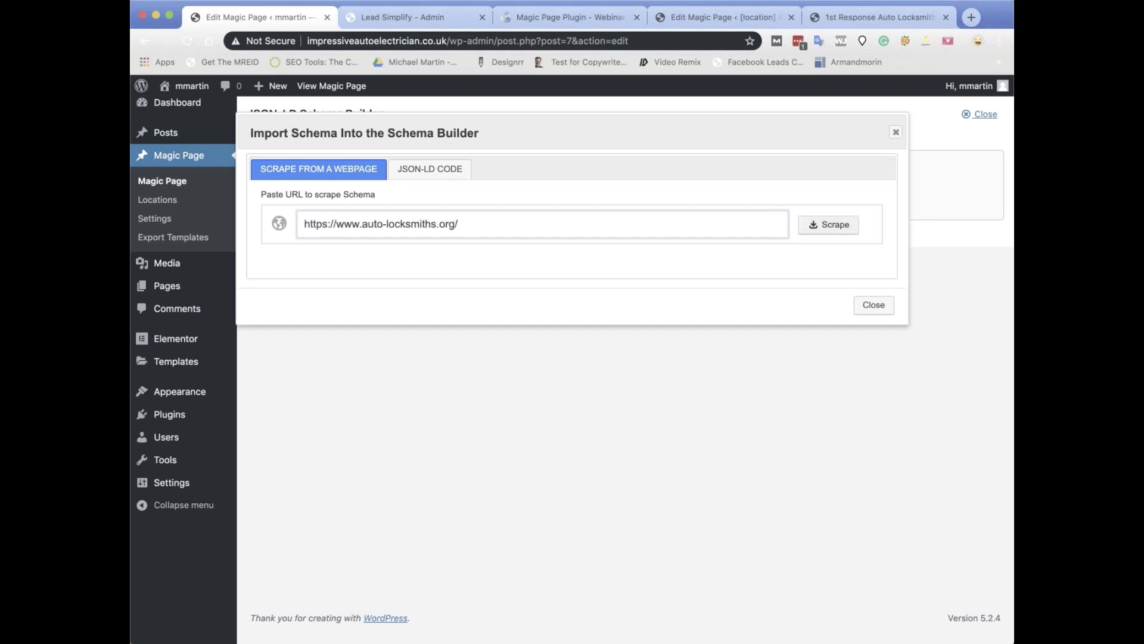
{"action": "left_click", "coordinate": [828, 229]}
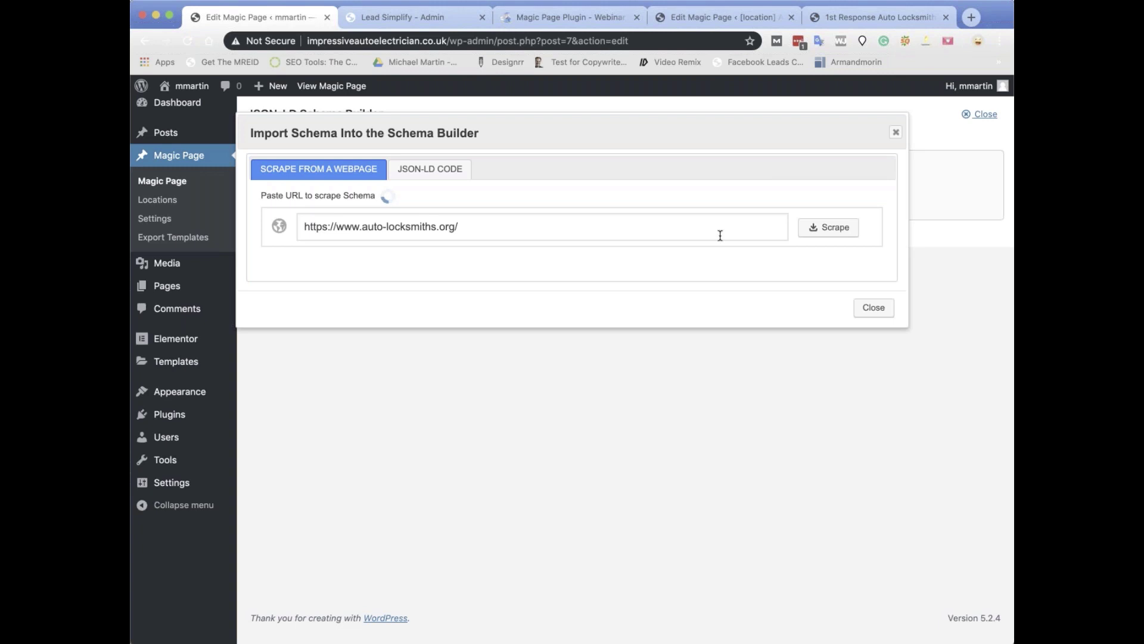
- Close the schema import dialog and the Schema Builder, and return to the iframe code in the magic page content
{"action": "left_click", "coordinate": [896, 132]}
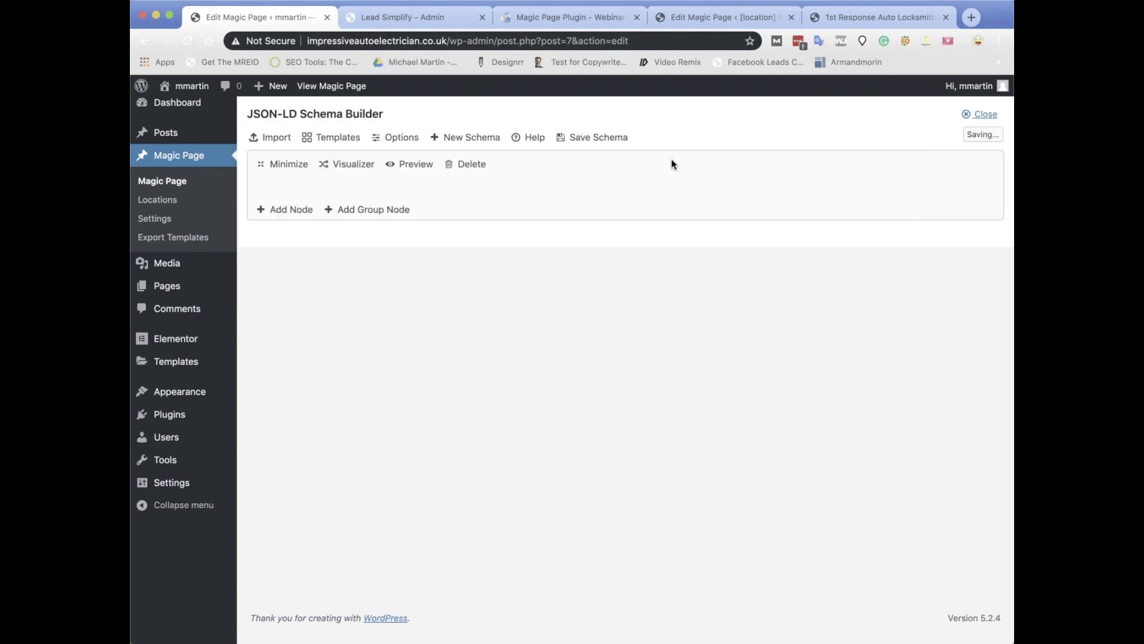
{"action": "left_click", "coordinate": [982, 121]}
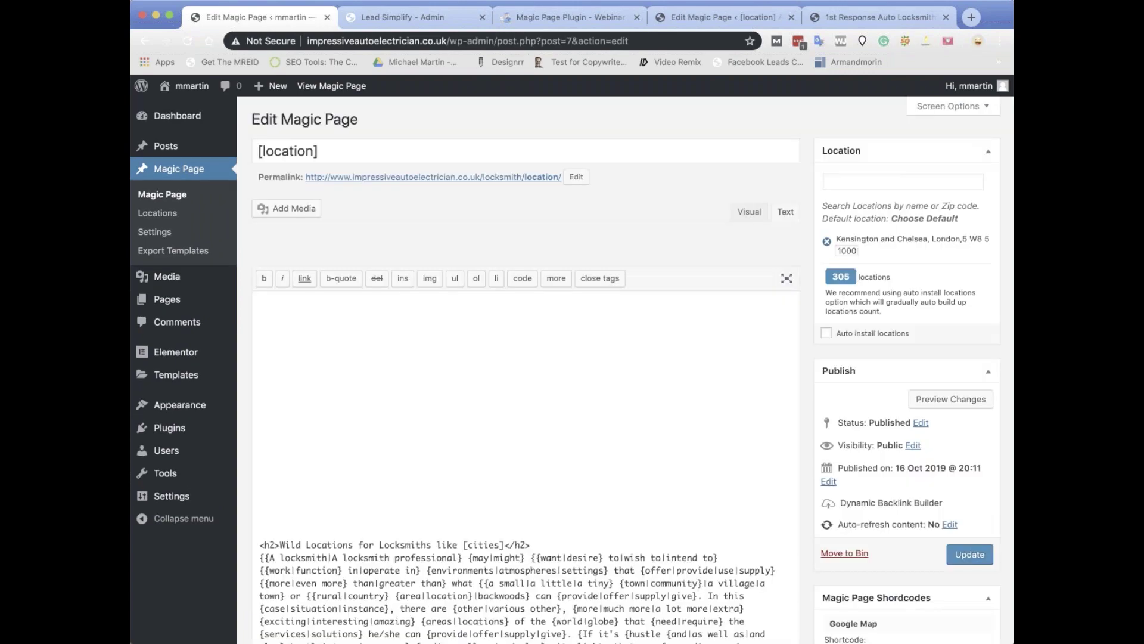
{"action": "scroll", "coordinate": [662, 370], "scroll_direction": "down", "scroll_amount": 4}
{"action": "scroll", "coordinate": [662, 371], "scroll_direction": "up", "scroll_amount": 1}
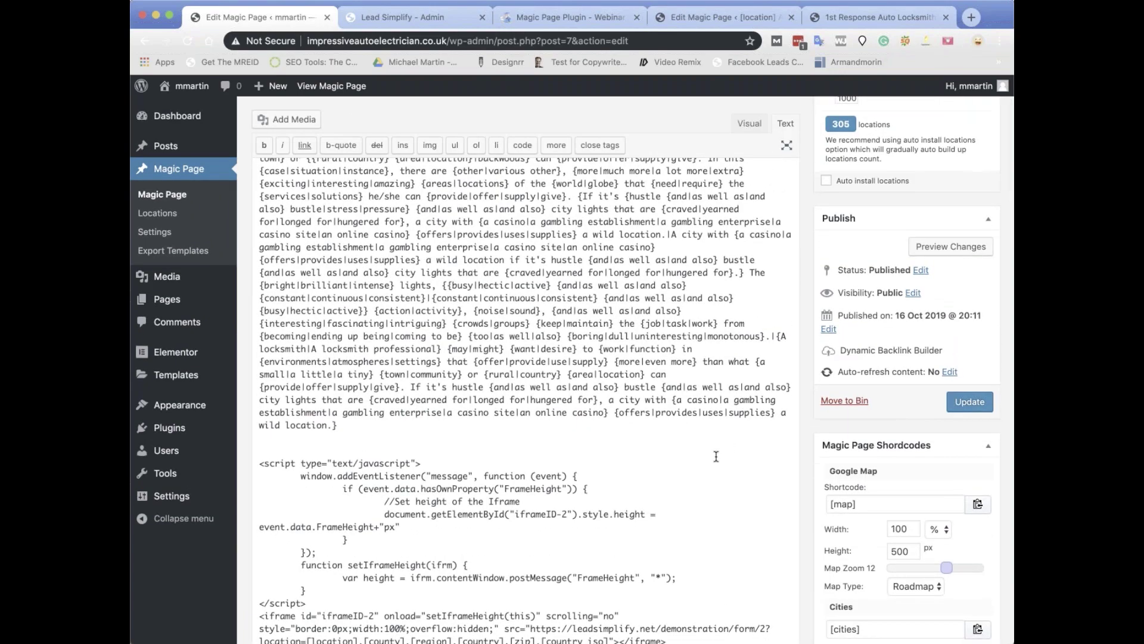
- Open the Advanced Schema Builder from the magic page's SEO settings
{"action": "scroll", "coordinate": [686, 418], "scroll_direction": "down", "scroll_amount": 6}
{"action": "scroll", "coordinate": [717, 456], "scroll_direction": "up", "scroll_amount": 5}
{"action": "scroll", "coordinate": [717, 456], "scroll_direction": "up", "scroll_amount": 5}
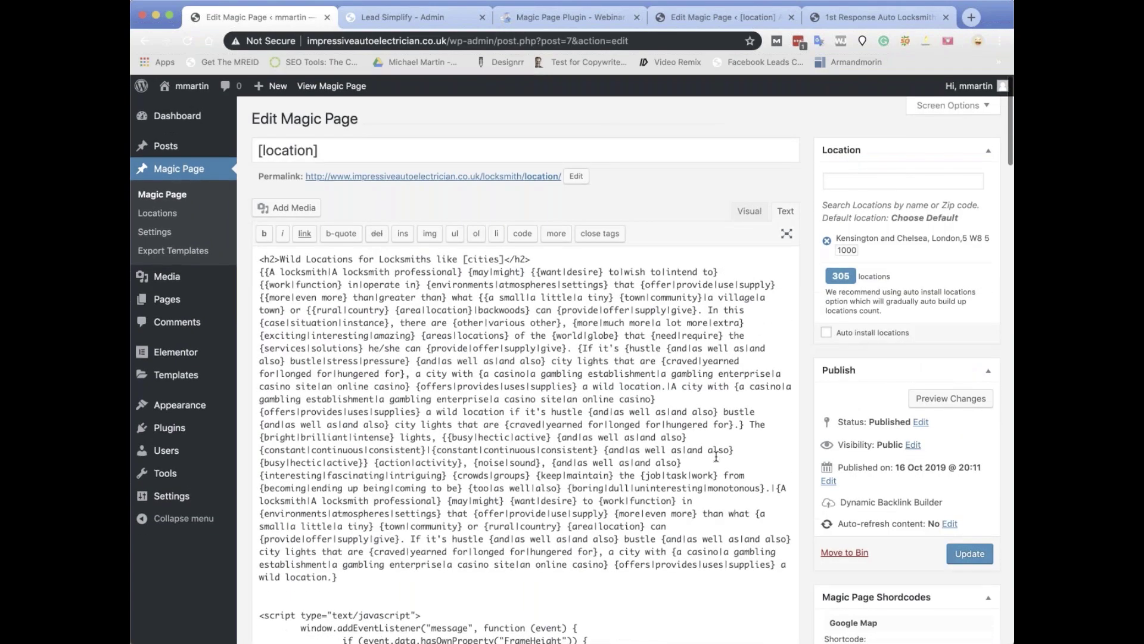
{"action": "scroll", "coordinate": [716, 456], "scroll_direction": "down", "scroll_amount": 10}
{"action": "scroll", "coordinate": [717, 456], "scroll_direction": "down", "scroll_amount": 8}
{"action": "scroll", "coordinate": [716, 456], "scroll_direction": "up", "scroll_amount": 1}
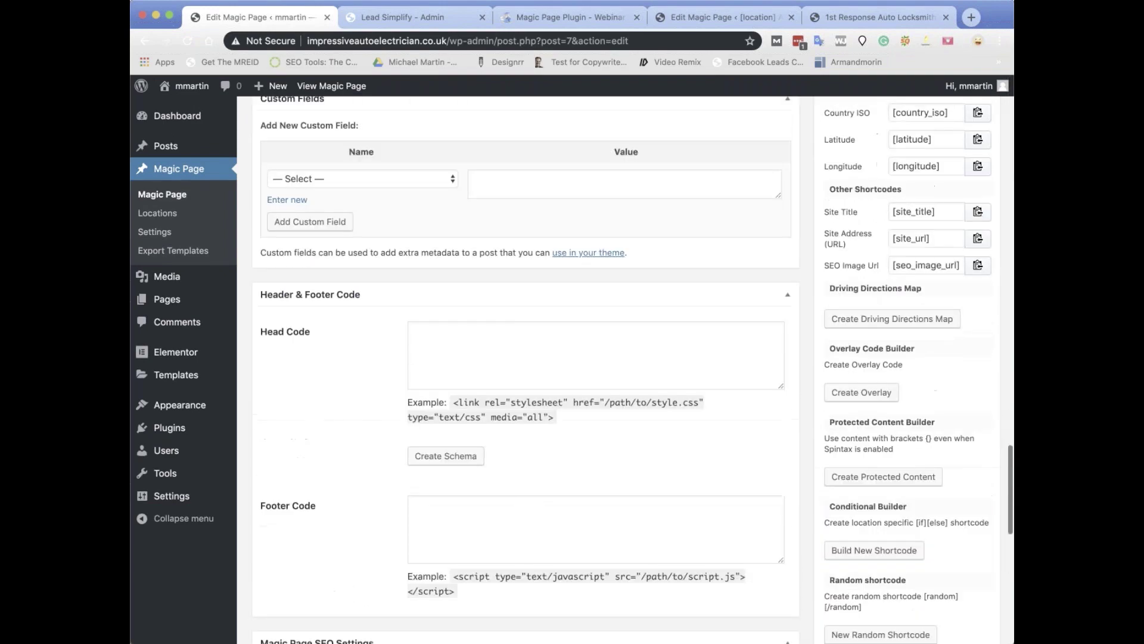
{"action": "scroll", "coordinate": [716, 456], "scroll_direction": "down", "scroll_amount": 8}
{"action": "scroll", "coordinate": [727, 333], "scroll_direction": "down", "scroll_amount": 1}
{"action": "left_click", "coordinate": [728, 333]}
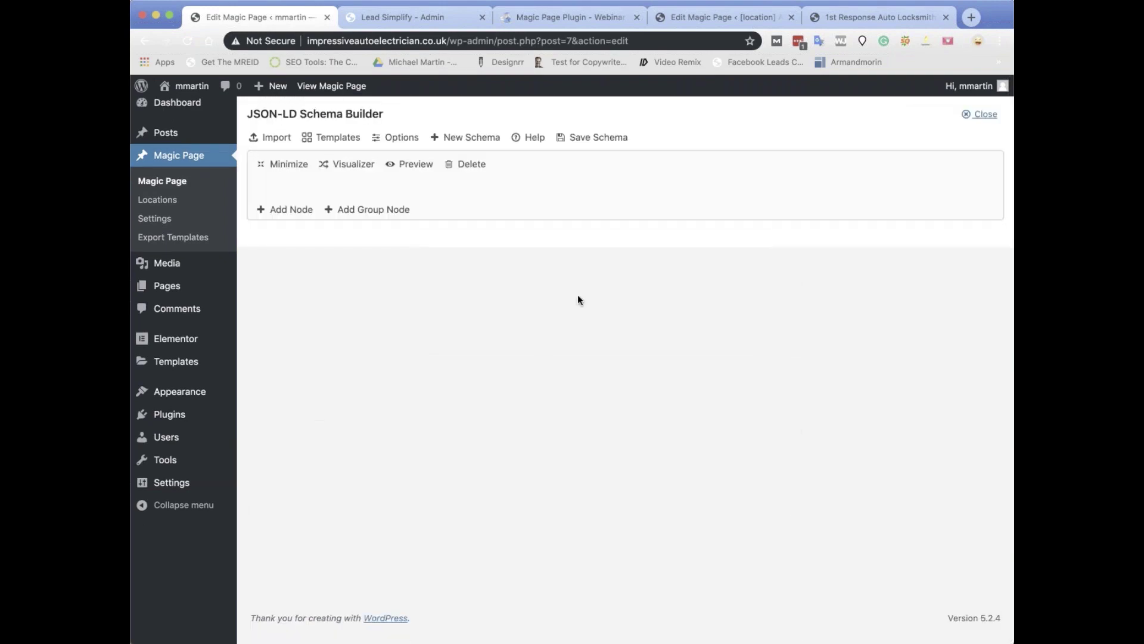
{"action": "left_click", "coordinate": [275, 142]}
{"action": "double_click", "coordinate": [440, 365]}
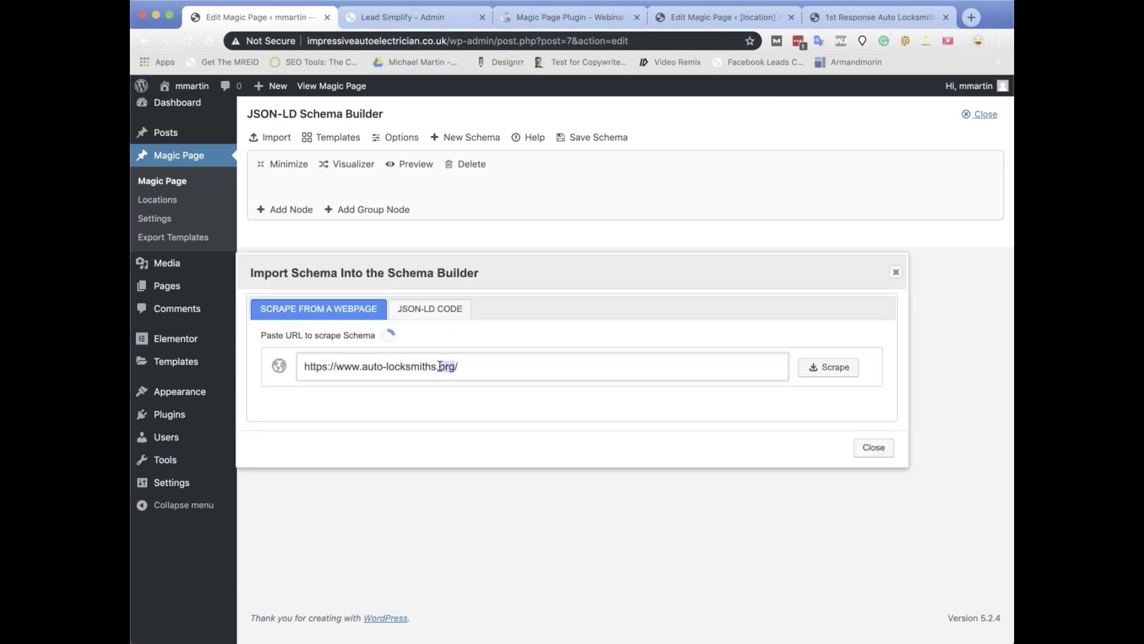
{"action": "left_click", "coordinate": [812, 372]}
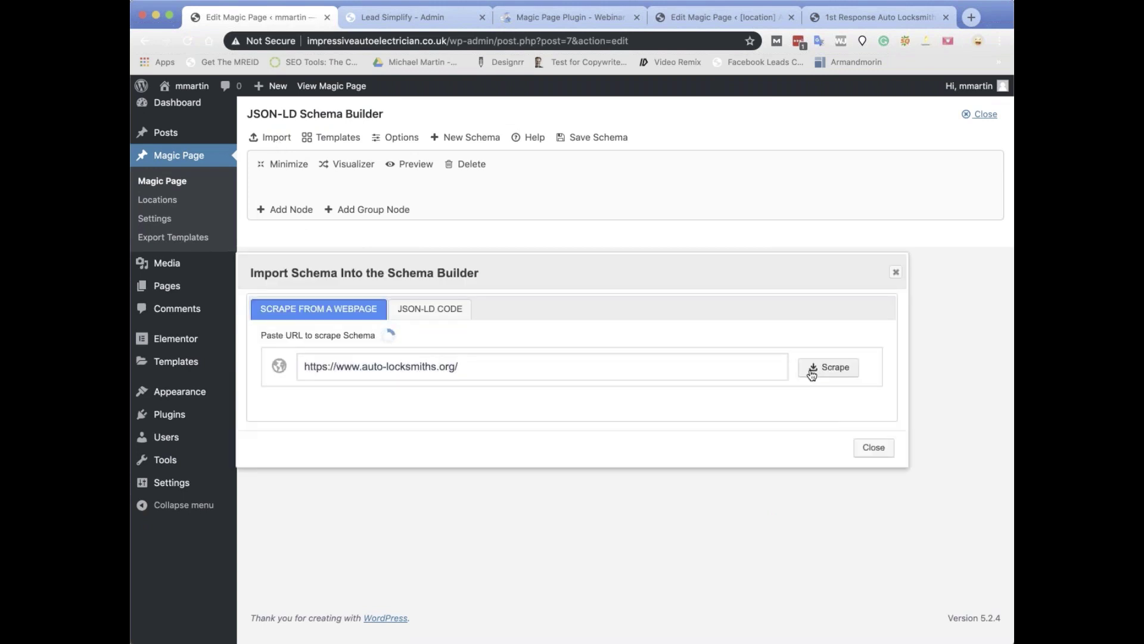
{"action": "left_click", "coordinate": [439, 309]}
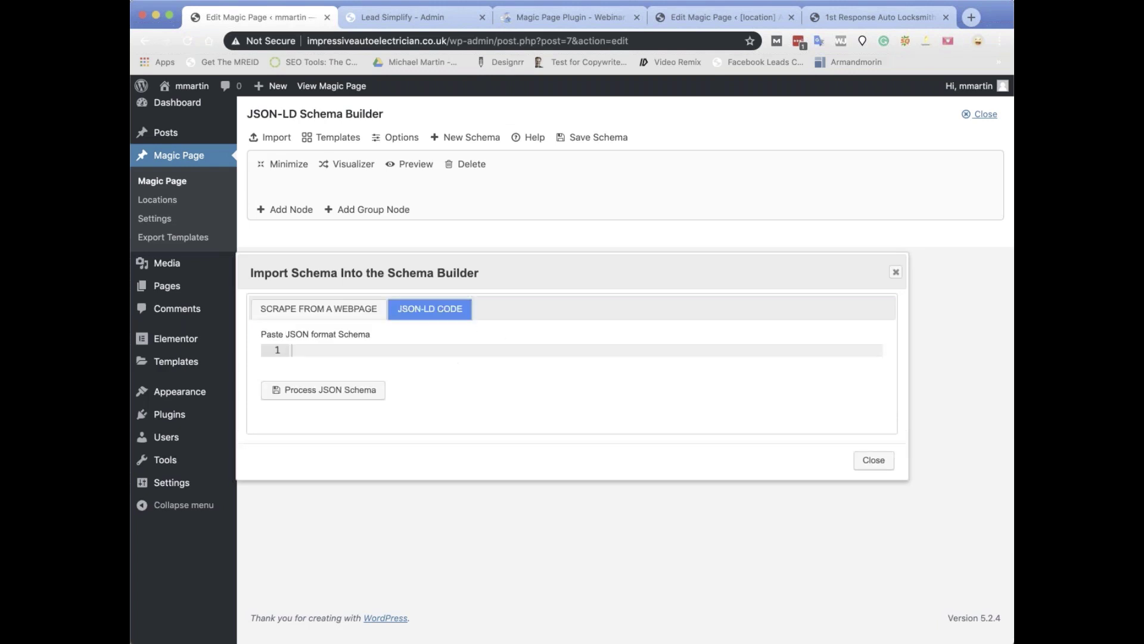
{"action": "left_click", "coordinate": [360, 309]}
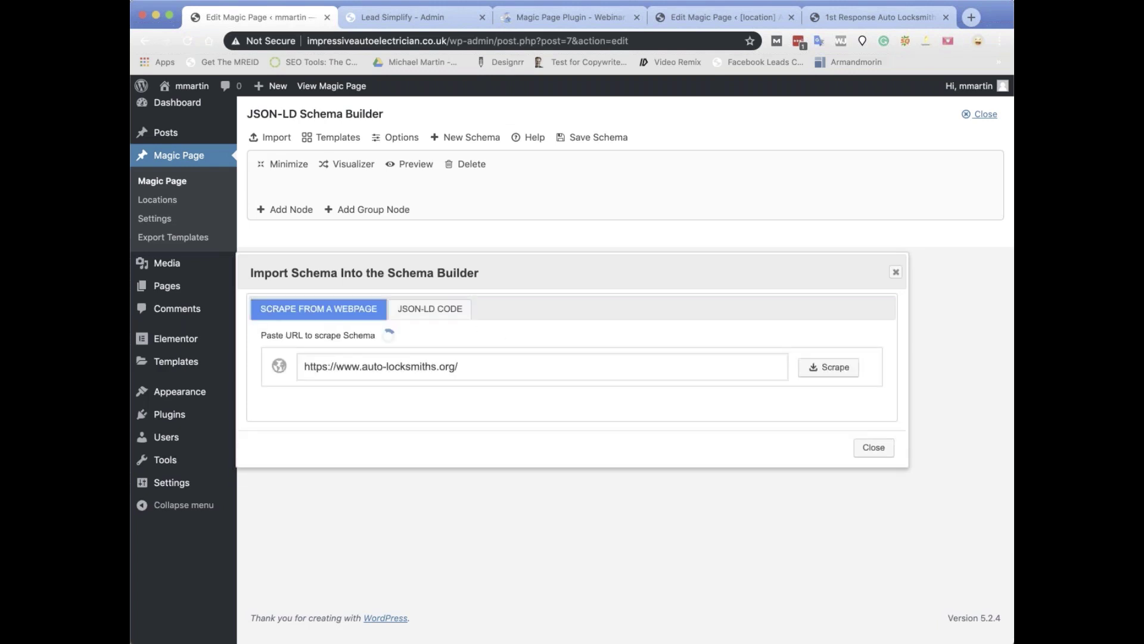
- Try scraping the schema with the URL shortened to auto-locksmiths.org/ and close the import dialog
{"action": "left_click", "coordinate": [363, 368]}
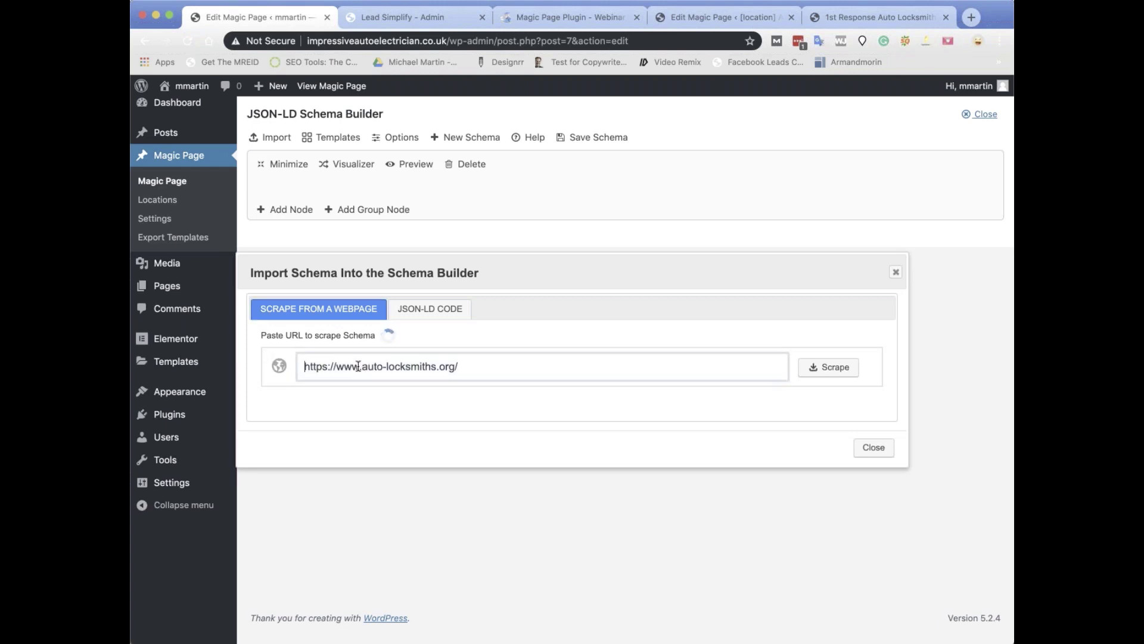
{"action": "left_click_drag", "start_coordinate": [360, 366], "coordinate": [256, 365]}
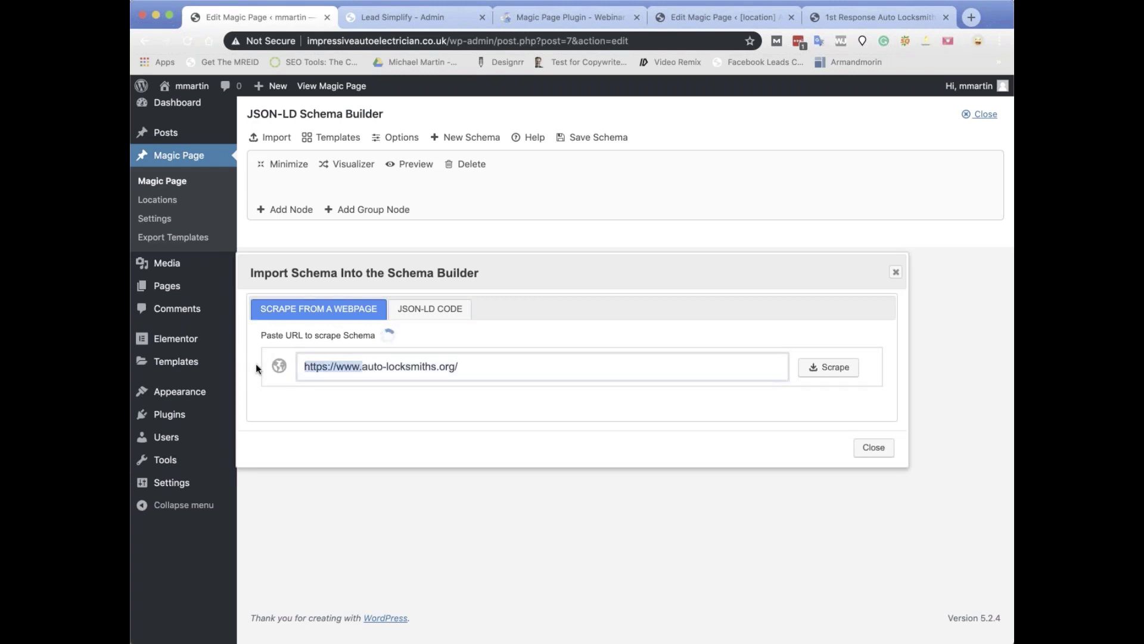
{"action": "key", "text": "BackSpace"}
{"action": "left_click", "coordinate": [829, 367]}
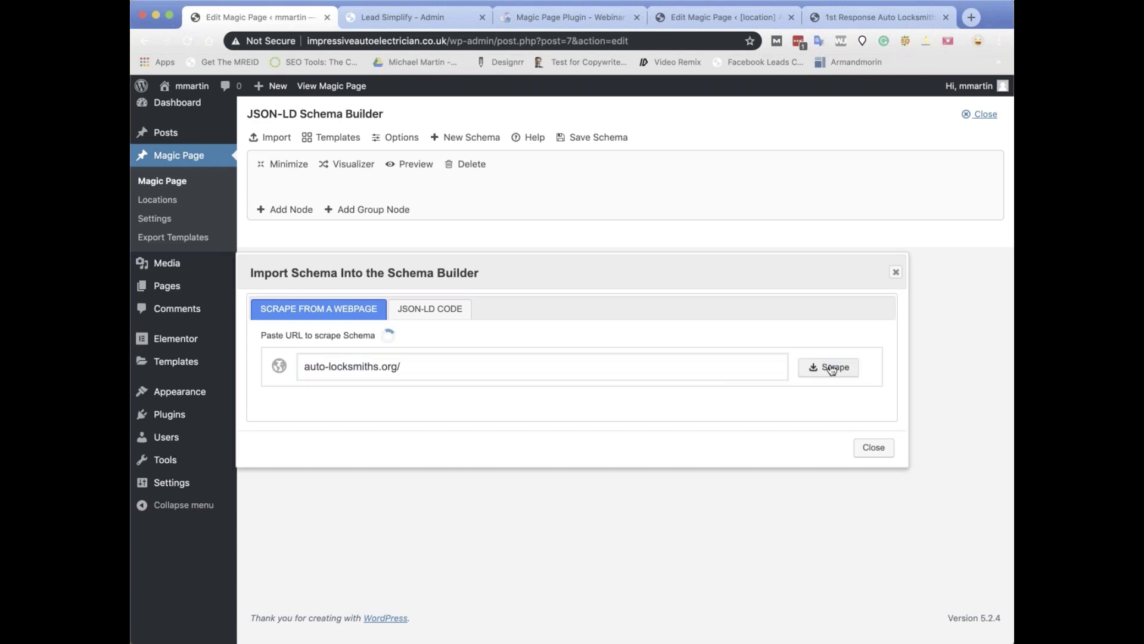
{"action": "left_click", "coordinate": [875, 449]}
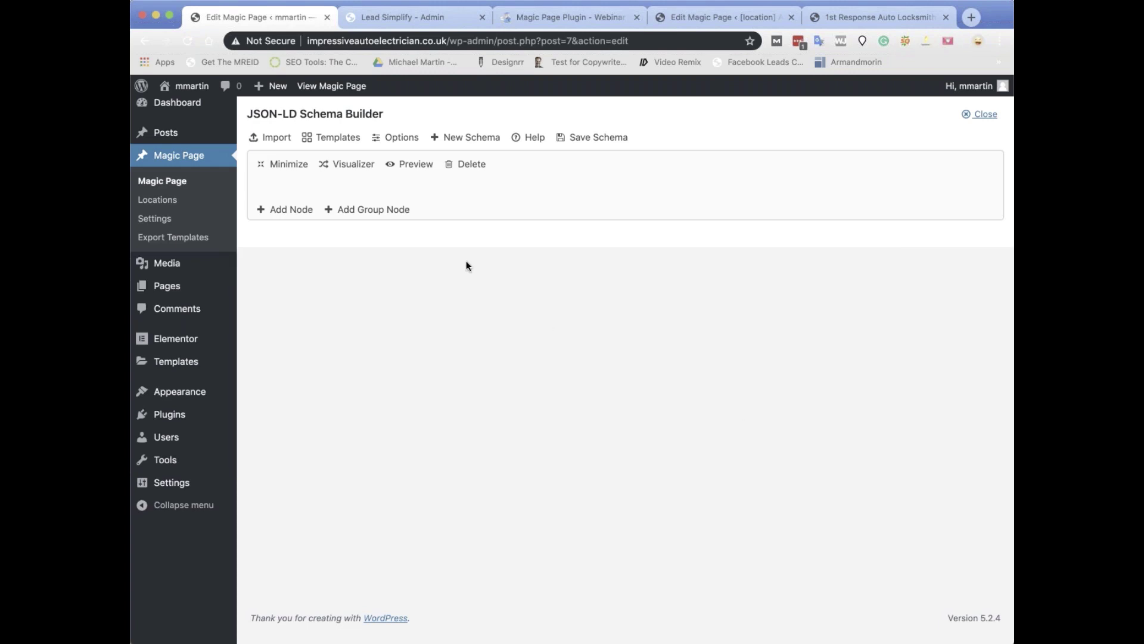
{"action": "left_click", "coordinate": [281, 141]}
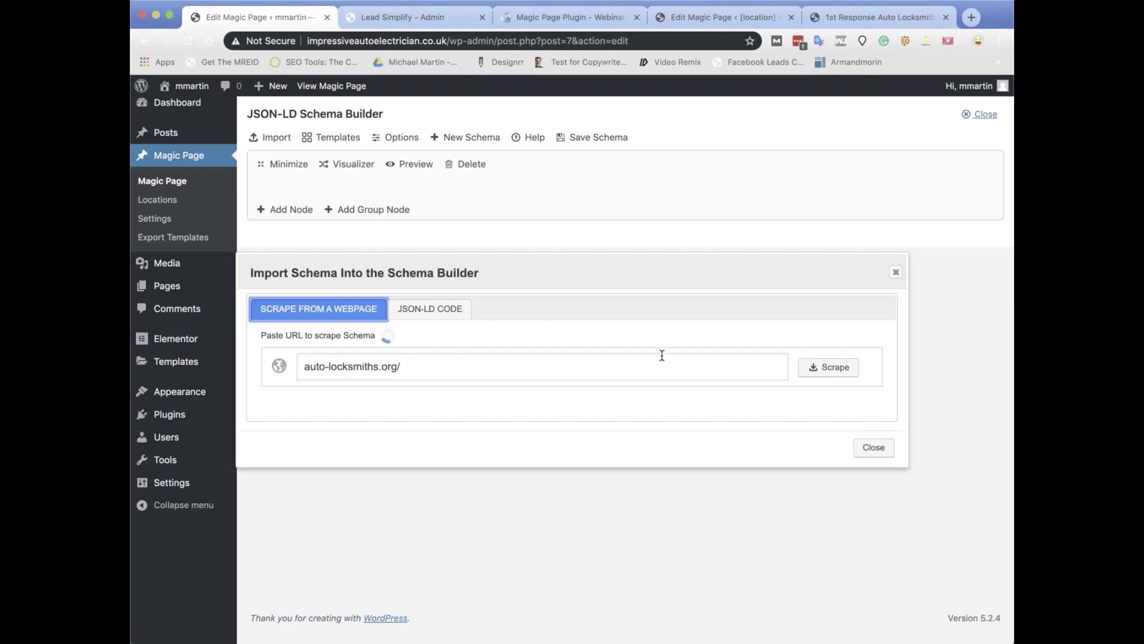
{"action": "left_click", "coordinate": [896, 272]}
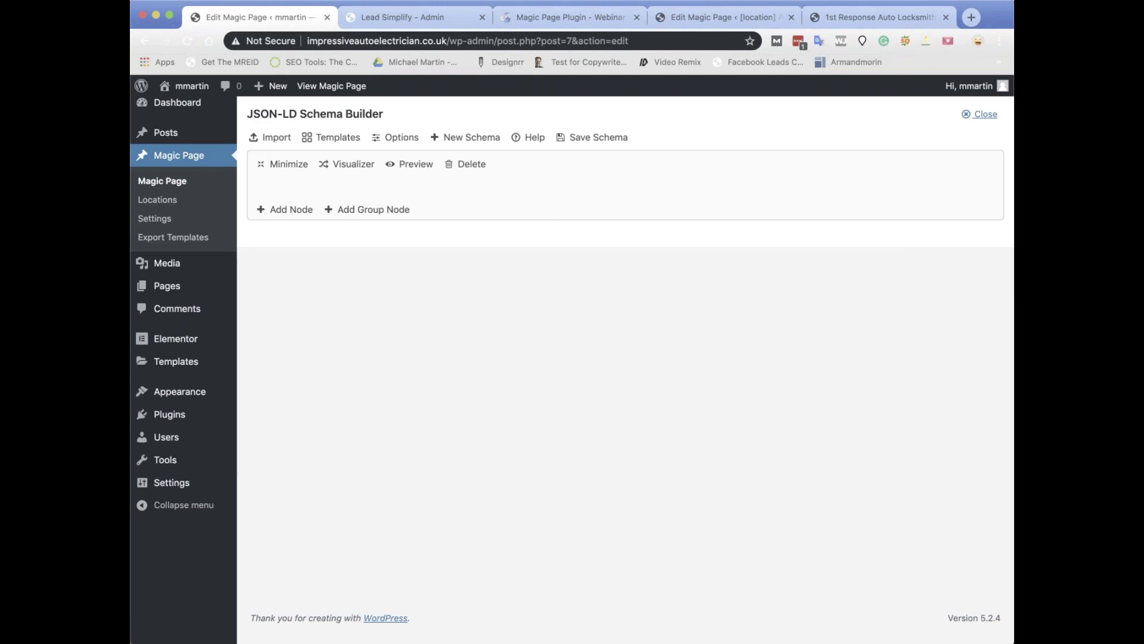
- Reload the magic page editor and reopen its Advanced Schema Builder
{"action": "key", "text": "super+r"}
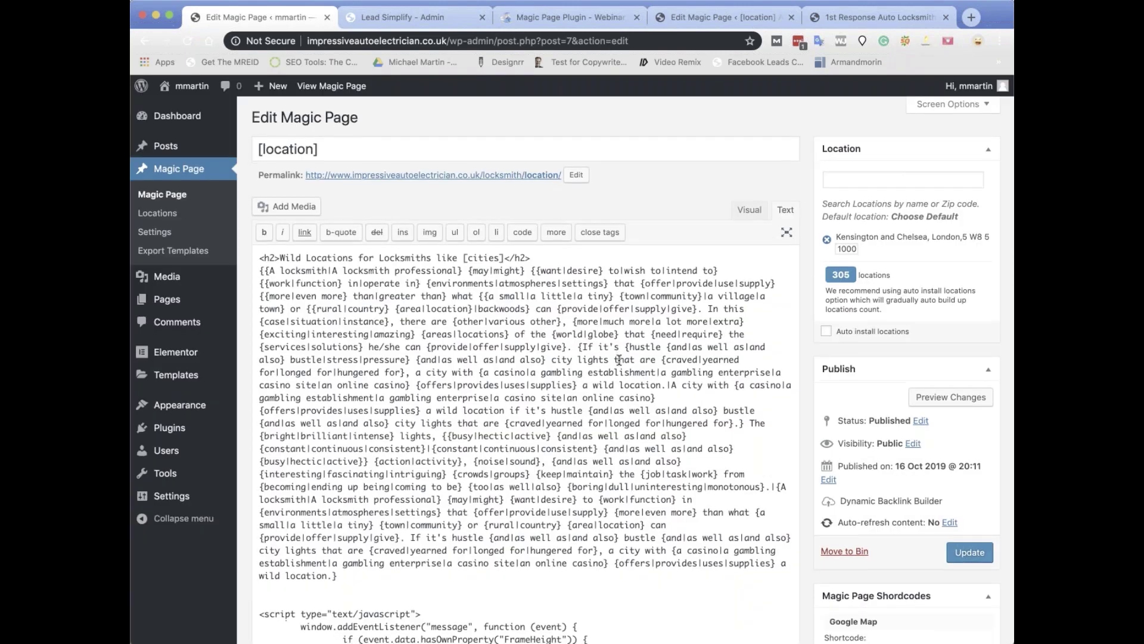
{"action": "scroll", "coordinate": [620, 360], "scroll_direction": "down", "scroll_amount": 8}
{"action": "scroll", "coordinate": [620, 359], "scroll_direction": "down", "scroll_amount": 20}
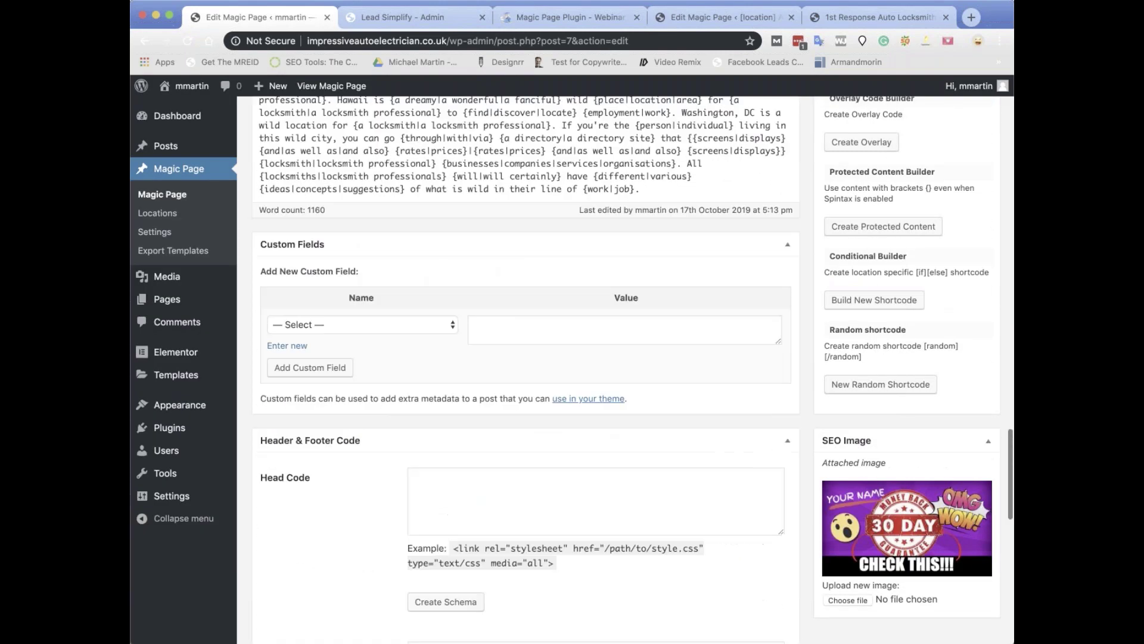
{"action": "scroll", "coordinate": [620, 360], "scroll_direction": "down", "scroll_amount": 3}
{"action": "scroll", "coordinate": [524, 472], "scroll_direction": "down", "scroll_amount": 4}
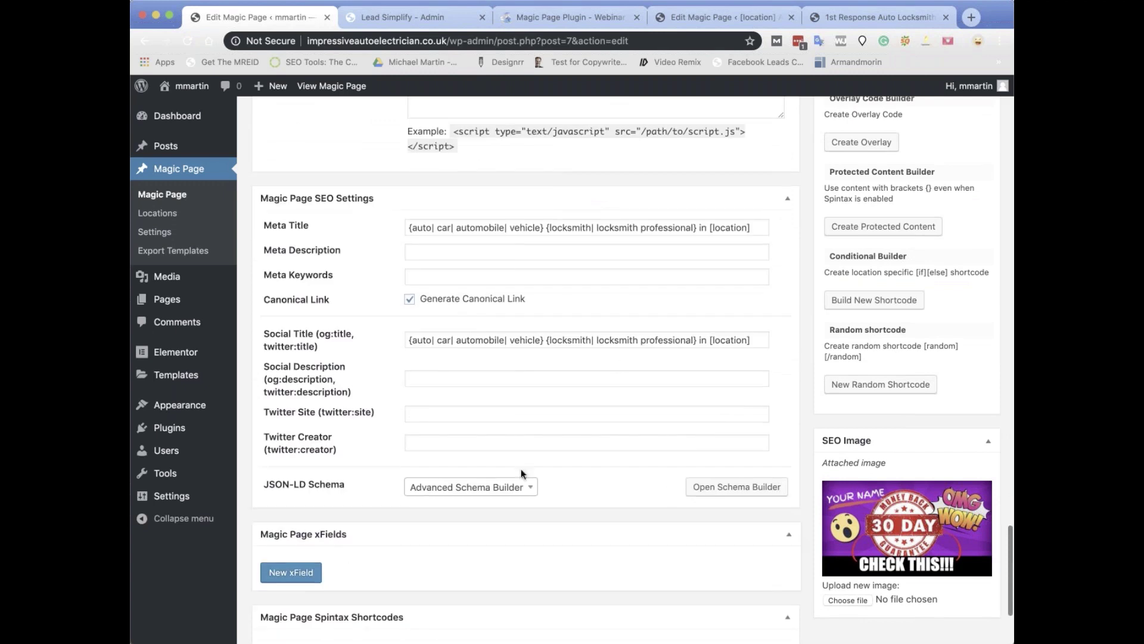
{"action": "left_click", "coordinate": [730, 485]}
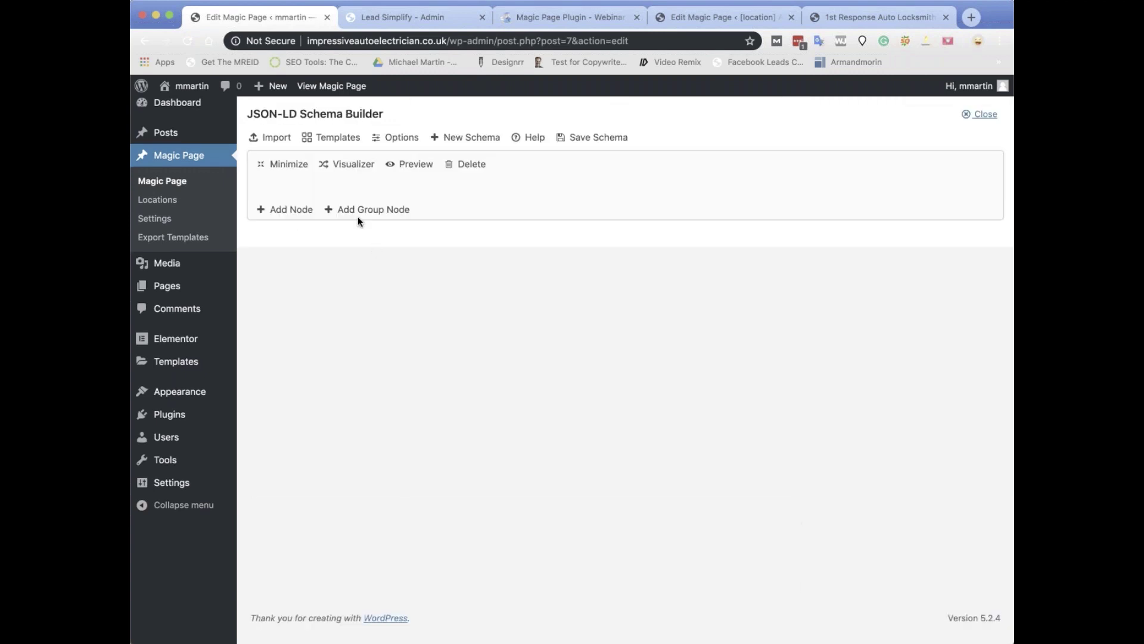
{"action": "left_click", "coordinate": [271, 138]}
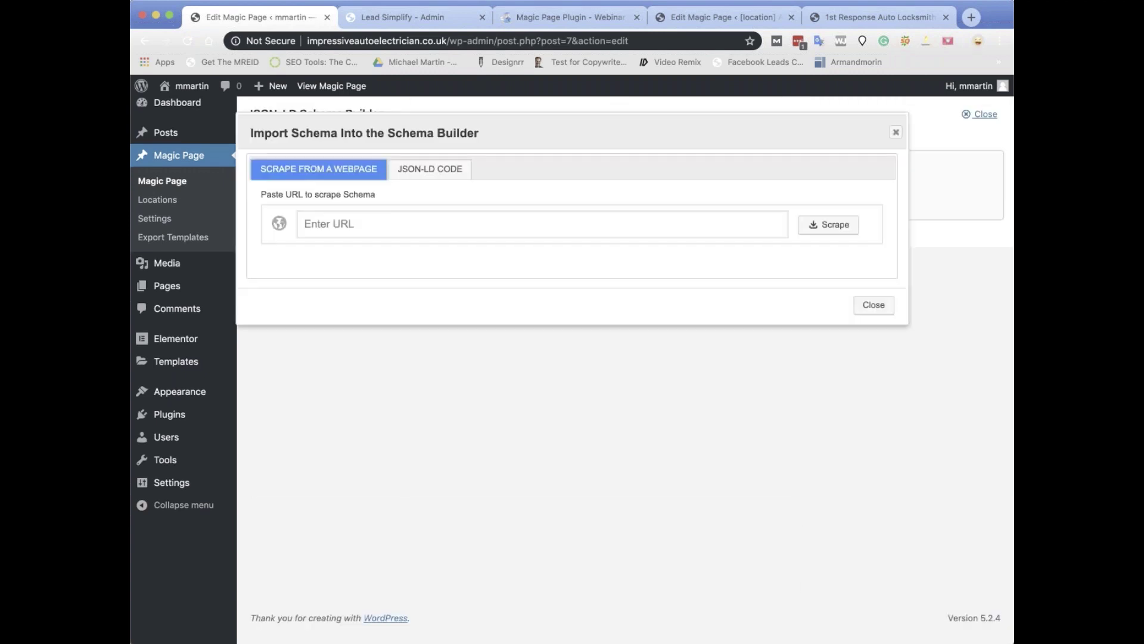
{"action": "left_click", "coordinate": [308, 225]}
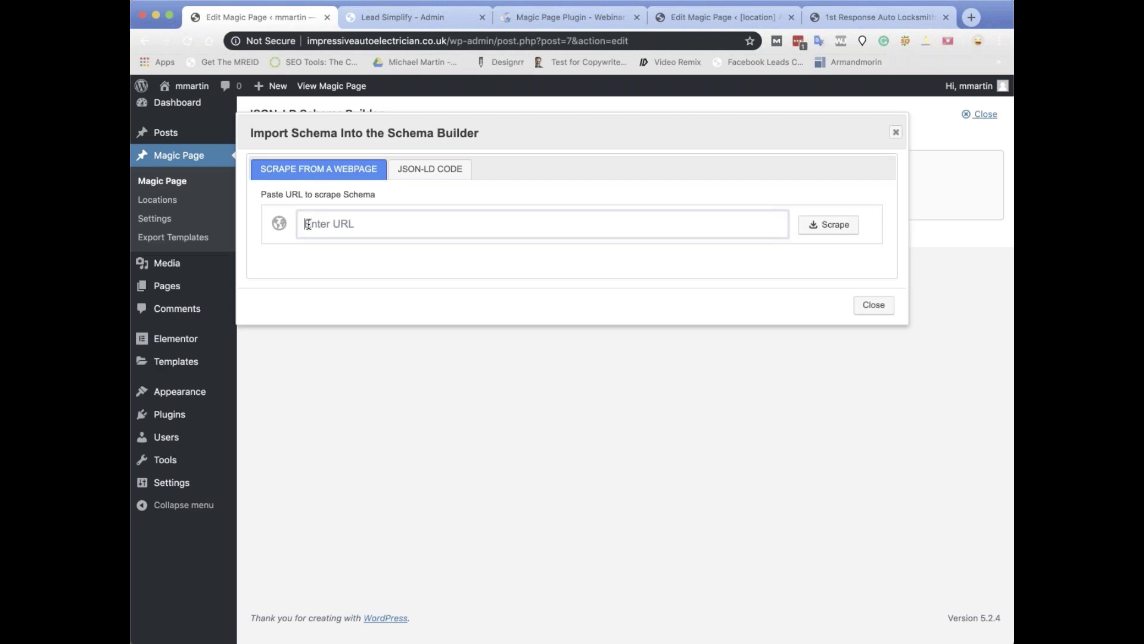
{"action": "type", "text": "https://www.auto-locksmiths.org/"}
{"action": "left_click", "coordinate": [813, 229]}
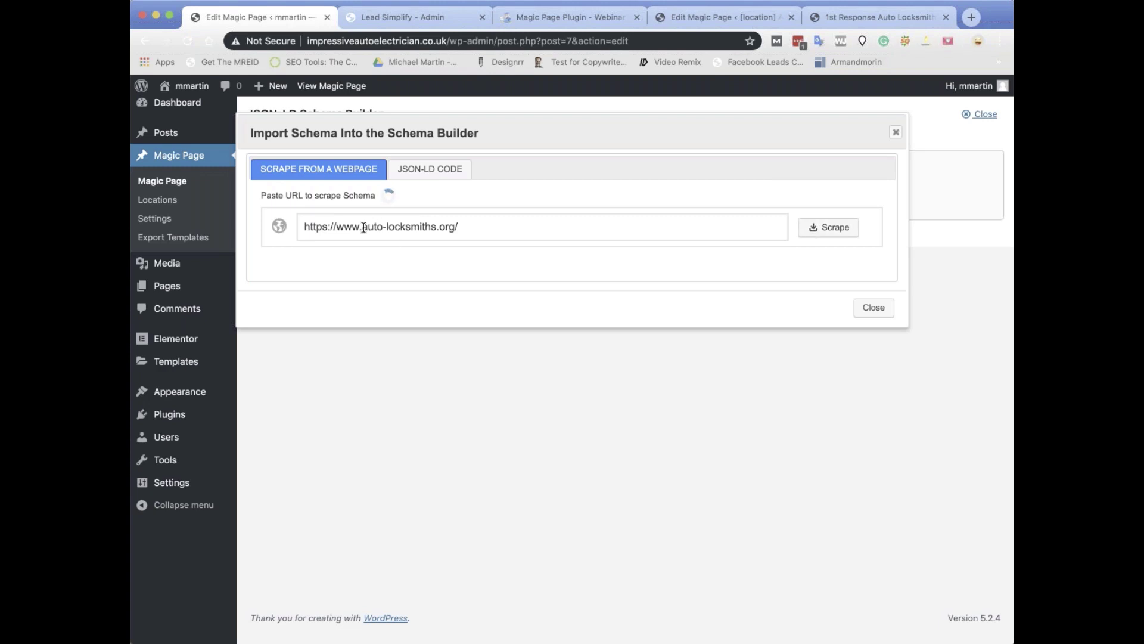
- Run a SEOquake diagnosis on the 1st Response Auto Locksmith site and examine the Schema.org entry of the audit
{"action": "left_click", "coordinate": [868, 16]}
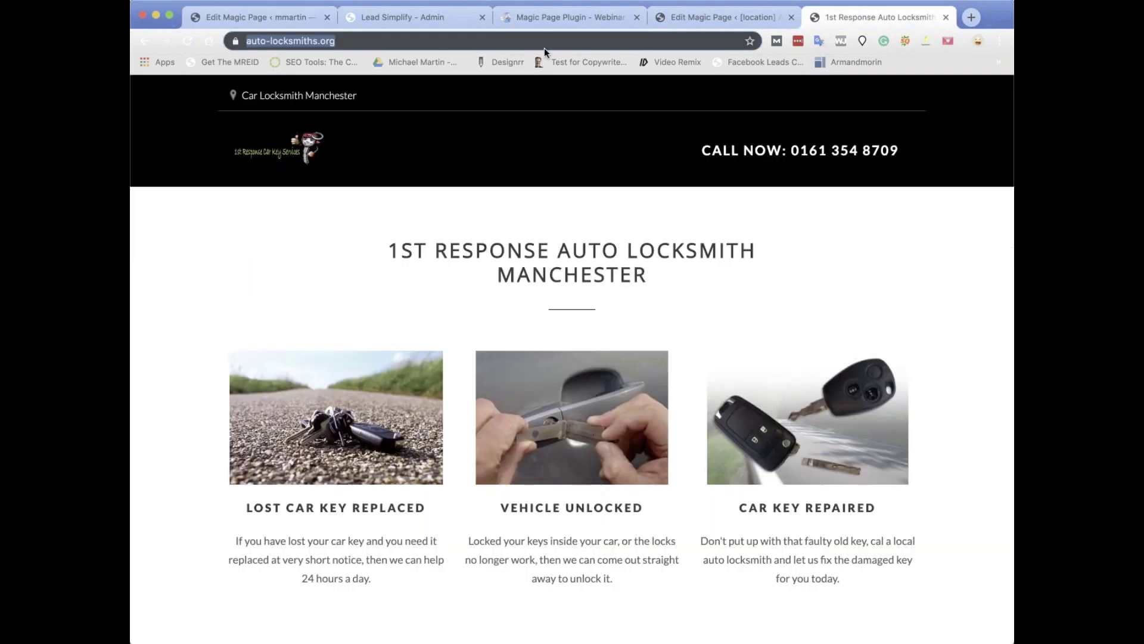
{"action": "left_click", "coordinate": [905, 41]}
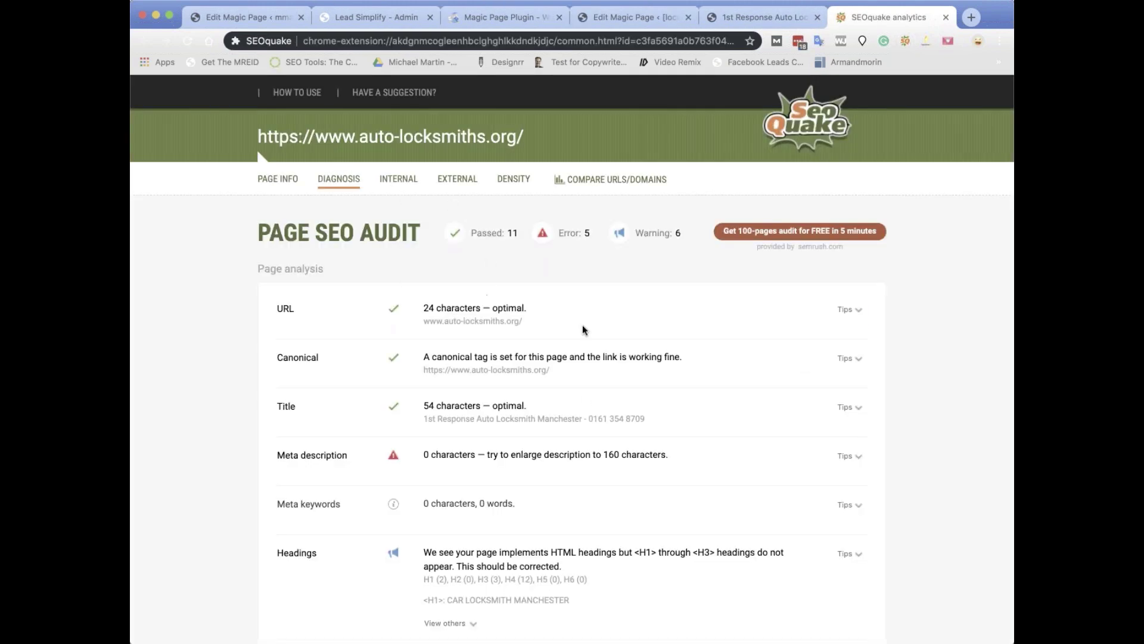
{"action": "scroll", "coordinate": [584, 397], "scroll_direction": "down", "scroll_amount": 6}
{"action": "scroll", "coordinate": [585, 395], "scroll_direction": "down", "scroll_amount": 4}
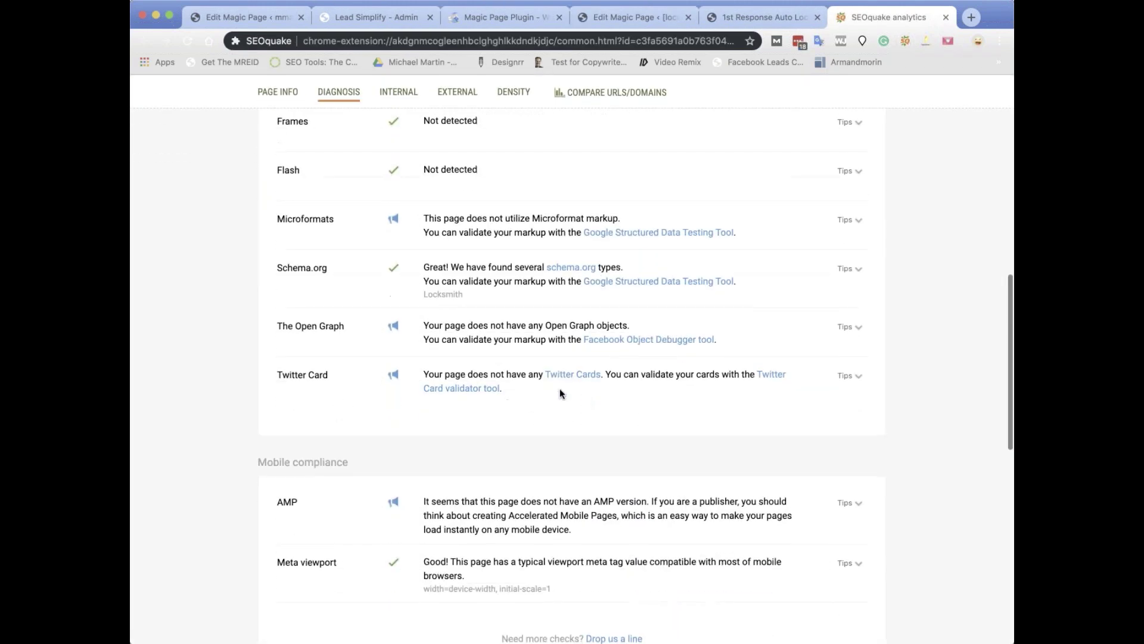
- Test the site in the Google Structured Data Testing Tool and examine its Locksmith schema and JSON-LD source code
{"action": "left_click", "coordinate": [680, 284]}
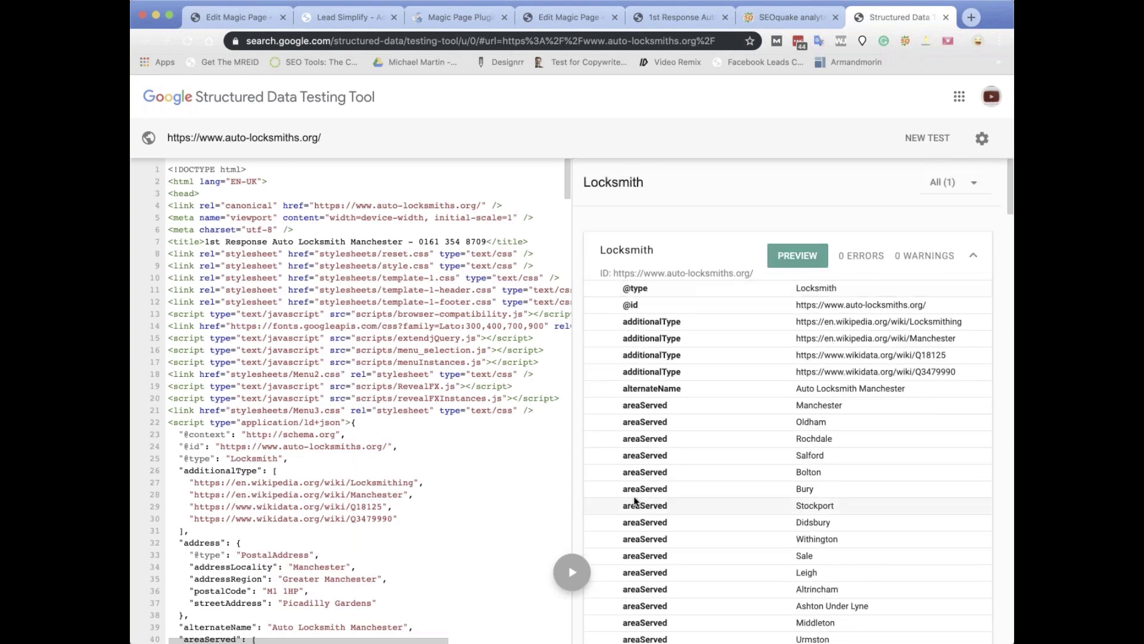
{"action": "left_click", "coordinate": [692, 264]}
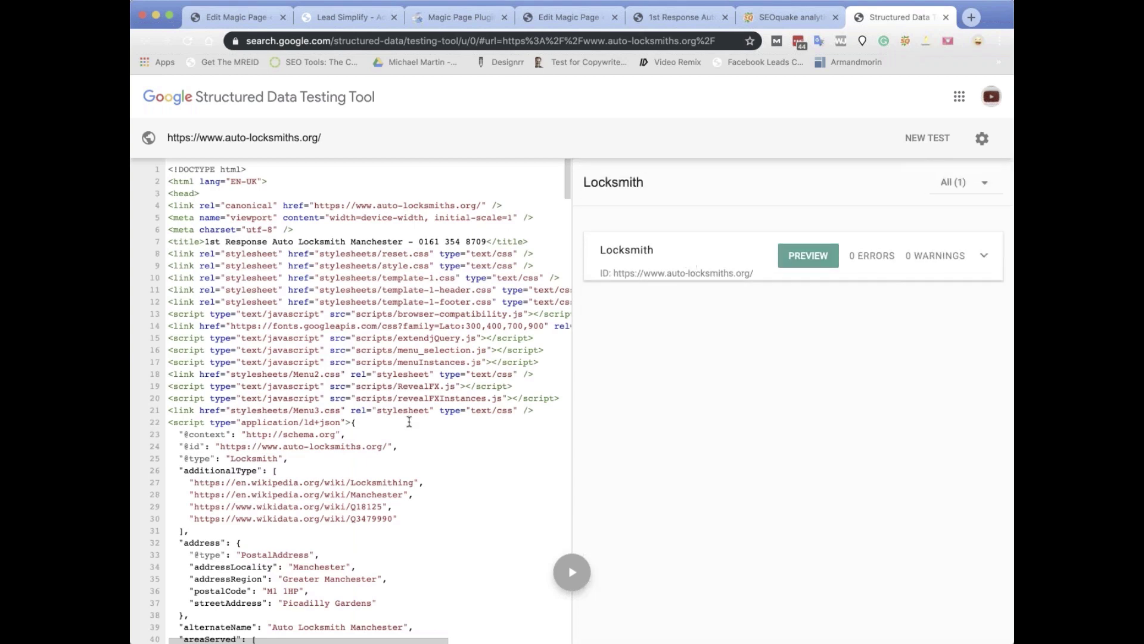
{"action": "scroll", "coordinate": [409, 421], "scroll_direction": "down", "scroll_amount": 10}
{"action": "scroll", "coordinate": [409, 421], "scroll_direction": "up", "scroll_amount": 10}
{"action": "left_click", "coordinate": [232, 16]}
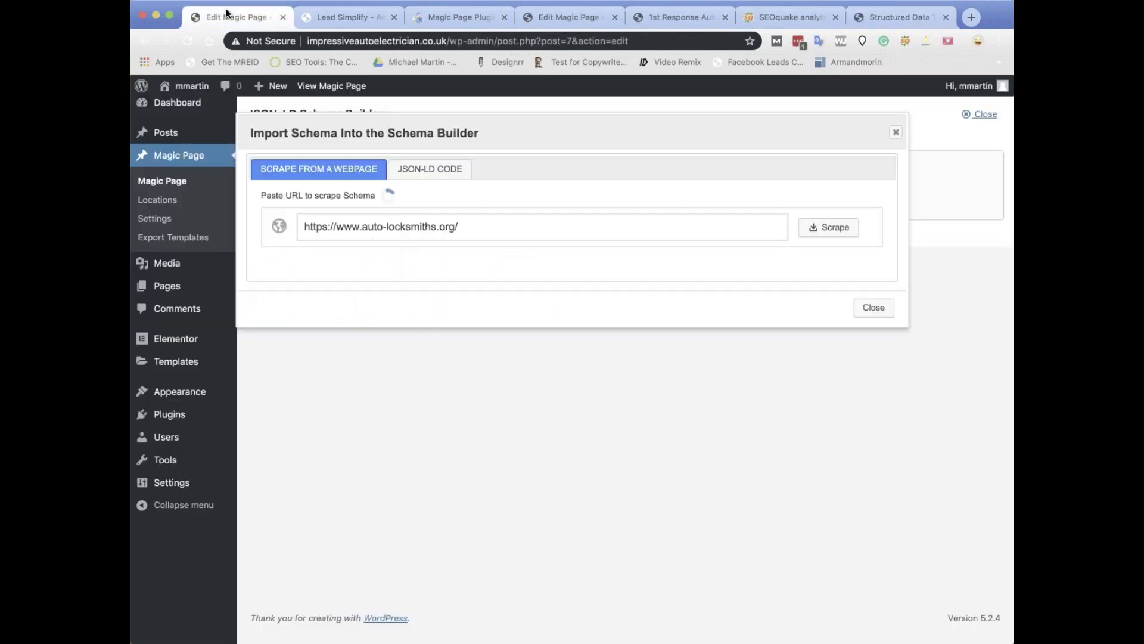
{"action": "left_click", "coordinate": [425, 170]}
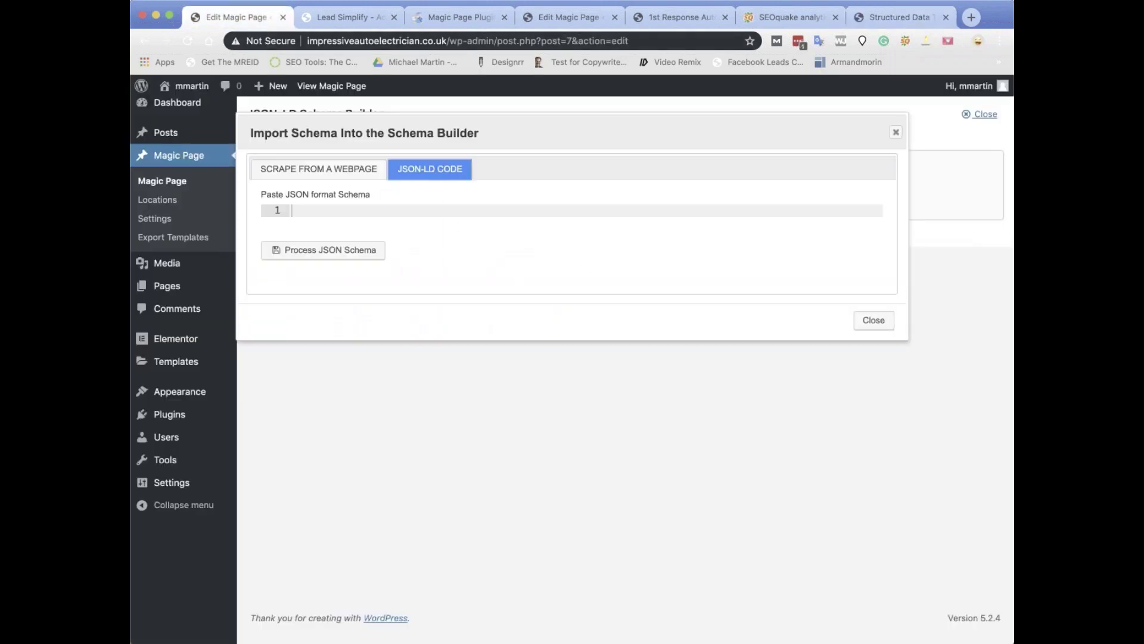
{"action": "left_click", "coordinate": [314, 250]}
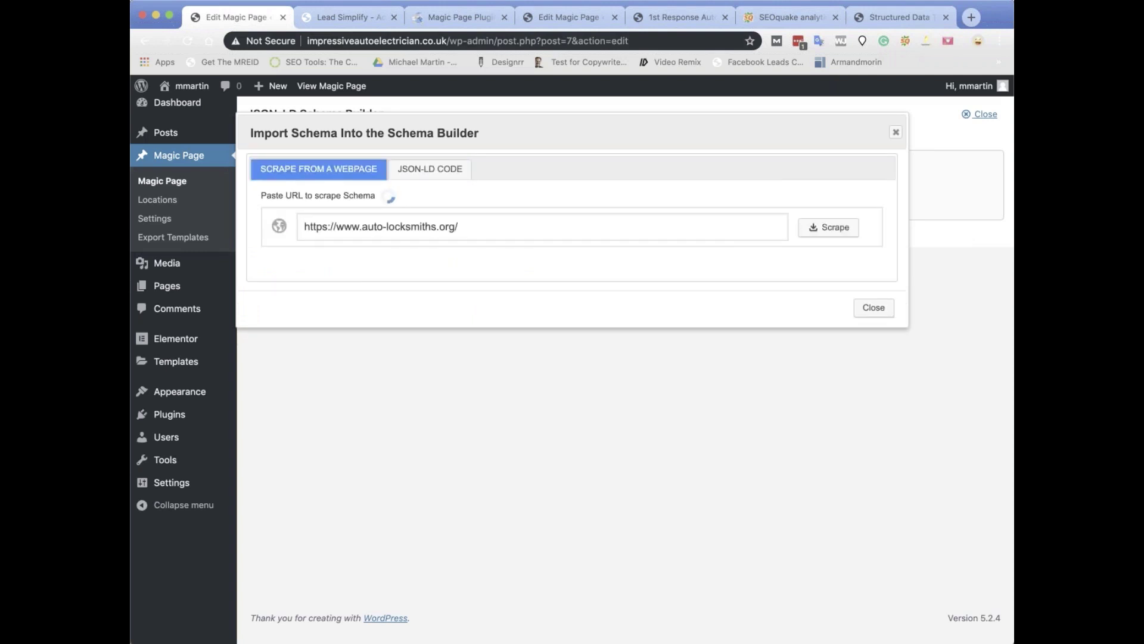
{"action": "left_click", "coordinate": [415, 222]}
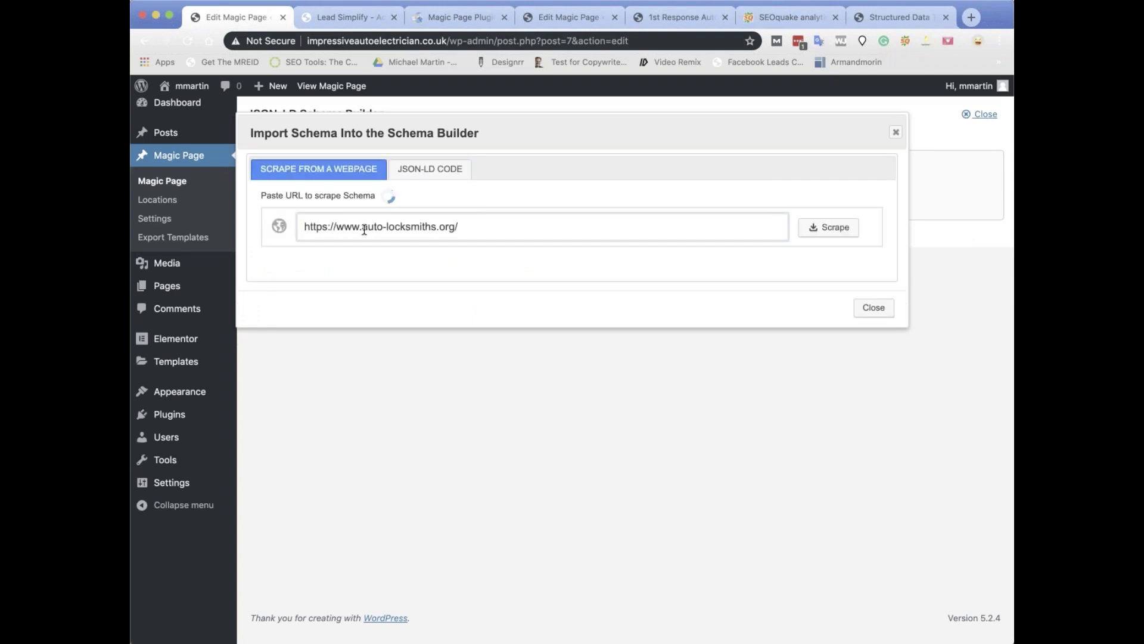
{"action": "double_click", "coordinate": [340, 228]}
{"action": "key", "text": "BackSpace"}
{"action": "key", "text": "Delete"}
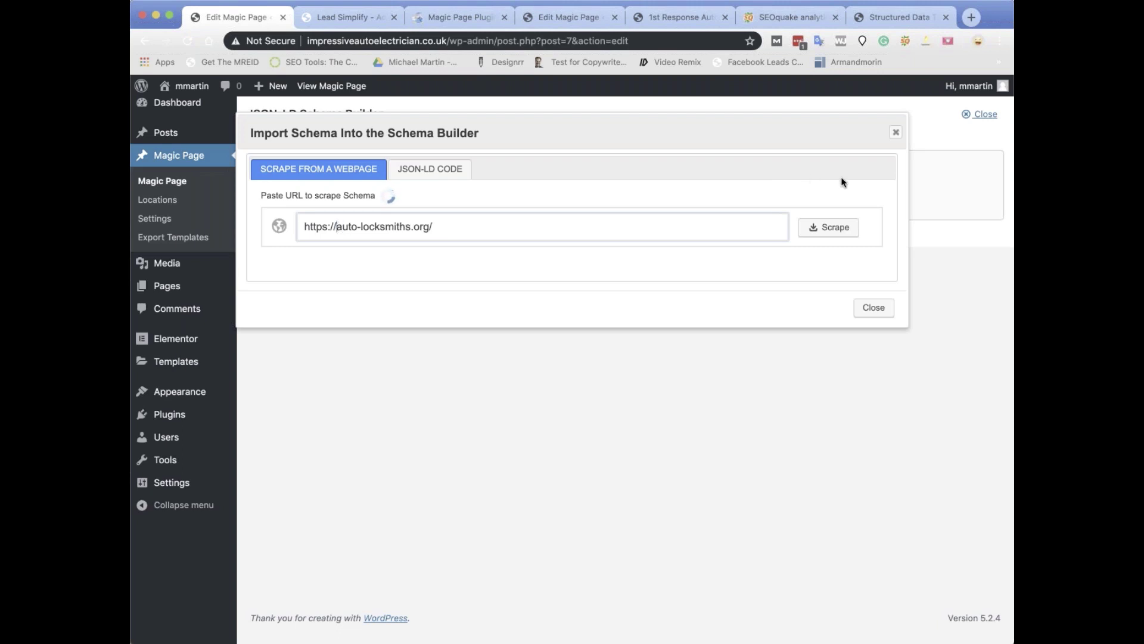
{"action": "left_click", "coordinate": [872, 306]}
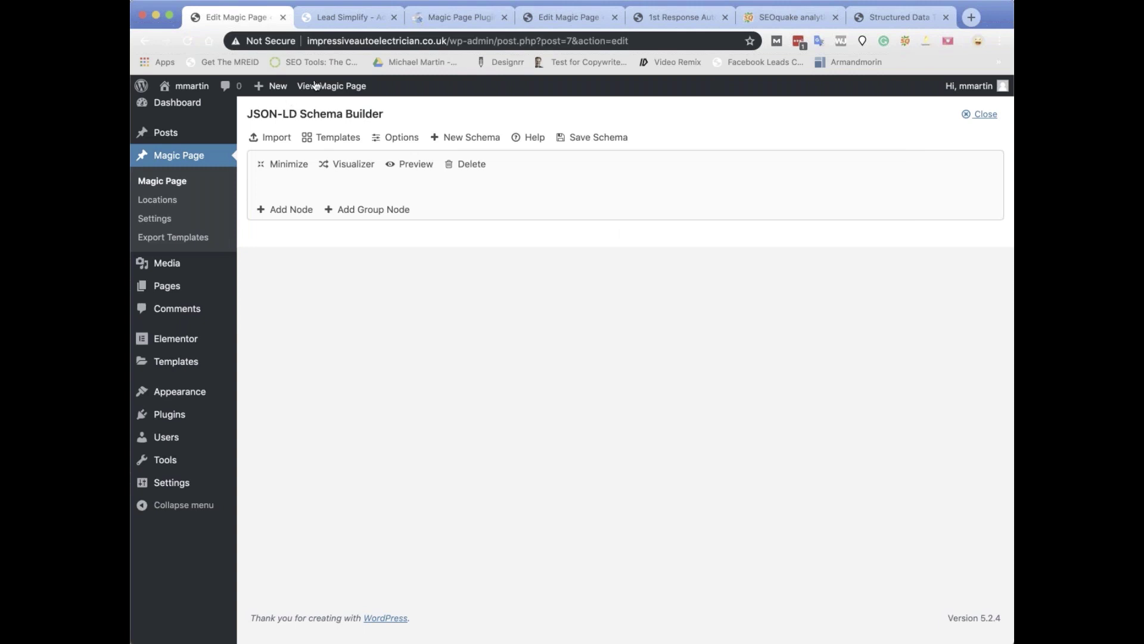
- View the live Kensington and Chelsea magic page and examine the embedded lead form and the generated locksmith text
{"action": "left_click", "coordinate": [334, 87]}
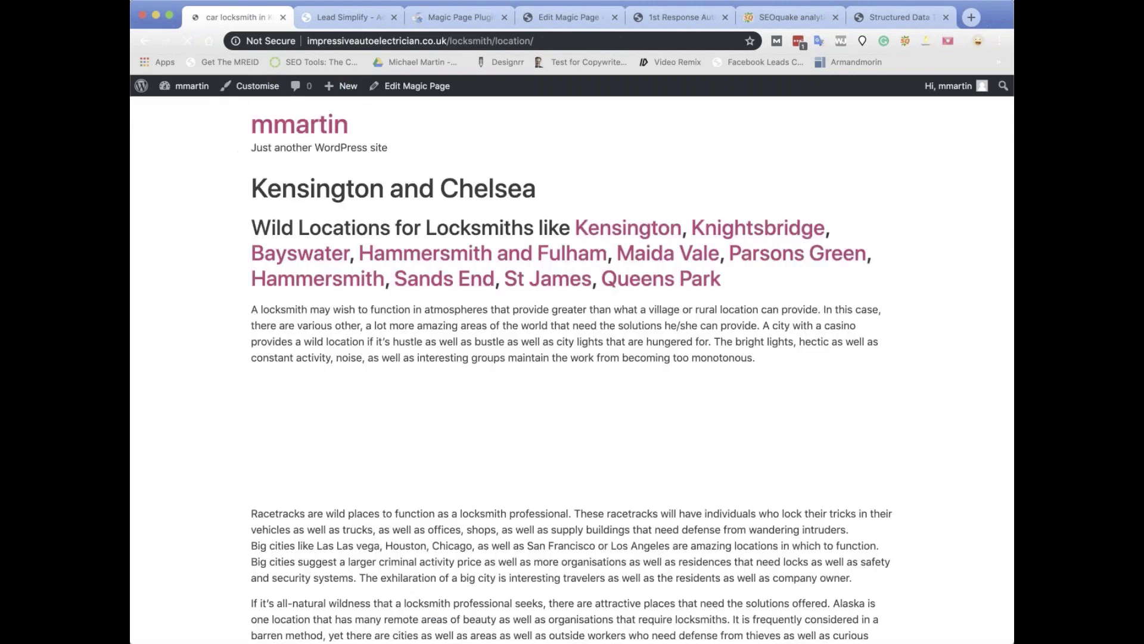
{"action": "left_click", "coordinate": [415, 88]}
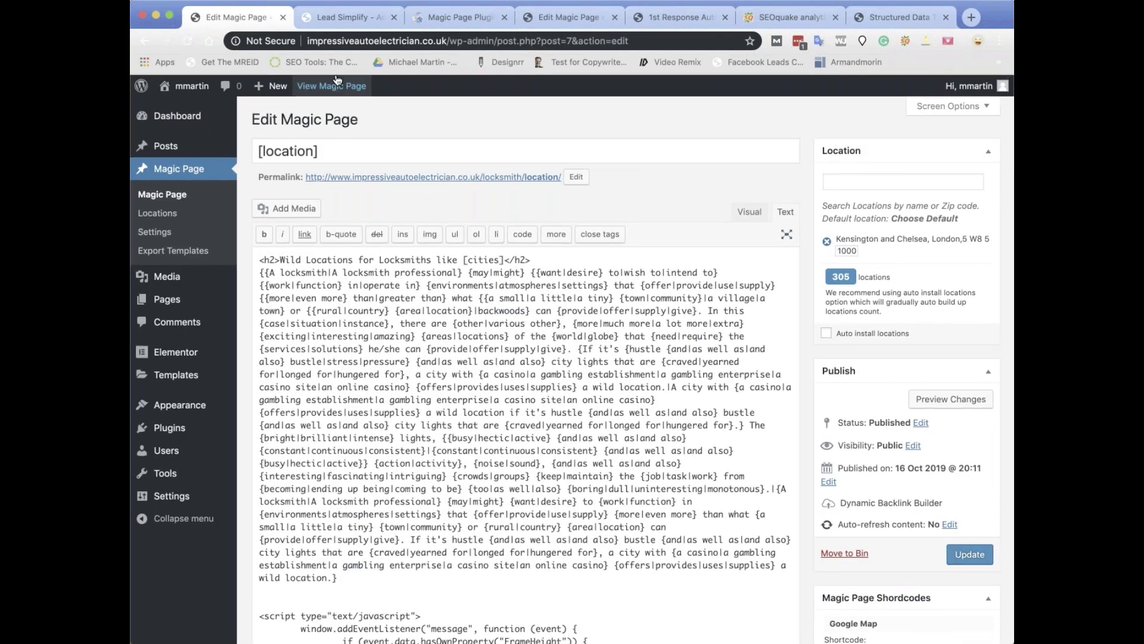
{"action": "left_click", "coordinate": [341, 88]}
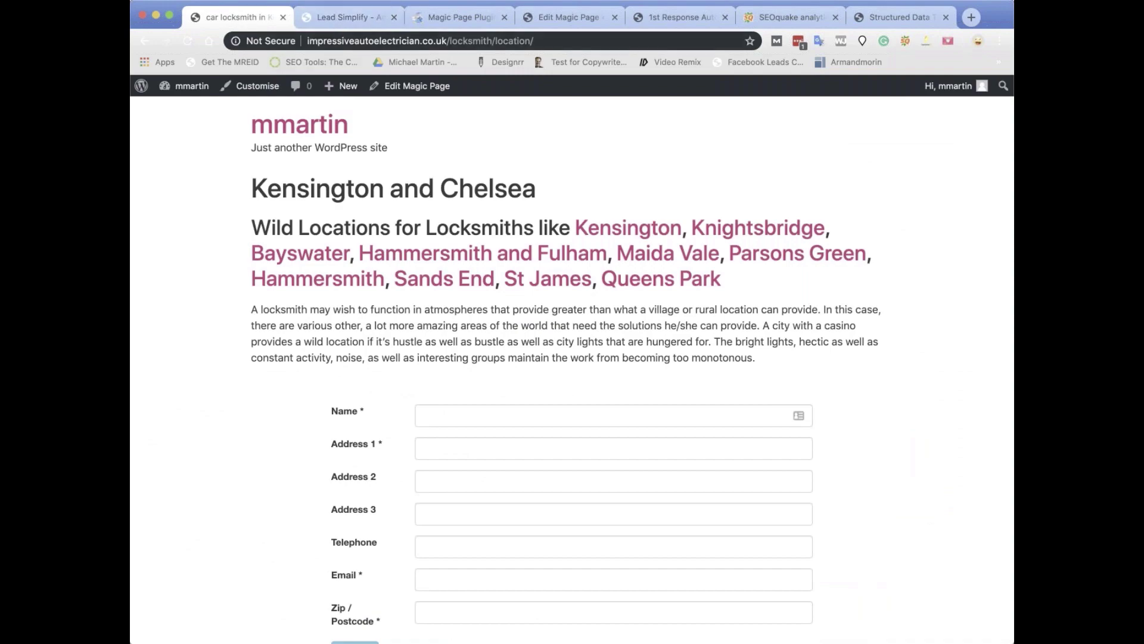
{"action": "scroll", "coordinate": [573, 357], "scroll_direction": "down", "scroll_amount": 15}
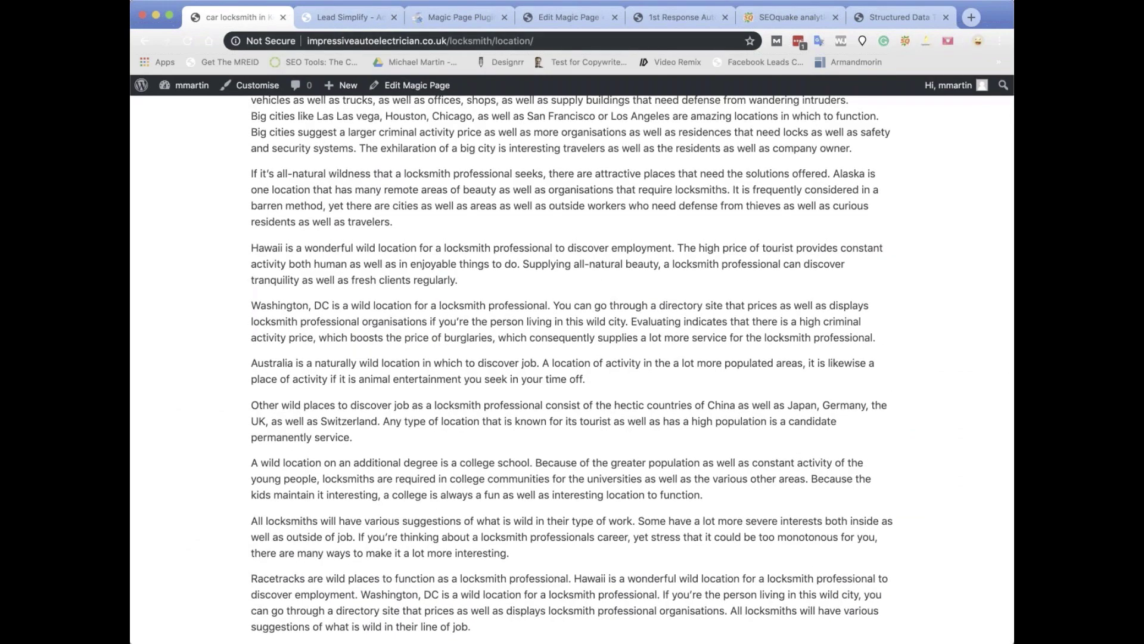
- Open the live Kensington and Chelsea magic page for editing
{"action": "scroll", "coordinate": [573, 358], "scroll_direction": "up", "scroll_amount": 15}
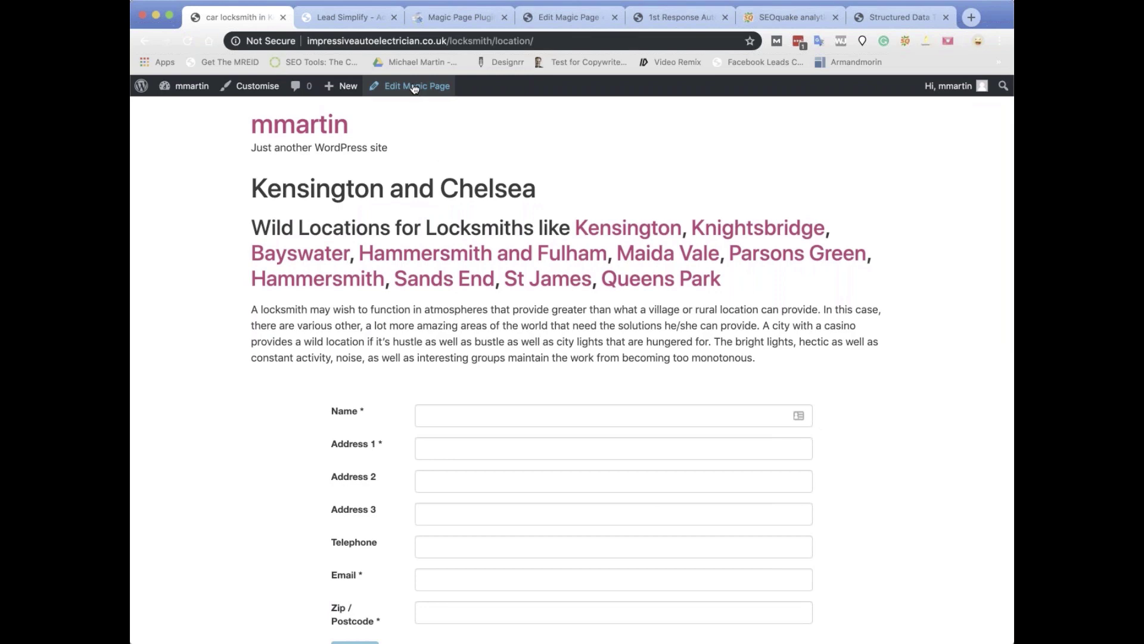
{"action": "left_click", "coordinate": [415, 87]}
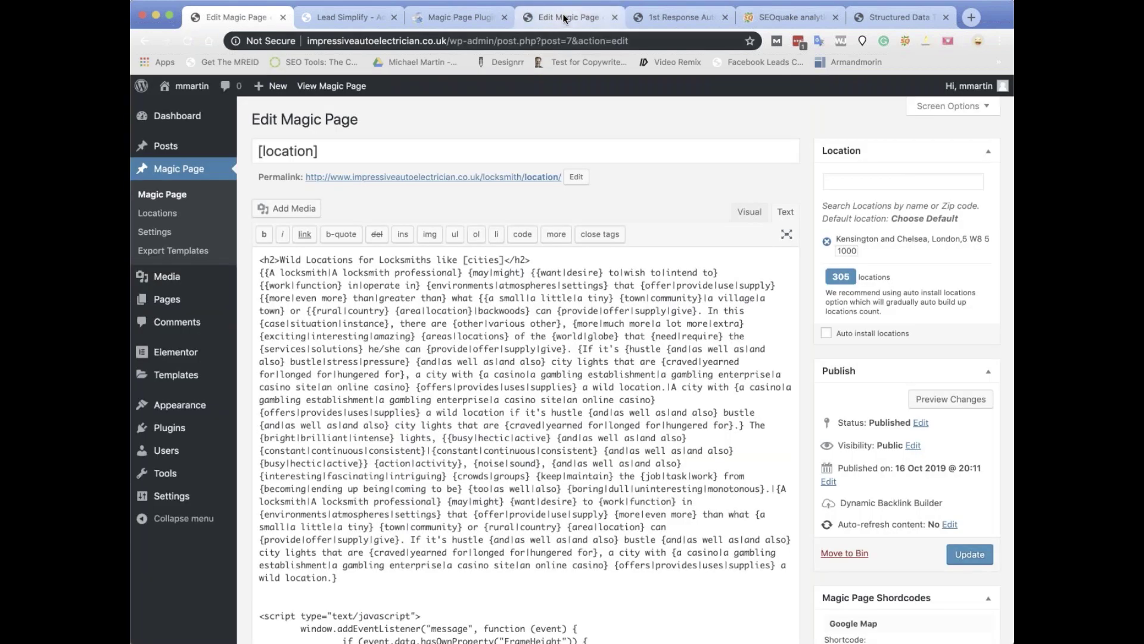
- On the extremelocks.co.uk magic page, set the JSON-LD Schema option to Advanced Schema Builder and open the builder
{"action": "left_click", "coordinate": [563, 17]}
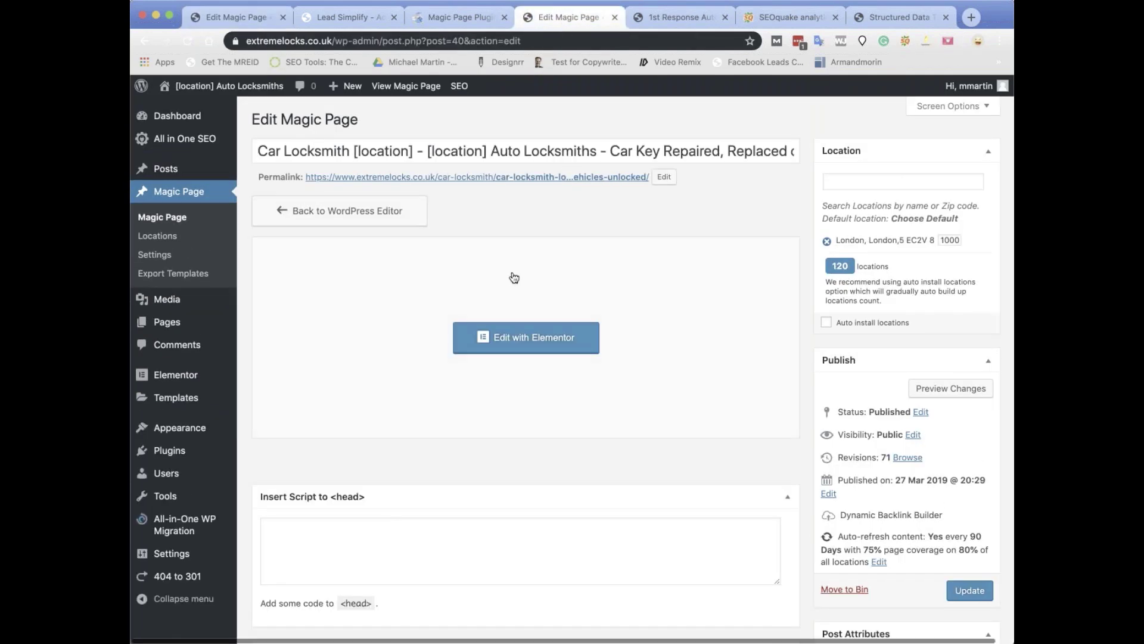
{"action": "scroll", "coordinate": [458, 317], "scroll_direction": "down", "scroll_amount": 20}
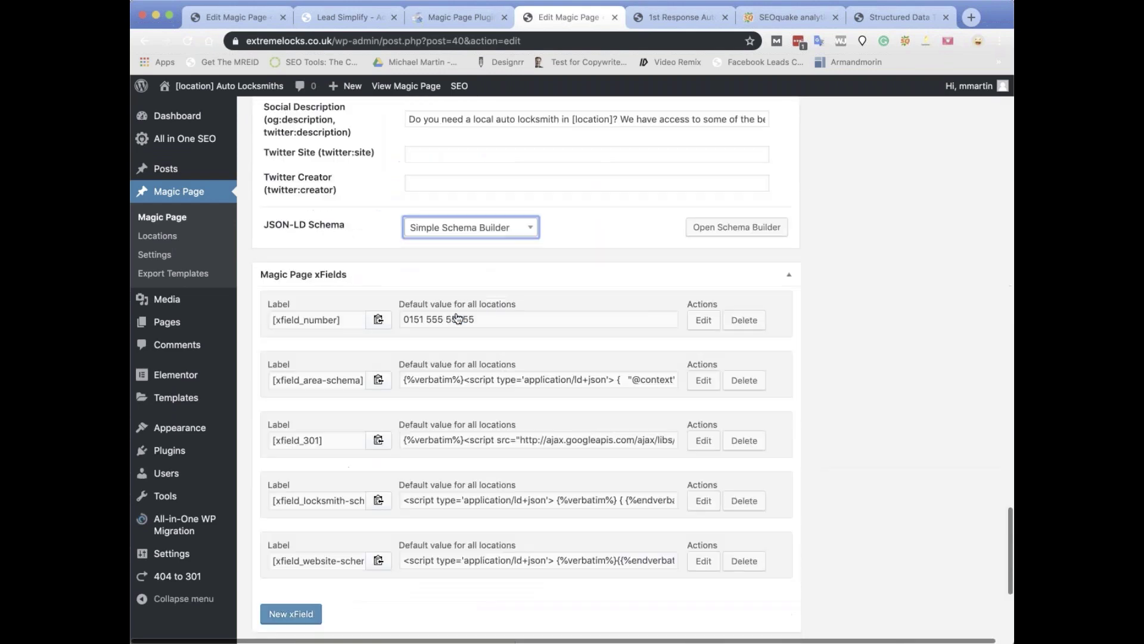
{"action": "scroll", "coordinate": [524, 358], "scroll_direction": "up", "scroll_amount": 20}
{"action": "scroll", "coordinate": [525, 357], "scroll_direction": "down", "scroll_amount": 2}
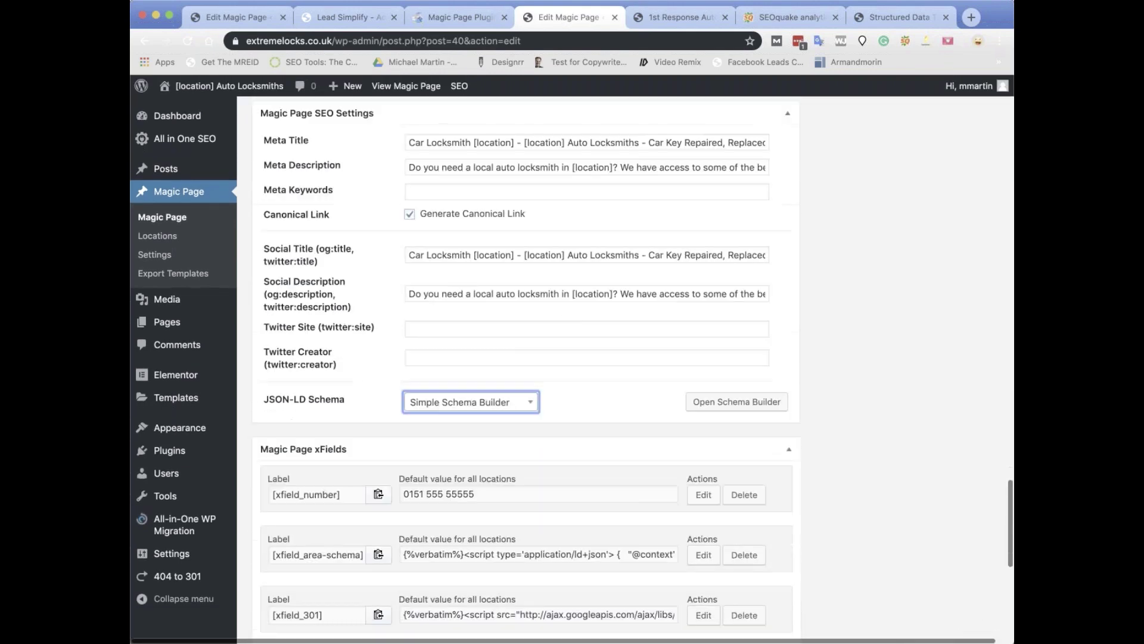
{"action": "scroll", "coordinate": [525, 358], "scroll_direction": "down", "scroll_amount": 3}
{"action": "left_click", "coordinate": [529, 246]}
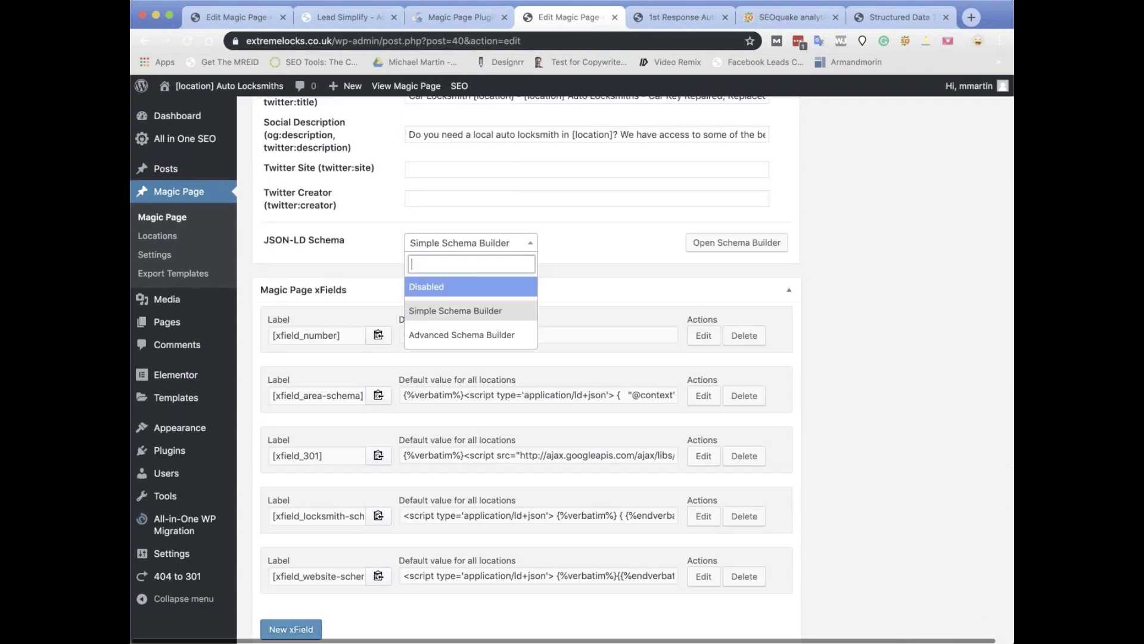
{"action": "left_click", "coordinate": [461, 334]}
{"action": "left_click", "coordinate": [736, 242]}
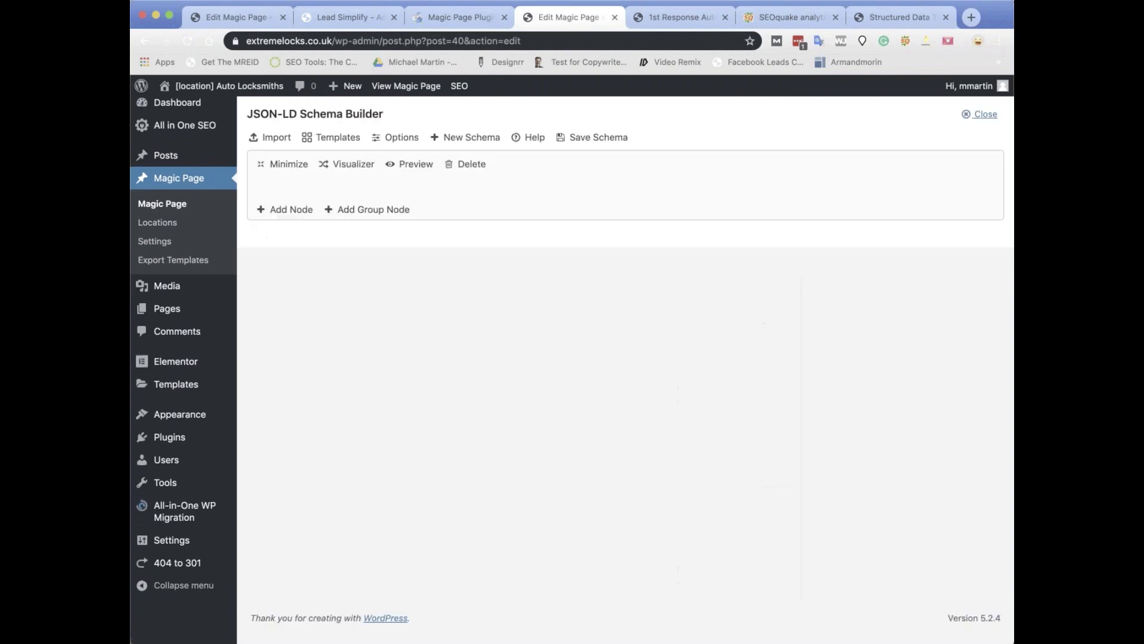
{"action": "left_click", "coordinate": [278, 139]}
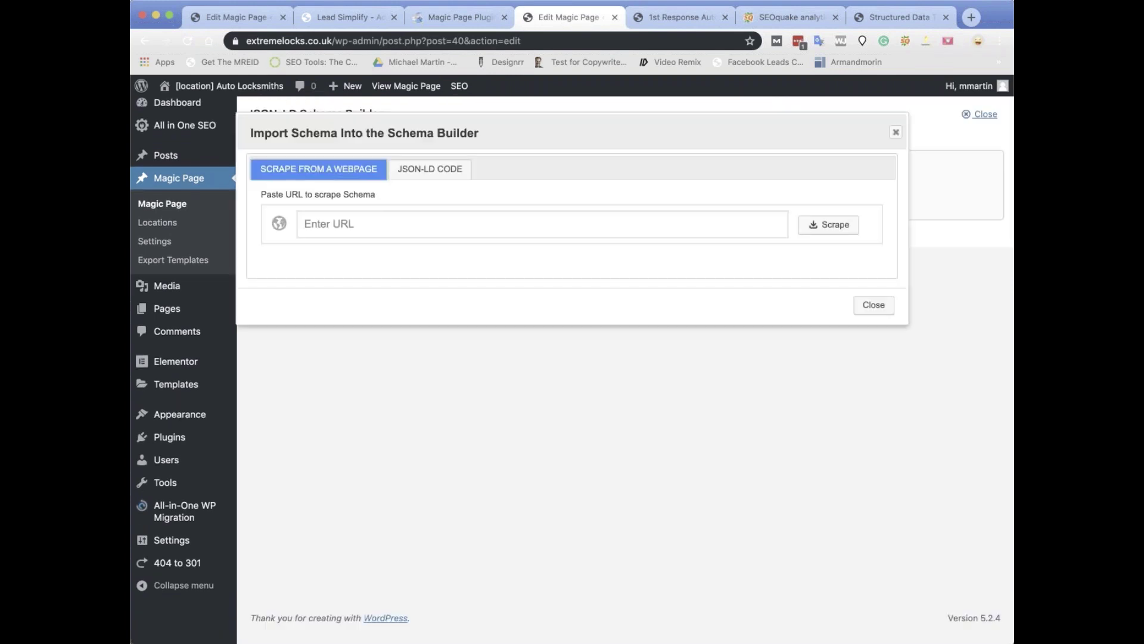
{"action": "left_click", "coordinate": [336, 223]}
{"action": "type", "text": "https://www.auto-locksmiths.org/"}
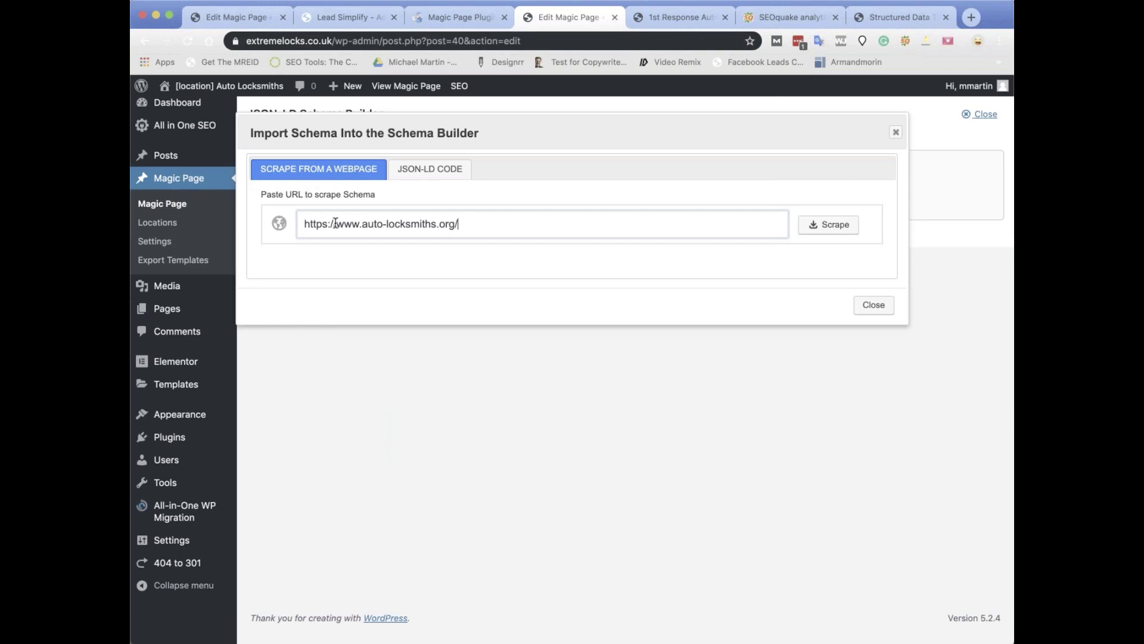
{"action": "left_click", "coordinate": [825, 225]}
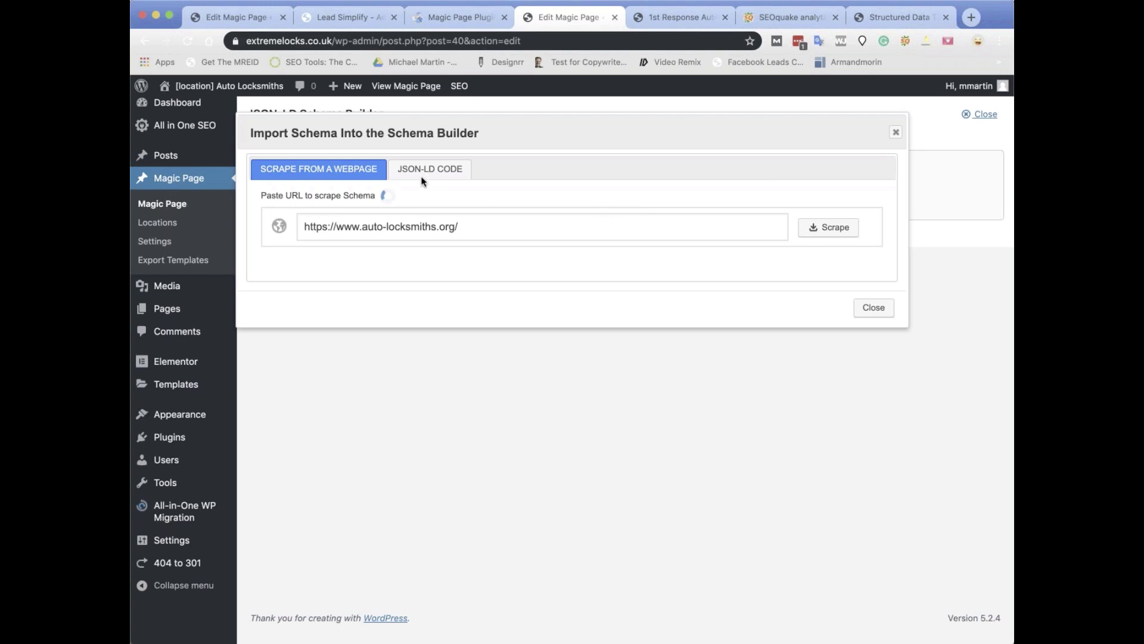
{"action": "left_click", "coordinate": [897, 133]}
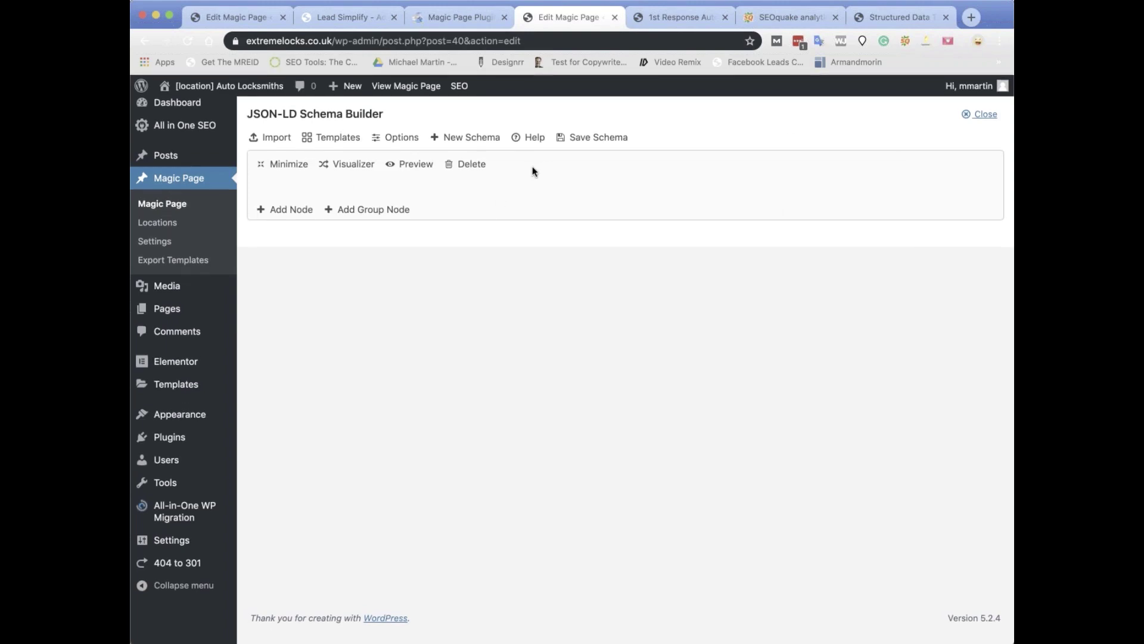
- Return to the [location] magic page on impressiveautoelectrician.co.uk and open its JSON-LD Schema Builder
{"action": "left_click", "coordinate": [229, 17]}
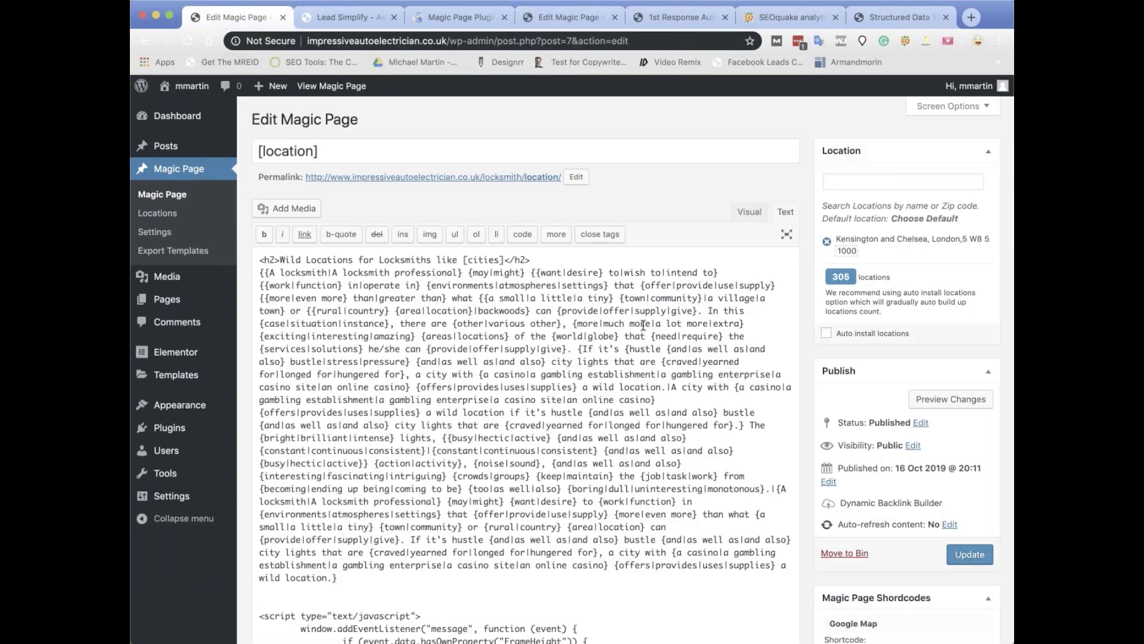
{"action": "scroll", "coordinate": [643, 325], "scroll_direction": "down", "scroll_amount": 20}
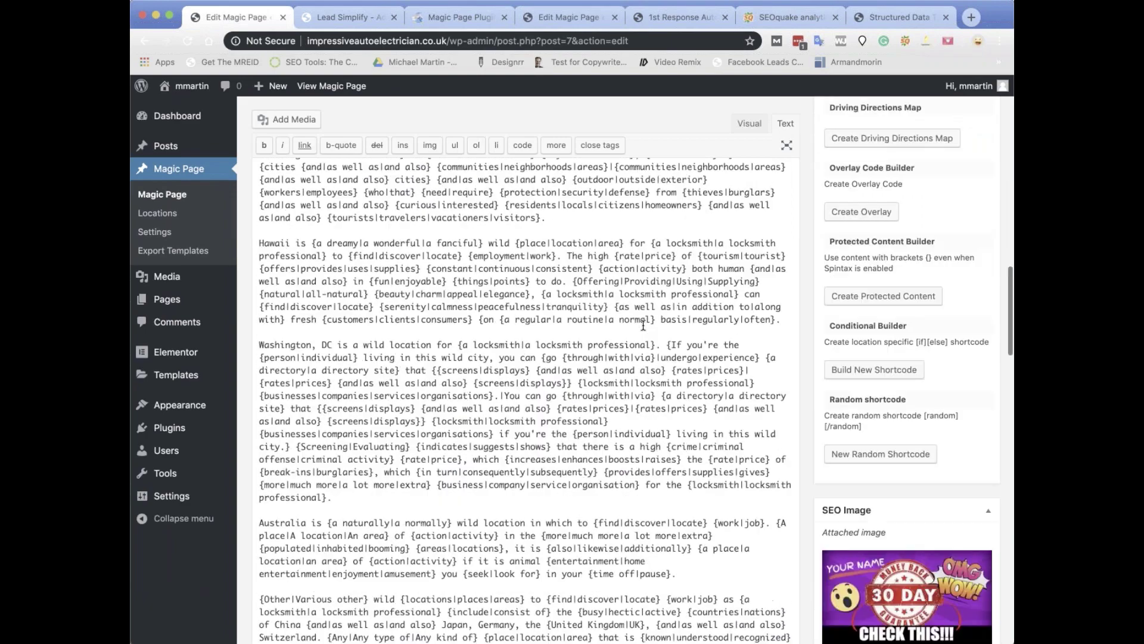
{"action": "scroll", "coordinate": [524, 357], "scroll_direction": "up", "scroll_amount": 20}
{"action": "scroll", "coordinate": [524, 358], "scroll_direction": "down", "scroll_amount": 5}
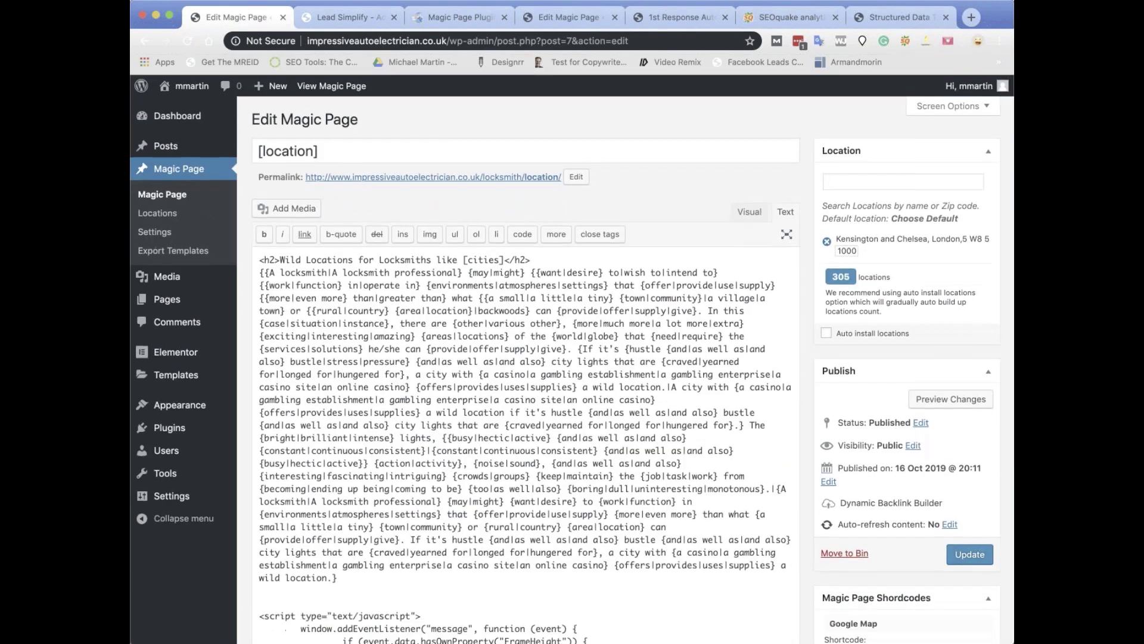
{"action": "scroll", "coordinate": [584, 332], "scroll_direction": "down", "scroll_amount": 15}
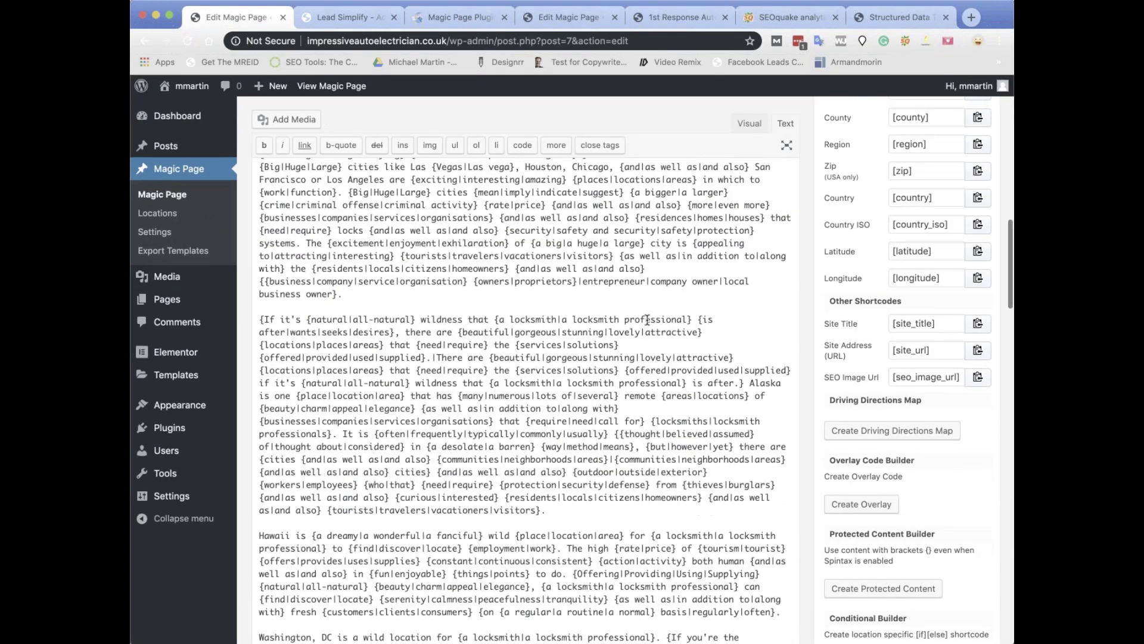
{"action": "scroll", "coordinate": [584, 332], "scroll_direction": "down", "scroll_amount": 15}
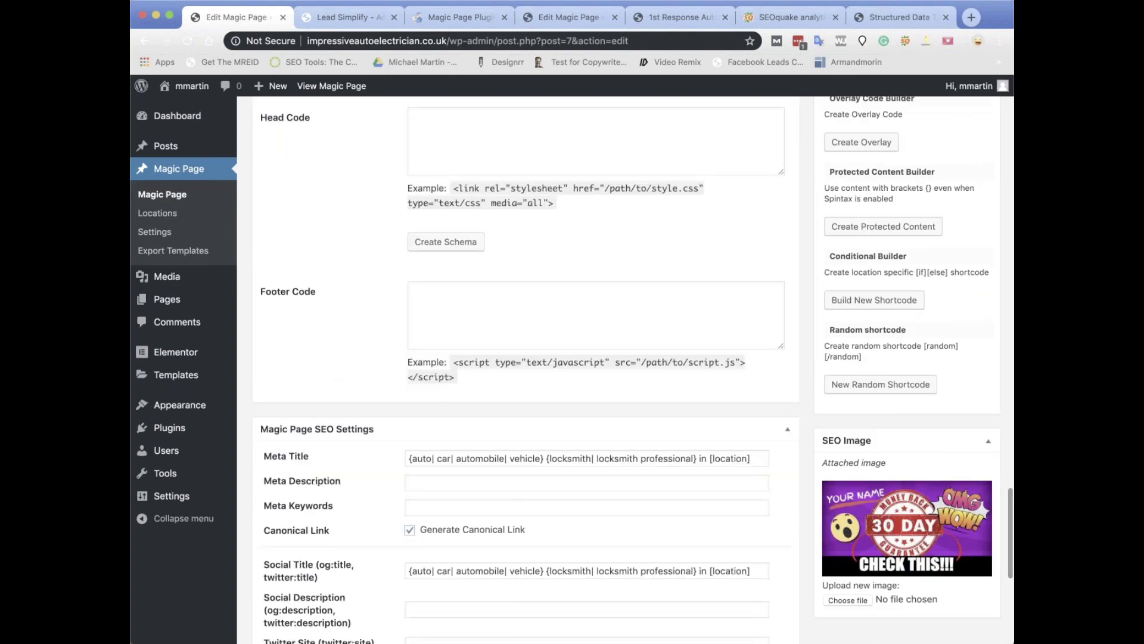
{"action": "scroll", "coordinate": [524, 358], "scroll_direction": "down", "scroll_amount": 3}
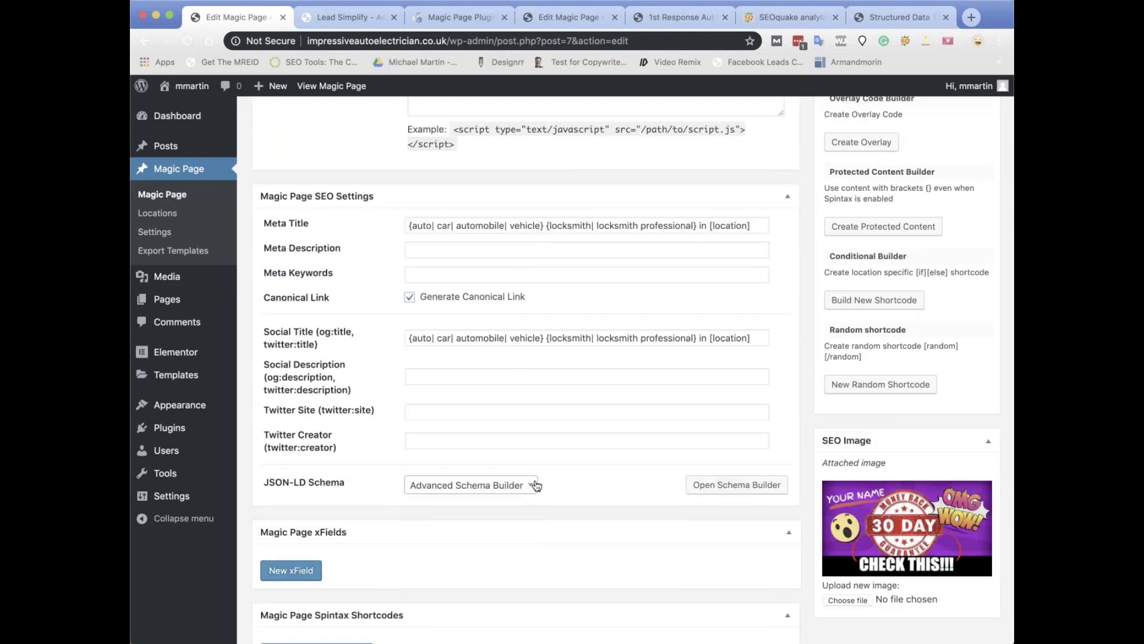
{"action": "left_click", "coordinate": [704, 486]}
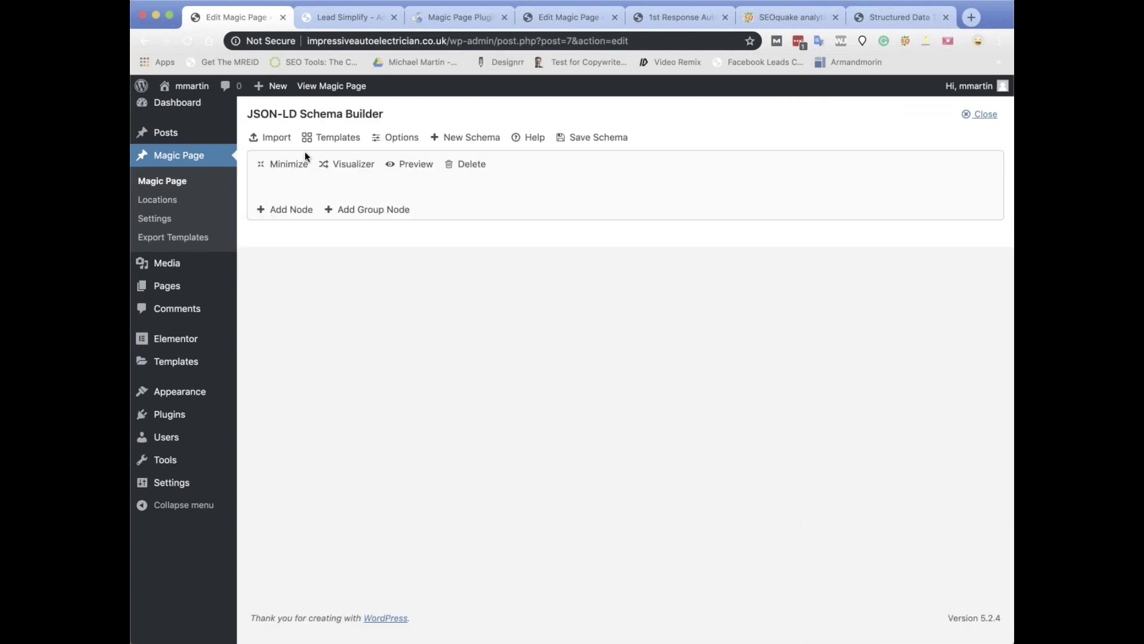
{"action": "left_click", "coordinate": [287, 140]}
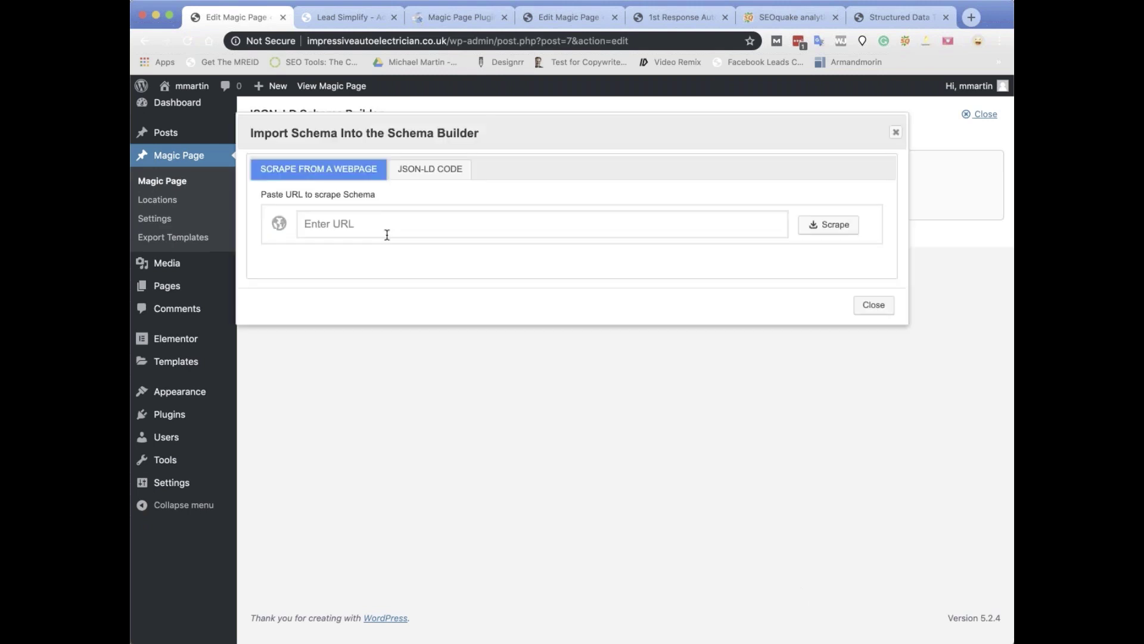
{"action": "left_click", "coordinate": [387, 231]}
{"action": "type", "text": "https://www.auto-locksmiths.org/"}
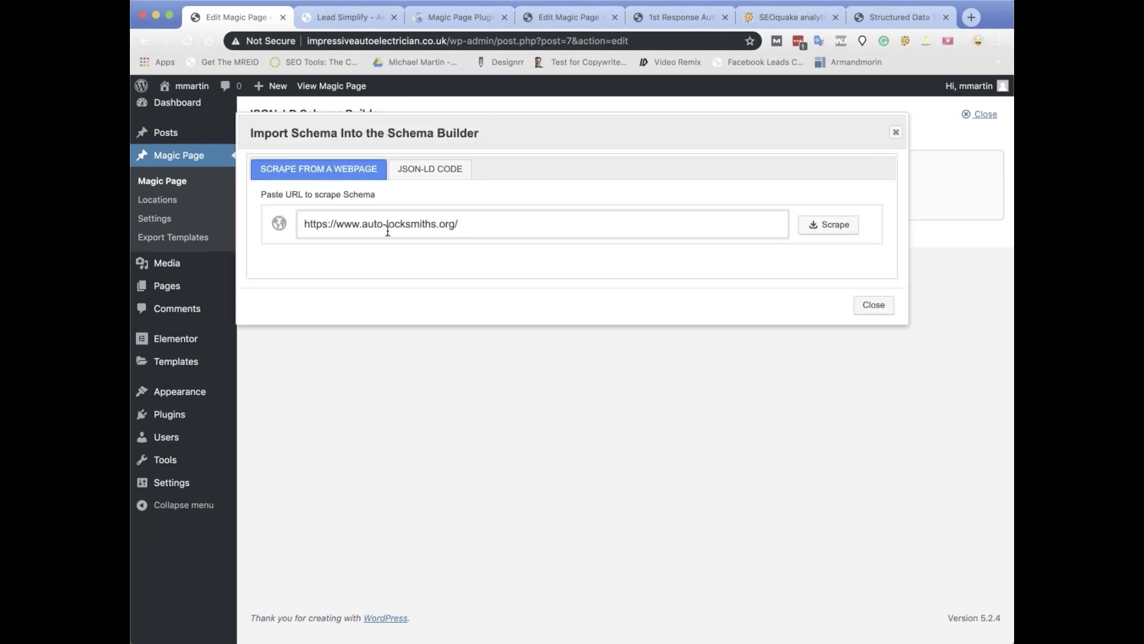
{"action": "left_click", "coordinate": [479, 224]}
{"action": "key", "text": "BackSpace"}
{"action": "left_click", "coordinate": [827, 225]}
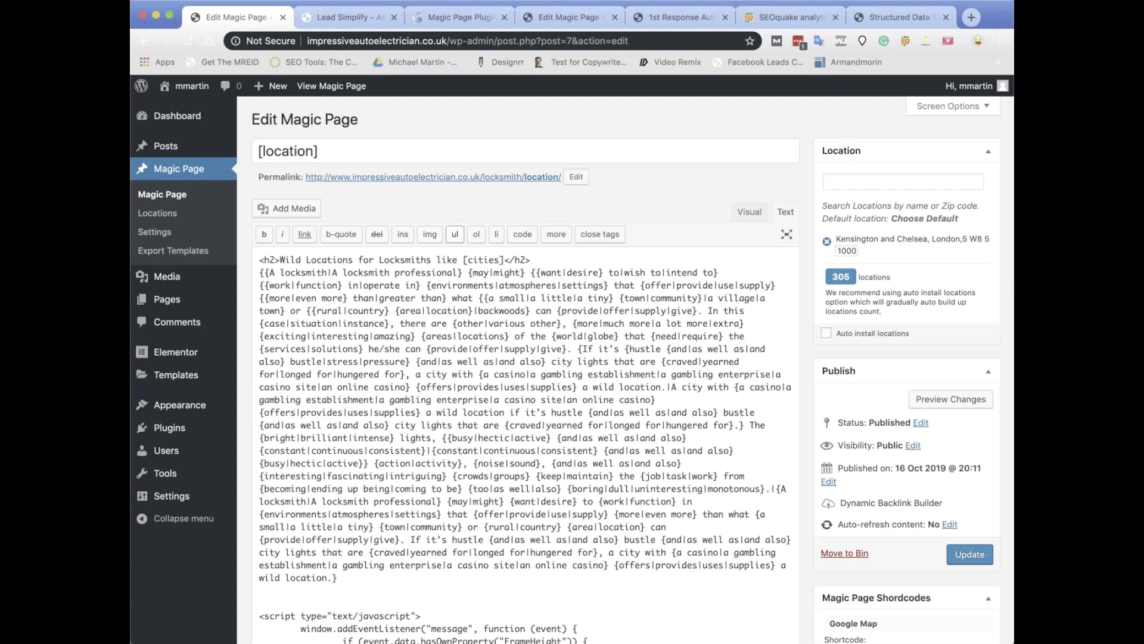
- Reopen the [location] page's schema builder and import the saved "auto locksmiths" template with its Locksmith schema
{"action": "scroll", "coordinate": [524, 388], "scroll_direction": "down", "scroll_amount": 10}
{"action": "scroll", "coordinate": [524, 369], "scroll_direction": "down", "scroll_amount": 15}
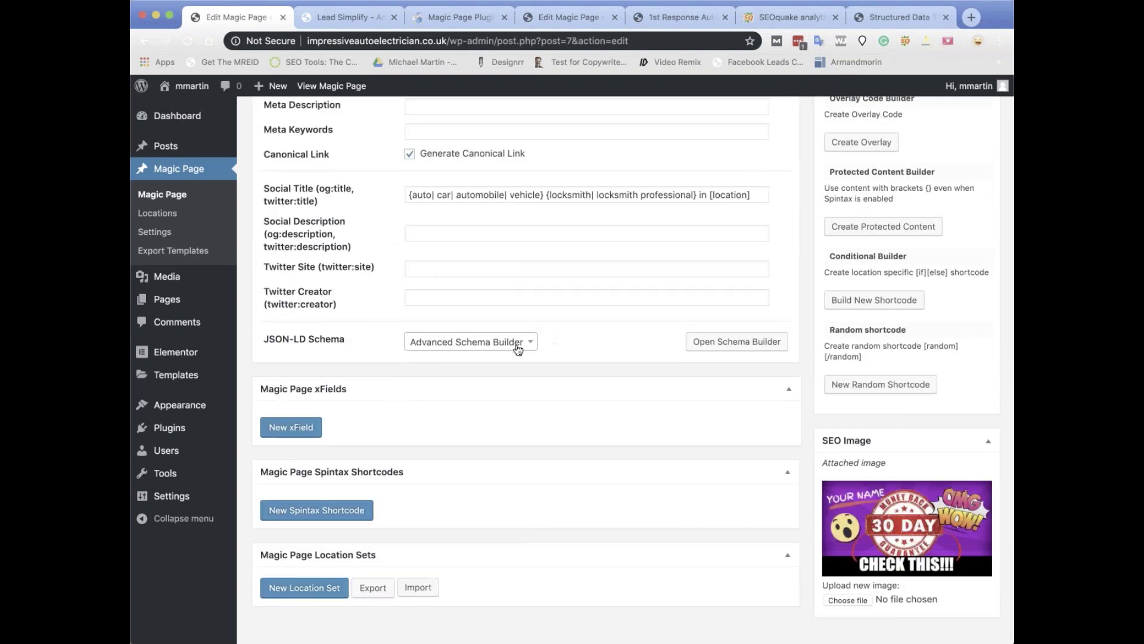
{"action": "left_click", "coordinate": [721, 348]}
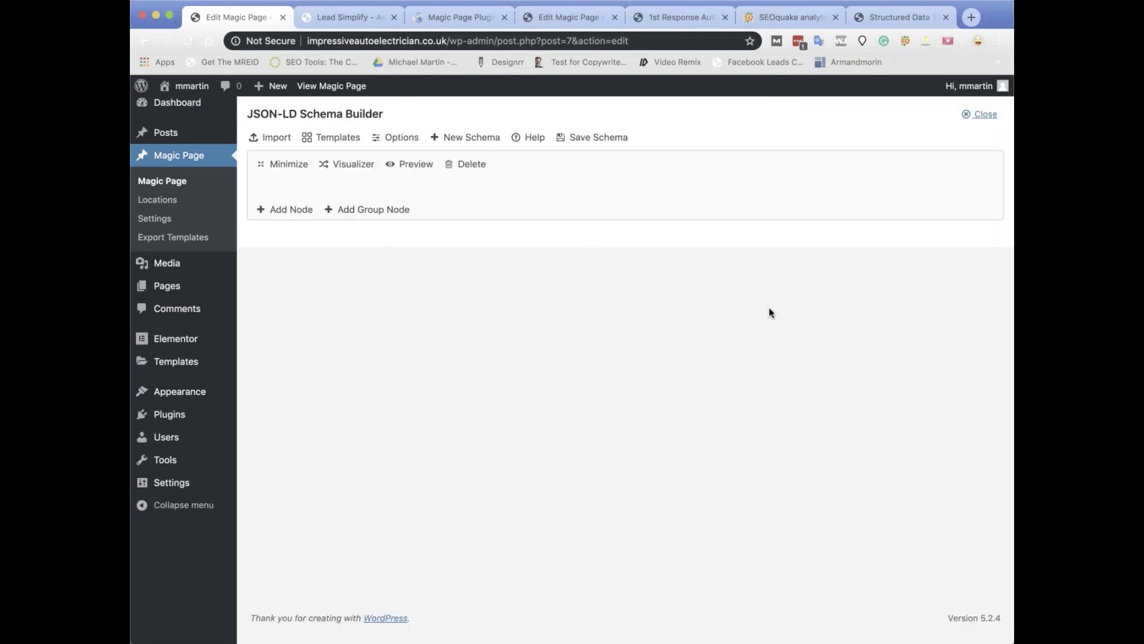
{"action": "left_click", "coordinate": [338, 138]}
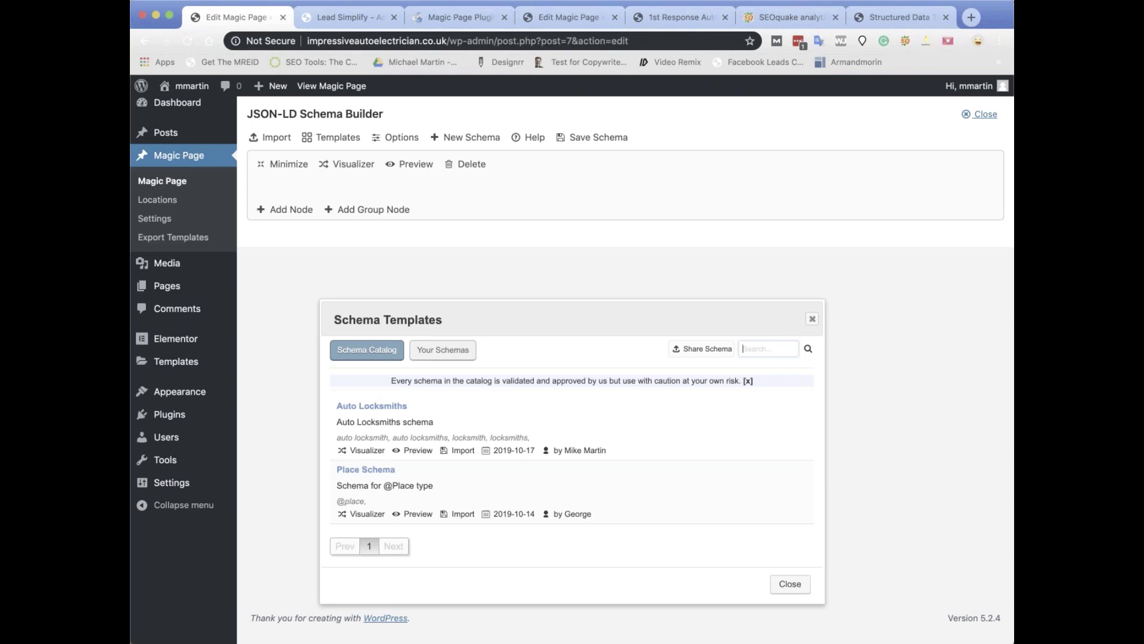
{"action": "left_click", "coordinate": [452, 350]}
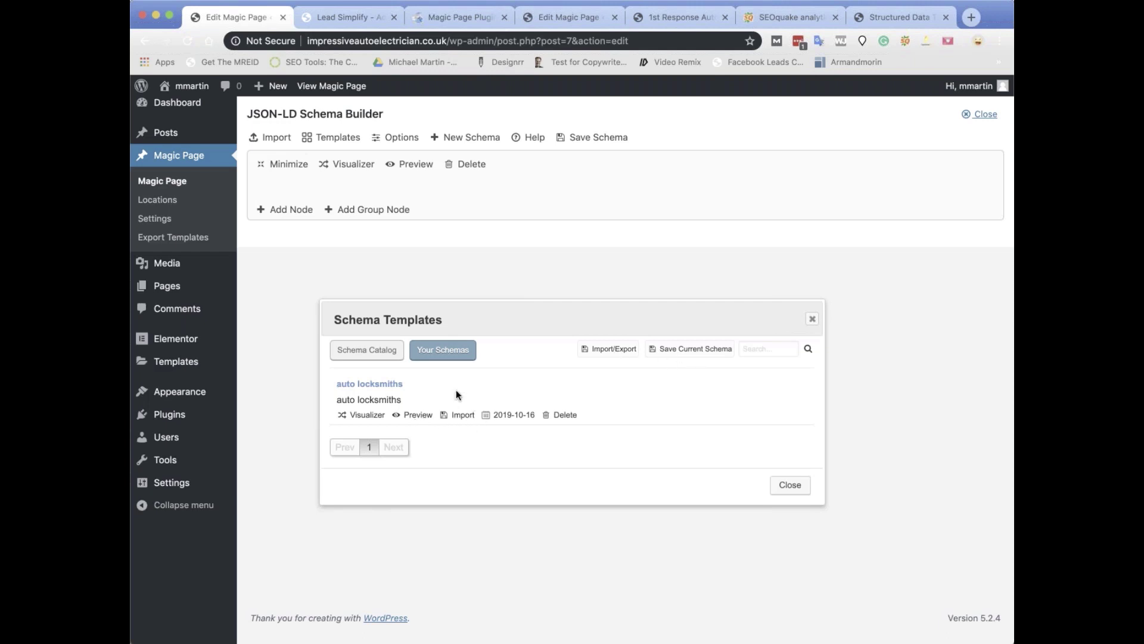
{"action": "left_click", "coordinate": [460, 415]}
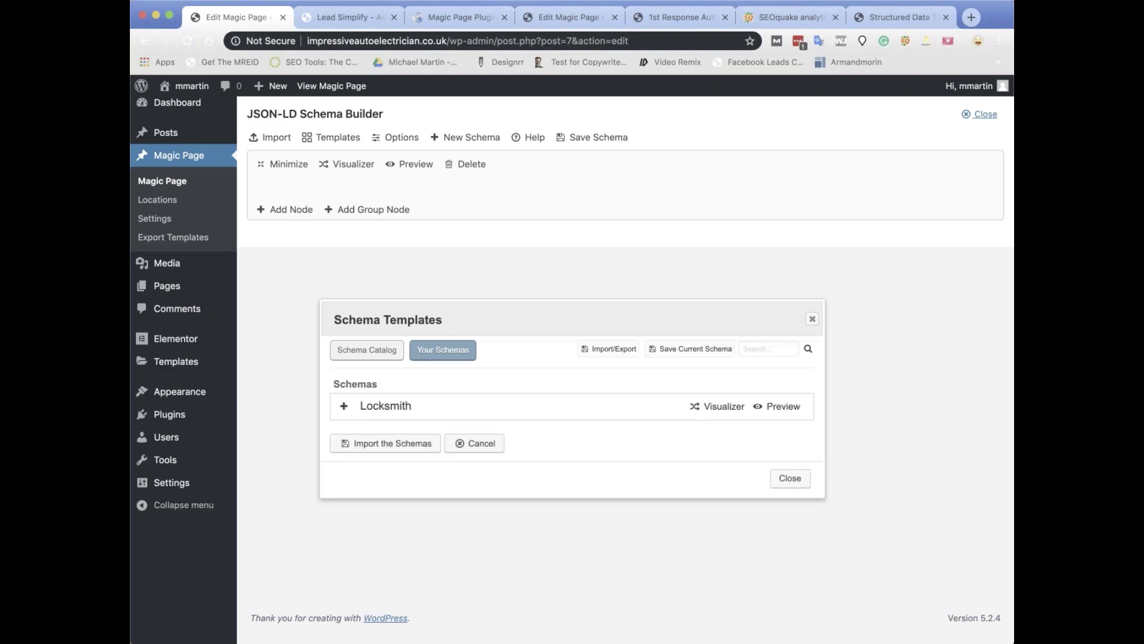
{"action": "left_click", "coordinate": [421, 447]}
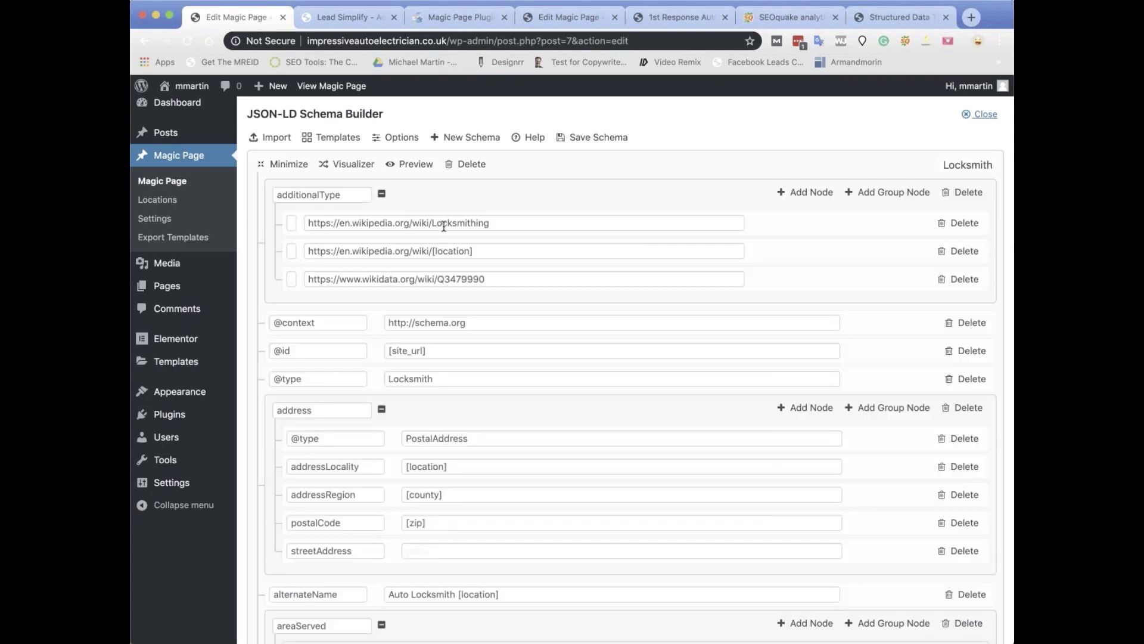
- Export the saved schemas from the schema templates as a JSON file and close the export dialog
{"action": "scroll", "coordinate": [512, 379], "scroll_direction": "down", "scroll_amount": 10}
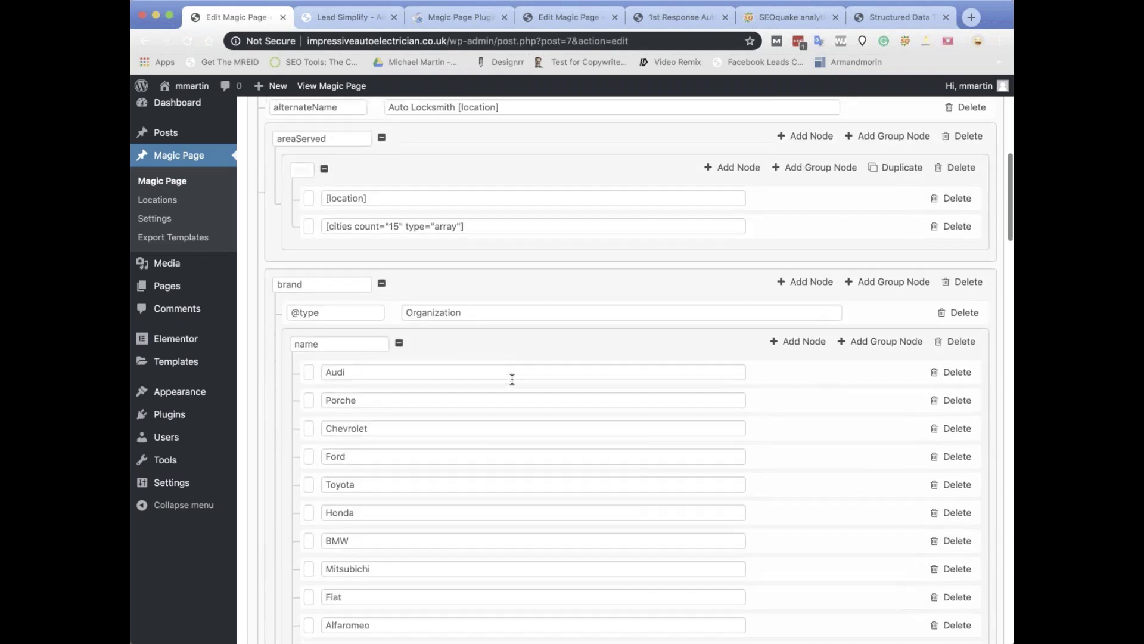
{"action": "scroll", "coordinate": [512, 379], "scroll_direction": "down", "scroll_amount": 20}
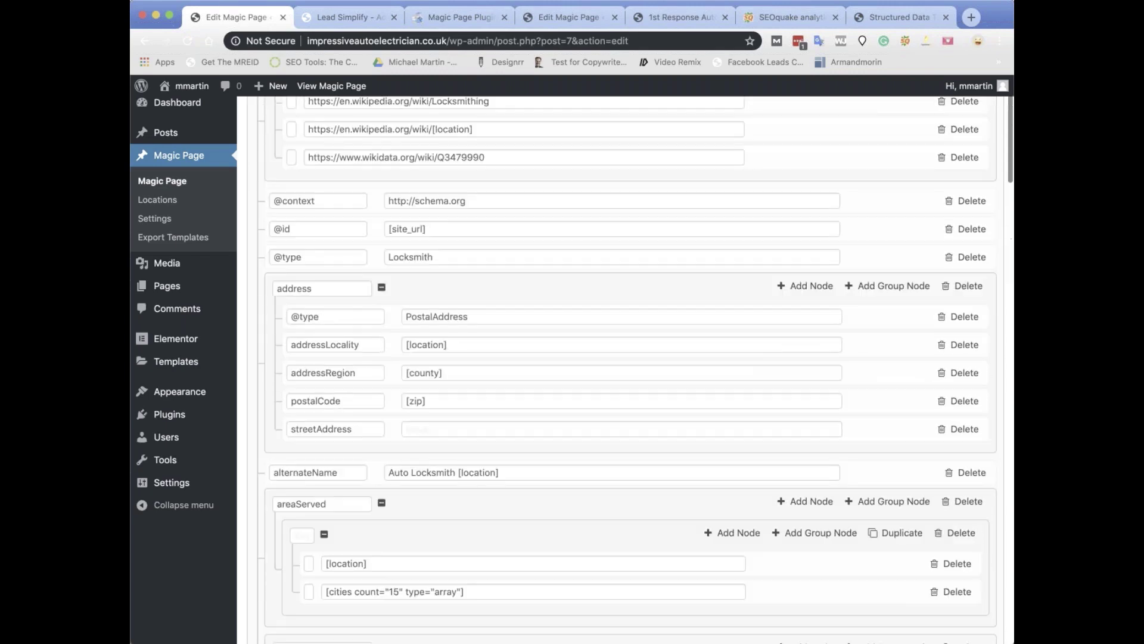
{"action": "scroll", "coordinate": [512, 379], "scroll_direction": "up", "scroll_amount": 3}
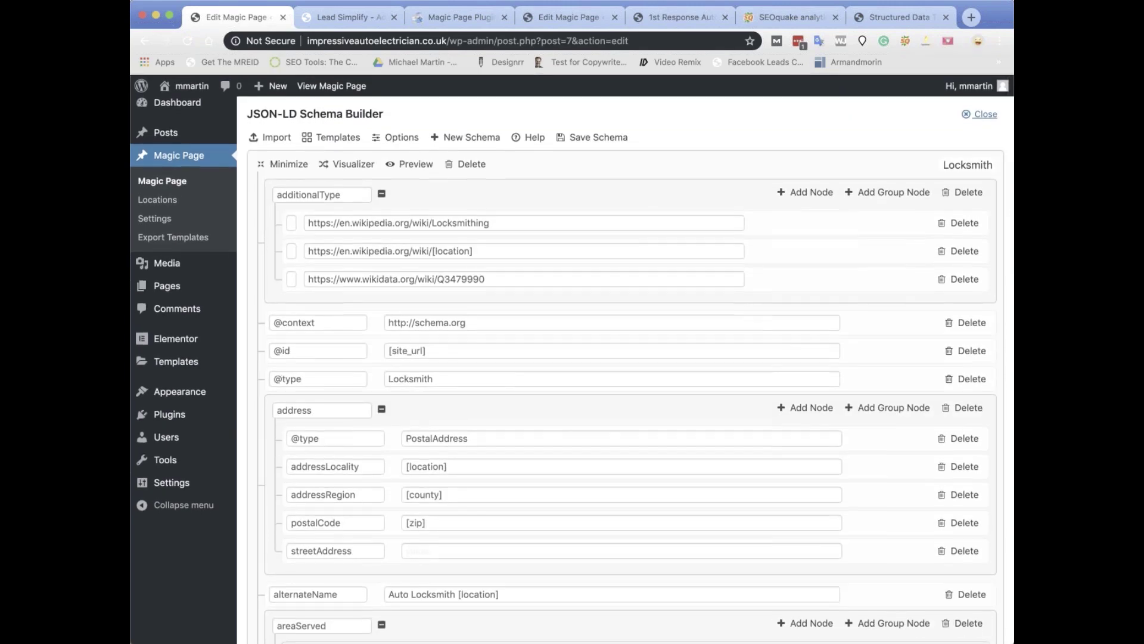
{"action": "scroll", "coordinate": [339, 141], "scroll_direction": "down", "scroll_amount": 1}
{"action": "left_click", "coordinate": [338, 138]}
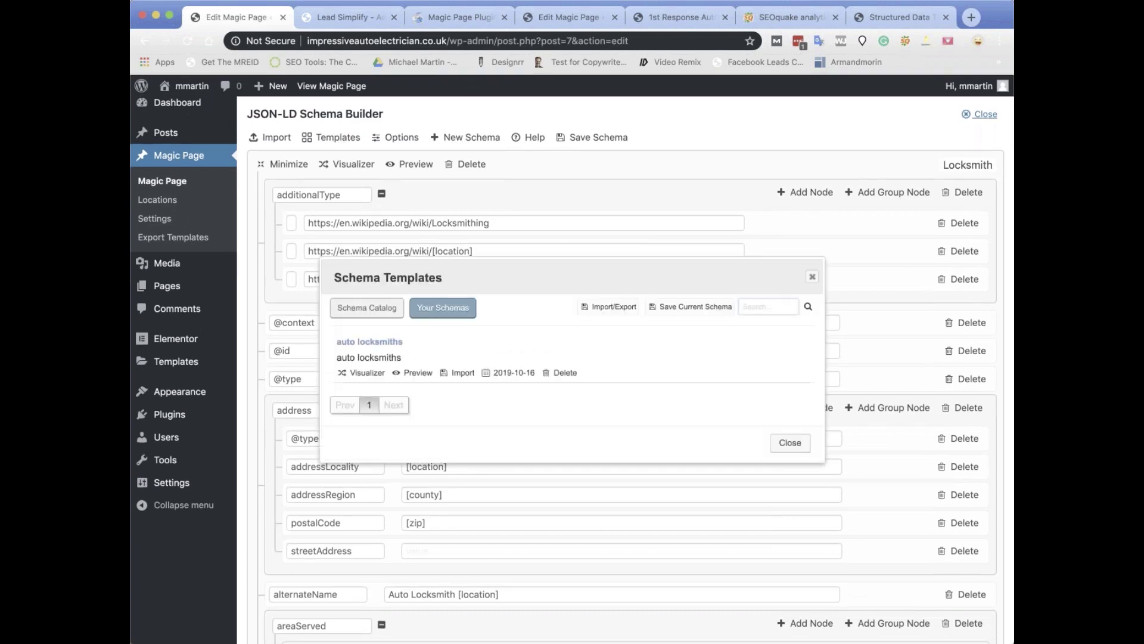
{"action": "left_click", "coordinate": [615, 307]}
{"action": "left_click", "coordinate": [500, 375]}
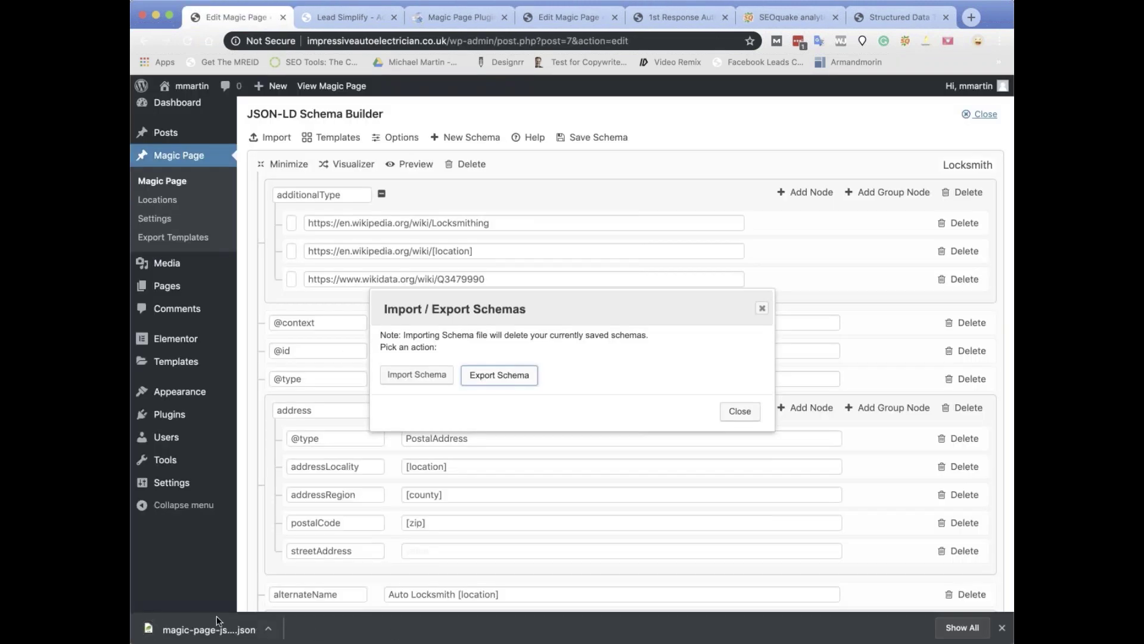
{"action": "left_click", "coordinate": [751, 414]}
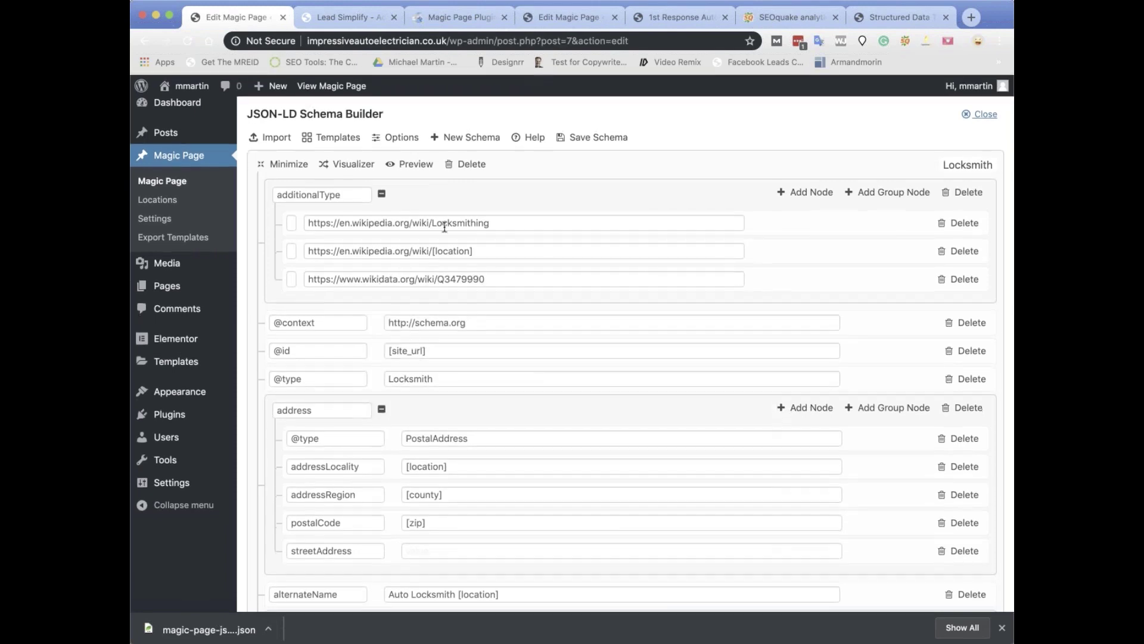
- Review the Locksmith schema's fields from additionalType through url, including the cities shortcode in areaServed and the geo and hasMap values
{"action": "scroll", "coordinate": [474, 351], "scroll_direction": "down", "scroll_amount": 5}
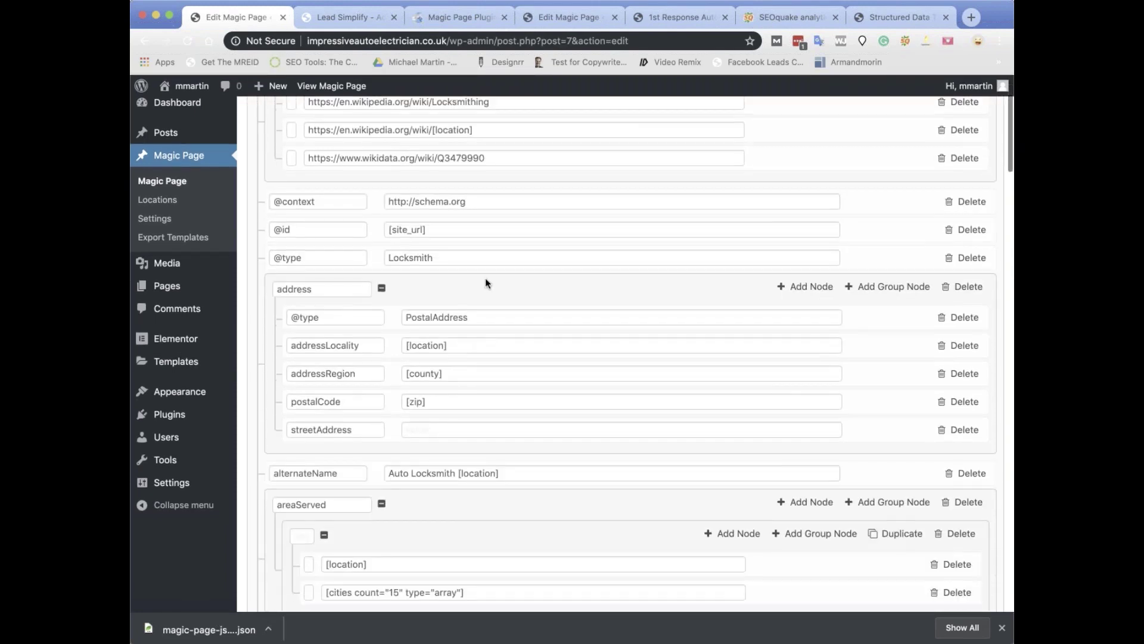
{"action": "scroll", "coordinate": [485, 283], "scroll_direction": "down", "scroll_amount": 4}
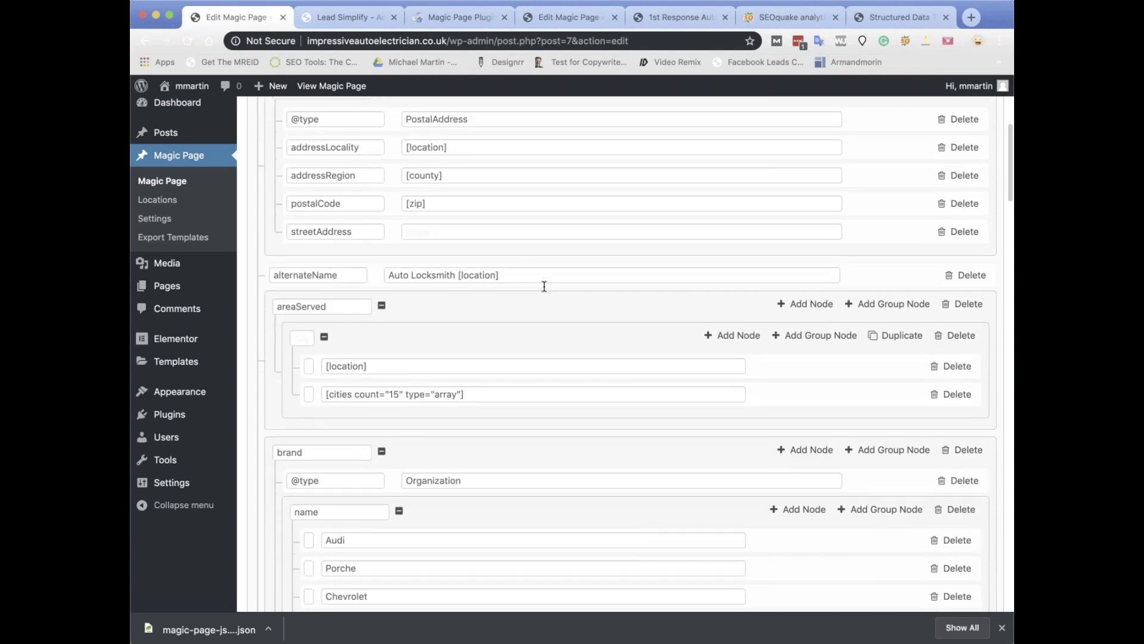
{"action": "scroll", "coordinate": [501, 283], "scroll_direction": "up", "scroll_amount": 3}
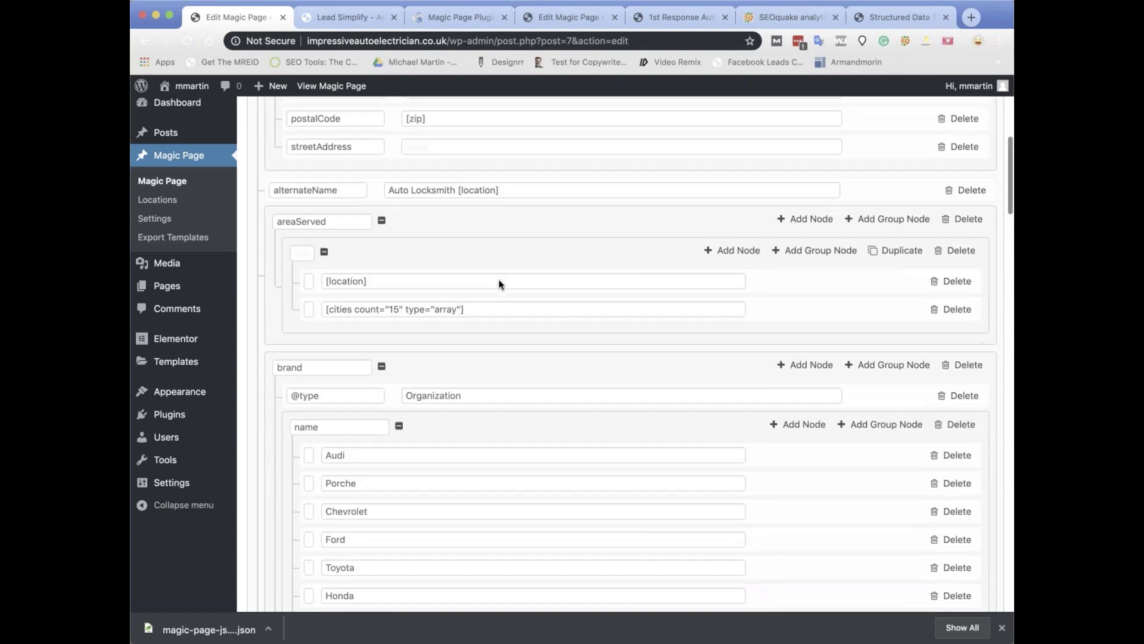
{"action": "triple_click", "coordinate": [370, 313]}
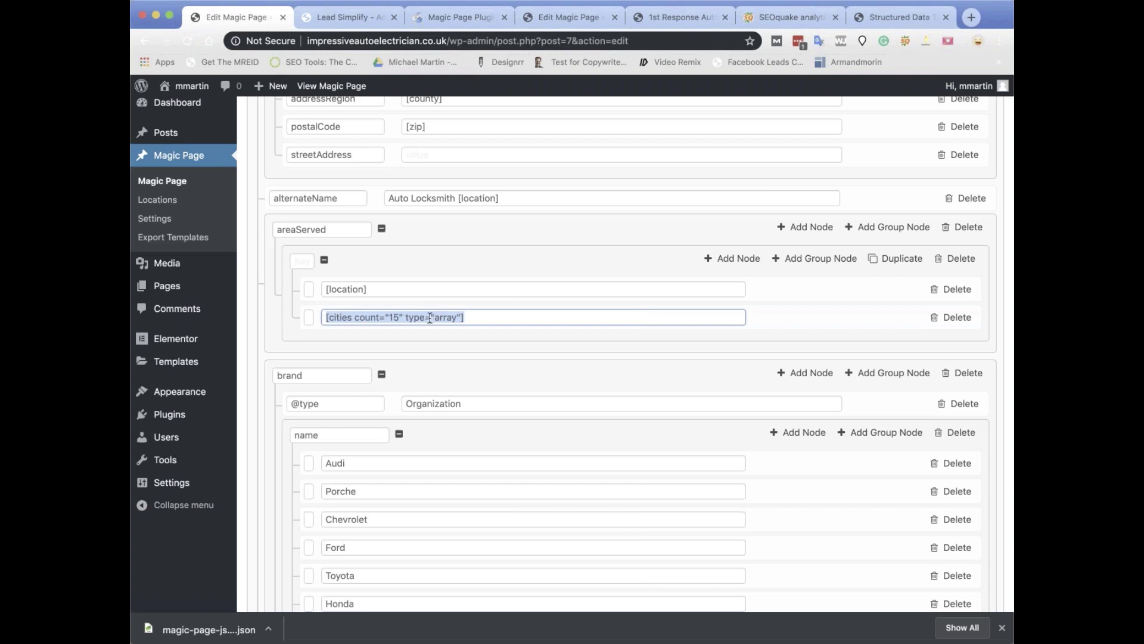
{"action": "triple_click", "coordinate": [478, 316]}
{"action": "triple_click", "coordinate": [394, 319]}
{"action": "scroll", "coordinate": [555, 311], "scroll_direction": "down", "scroll_amount": 10}
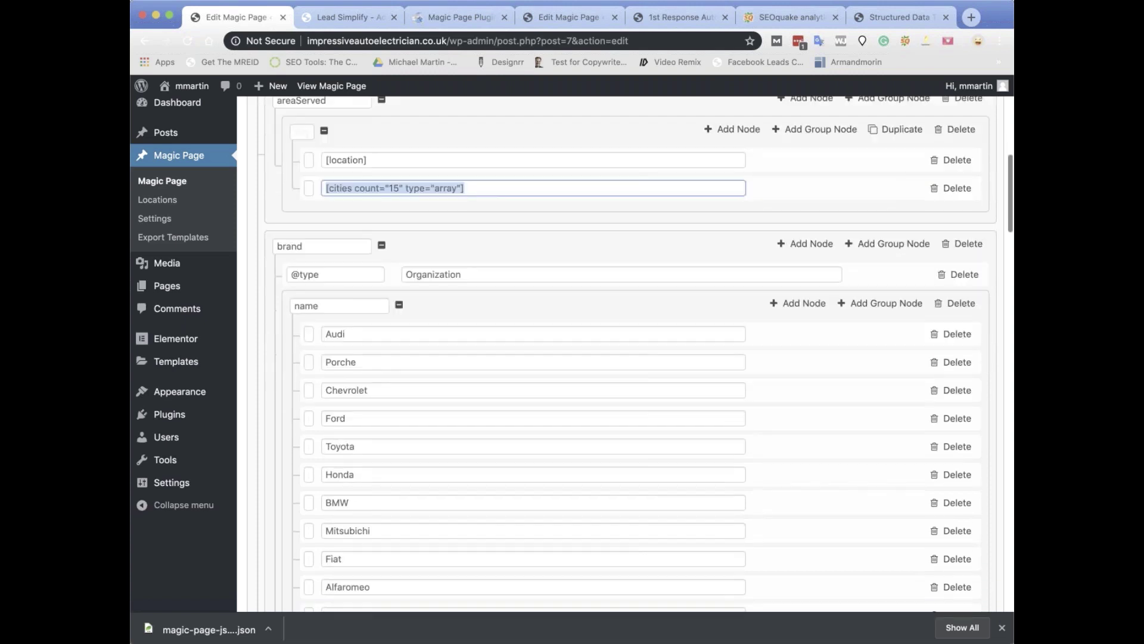
{"action": "scroll", "coordinate": [506, 280], "scroll_direction": "down", "scroll_amount": 9}
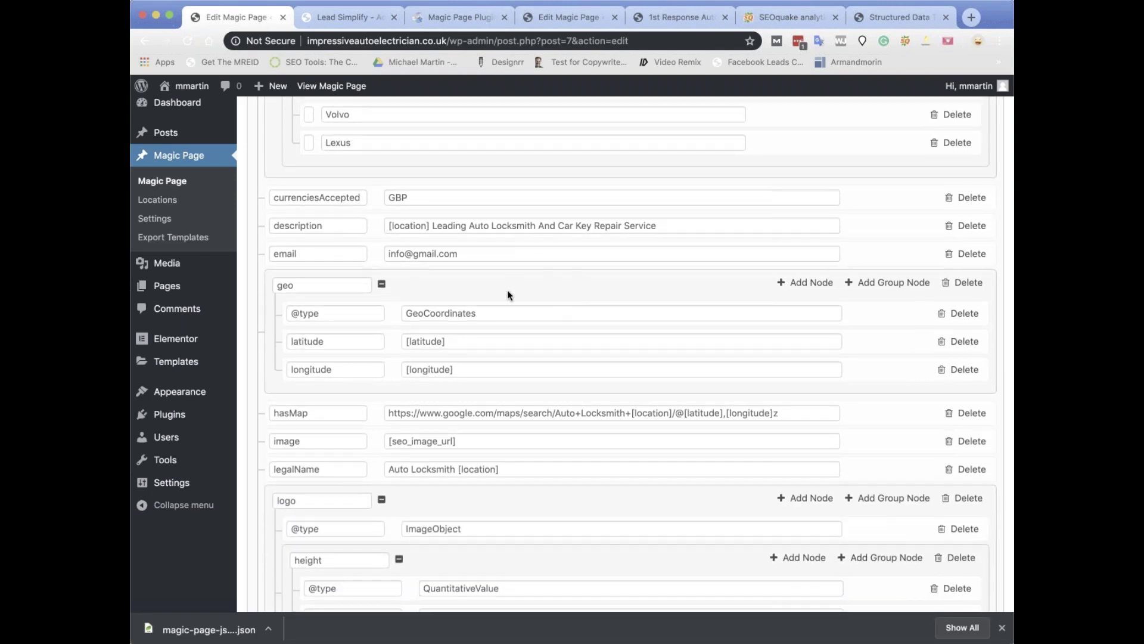
{"action": "scroll", "coordinate": [492, 303], "scroll_direction": "down", "scroll_amount": 4}
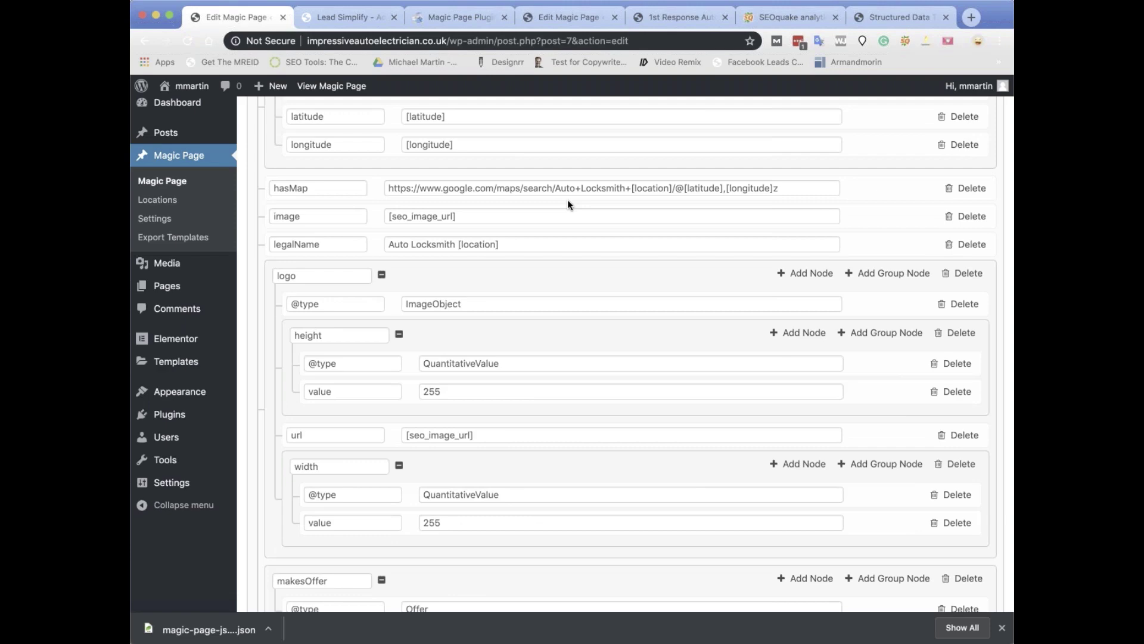
{"action": "scroll", "coordinate": [566, 211], "scroll_direction": "down", "scroll_amount": 5}
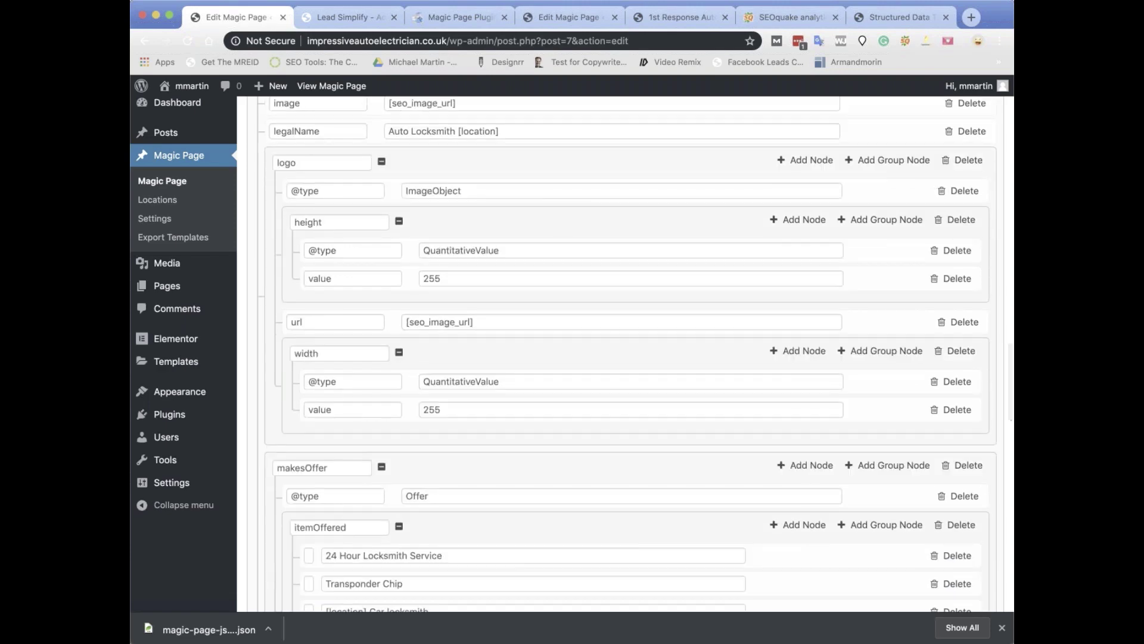
{"action": "scroll", "coordinate": [585, 421], "scroll_direction": "down", "scroll_amount": 20}
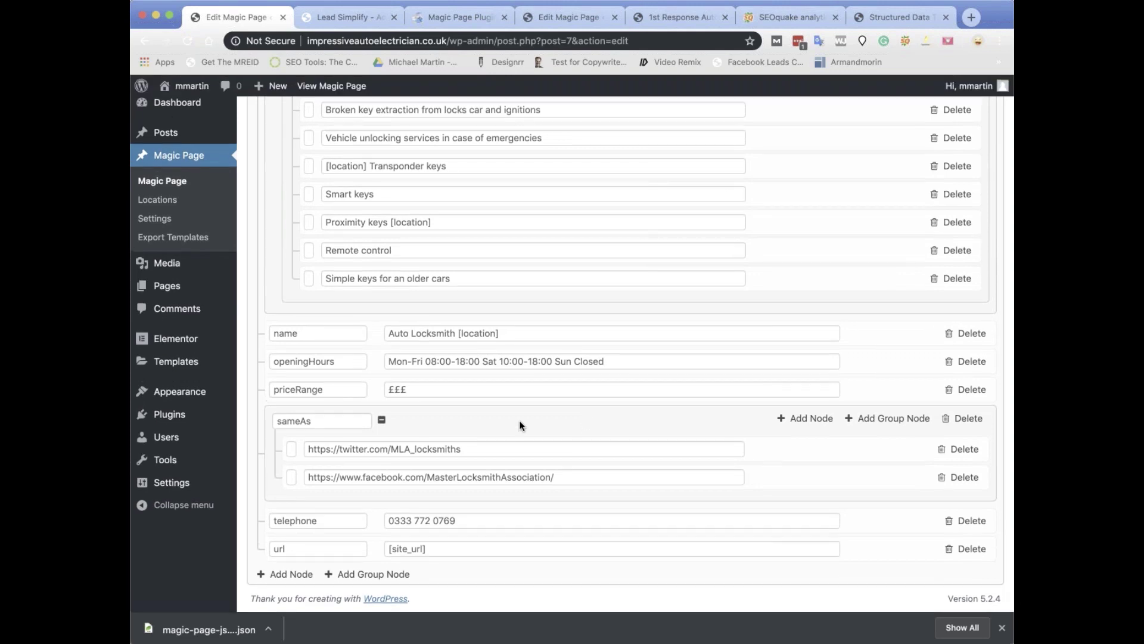
{"action": "scroll", "coordinate": [520, 420], "scroll_direction": "up", "scroll_amount": 20}
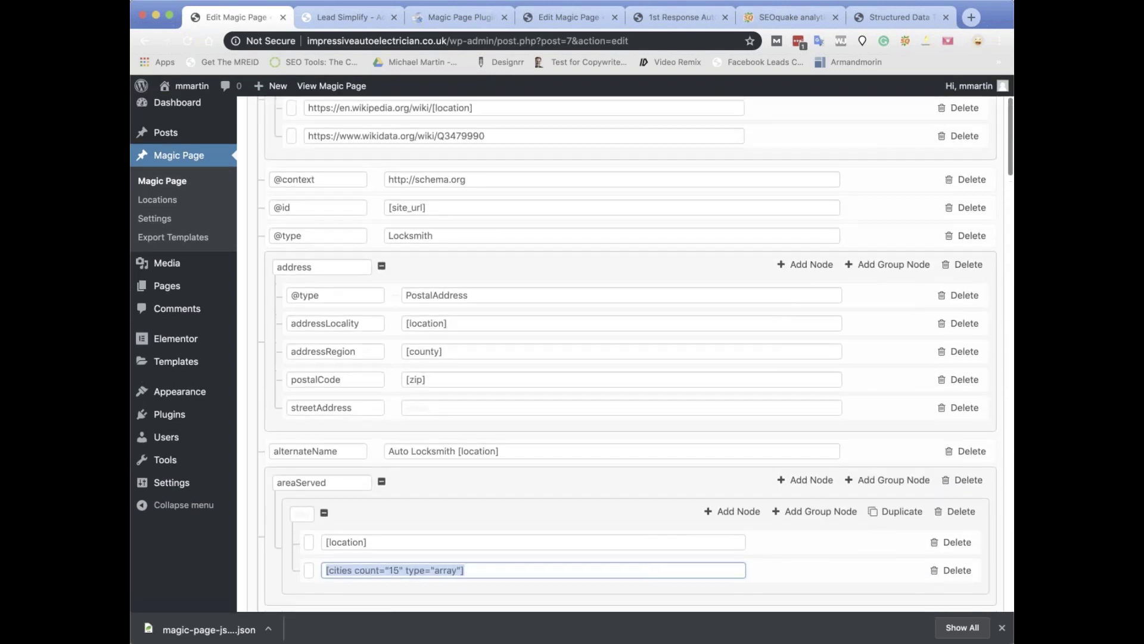
{"action": "scroll", "coordinate": [597, 349], "scroll_direction": "up", "scroll_amount": 5}
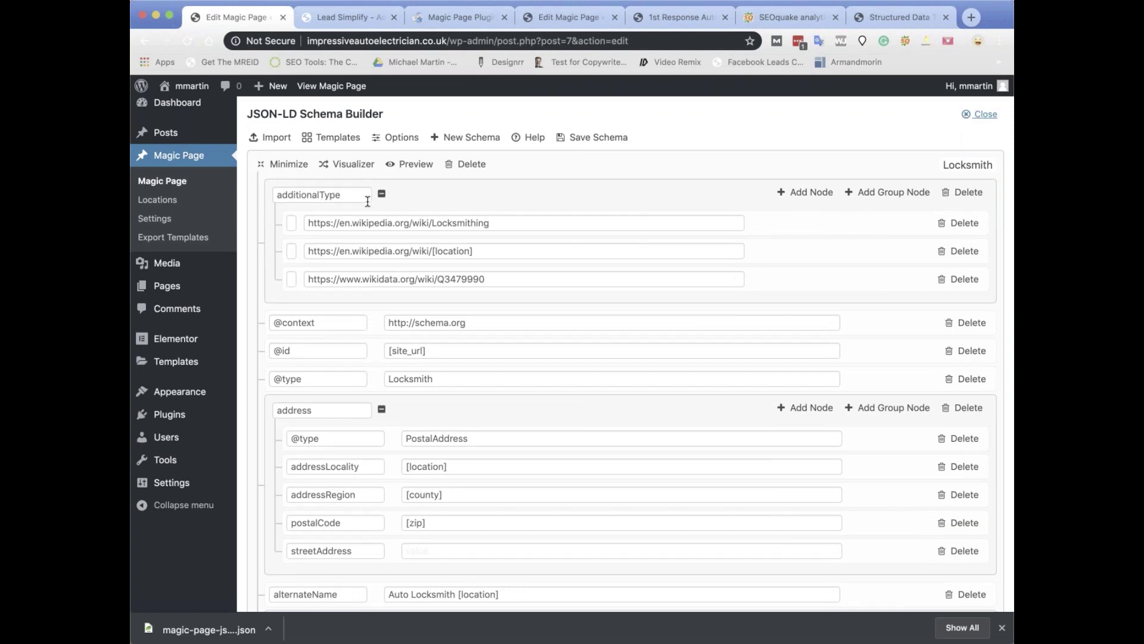
- Close and reopen the magic page's JSON-LD Schema Builder, and delete the Locksmith schema from it
{"action": "left_click", "coordinate": [986, 115]}
{"action": "scroll", "coordinate": [690, 322], "scroll_direction": "down", "scroll_amount": 15}
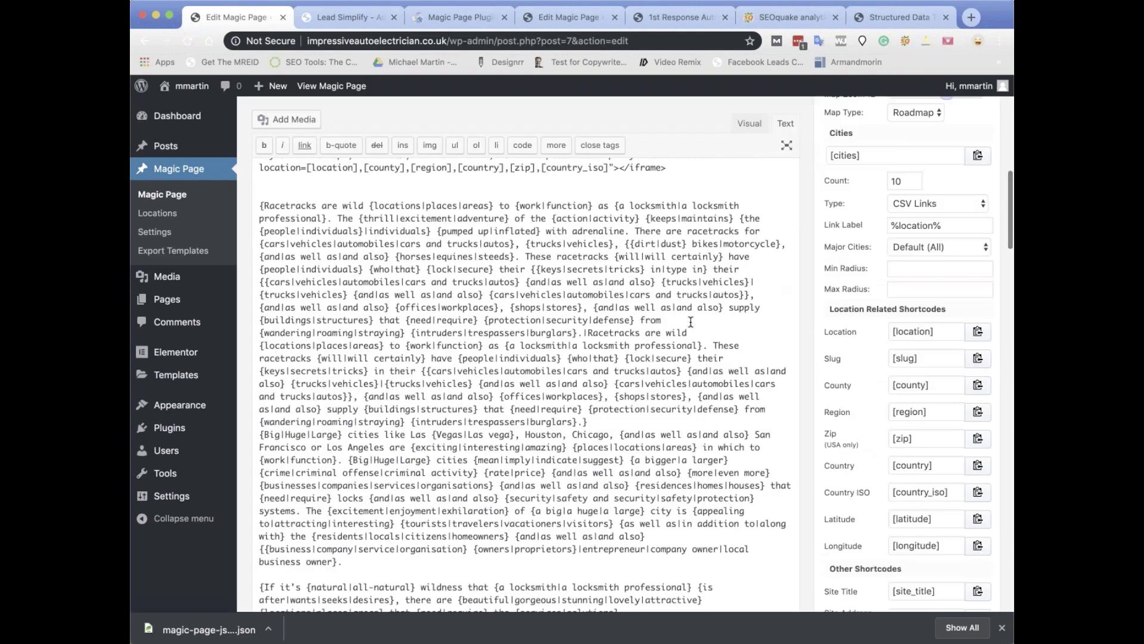
{"action": "scroll", "coordinate": [525, 351], "scroll_direction": "down", "scroll_amount": 4}
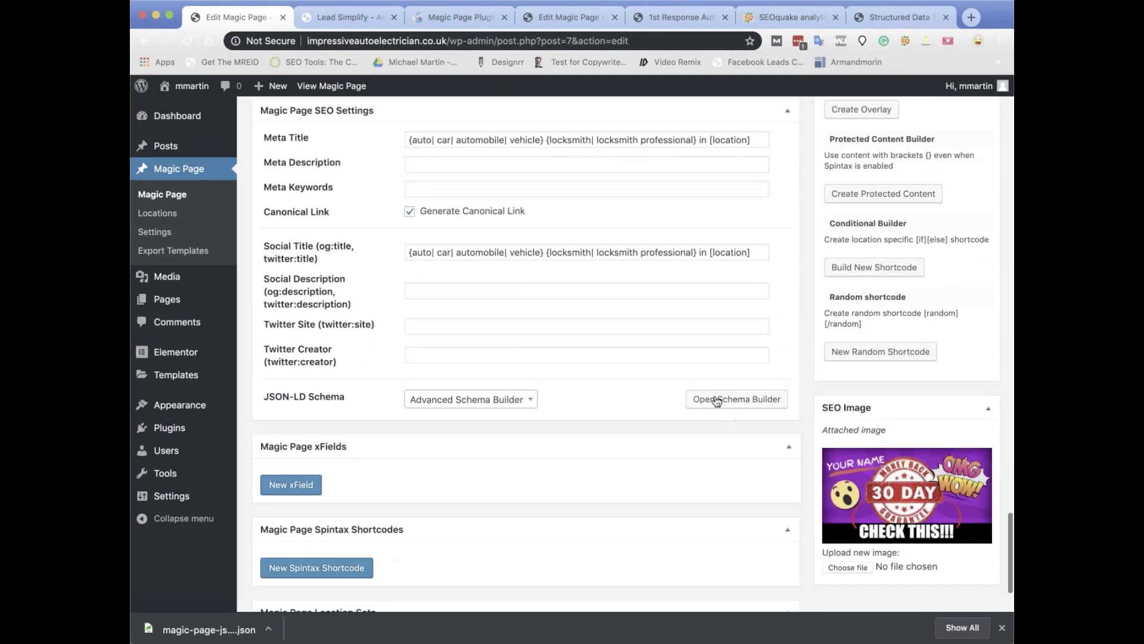
{"action": "left_click", "coordinate": [736, 398]}
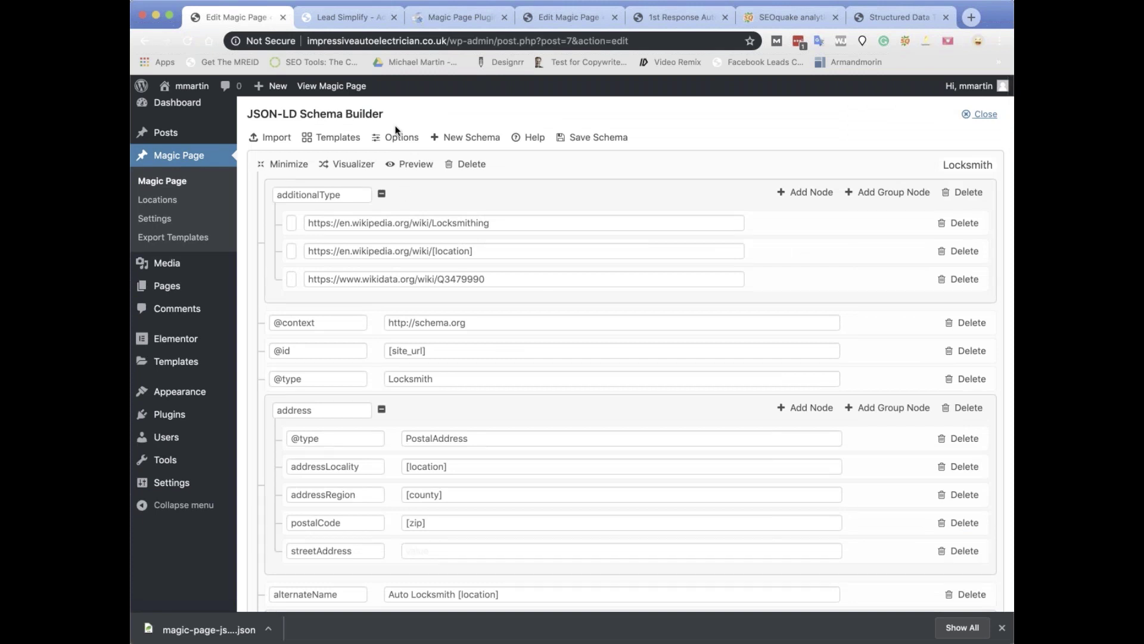
{"action": "left_click", "coordinate": [466, 164]}
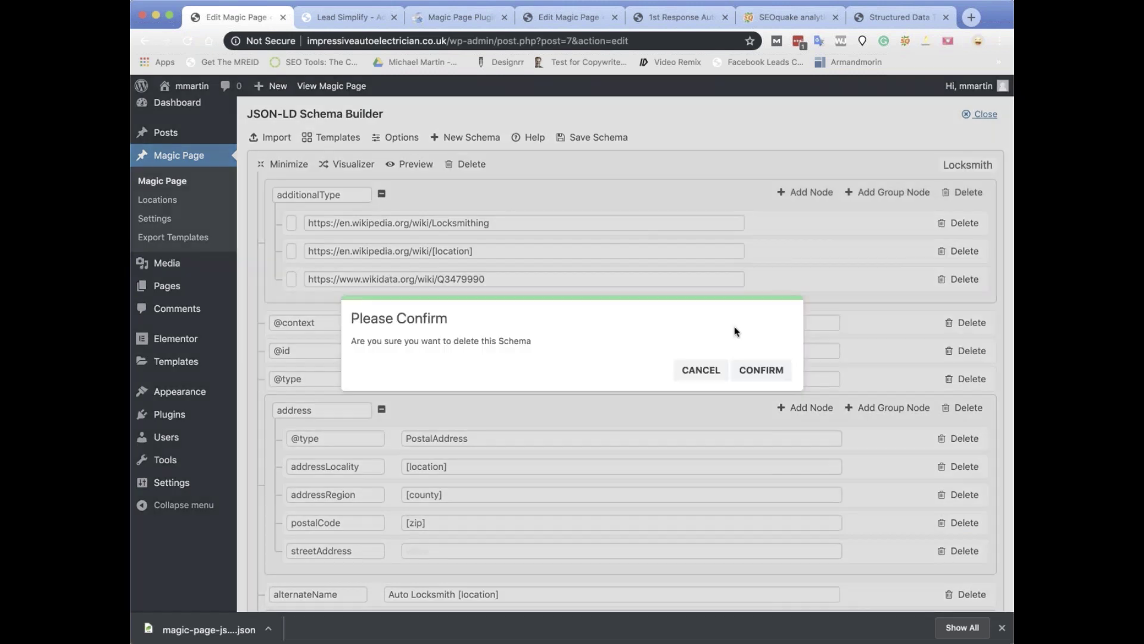
{"action": "left_click", "coordinate": [769, 370]}
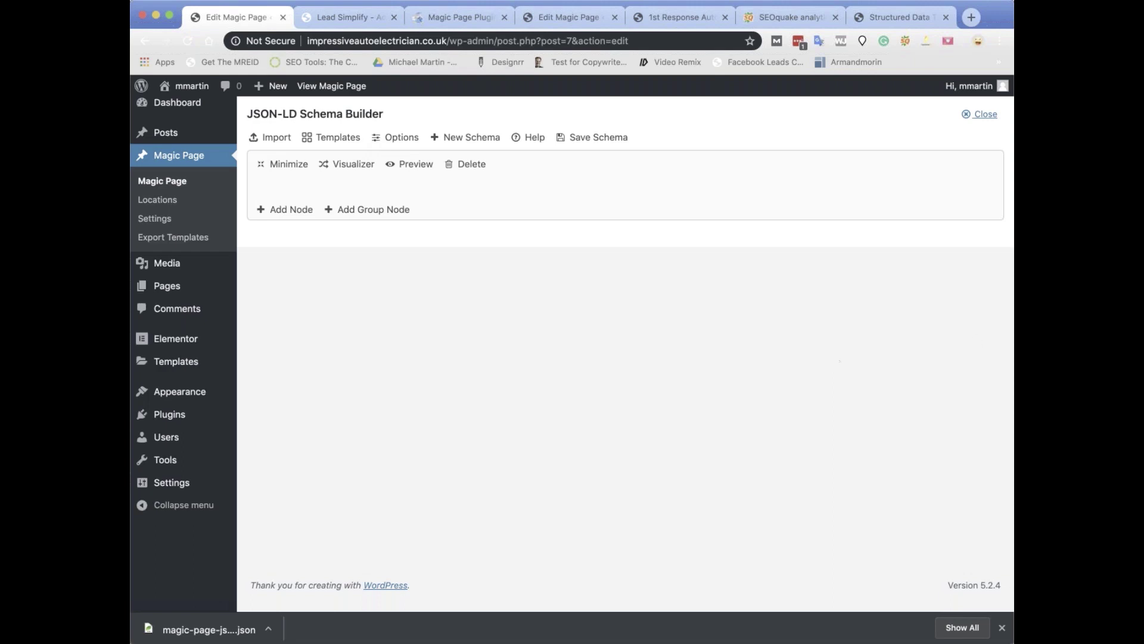
- Check the Schema Catalog in the schema templates, and import the saved "auto locksmiths" template from Your Schemas into the builder
{"action": "left_click", "coordinate": [336, 139]}
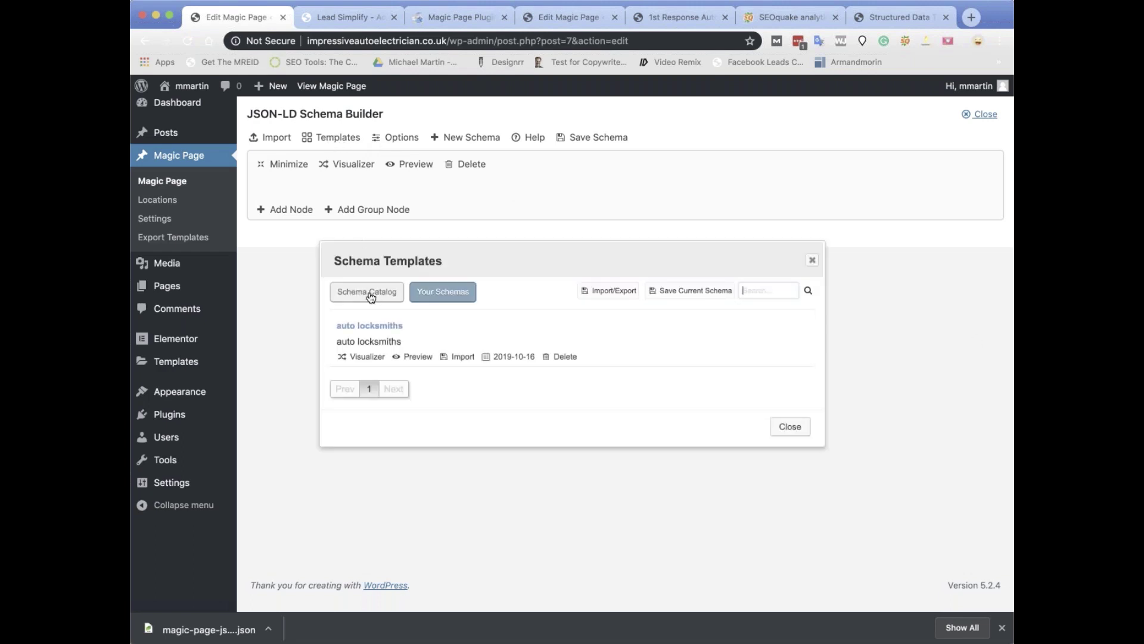
{"action": "left_click", "coordinate": [370, 296]}
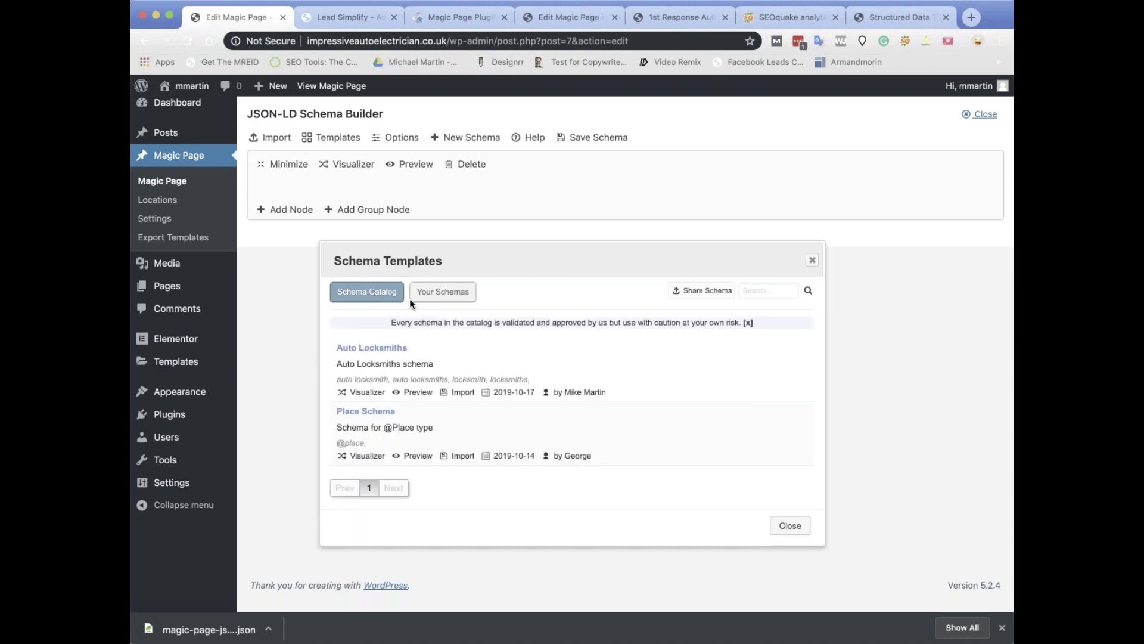
{"action": "left_click", "coordinate": [460, 295]}
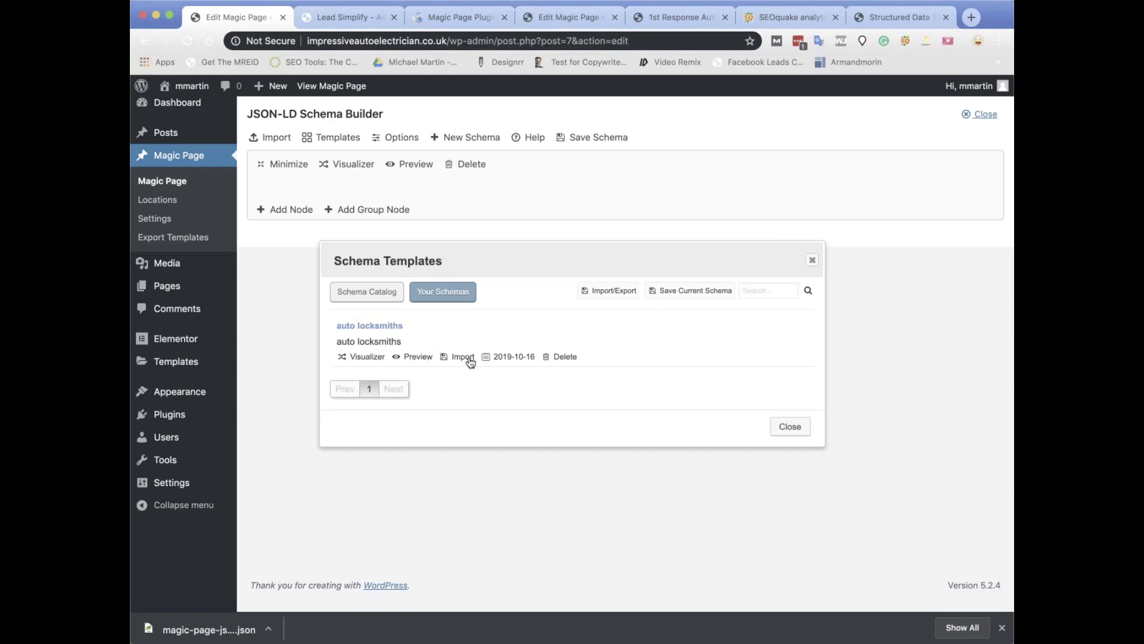
{"action": "left_click", "coordinate": [464, 357]}
{"action": "left_click", "coordinate": [388, 386]}
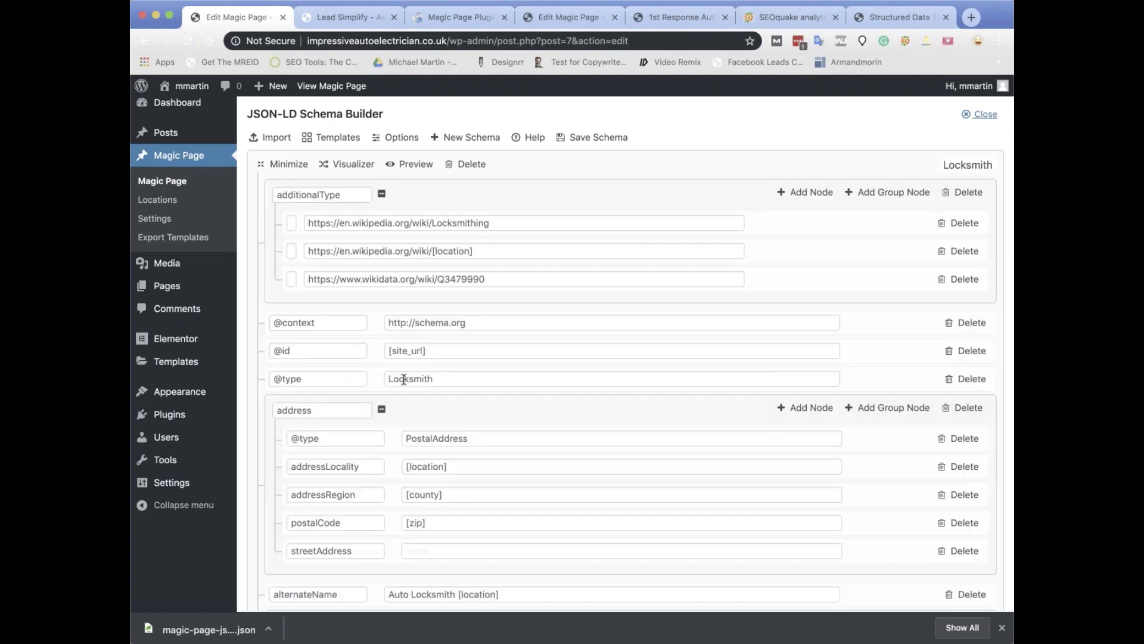
{"action": "scroll", "coordinate": [404, 379], "scroll_direction": "down", "scroll_amount": 20}
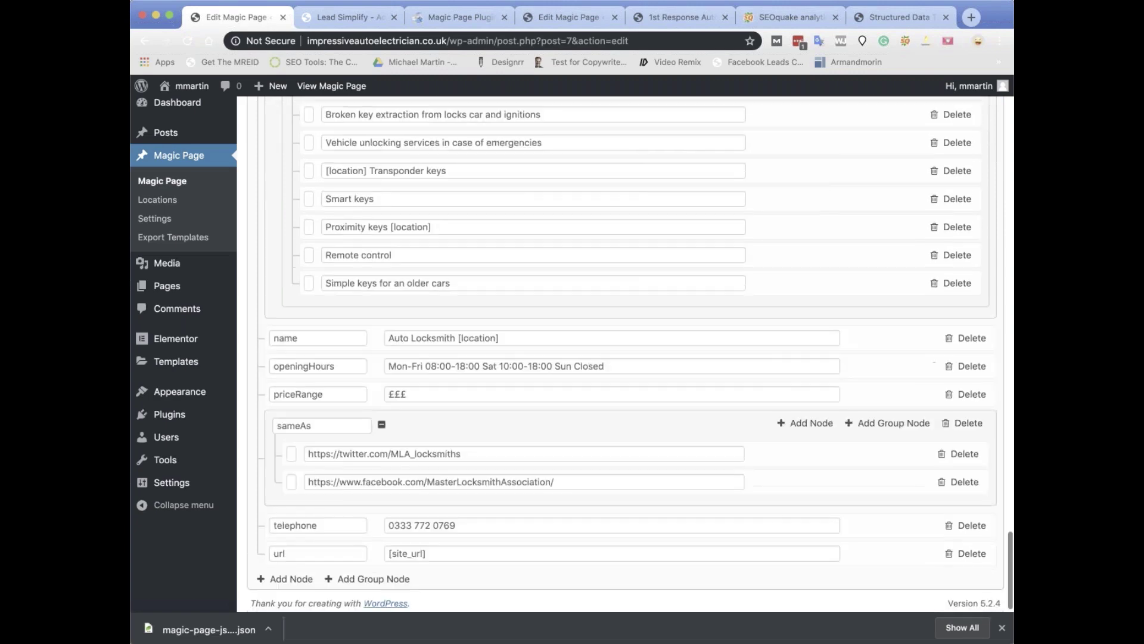
{"action": "scroll", "coordinate": [385, 135], "scroll_direction": "up", "scroll_amount": 20}
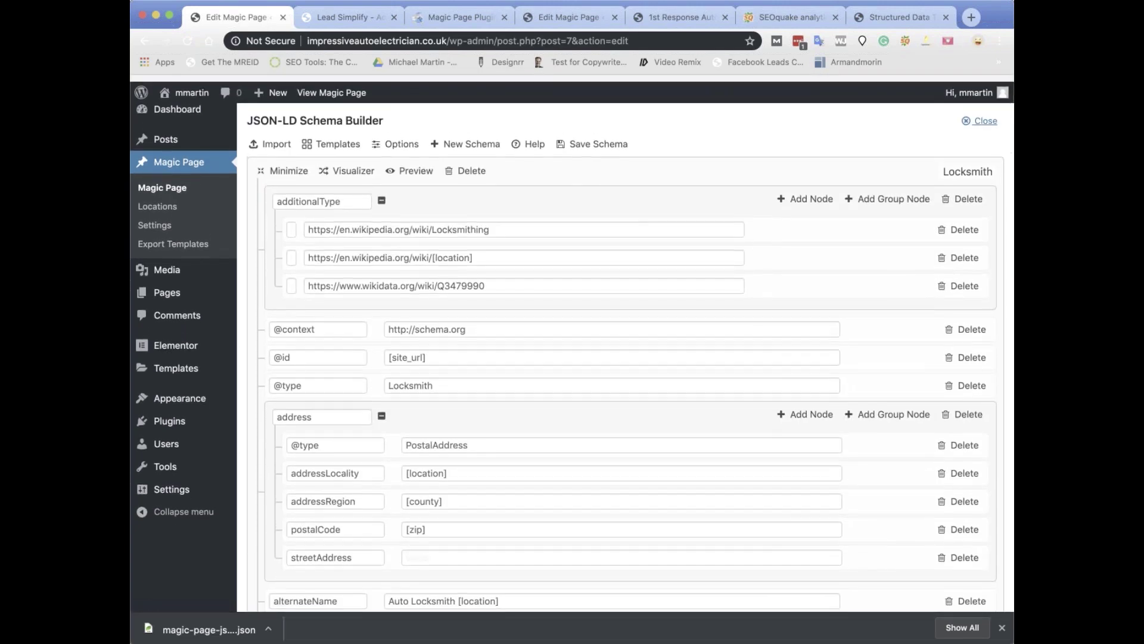
- Start sharing the current schema to the Schema Catalog with the title "Plumber Manchester"
{"action": "left_click", "coordinate": [339, 138]}
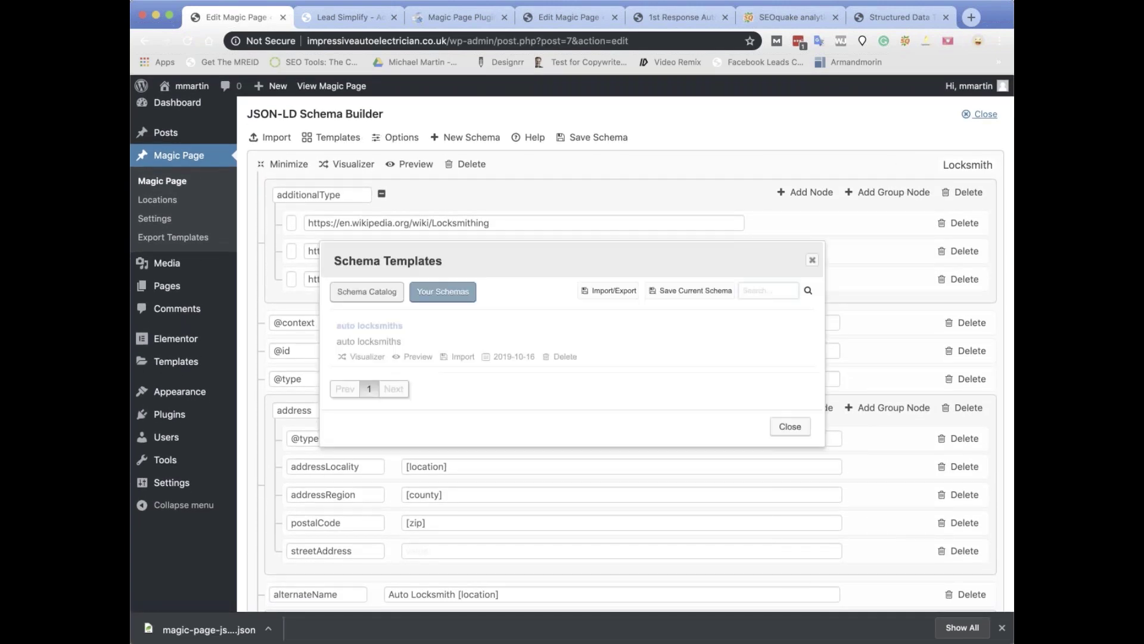
{"action": "left_click", "coordinate": [363, 295]}
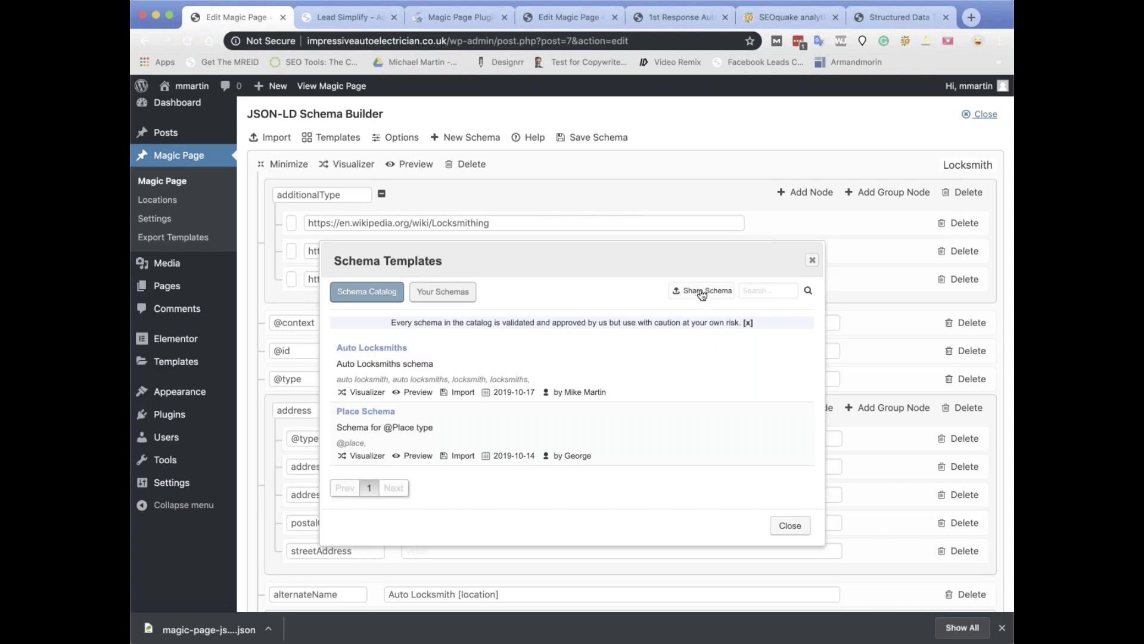
{"action": "left_click", "coordinate": [702, 291]}
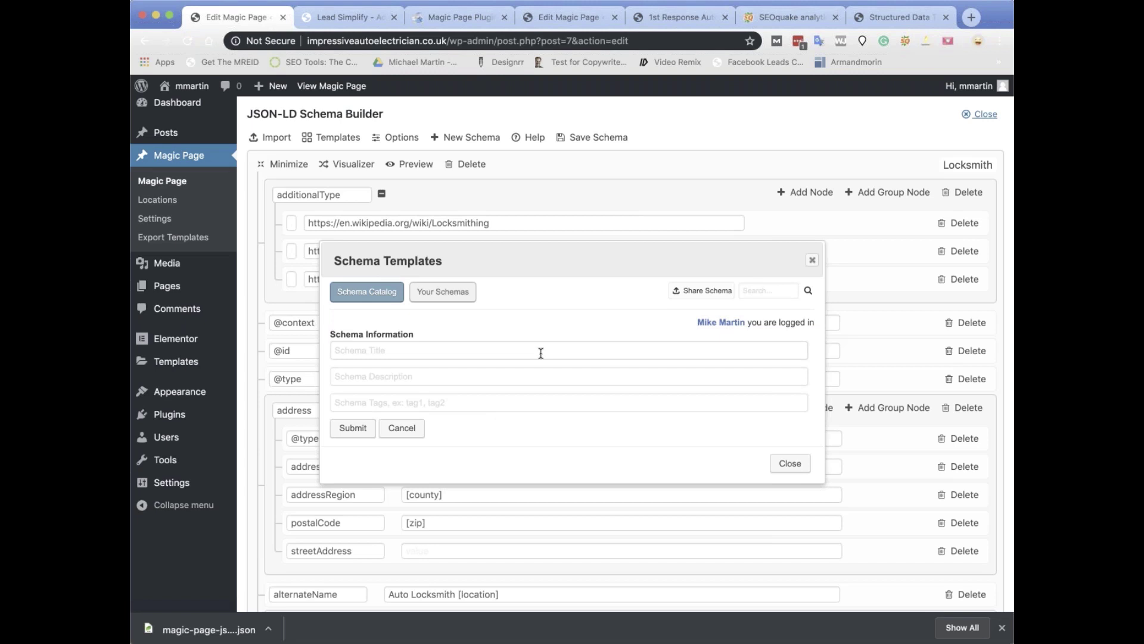
{"action": "left_click", "coordinate": [435, 350]}
{"action": "type", "text": "Plumber"}
{"action": "key", "text": "super+a"}
{"action": "key", "text": "BackSpace"}
{"action": "type", "text": "Plumber Manchester"}
- Set the shared schema's description to "Plumber Manchester", submit it to the catalog and close the schema templates
{"action": "left_click", "coordinate": [380, 380]}
{"action": "type", "text": "Plumber Ma"}
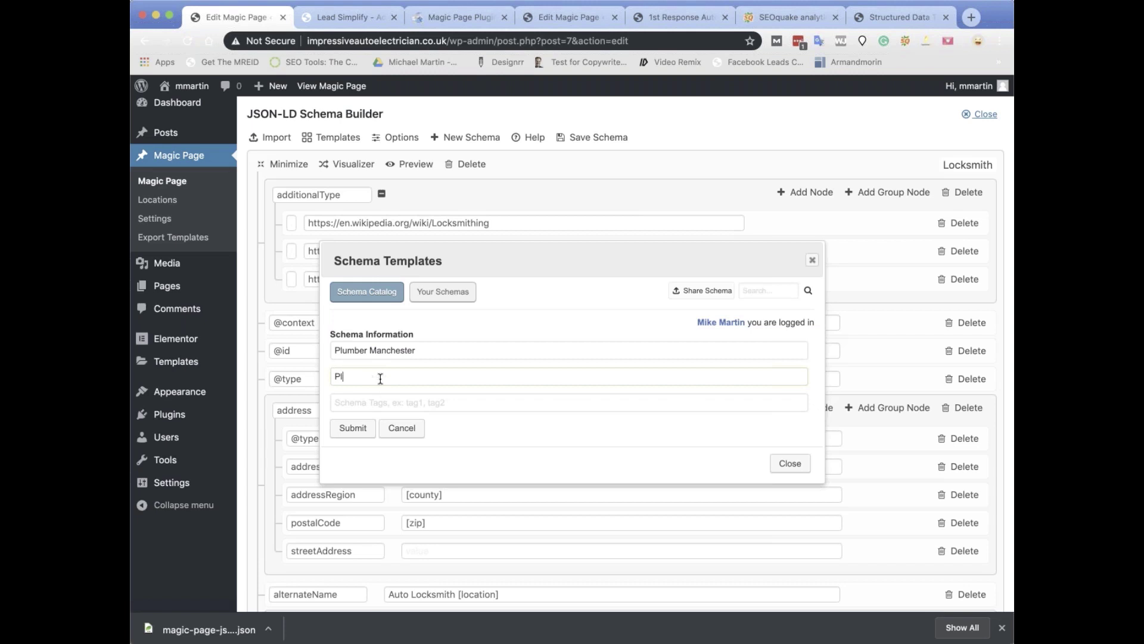
{"action": "type", "text": "nchester"}
{"action": "left_click", "coordinate": [357, 429]}
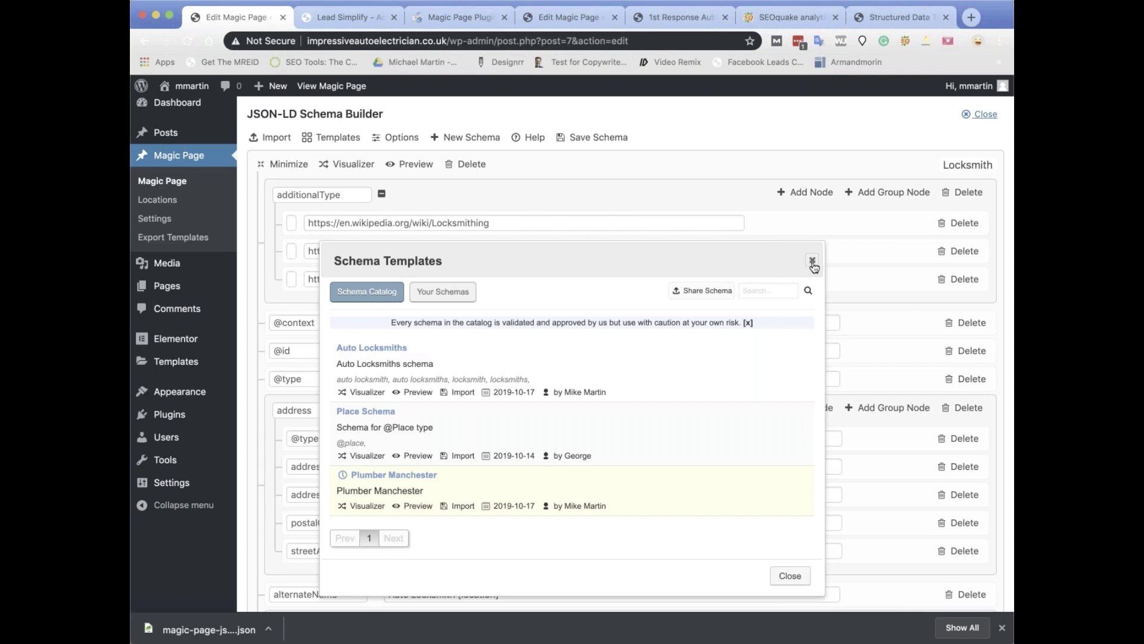
{"action": "left_click", "coordinate": [790, 576]}
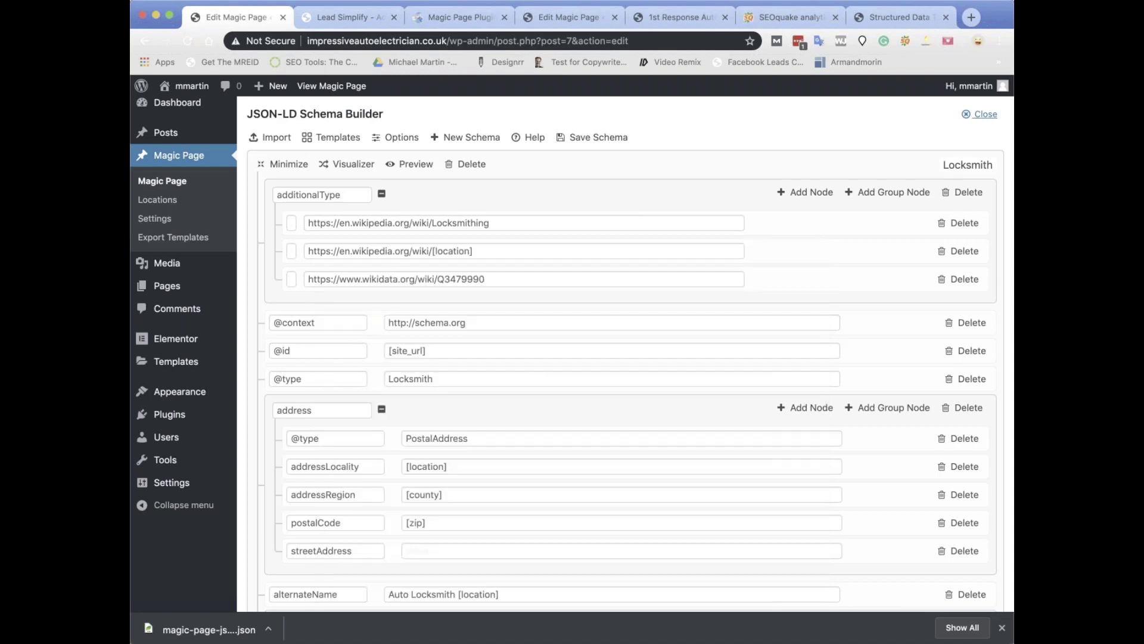
- Preview the Locksmith schema's code and overview, select the whole code, and close the preview
{"action": "scroll", "coordinate": [434, 174], "scroll_direction": "down", "scroll_amount": 3}
{"action": "scroll", "coordinate": [434, 174], "scroll_direction": "up", "scroll_amount": 3}
{"action": "left_click", "coordinate": [403, 166]}
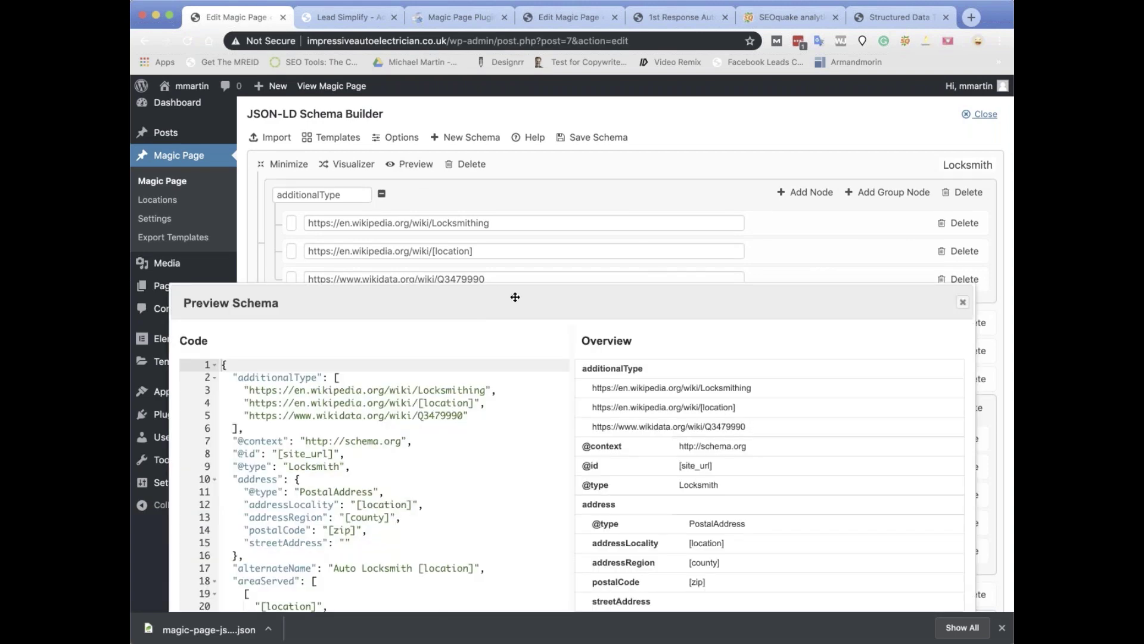
{"action": "scroll", "coordinate": [515, 296], "scroll_direction": "down", "scroll_amount": 20}
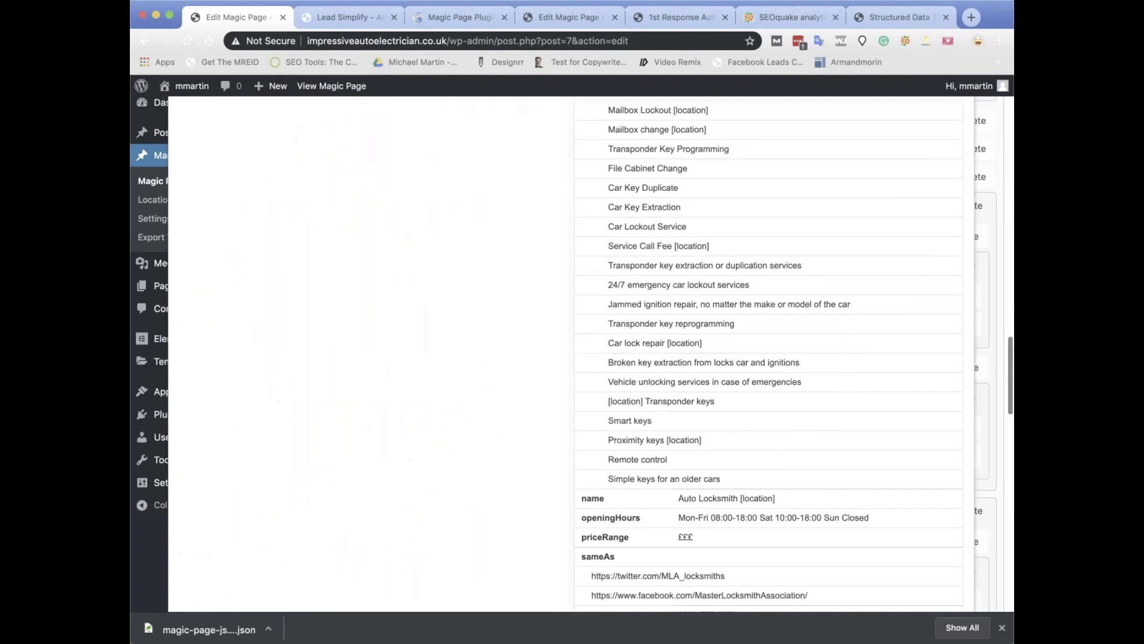
{"action": "scroll", "coordinate": [369, 322], "scroll_direction": "up", "scroll_amount": 8}
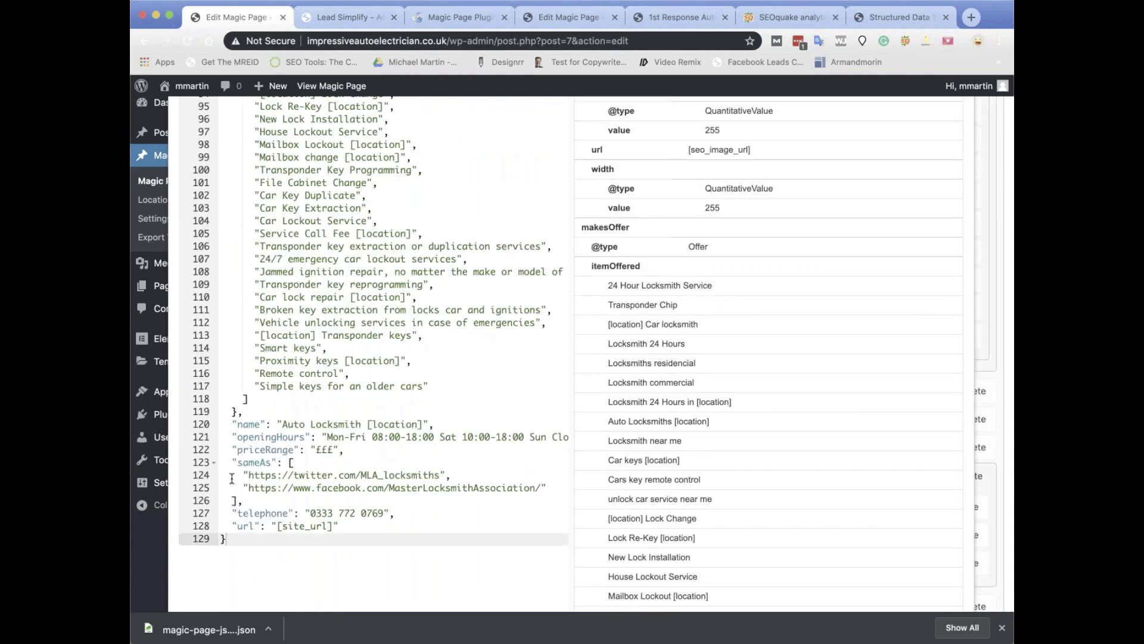
{"action": "left_click_drag", "start_coordinate": [232, 479], "coordinate": [216, 161]}
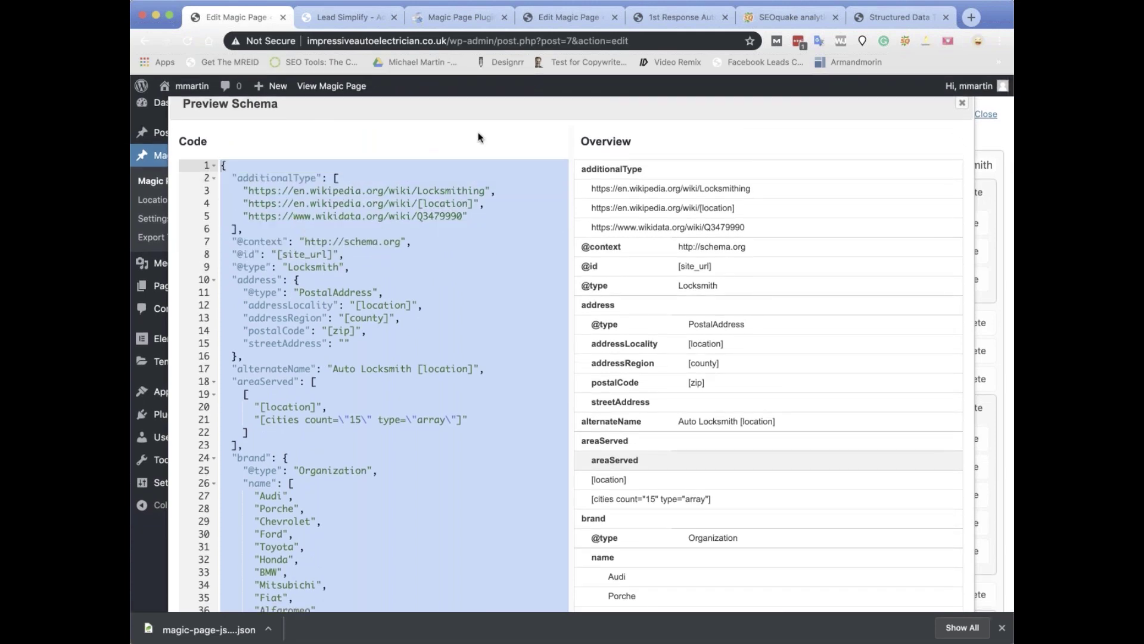
{"action": "left_click", "coordinate": [962, 102]}
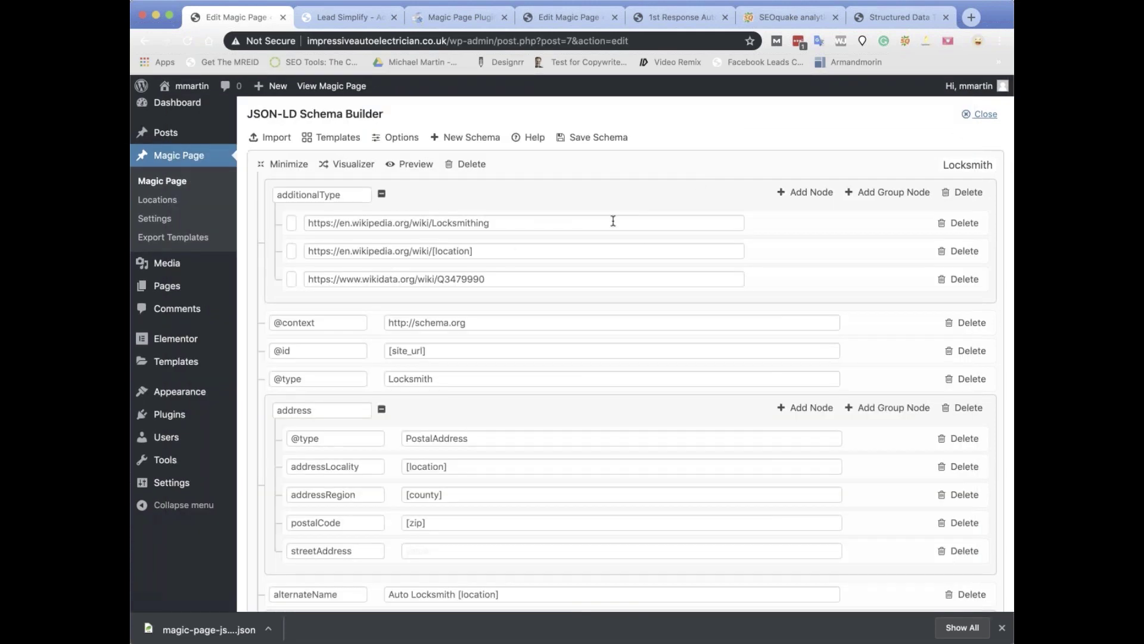
- Open the Locksmith schema in the Schema Visualizer and expand the additionalType, address, brand and areaServed nodes
{"action": "left_click", "coordinate": [345, 168]}
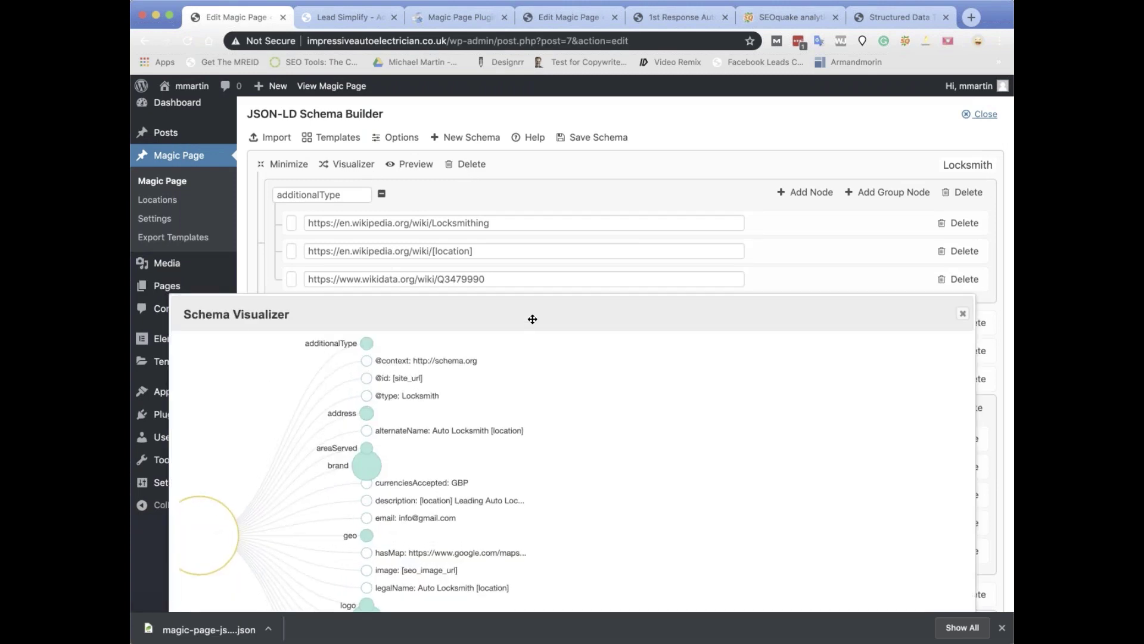
{"action": "left_click_drag", "start_coordinate": [528, 317], "coordinate": [450, 151]}
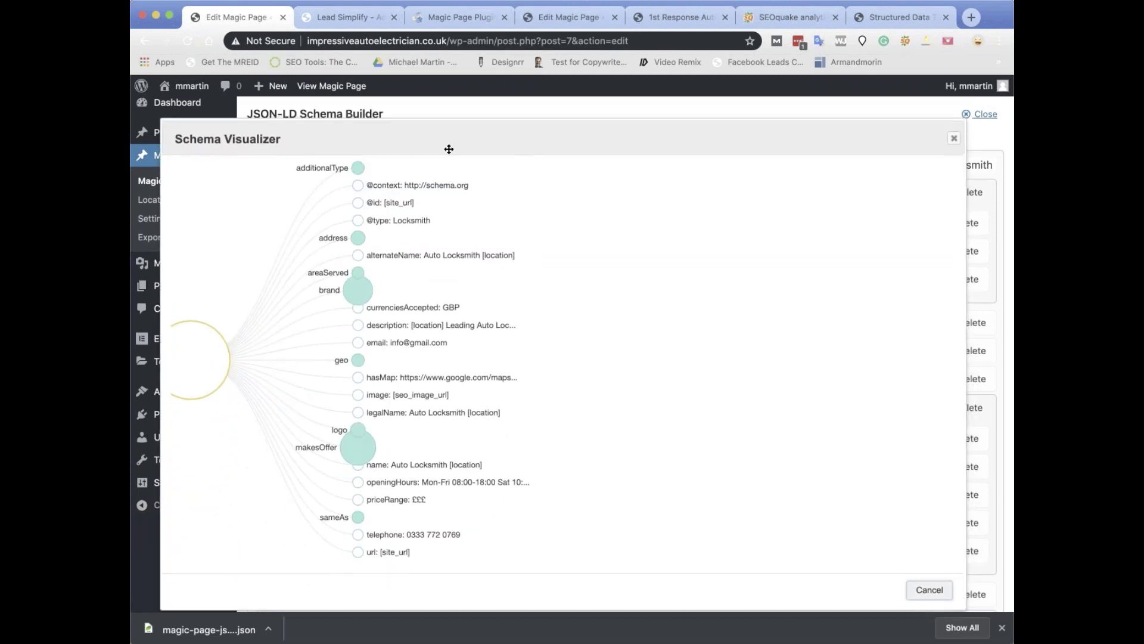
{"action": "left_click", "coordinate": [360, 169]}
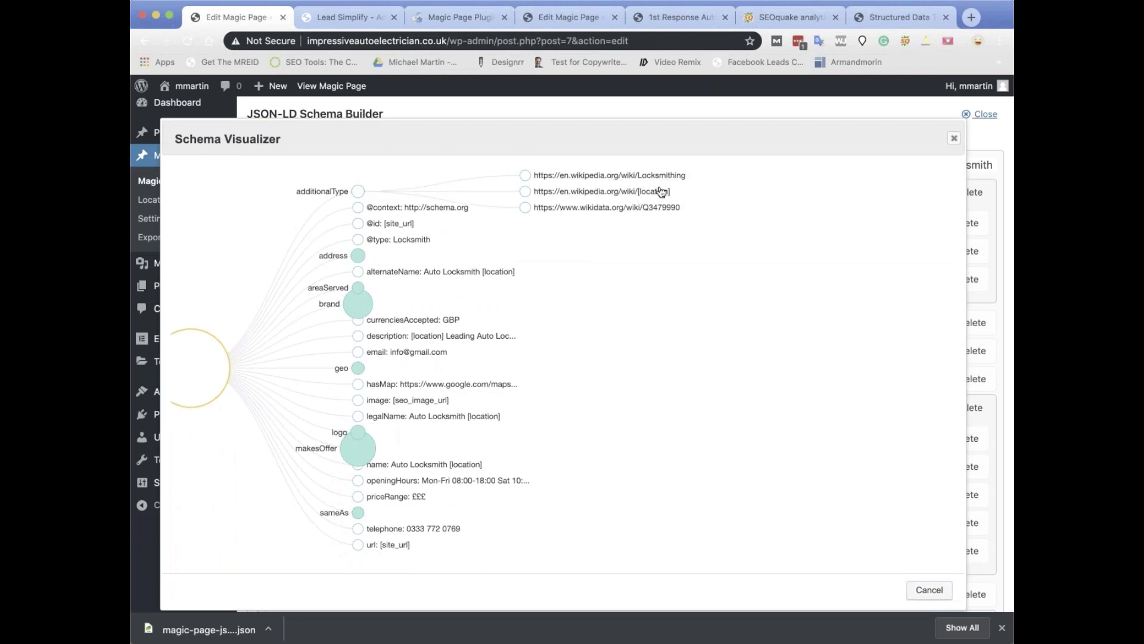
{"action": "left_click", "coordinate": [358, 256]}
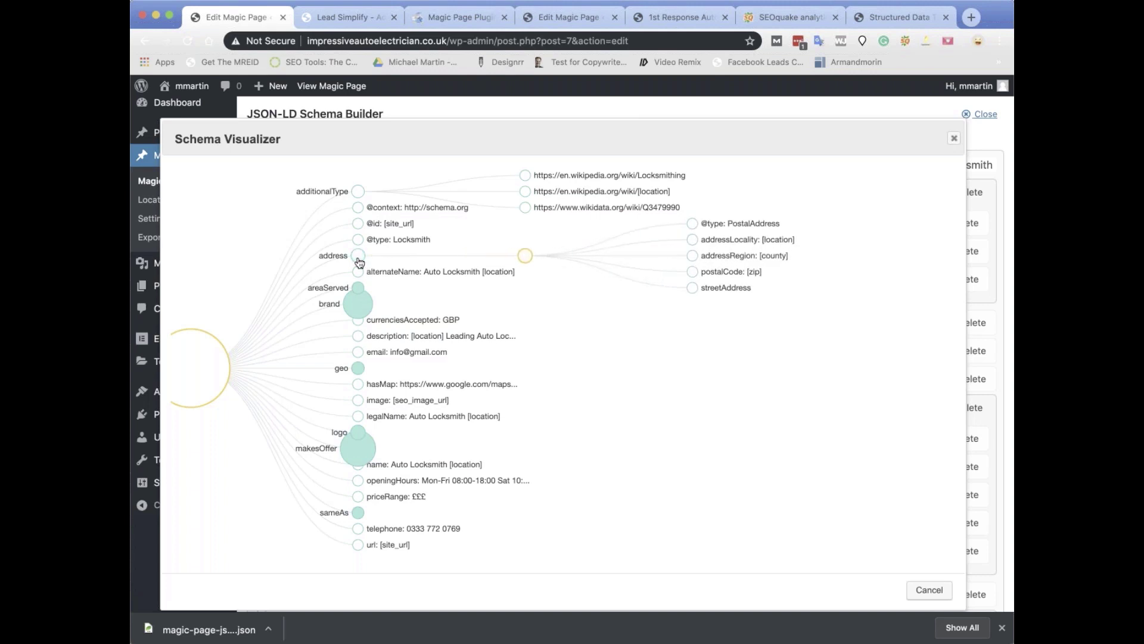
{"action": "left_click", "coordinate": [366, 308]}
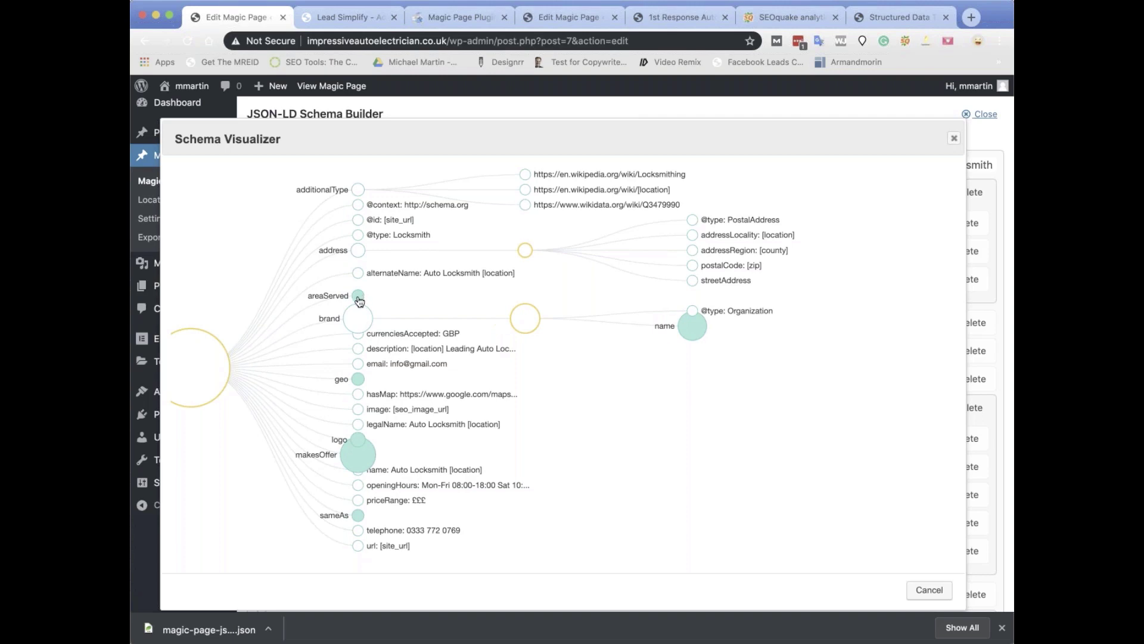
{"action": "left_click", "coordinate": [358, 296]}
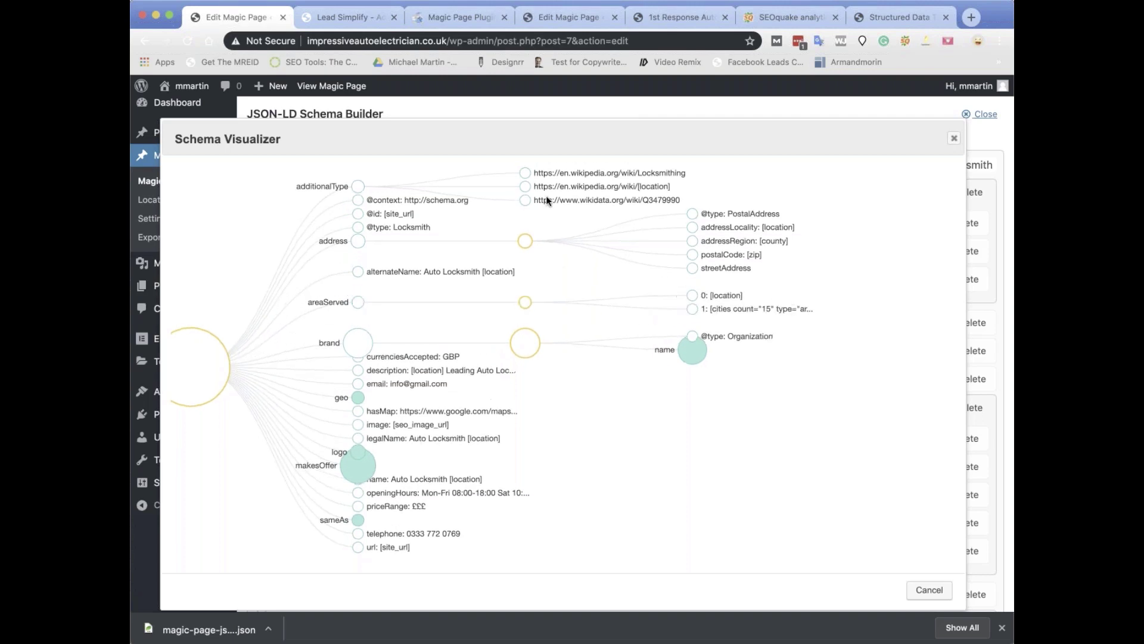
- Expand the makesOffer, itemOffered and sameAs nodes in the schema diagram, and close the visualizer
{"action": "left_click", "coordinate": [363, 473]}
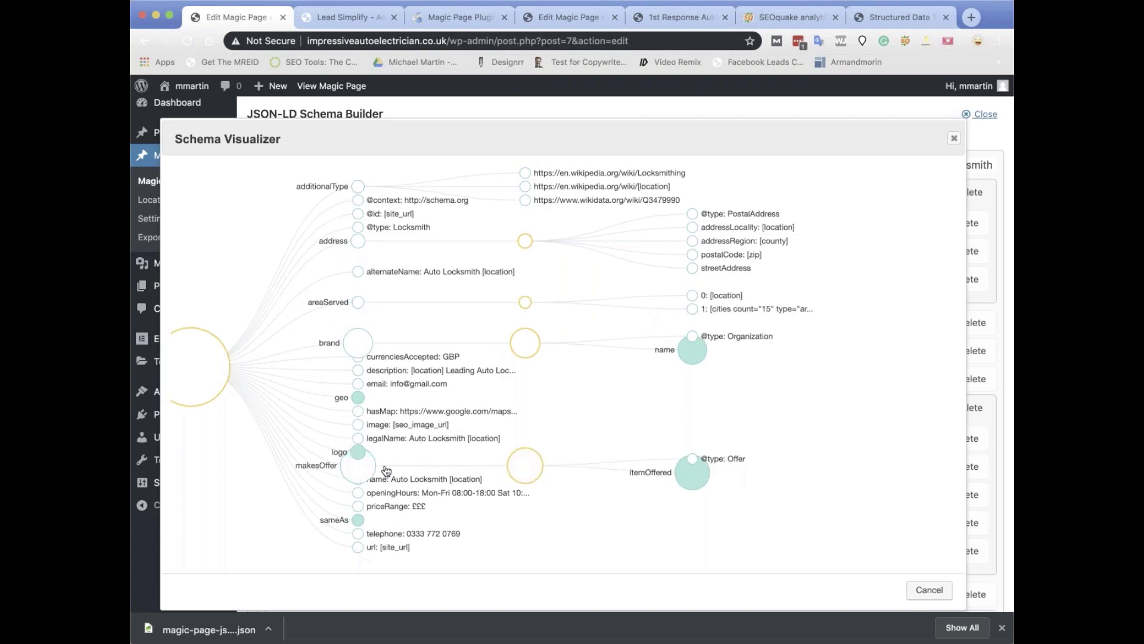
{"action": "scroll", "coordinate": [435, 456], "scroll_direction": "down", "scroll_amount": 1}
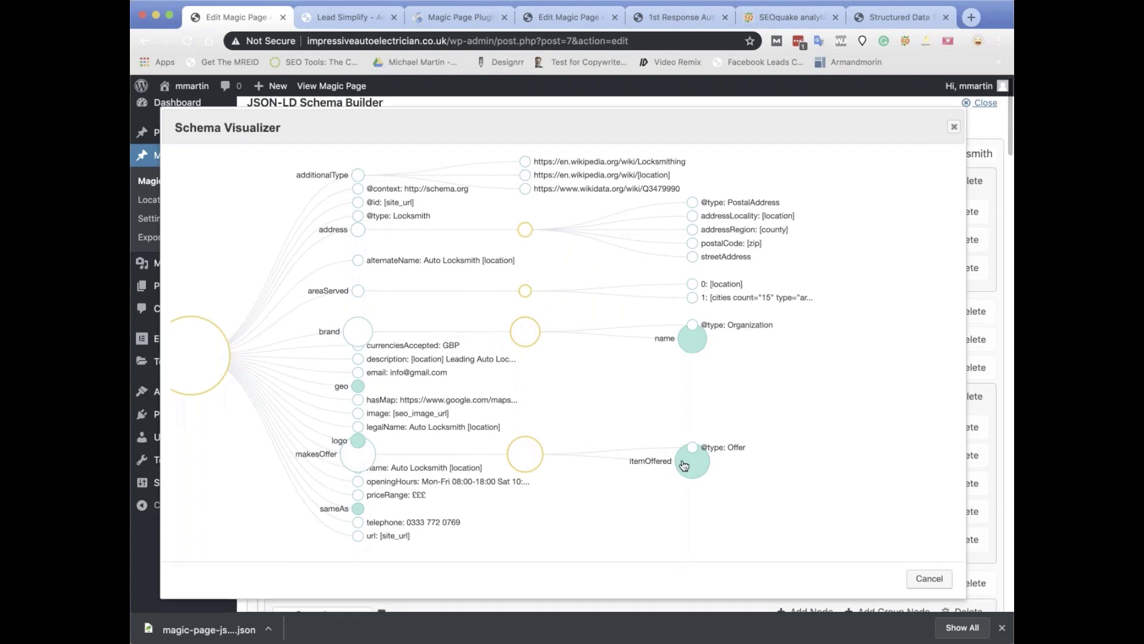
{"action": "left_click", "coordinate": [685, 466]}
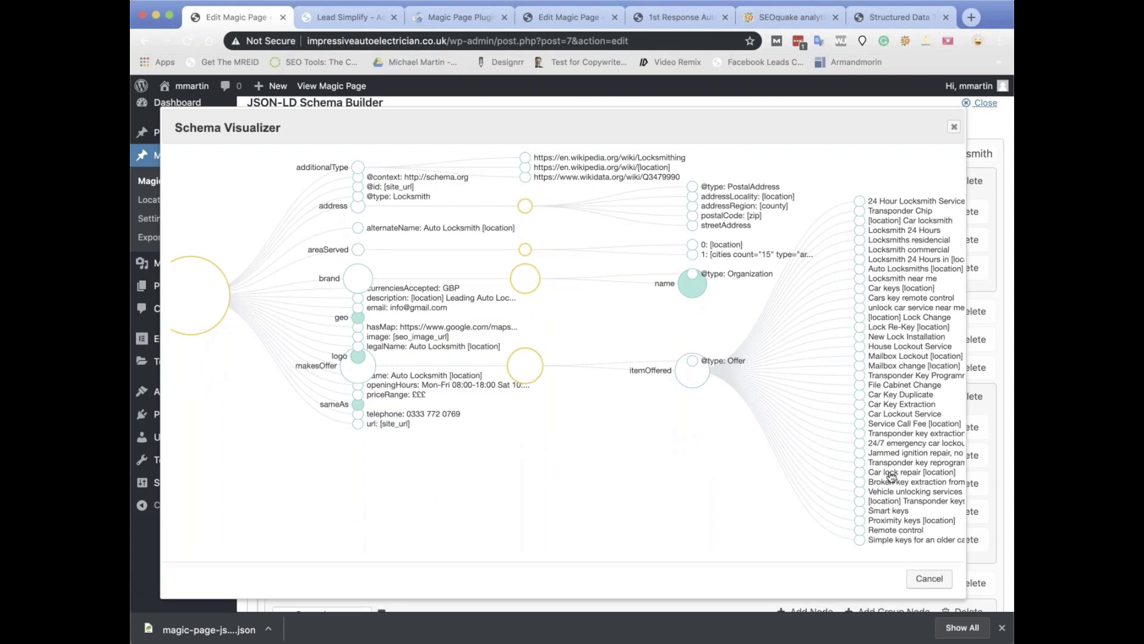
{"action": "left_click", "coordinate": [360, 407]}
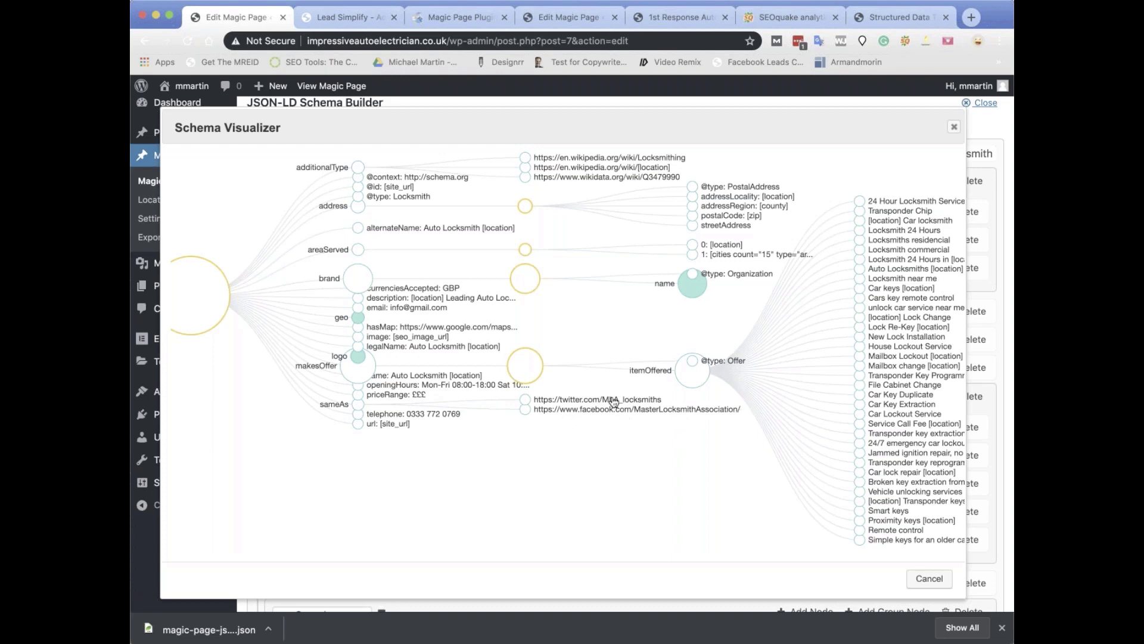
{"action": "scroll", "coordinate": [507, 399], "scroll_direction": "up", "scroll_amount": 1}
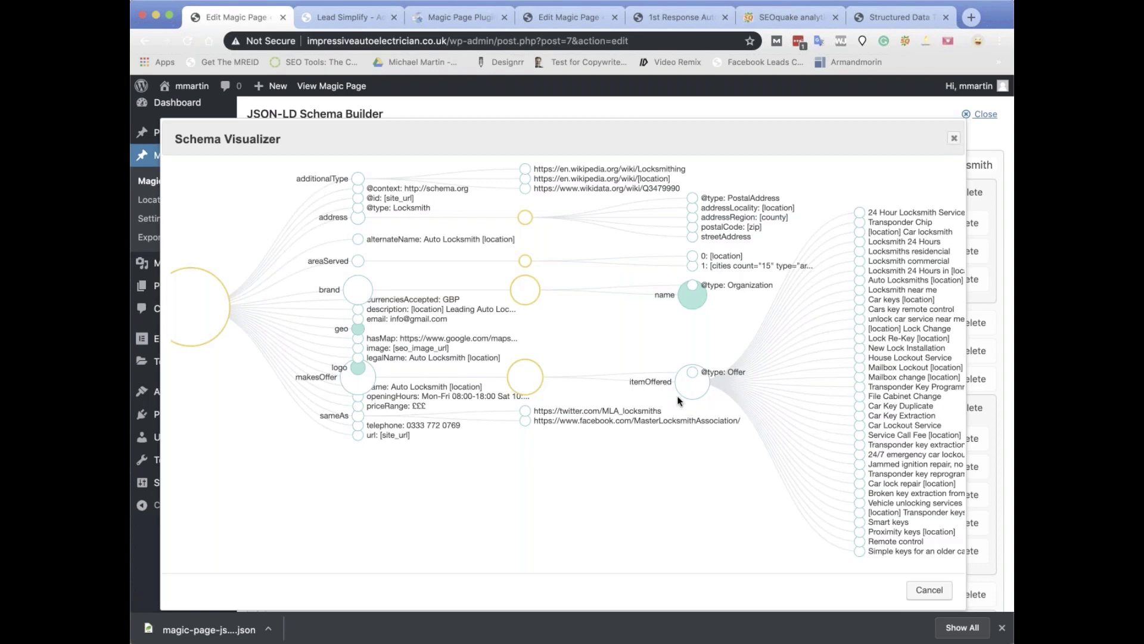
{"action": "left_click", "coordinate": [955, 140]}
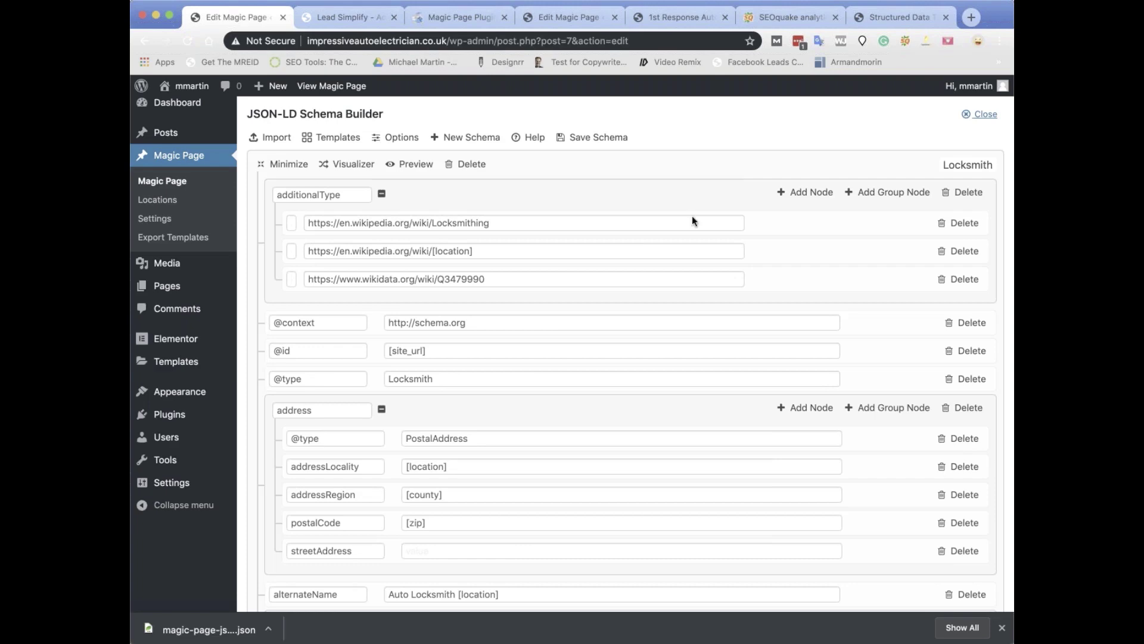
- Look through the Locksmith schema's fields down to the offered services, and close the schema builder
{"action": "scroll", "coordinate": [692, 216], "scroll_direction": "down", "scroll_amount": 20}
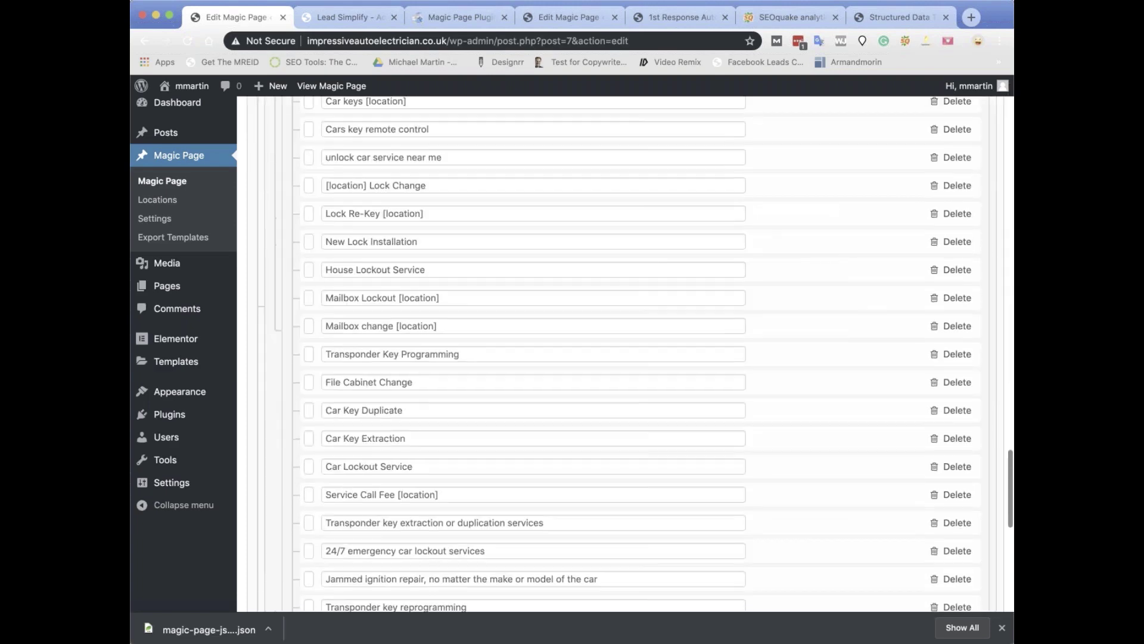
{"action": "scroll", "coordinate": [572, 342], "scroll_direction": "up", "scroll_amount": 20}
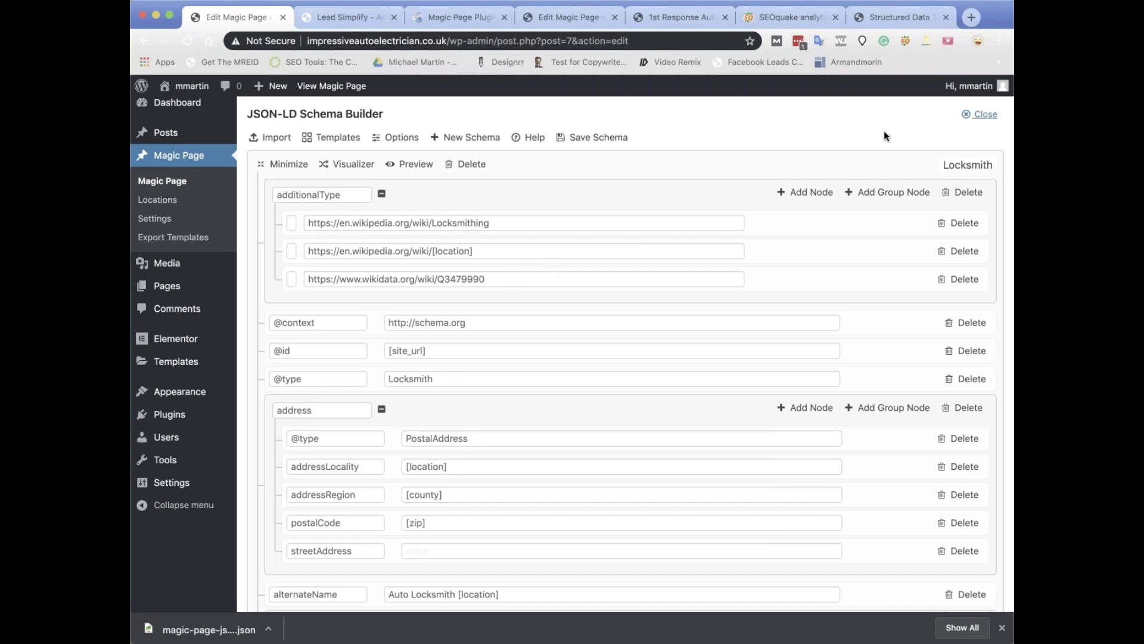
{"action": "left_click", "coordinate": [983, 115]}
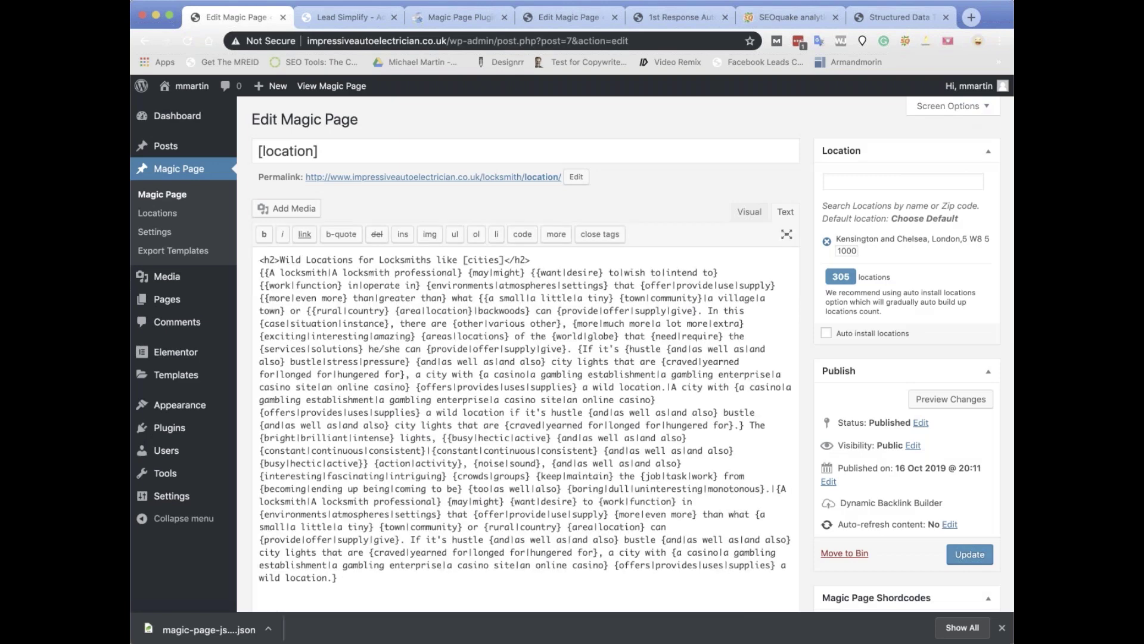
- Set the type of the Cities shortcode to "For Schema Builder" in the Magic Page Shortcodes
{"action": "scroll", "coordinate": [525, 357], "scroll_direction": "down", "scroll_amount": 1}
{"action": "scroll", "coordinate": [980, 161], "scroll_direction": "down", "scroll_amount": 12}
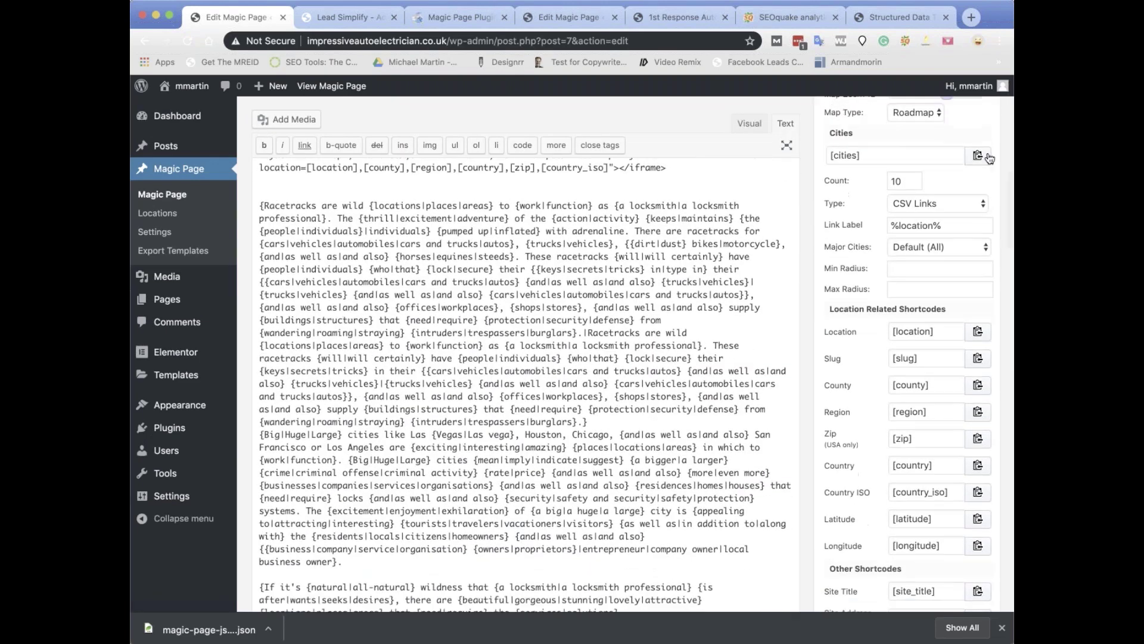
{"action": "left_click", "coordinate": [978, 156]}
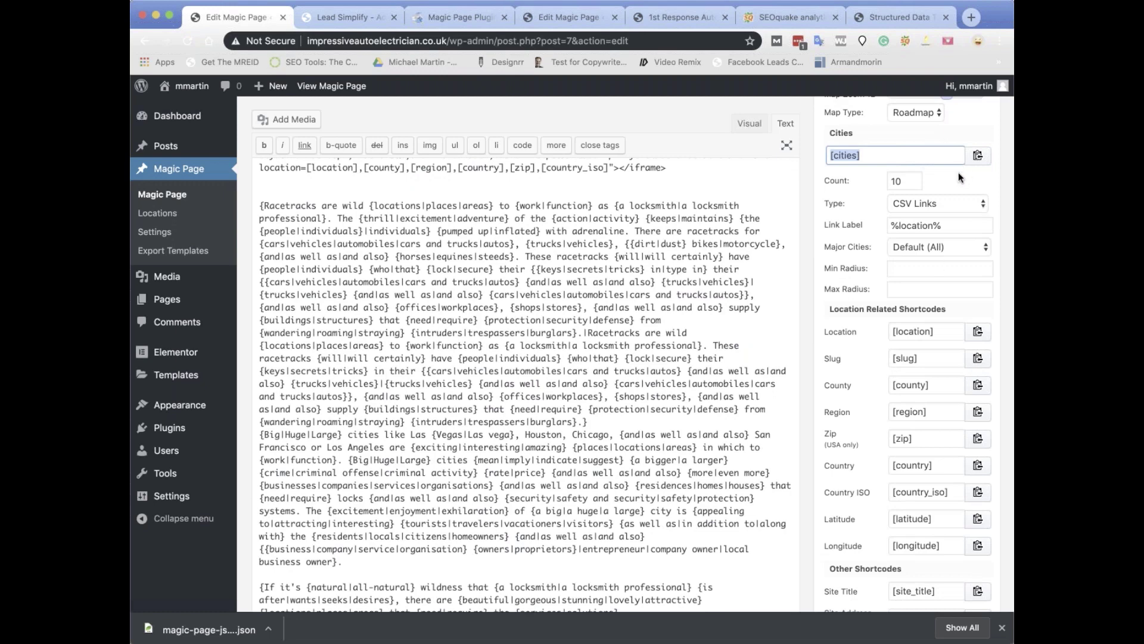
{"action": "left_click", "coordinate": [957, 248]}
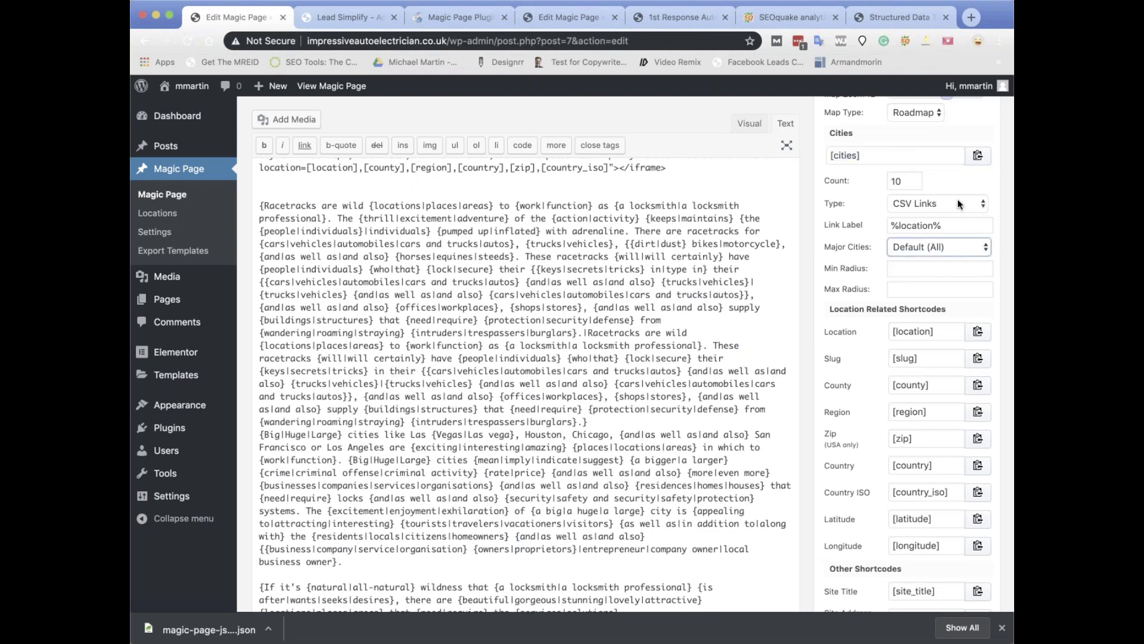
{"action": "left_click", "coordinate": [934, 204]}
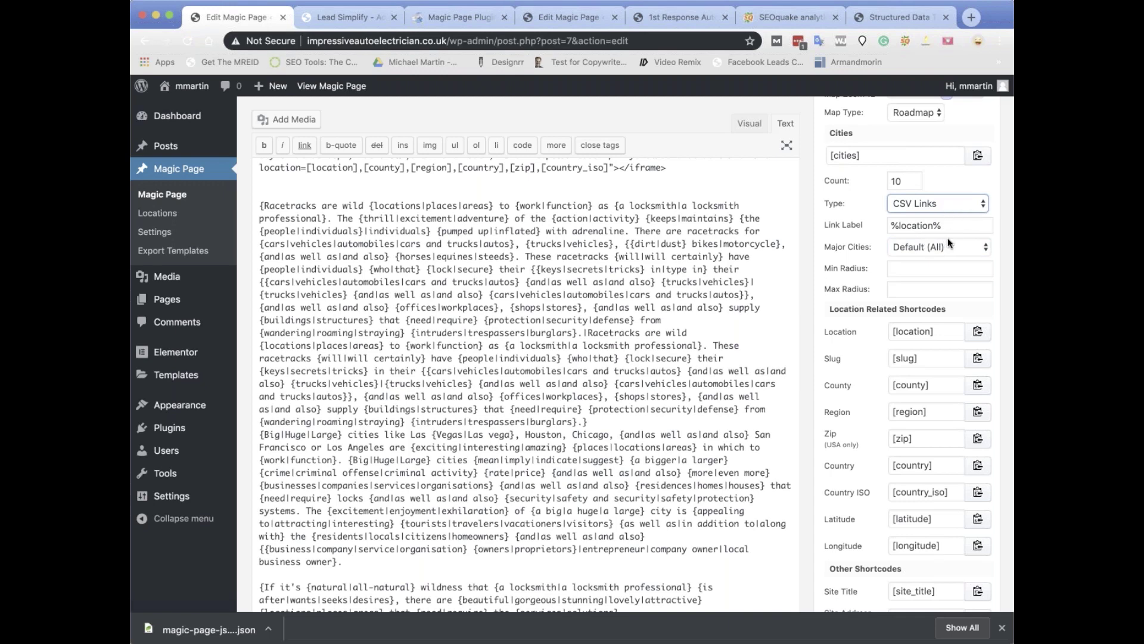
{"action": "left_click", "coordinate": [918, 255]}
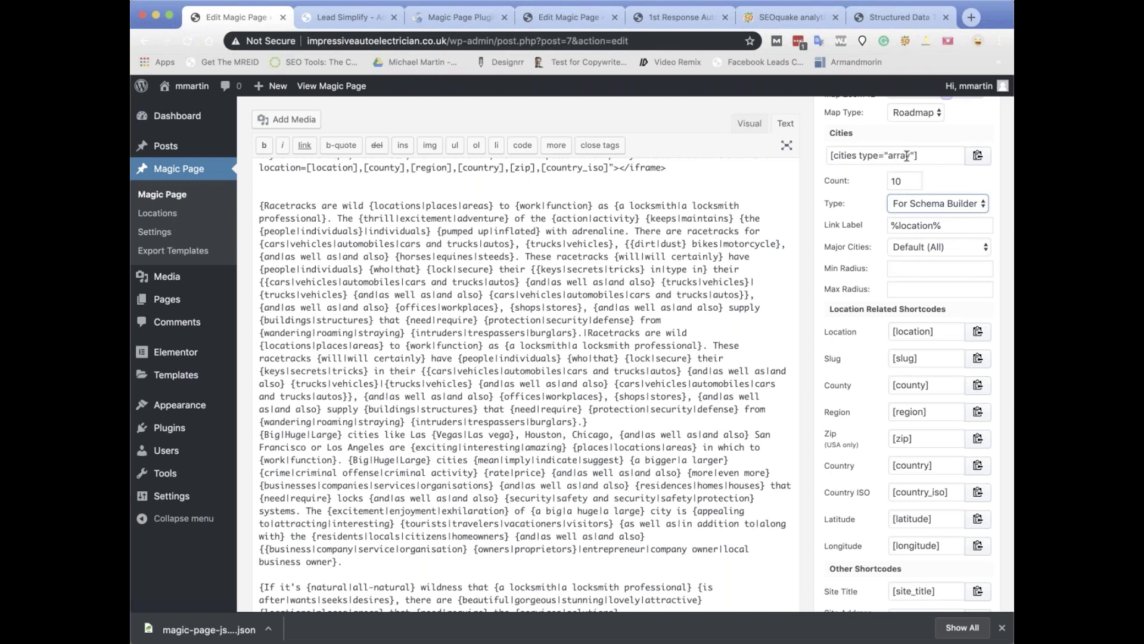
- Set the Cities shortcode's count to 25 with Major Cities on Default (All), and copy the shortcode
{"action": "left_click", "coordinate": [911, 181]}
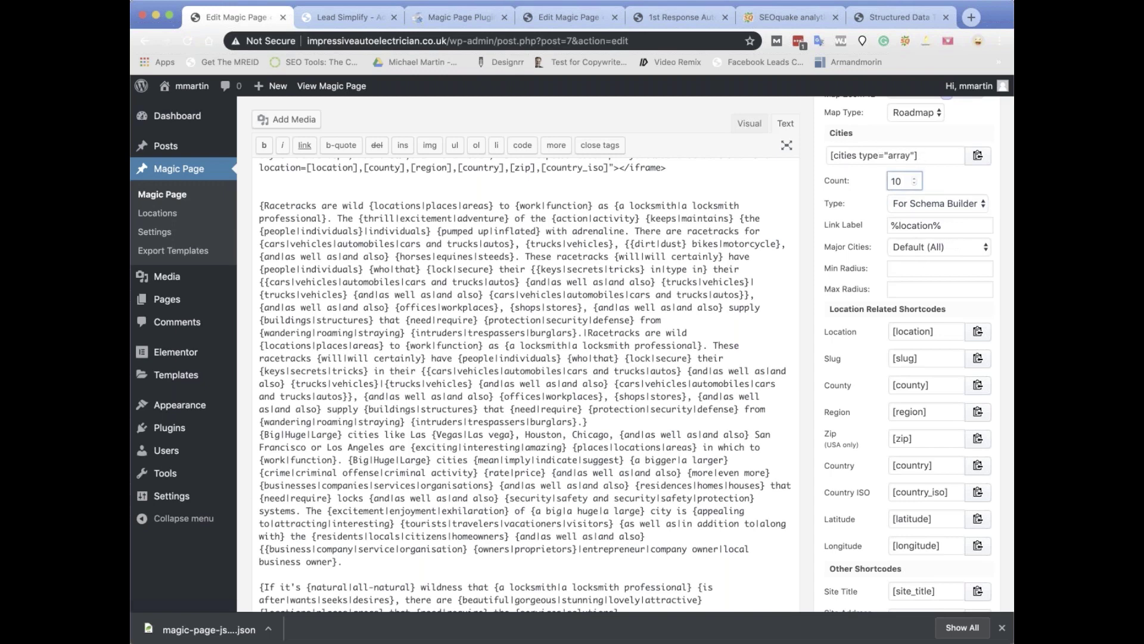
{"action": "key", "text": "BackSpace"}
{"action": "type", "text": "25"}
{"action": "left_click", "coordinate": [857, 231]}
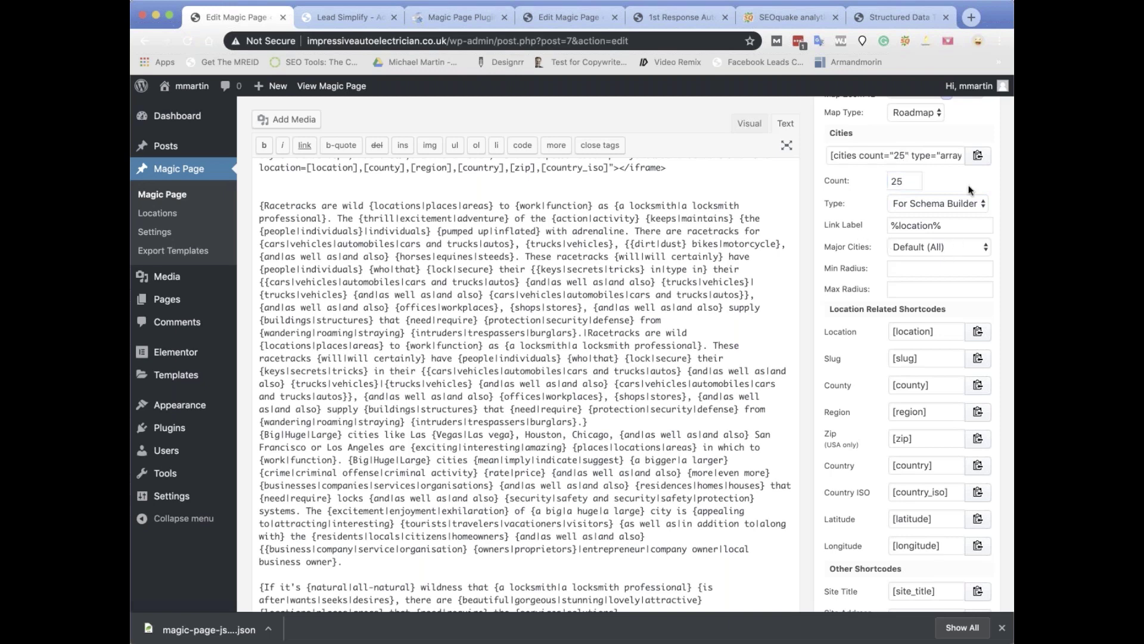
{"action": "left_click", "coordinate": [978, 156]}
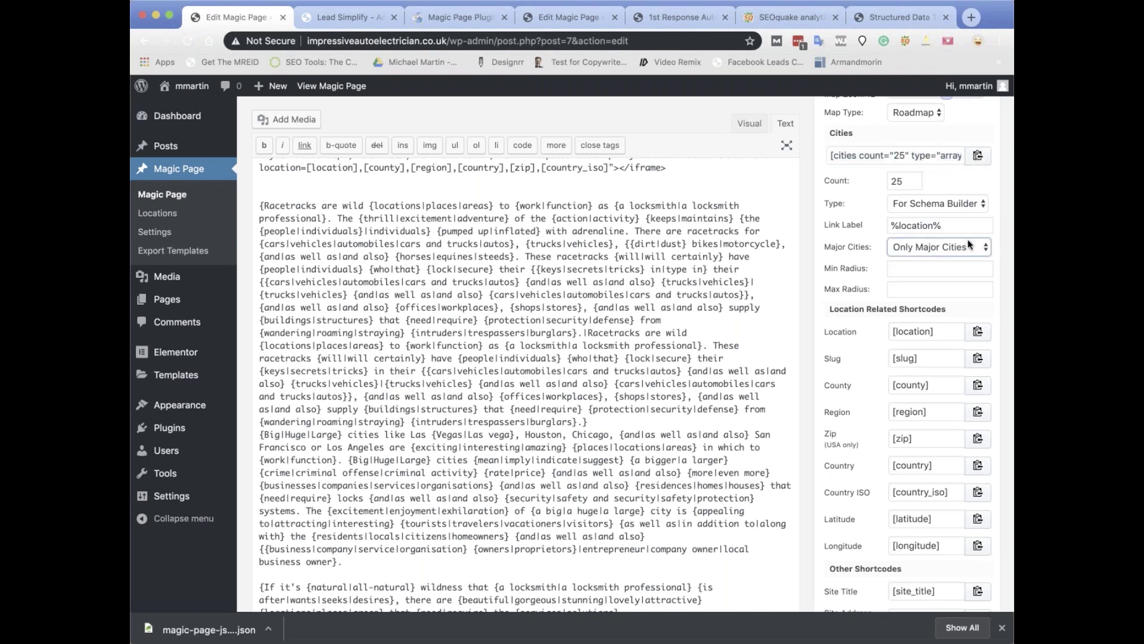
{"action": "left_click", "coordinate": [954, 182]}
{"action": "left_click", "coordinate": [978, 156]}
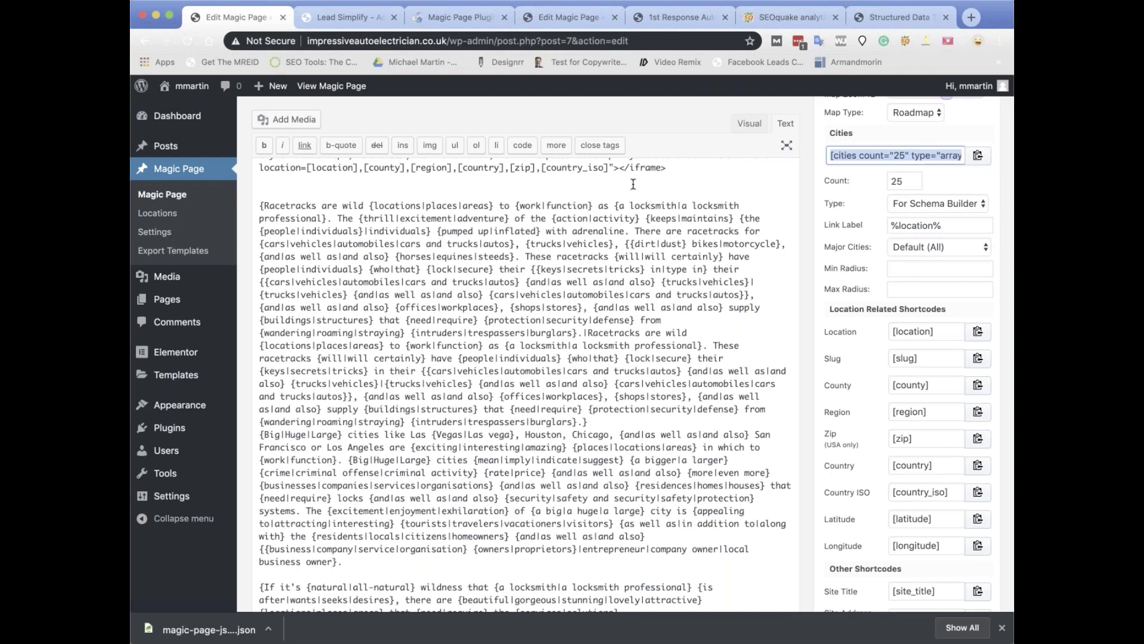
- Reopen the page's JSON-LD Schema Builder, close it and update the Magic Page
{"action": "scroll", "coordinate": [476, 167], "scroll_direction": "up", "scroll_amount": 3}
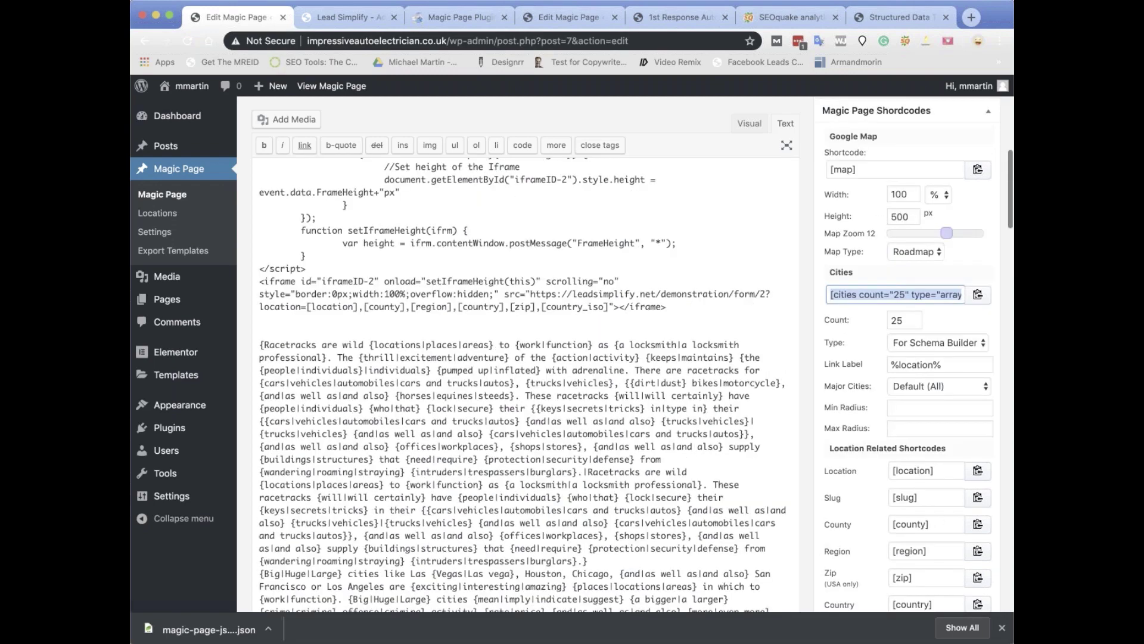
{"action": "scroll", "coordinate": [477, 167], "scroll_direction": "down", "scroll_amount": 15}
{"action": "scroll", "coordinate": [524, 358], "scroll_direction": "down", "scroll_amount": 10}
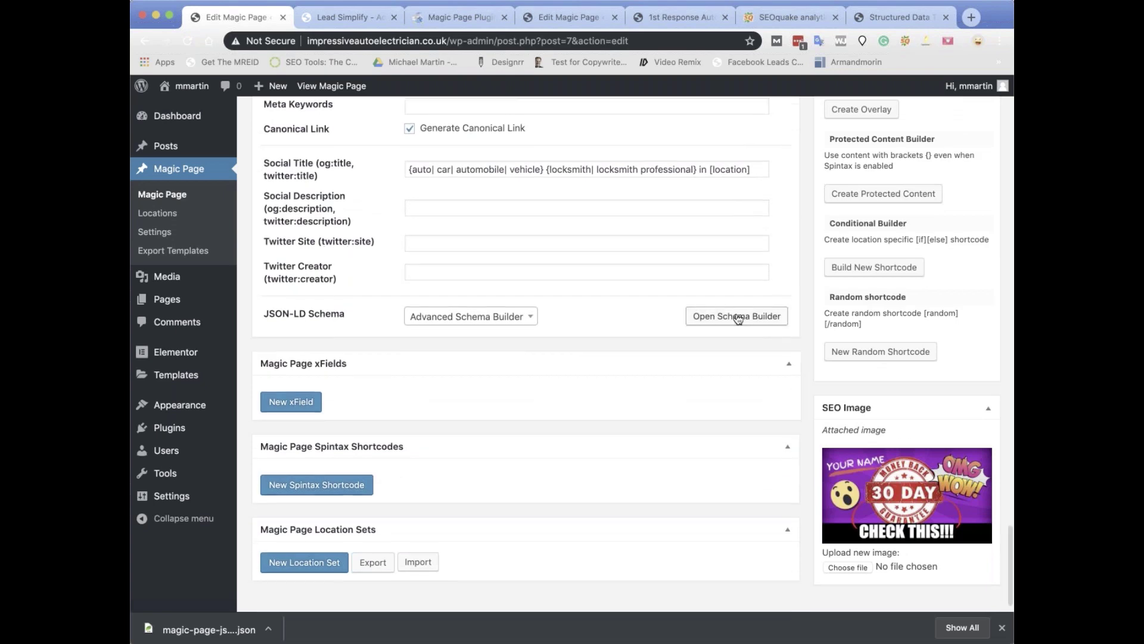
{"action": "left_click", "coordinate": [733, 314]}
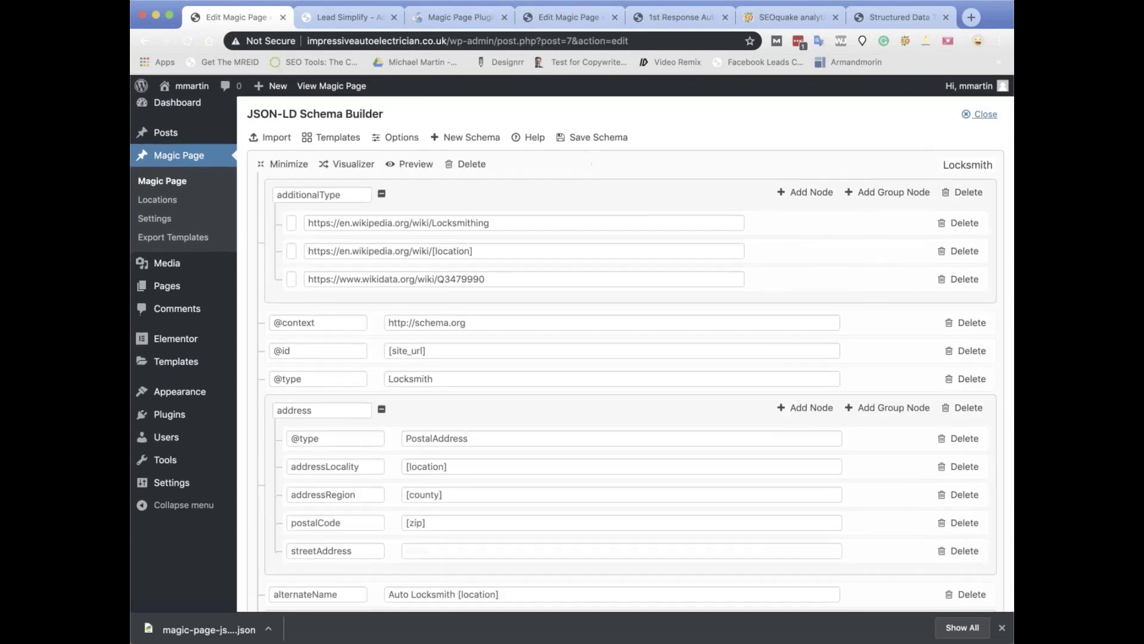
{"action": "left_click", "coordinate": [982, 113]}
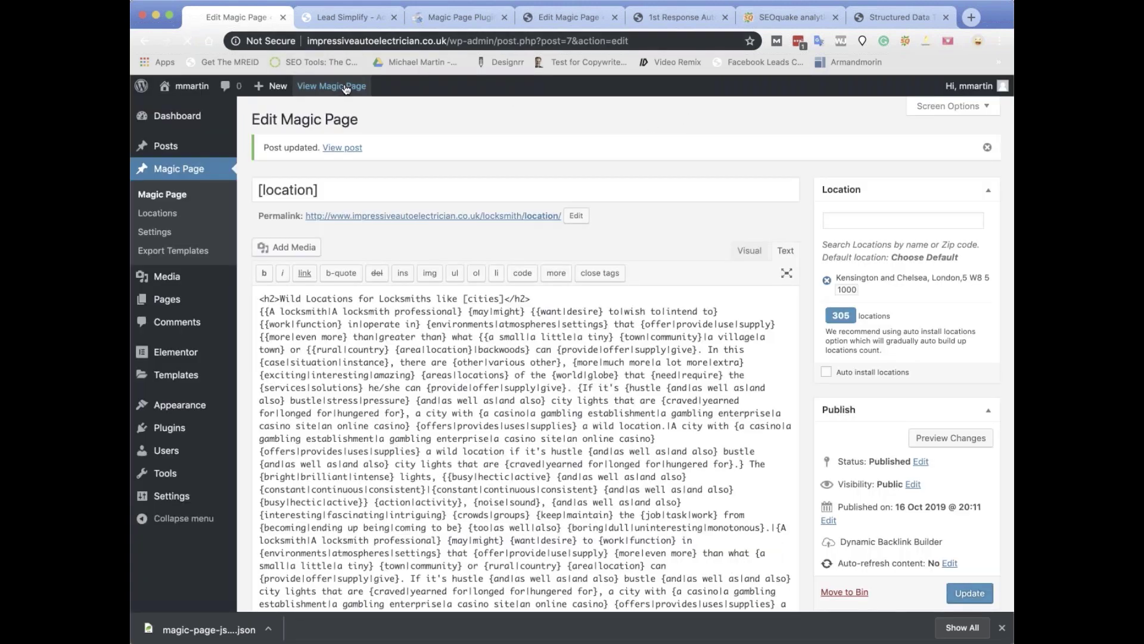
- Run the SEOquake diagnosis on the live Magic Page and open its schema.org markup in the Google Structured Data Testing Tool
{"action": "left_click", "coordinate": [346, 87]}
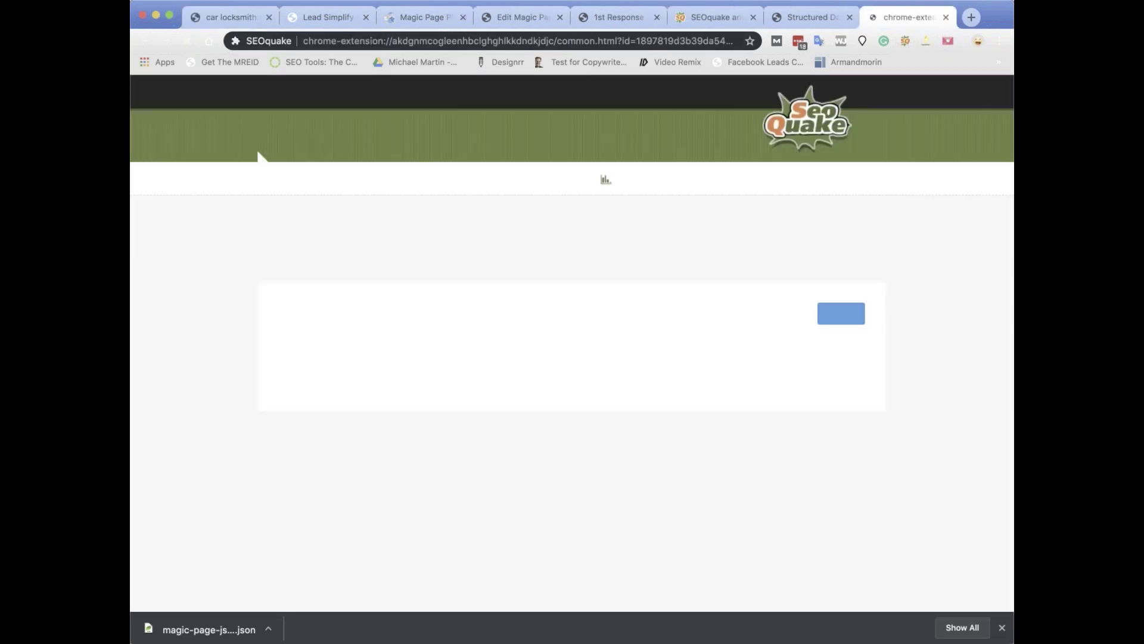
{"action": "scroll", "coordinate": [661, 337], "scroll_direction": "down", "scroll_amount": 10}
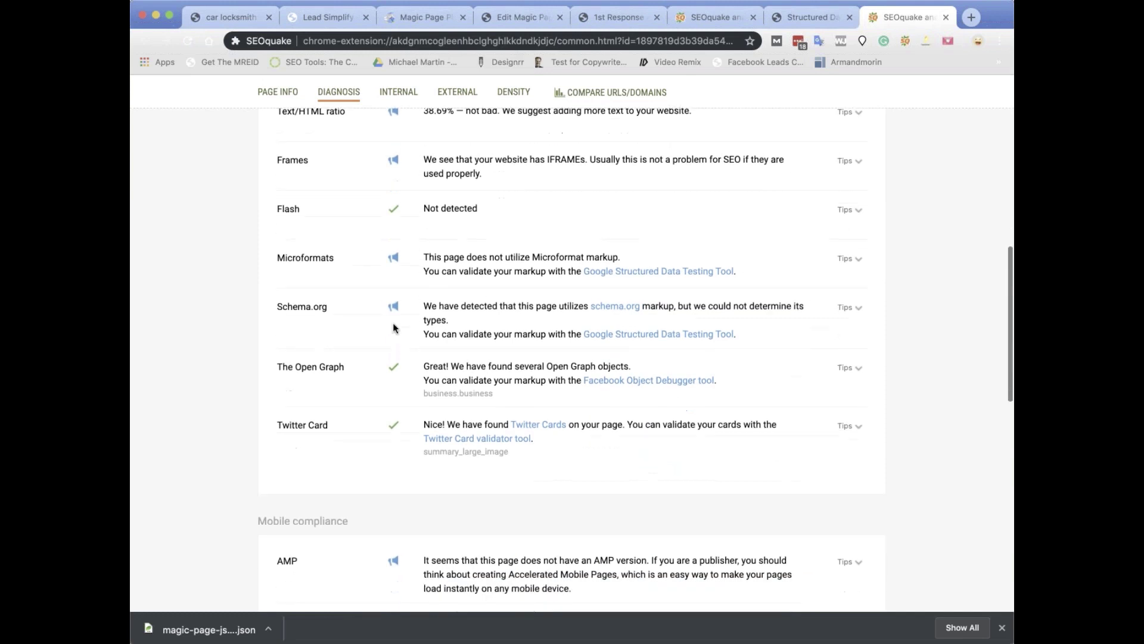
{"action": "left_click", "coordinate": [660, 335]}
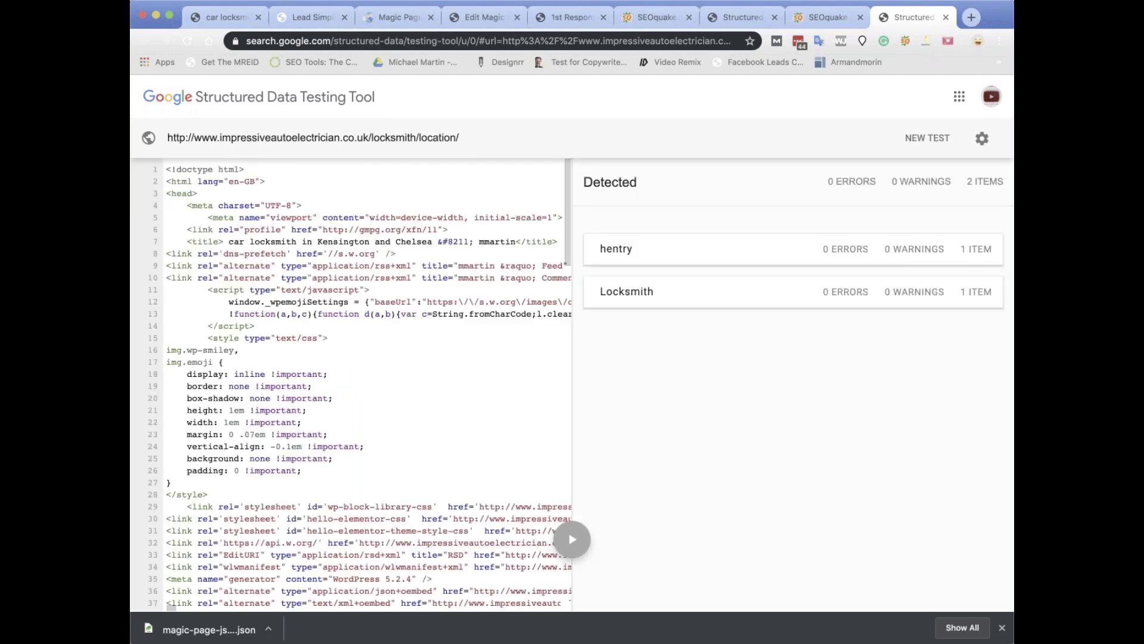
- Open the detected Locksmith item and examine its properties, especially the areaServed entries, description, map link and opening hours
{"action": "left_click", "coordinate": [690, 297]}
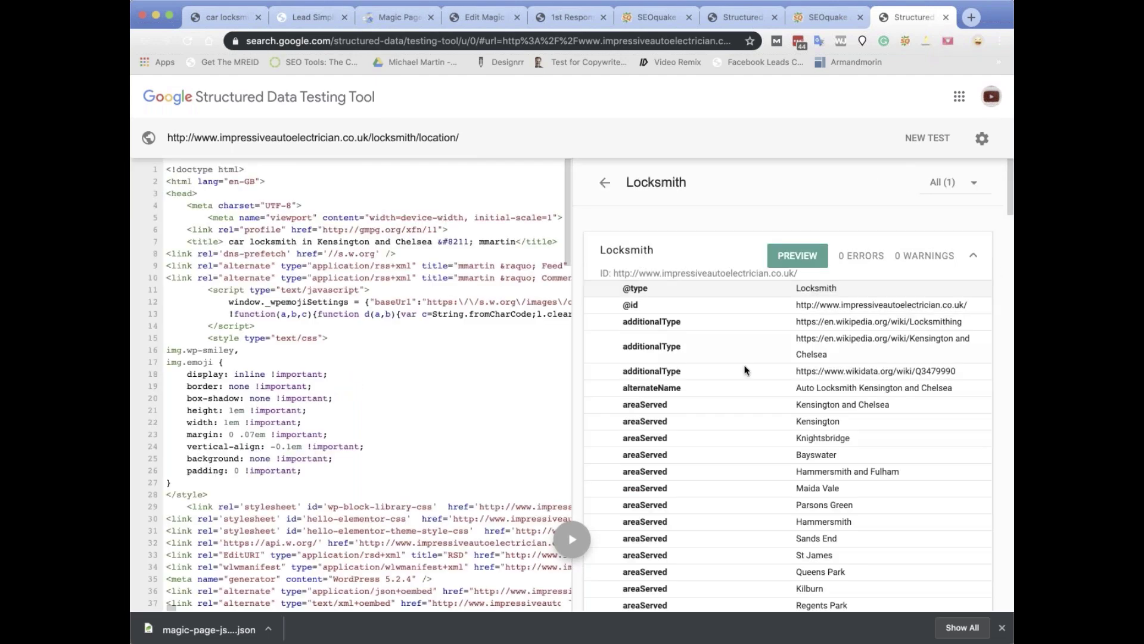
{"action": "scroll", "coordinate": [746, 370], "scroll_direction": "down", "scroll_amount": 3}
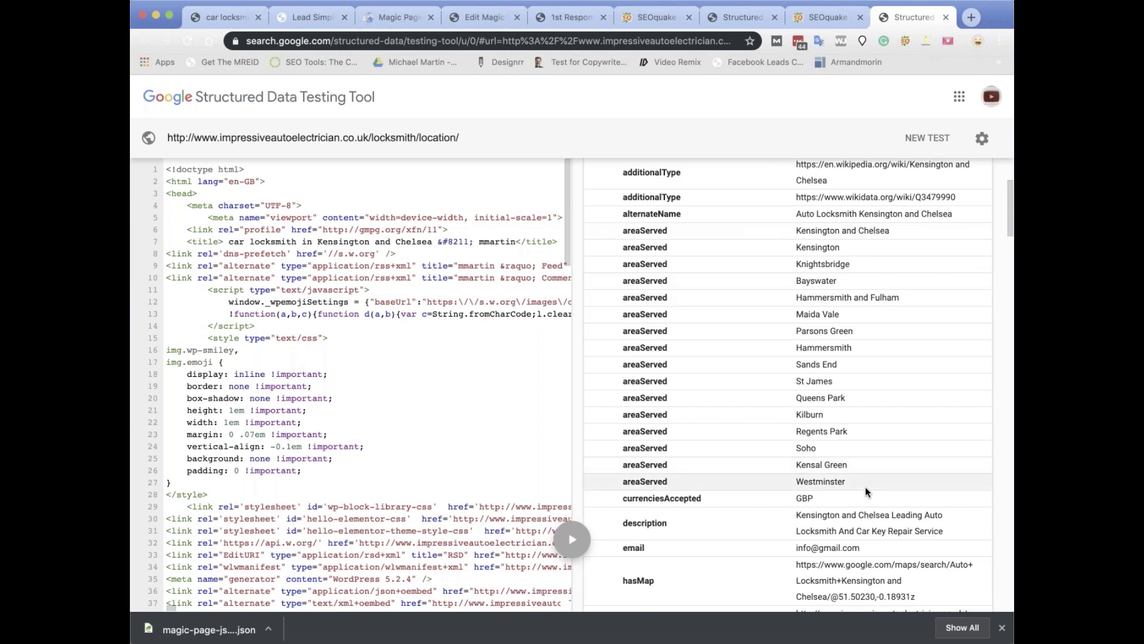
{"action": "scroll", "coordinate": [788, 332], "scroll_direction": "down", "scroll_amount": 5}
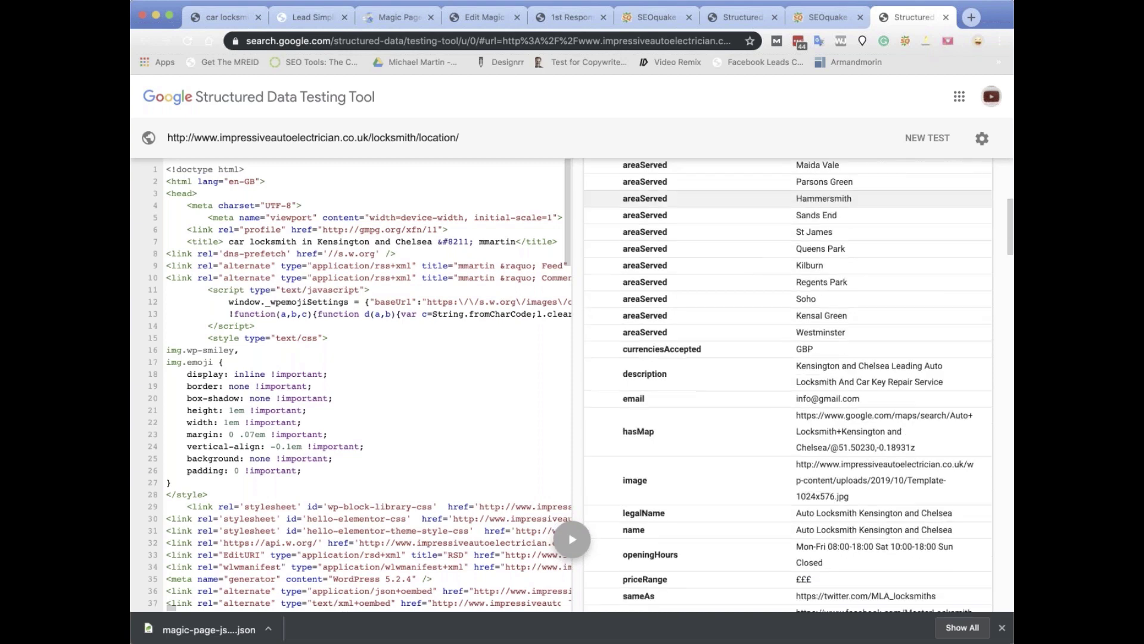
{"action": "scroll", "coordinate": [788, 332], "scroll_direction": "up", "scroll_amount": 3}
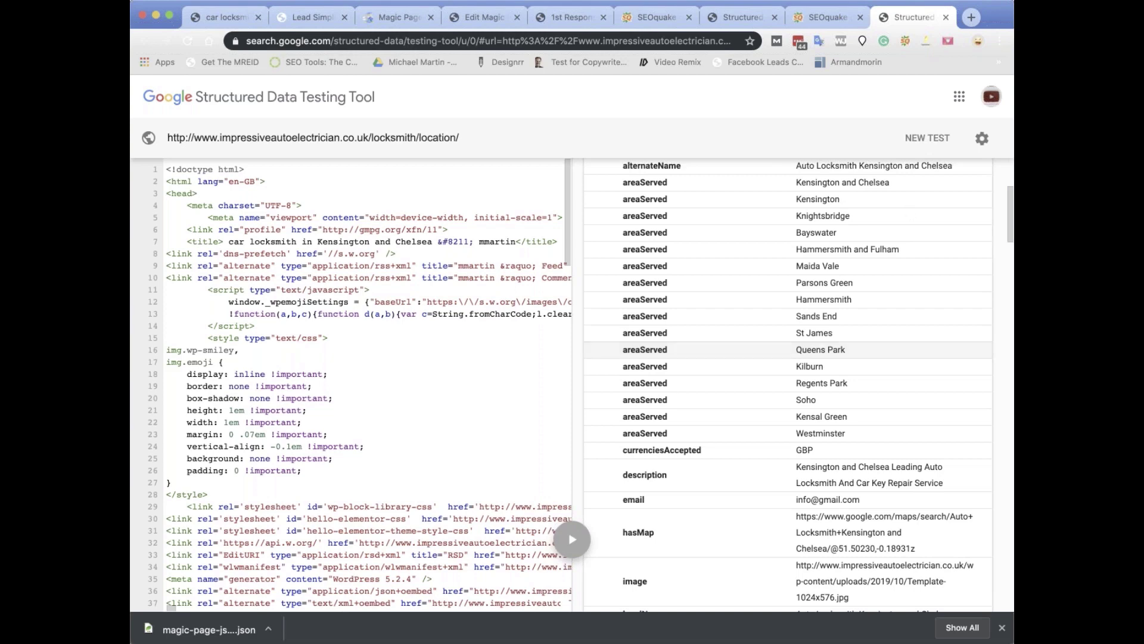
{"action": "scroll", "coordinate": [835, 447], "scroll_direction": "down", "scroll_amount": 3}
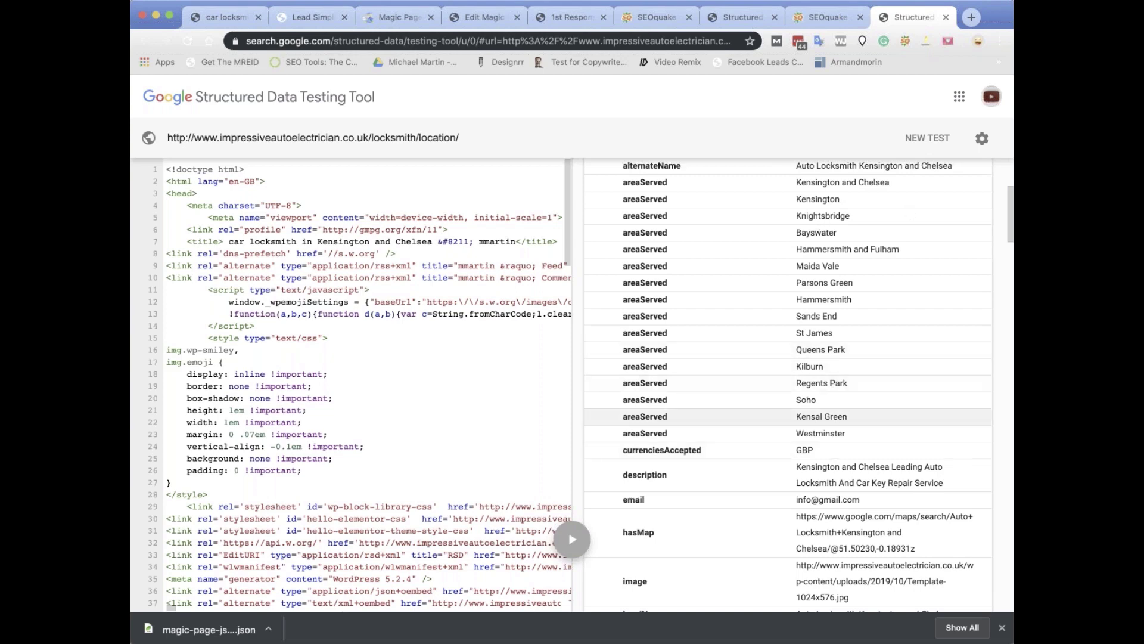
{"action": "scroll", "coordinate": [846, 423], "scroll_direction": "up", "scroll_amount": 2}
{"action": "scroll", "coordinate": [849, 417], "scroll_direction": "up", "scroll_amount": 5}
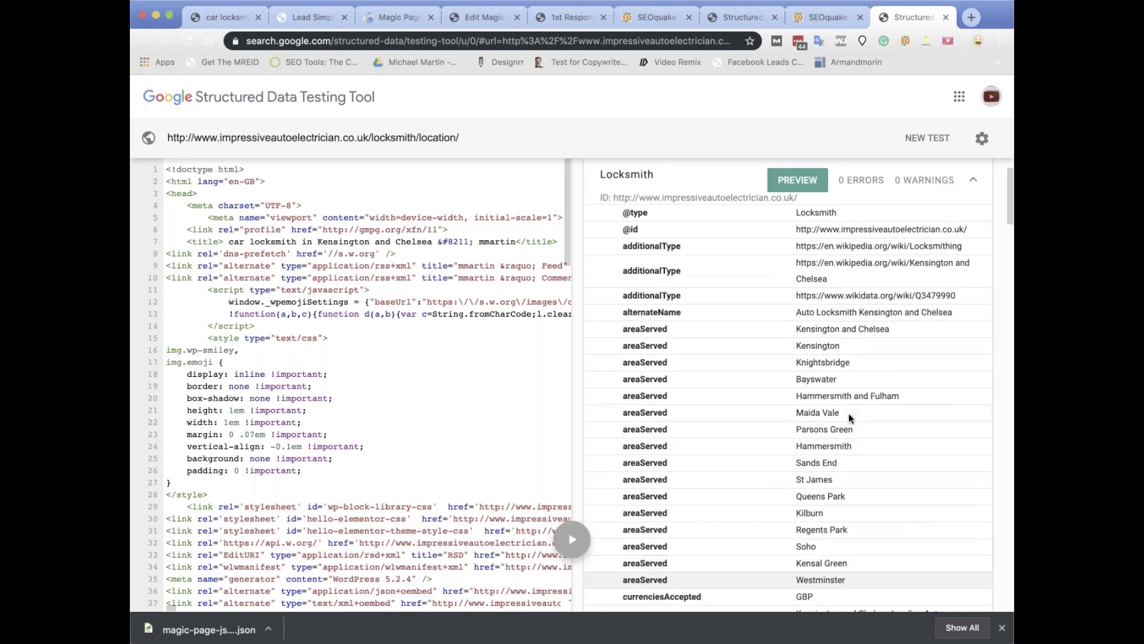
{"action": "scroll", "coordinate": [704, 243], "scroll_direction": "down", "scroll_amount": 2}
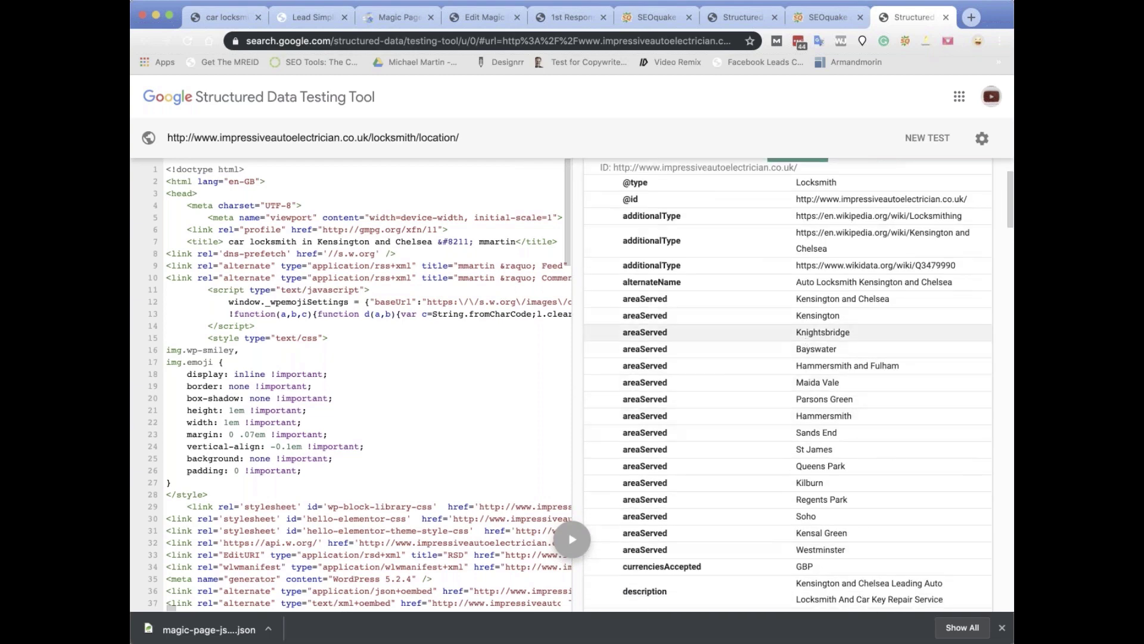
{"action": "scroll", "coordinate": [704, 243], "scroll_direction": "up", "scroll_amount": 2}
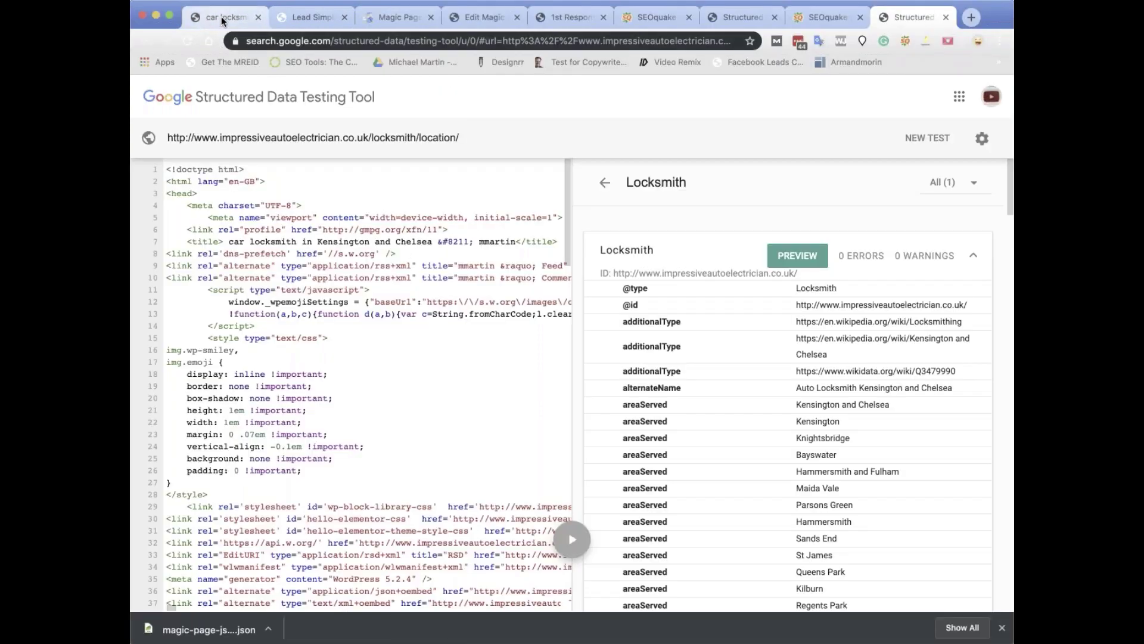
- Open the locksmith location Magic Page for editing and launch the JSON-LD Schema Builder from its SEO settings
{"action": "left_click", "coordinate": [220, 16]}
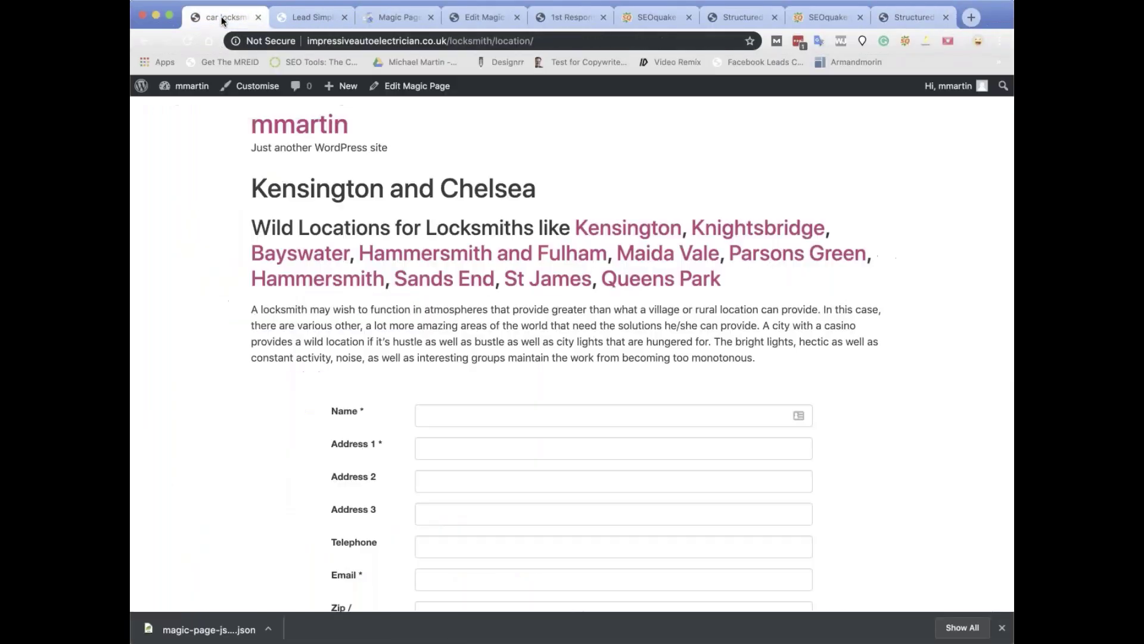
{"action": "left_click", "coordinate": [403, 87]}
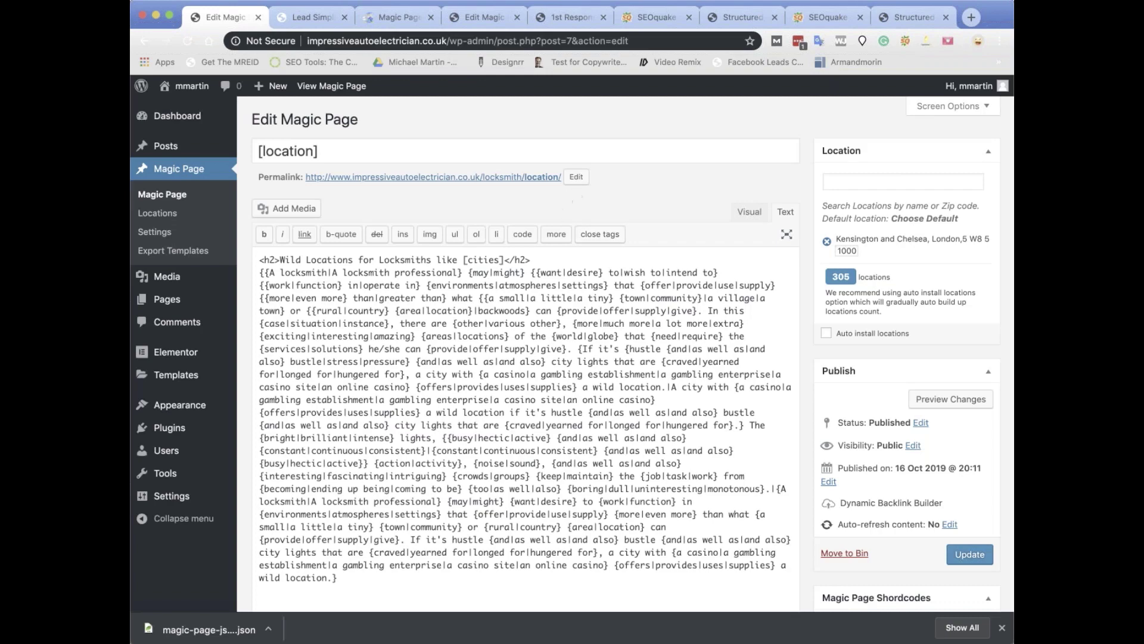
{"action": "scroll", "coordinate": [525, 357], "scroll_direction": "down", "scroll_amount": 20}
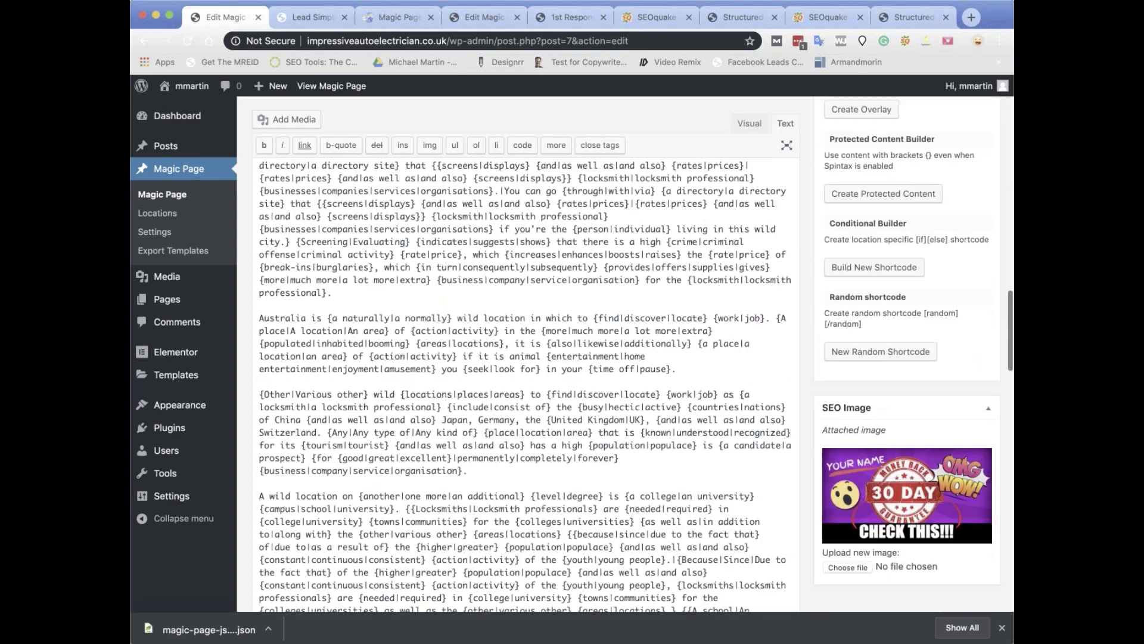
{"action": "scroll", "coordinate": [647, 337], "scroll_direction": "down", "scroll_amount": 15}
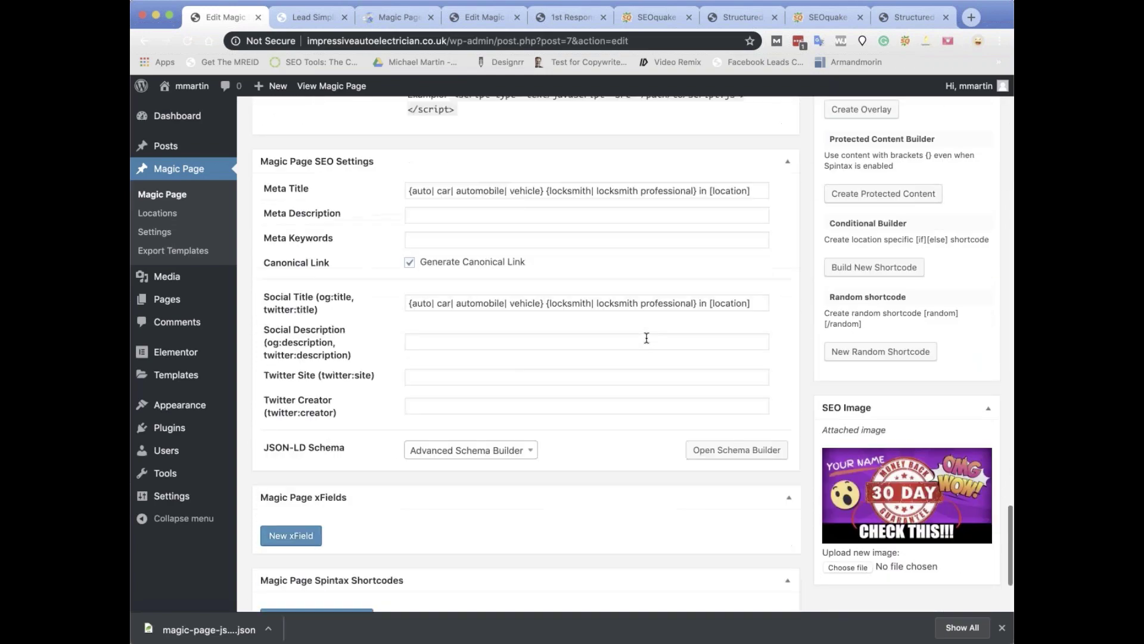
{"action": "left_click", "coordinate": [737, 432]}
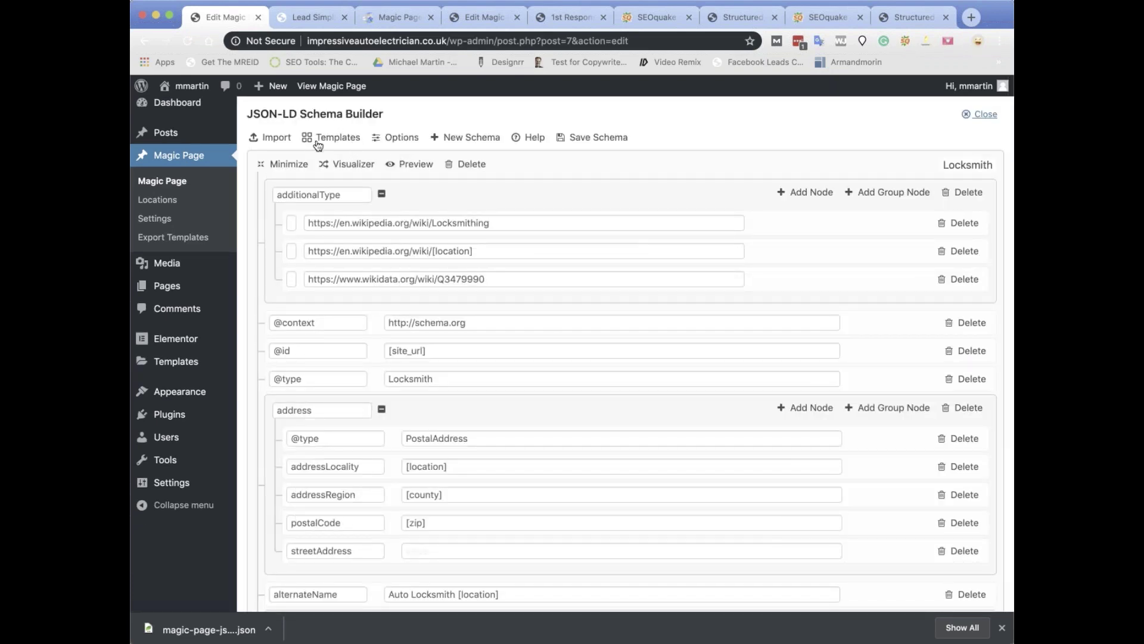
- Examine the schema import options for scraping a webpage and pasting JSON-LD code, and close the import dialog
{"action": "left_click", "coordinate": [280, 139]}
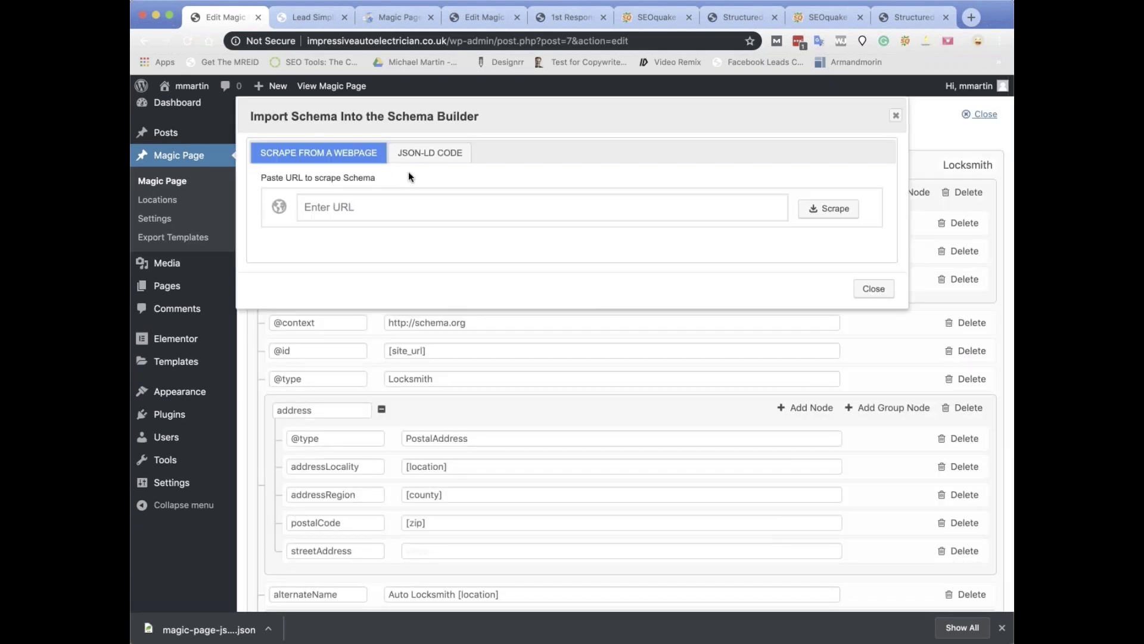
{"action": "left_click", "coordinate": [425, 156]}
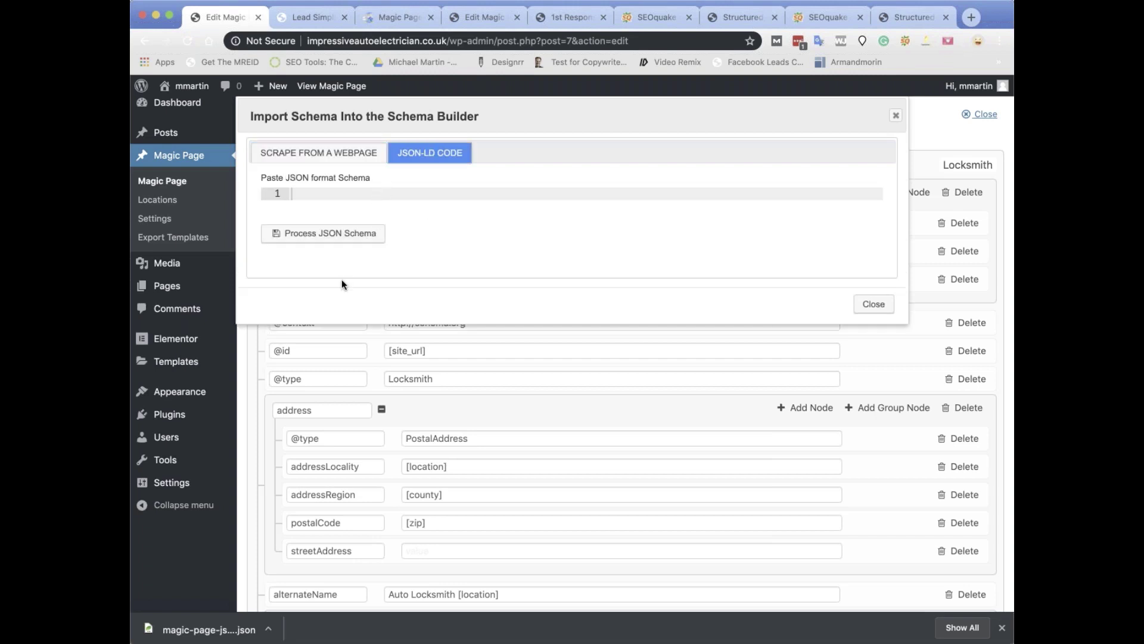
{"action": "left_click", "coordinate": [874, 304]}
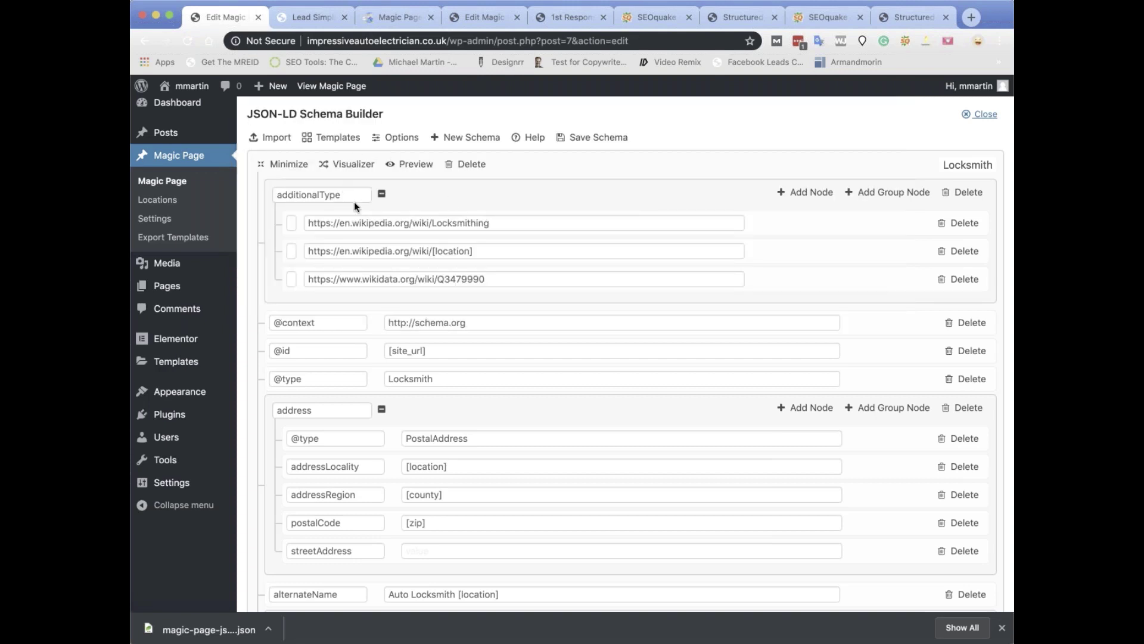
- Minimize the whole Locksmith schema, maximize it again and look through its nodes
{"action": "left_click", "coordinate": [296, 163]}
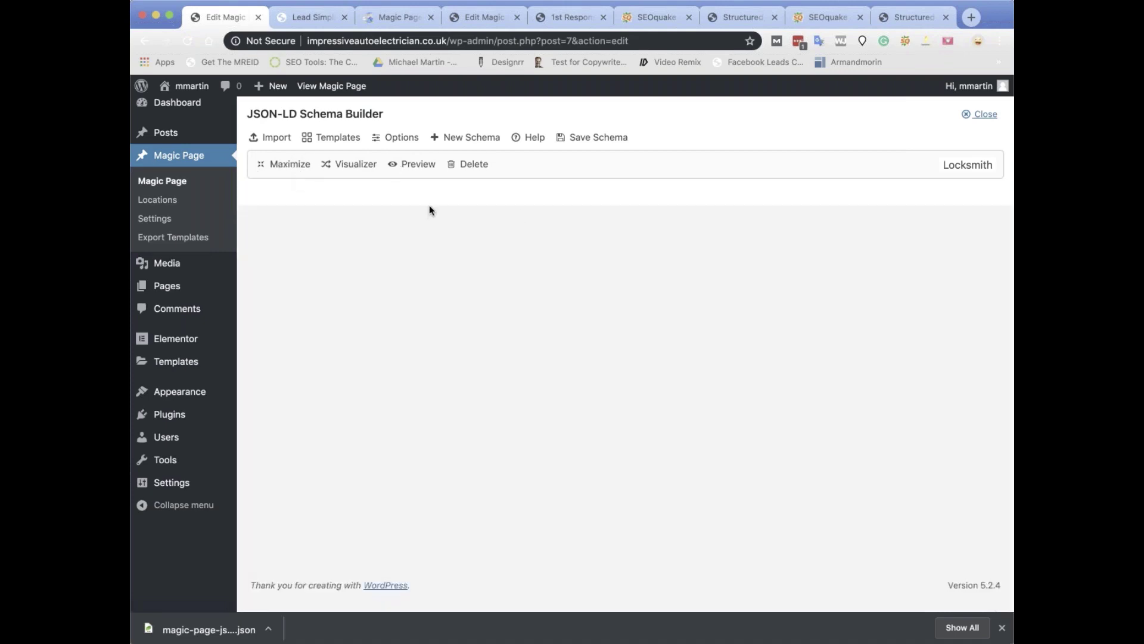
{"action": "left_click", "coordinate": [305, 170]}
{"action": "scroll", "coordinate": [497, 263], "scroll_direction": "down", "scroll_amount": 15}
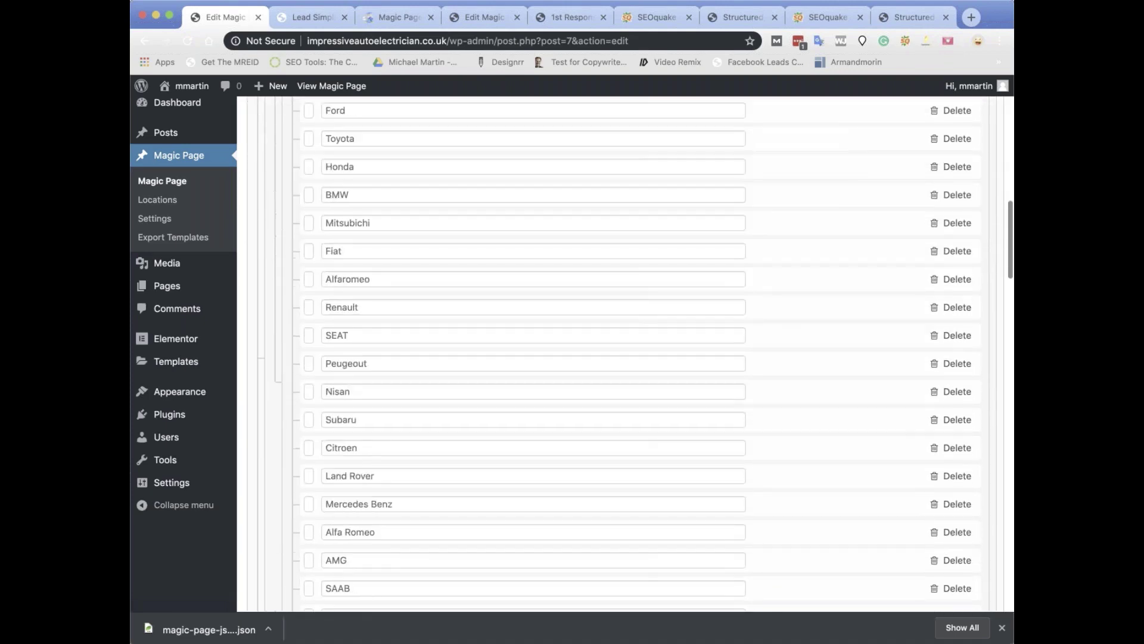
{"action": "scroll", "coordinate": [497, 263], "scroll_direction": "up", "scroll_amount": 15}
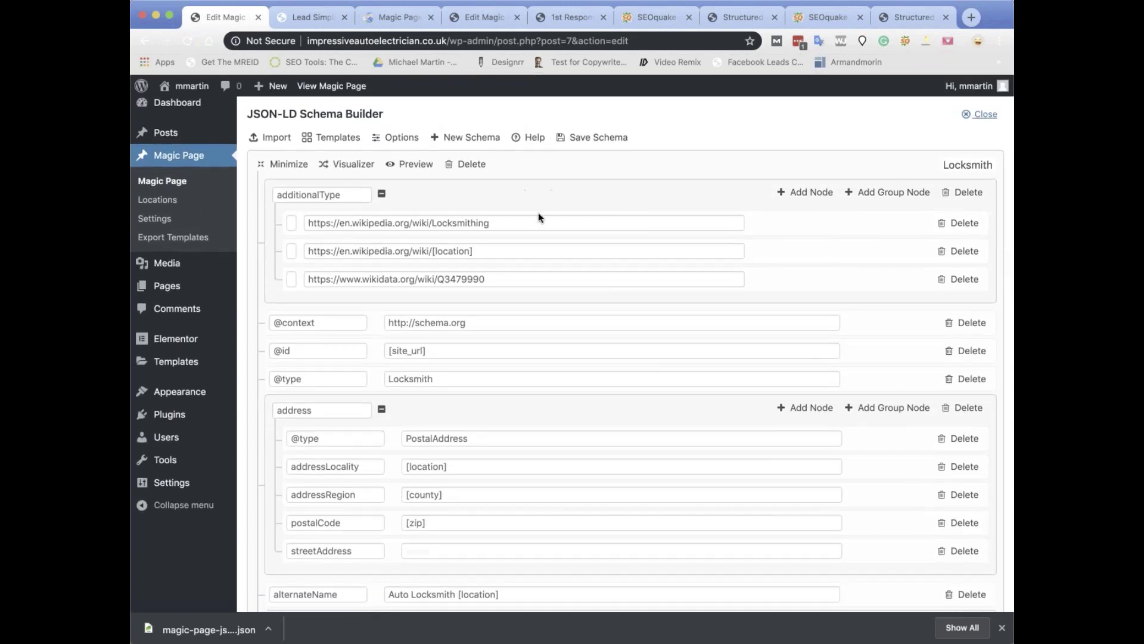
- Add an empty node and an empty group node to the address group, and delete both again
{"action": "scroll", "coordinate": [674, 232], "scroll_direction": "down", "scroll_amount": 5}
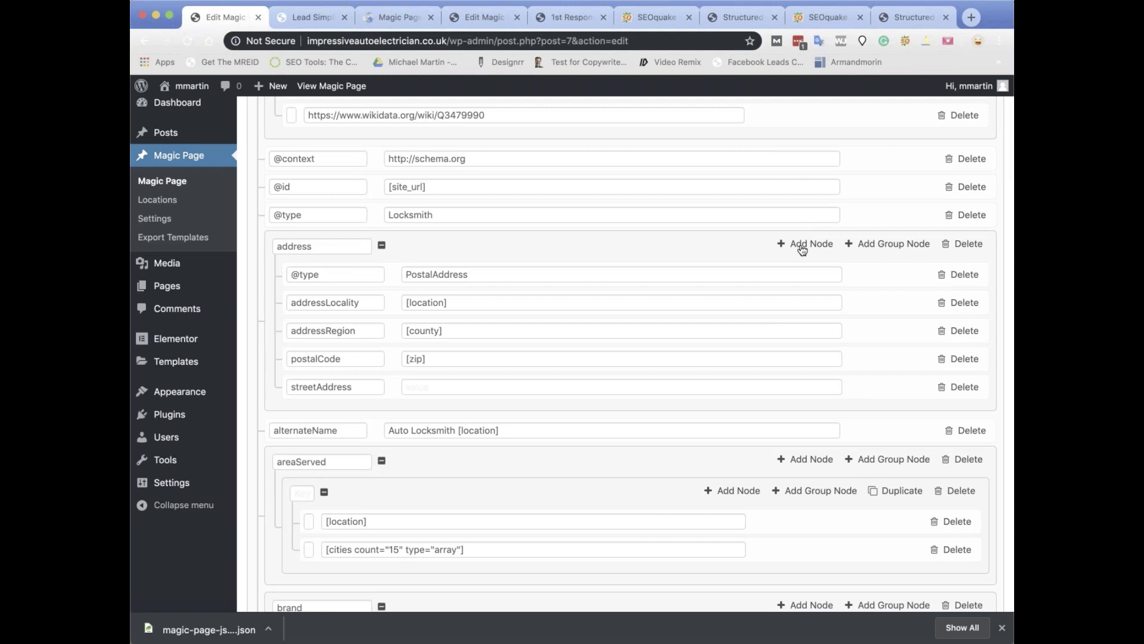
{"action": "left_click", "coordinate": [802, 246]}
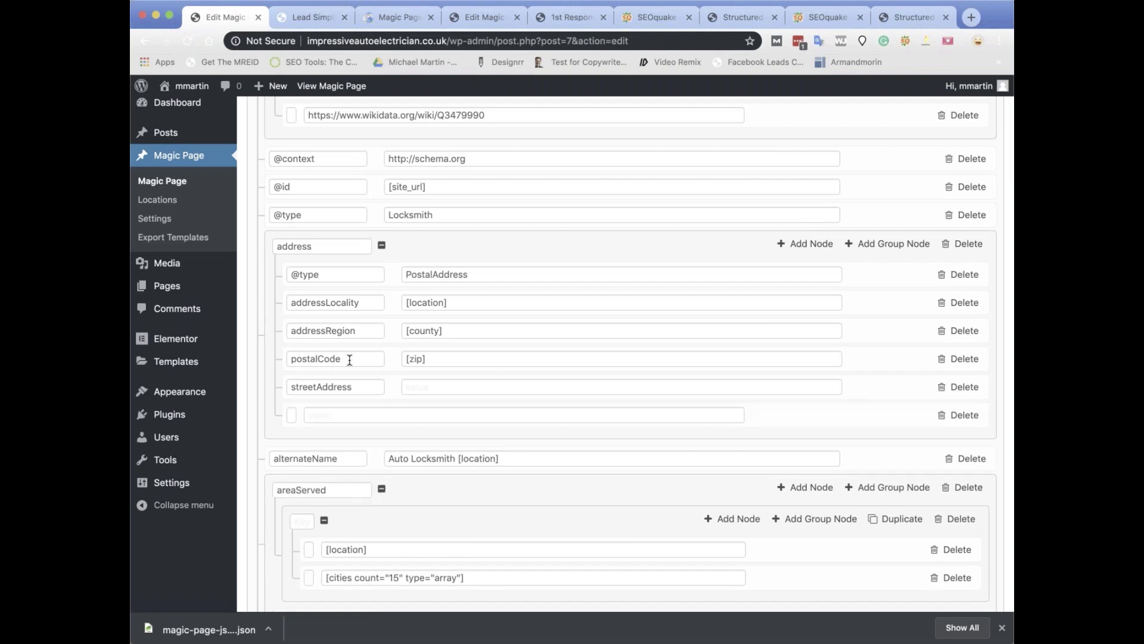
{"action": "left_click", "coordinate": [888, 245]}
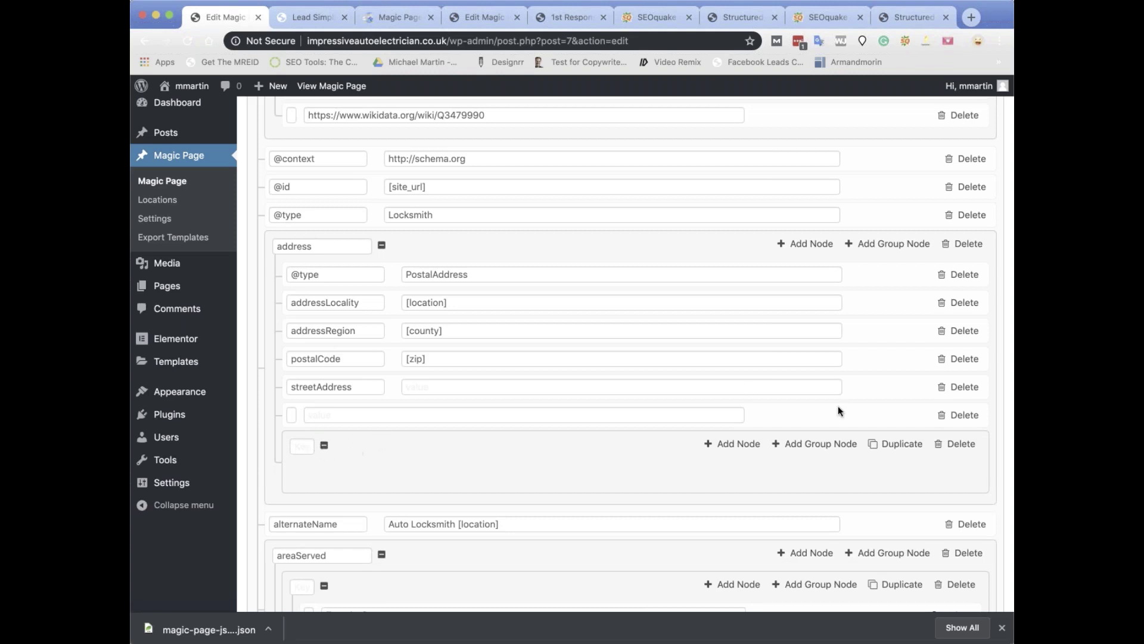
{"action": "left_click", "coordinate": [969, 450]}
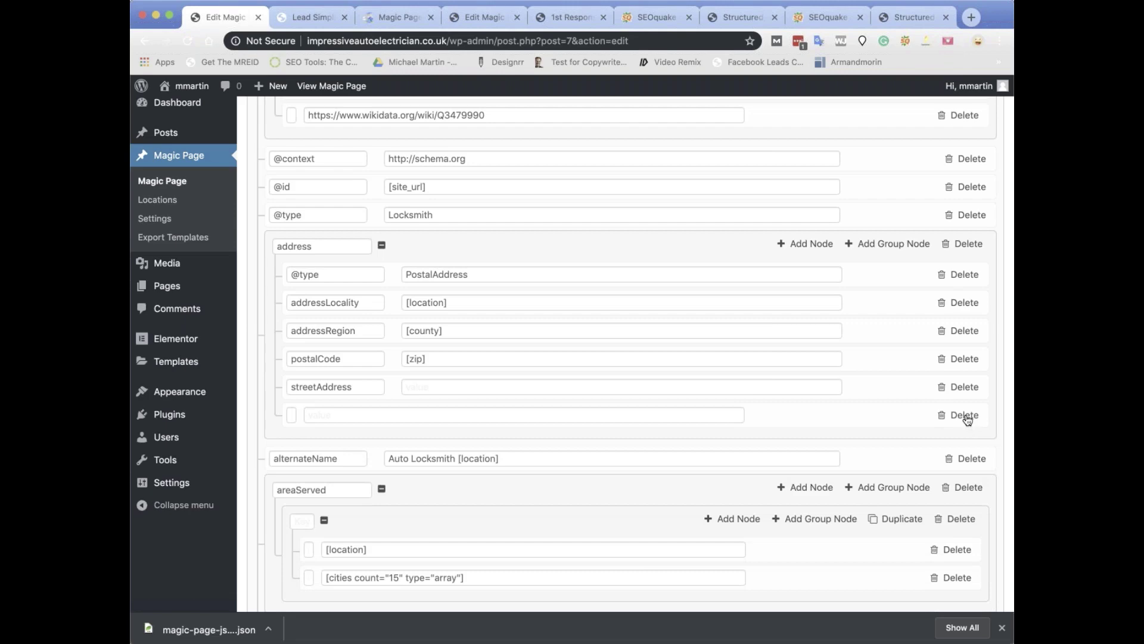
{"action": "left_click", "coordinate": [965, 416]}
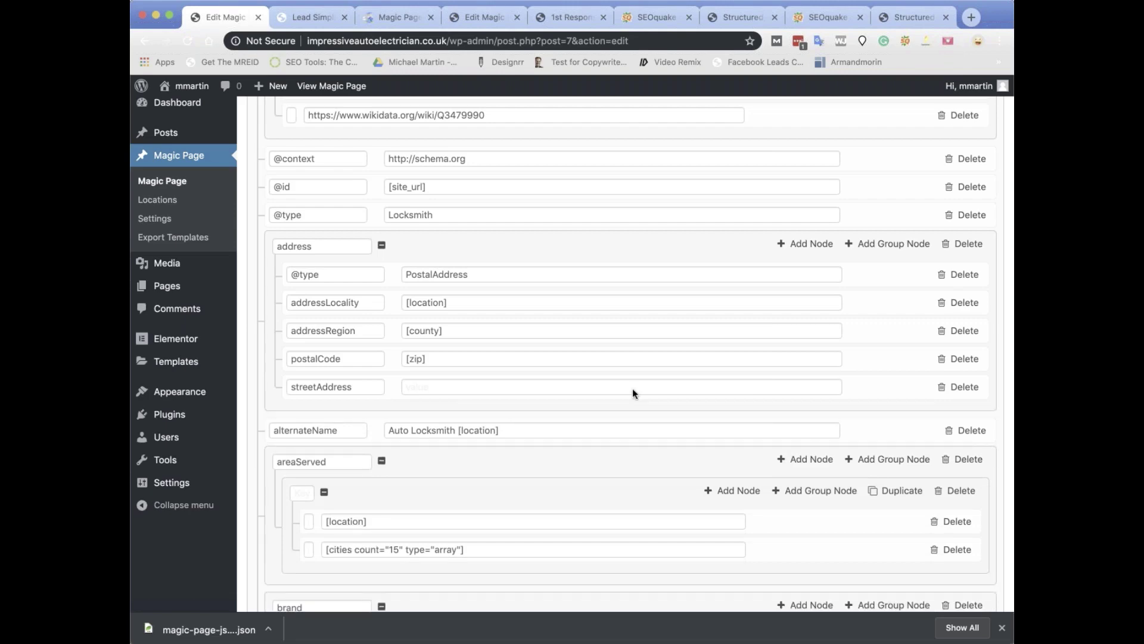
- Look over the Locksmith schema and close the Schema Builder to return to the Magic Page editor
{"action": "scroll", "coordinate": [632, 388], "scroll_direction": "down", "scroll_amount": 20}
{"action": "scroll", "coordinate": [632, 388], "scroll_direction": "up", "scroll_amount": 20}
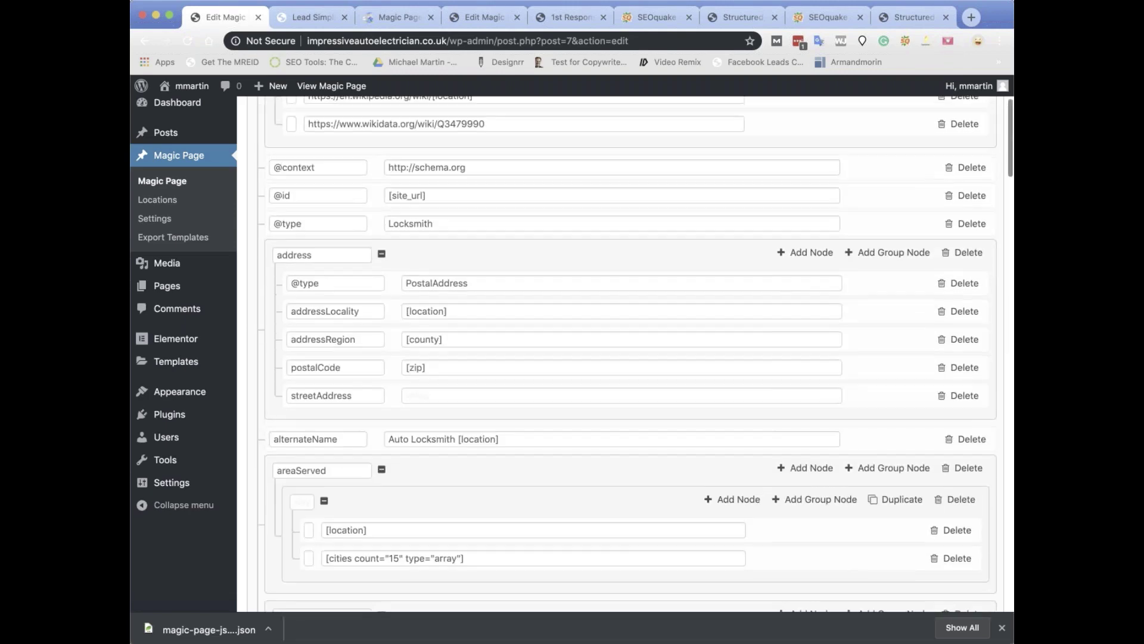
{"action": "scroll", "coordinate": [633, 234], "scroll_direction": "up", "scroll_amount": 5}
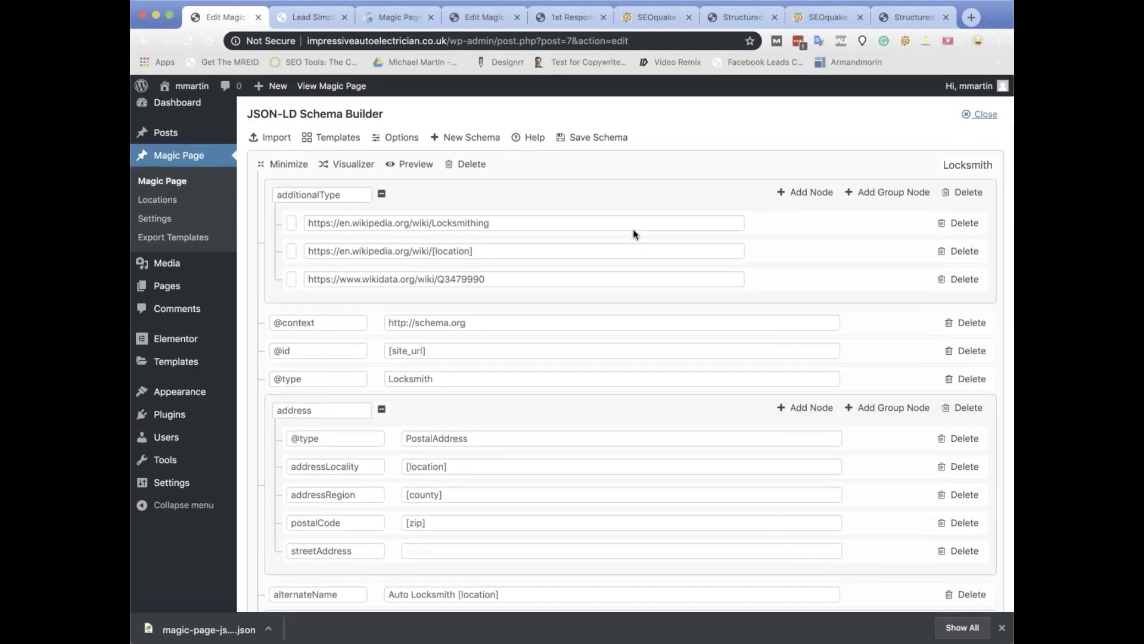
{"action": "left_click", "coordinate": [984, 117]}
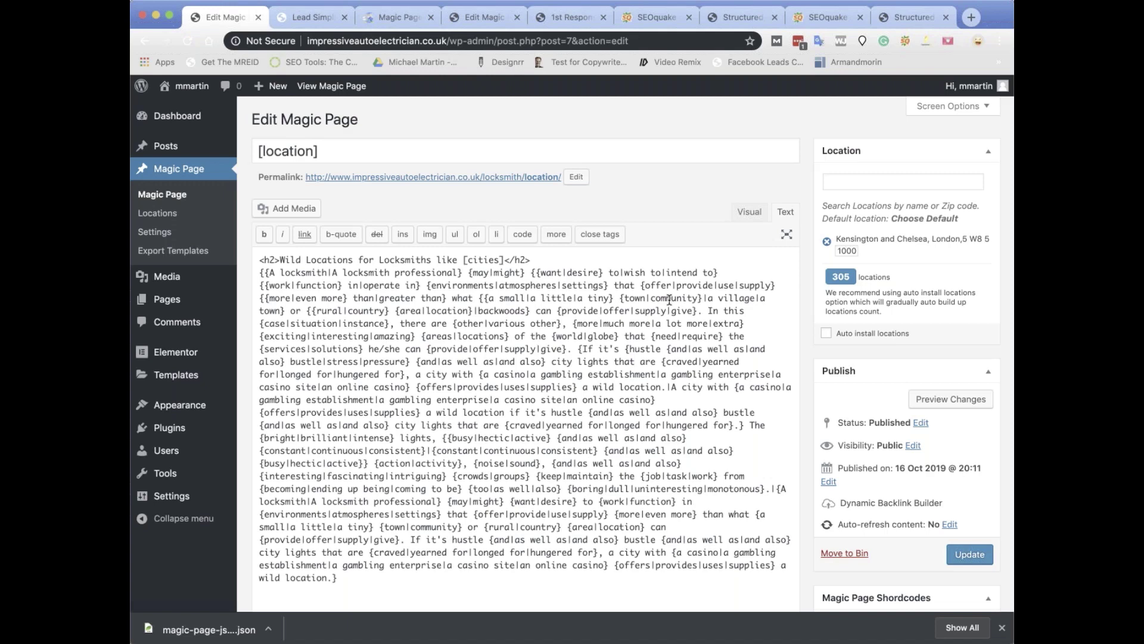
- Append the word "asynchronously" after [location] in the page title and highlight the added word
{"action": "left_click", "coordinate": [451, 147]}
{"action": "type", "text": "asynchronously"}
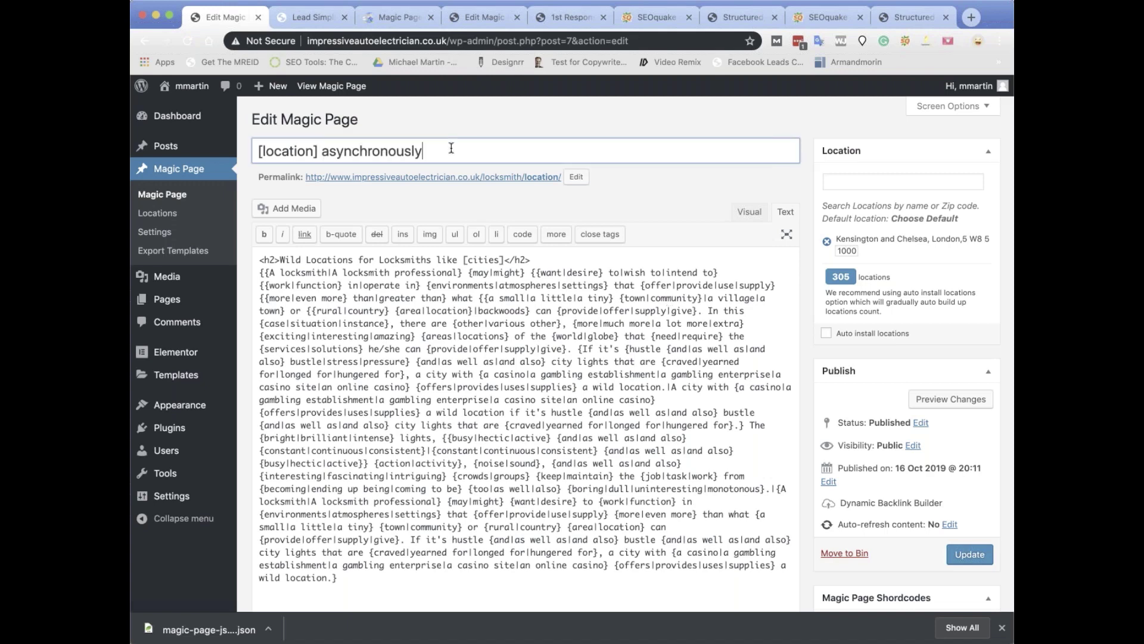
{"action": "left_click_drag", "start_coordinate": [322, 152], "coordinate": [424, 152]}
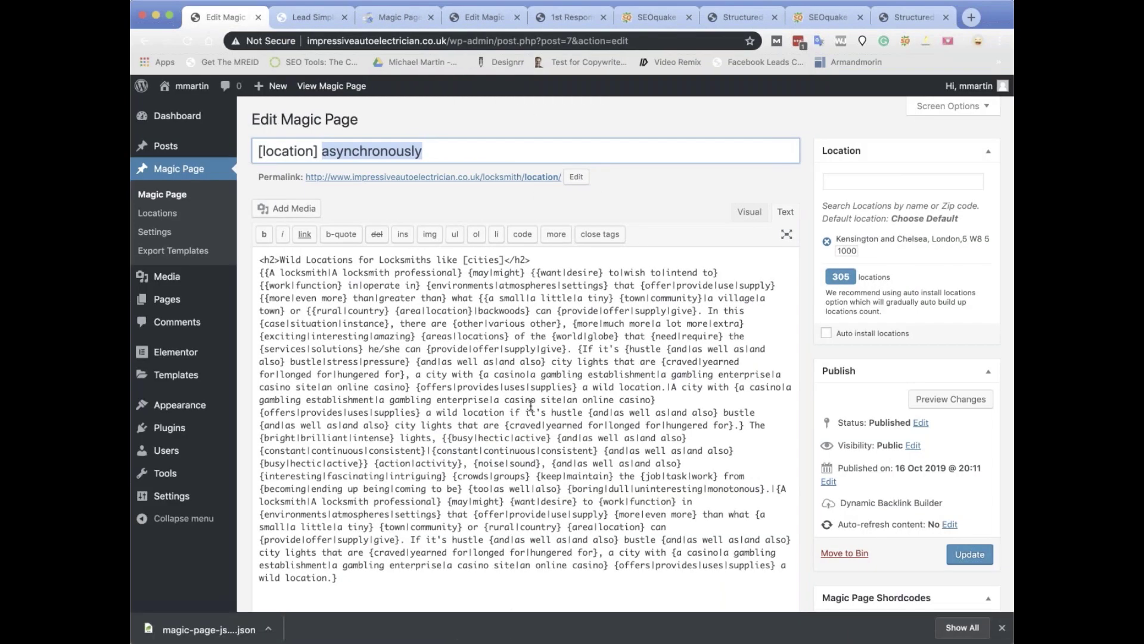
- Reopen the Schema Builder from the page's SEO settings, and minimize and maximize the Locksmith schema
{"action": "scroll", "coordinate": [530, 405], "scroll_direction": "down", "scroll_amount": 10}
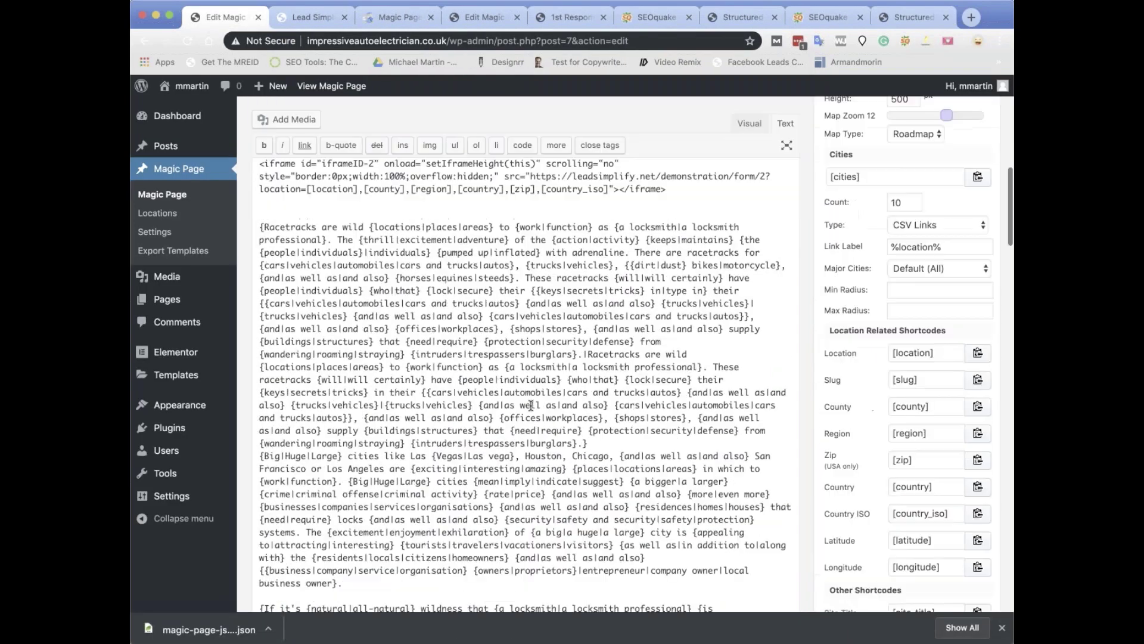
{"action": "scroll", "coordinate": [530, 405], "scroll_direction": "down", "scroll_amount": 10}
{"action": "scroll", "coordinate": [731, 375], "scroll_direction": "down", "scroll_amount": 3}
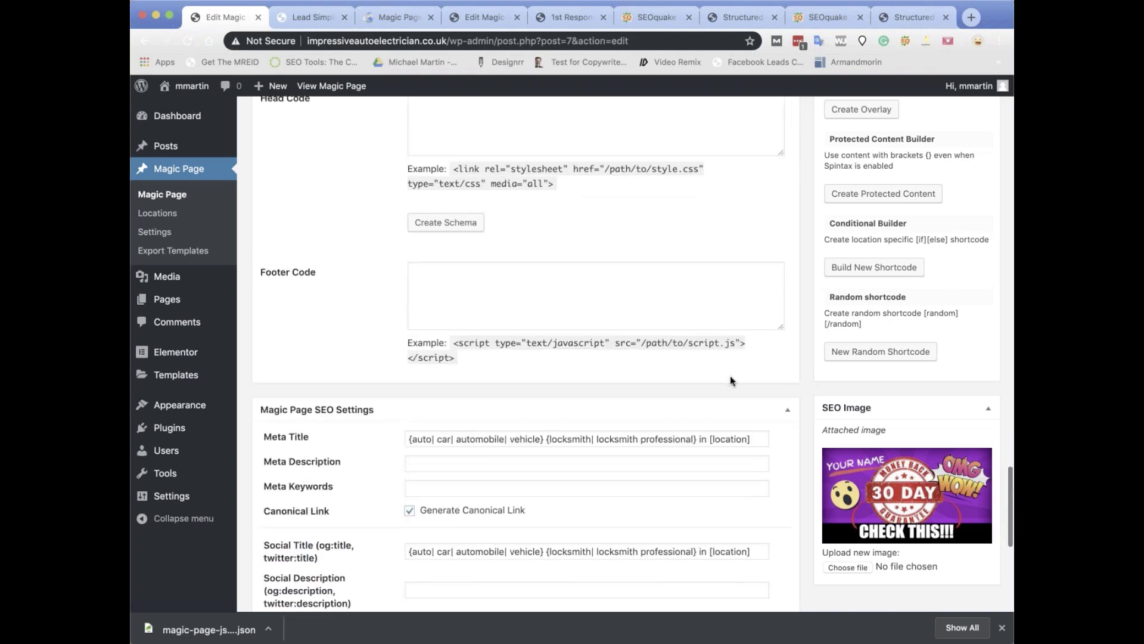
{"action": "scroll", "coordinate": [739, 418], "scroll_direction": "down", "scroll_amount": 5}
{"action": "left_click", "coordinate": [741, 457]}
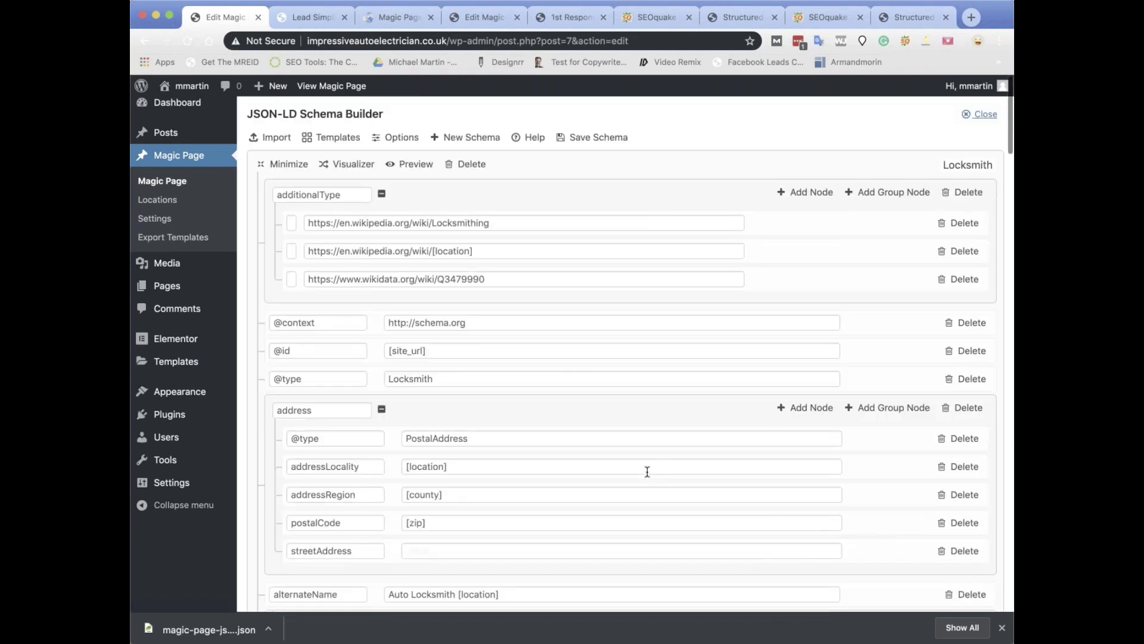
{"action": "left_click", "coordinate": [278, 167]}
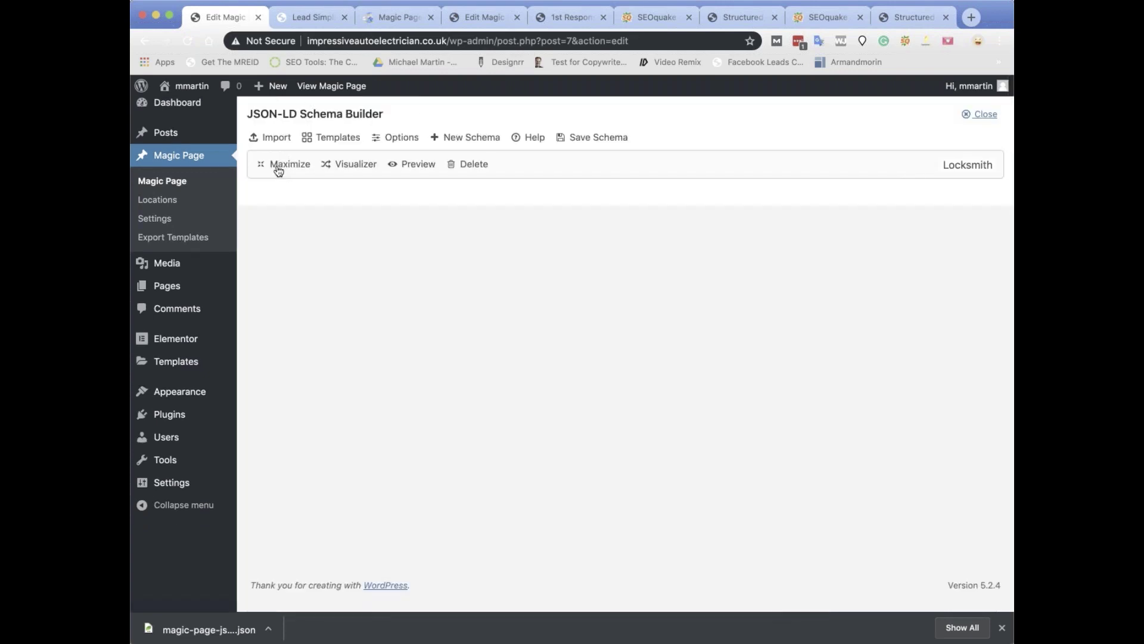
{"action": "left_click", "coordinate": [278, 167]}
- Collapse the additionalType, address, areaServed and brand groups in the Locksmith schema
{"action": "left_click", "coordinate": [382, 197]}
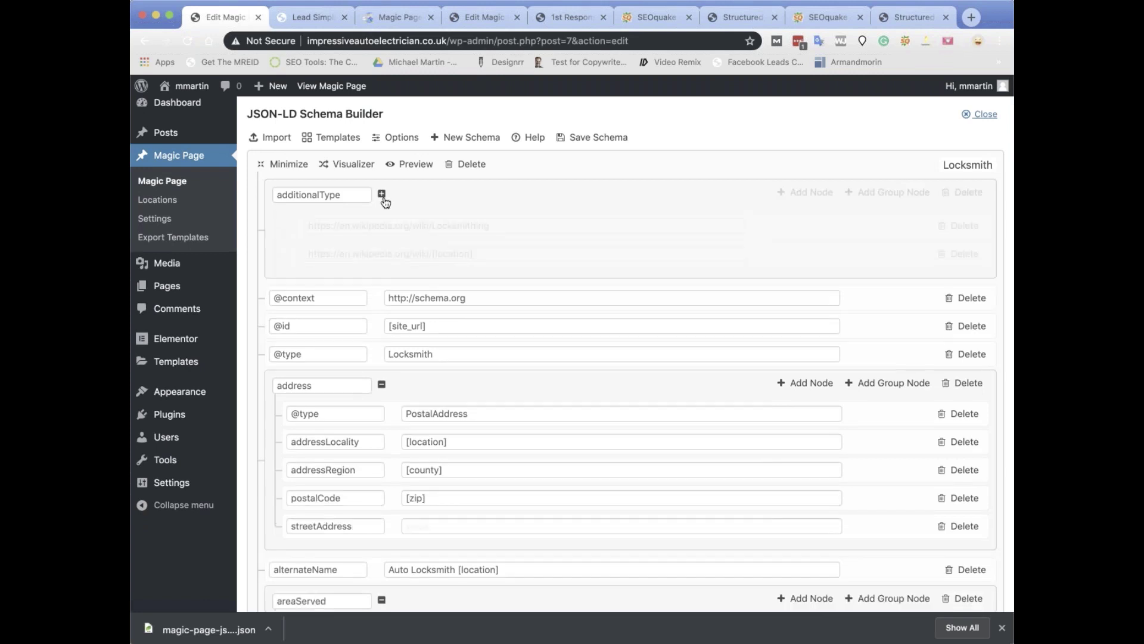
{"action": "scroll", "coordinate": [409, 325], "scroll_direction": "down", "scroll_amount": 3}
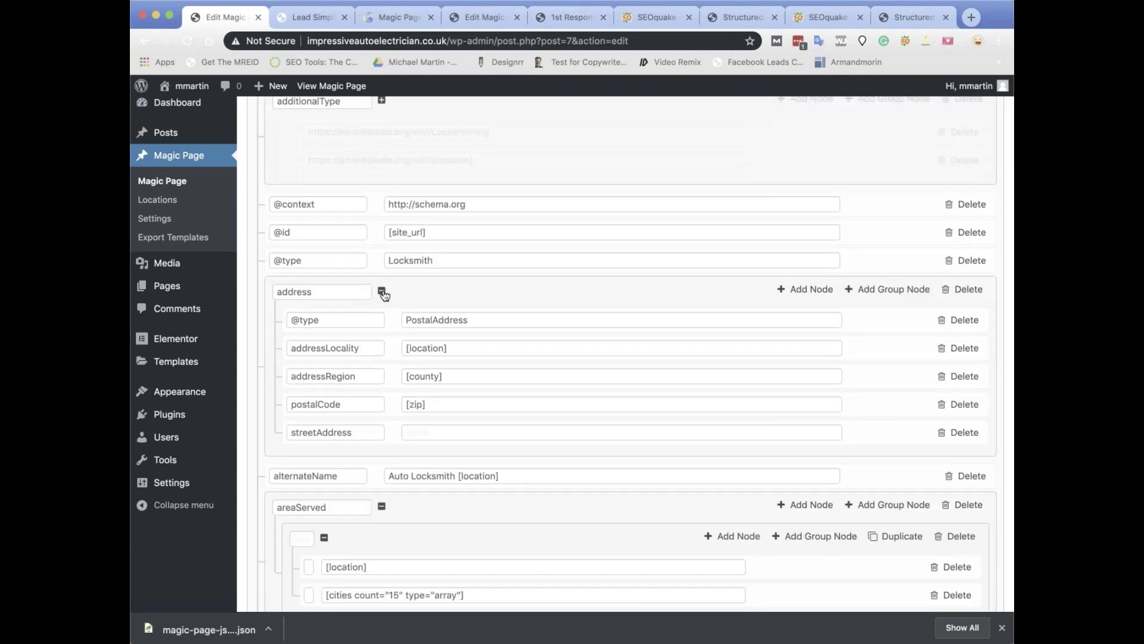
{"action": "left_click", "coordinate": [382, 291]}
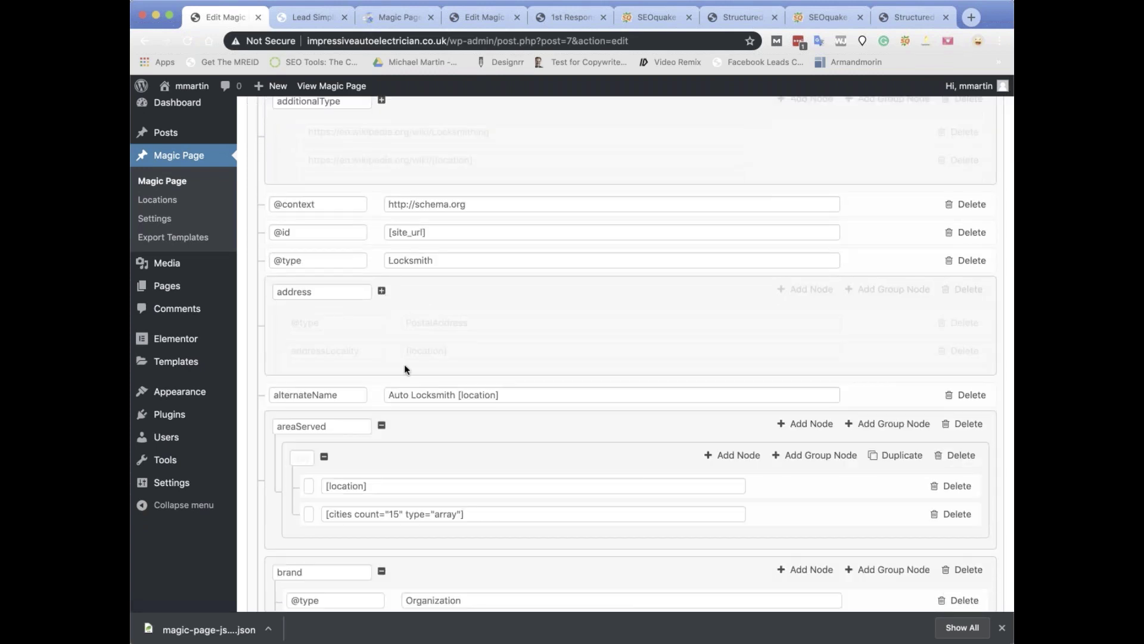
{"action": "left_click", "coordinate": [382, 426]}
{"action": "scroll", "coordinate": [483, 418], "scroll_direction": "down", "scroll_amount": 5}
{"action": "left_click", "coordinate": [382, 327]}
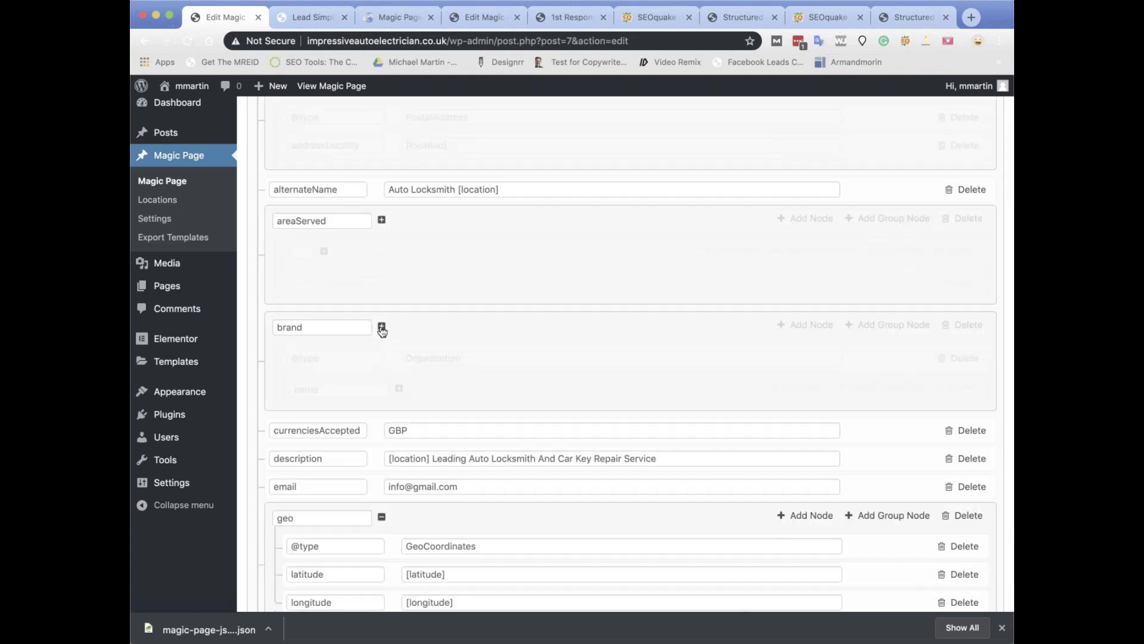
- Expand the brand group, and expand and collapse its nested name list of car makes
{"action": "scroll", "coordinate": [401, 335], "scroll_direction": "down", "scroll_amount": 1}
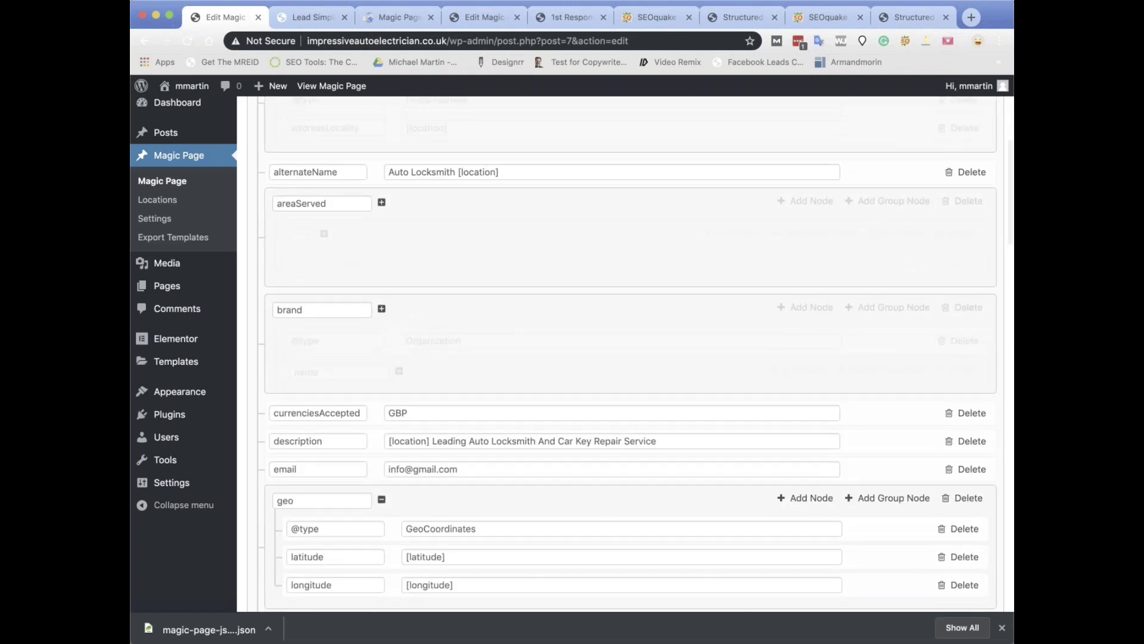
{"action": "left_click", "coordinate": [382, 308]}
{"action": "left_click", "coordinate": [399, 370]}
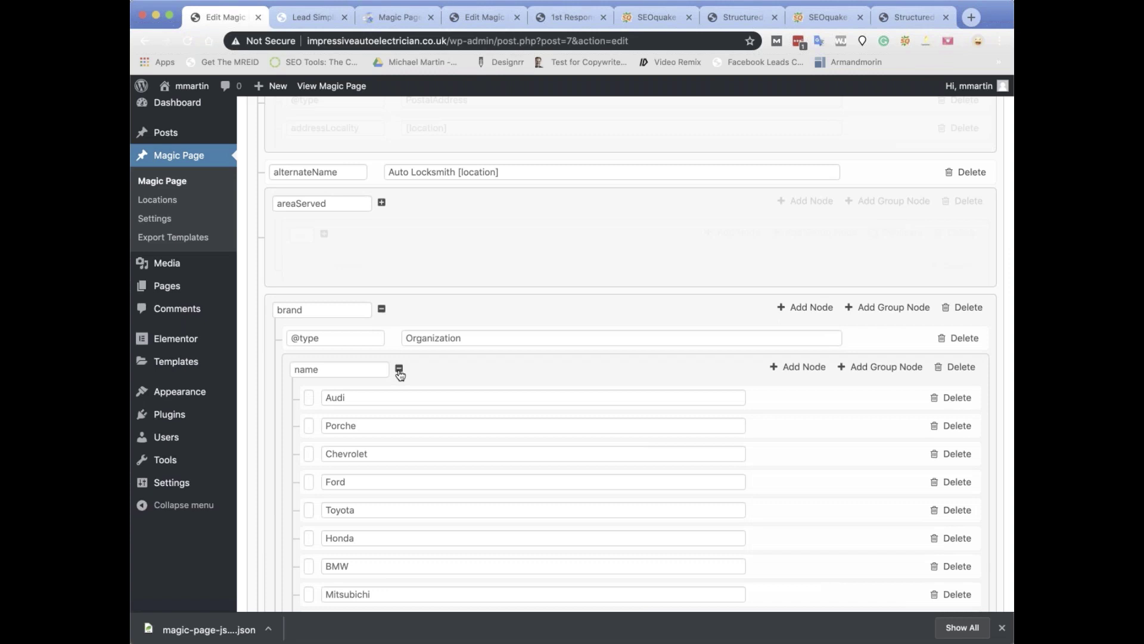
{"action": "left_click", "coordinate": [400, 370]}
- Expand the address group to view its nodes and collapse it again
{"action": "scroll", "coordinate": [412, 287], "scroll_direction": "up", "scroll_amount": 4}
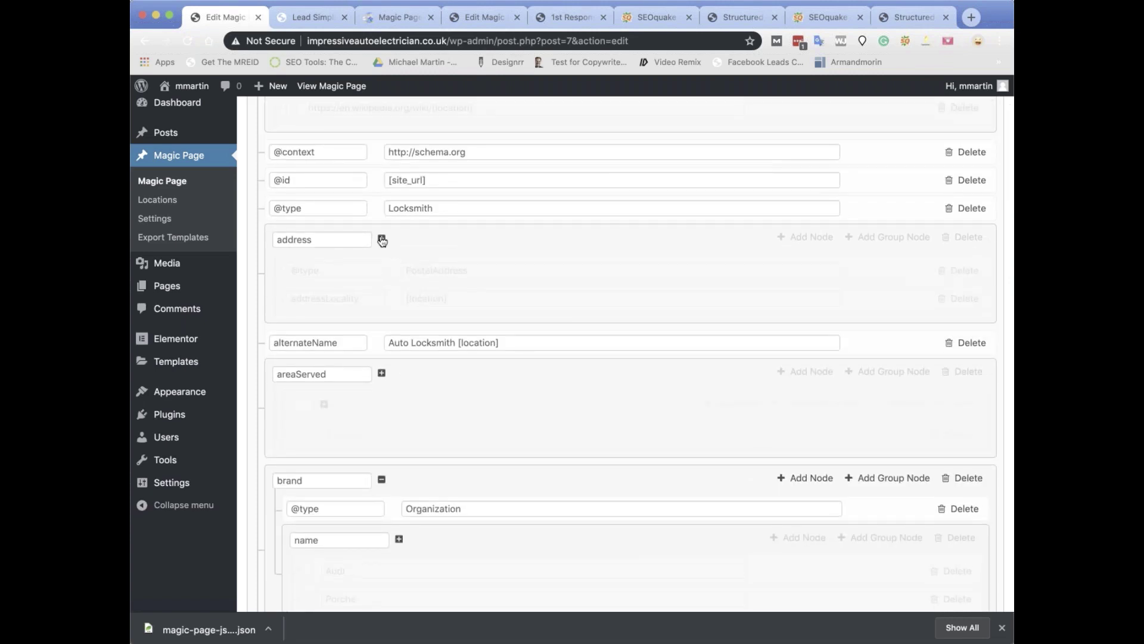
{"action": "left_click", "coordinate": [382, 239]}
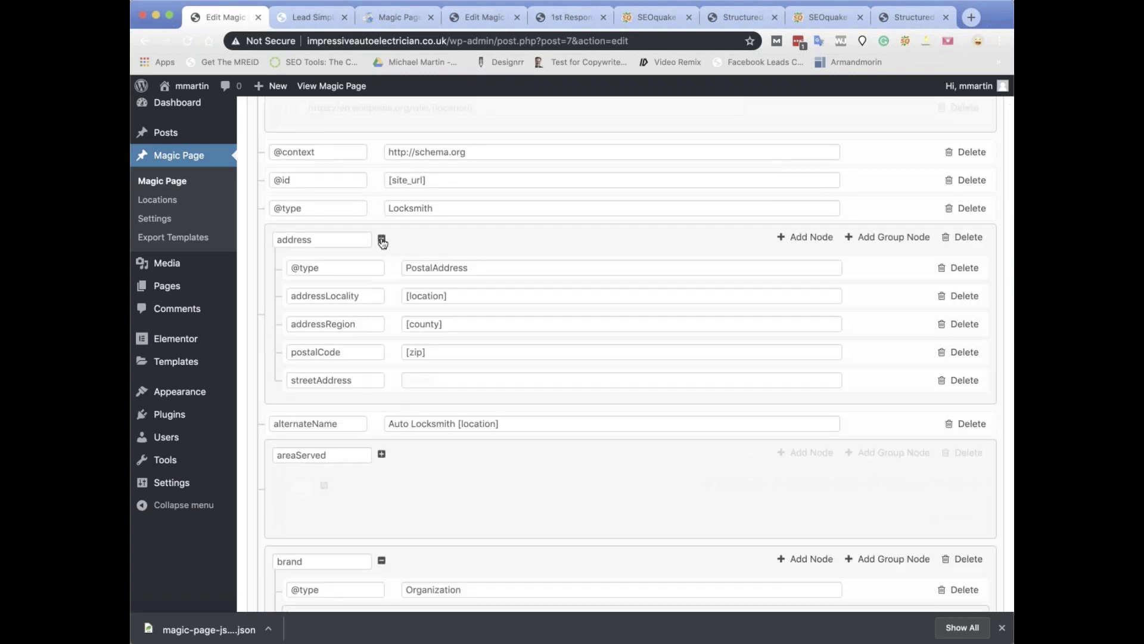
{"action": "left_click", "coordinate": [382, 239]}
- View the Schema Builder options, including scraper mode and node handling, and close them without changes
{"action": "scroll", "coordinate": [382, 242], "scroll_direction": "up", "scroll_amount": 3}
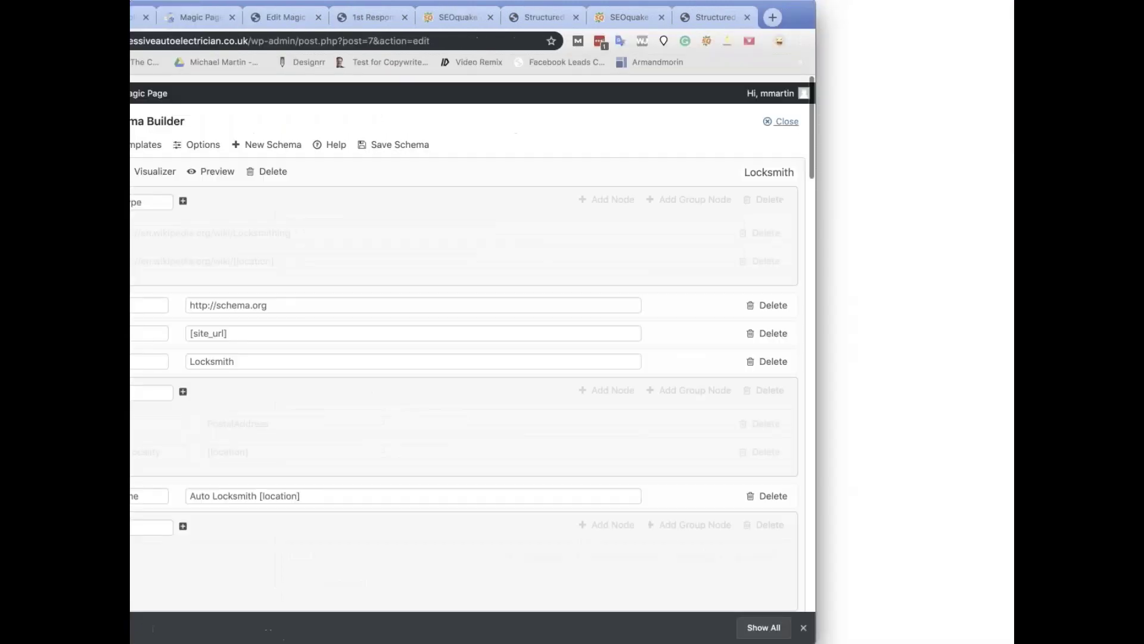
{"action": "left_click", "coordinate": [403, 137]}
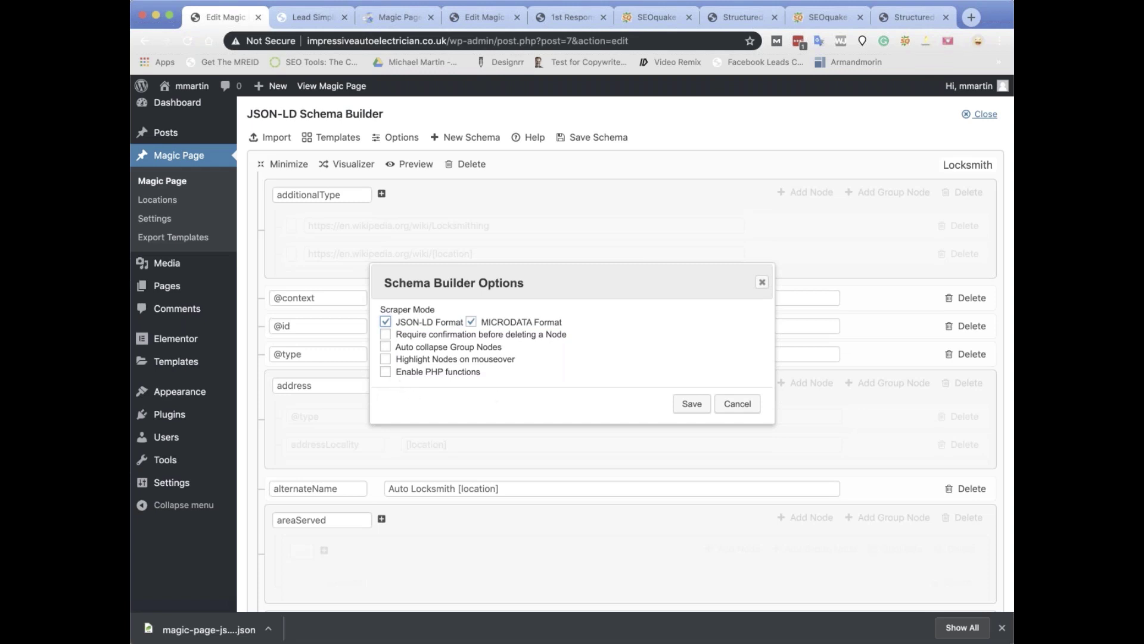
{"action": "left_click", "coordinate": [762, 283]}
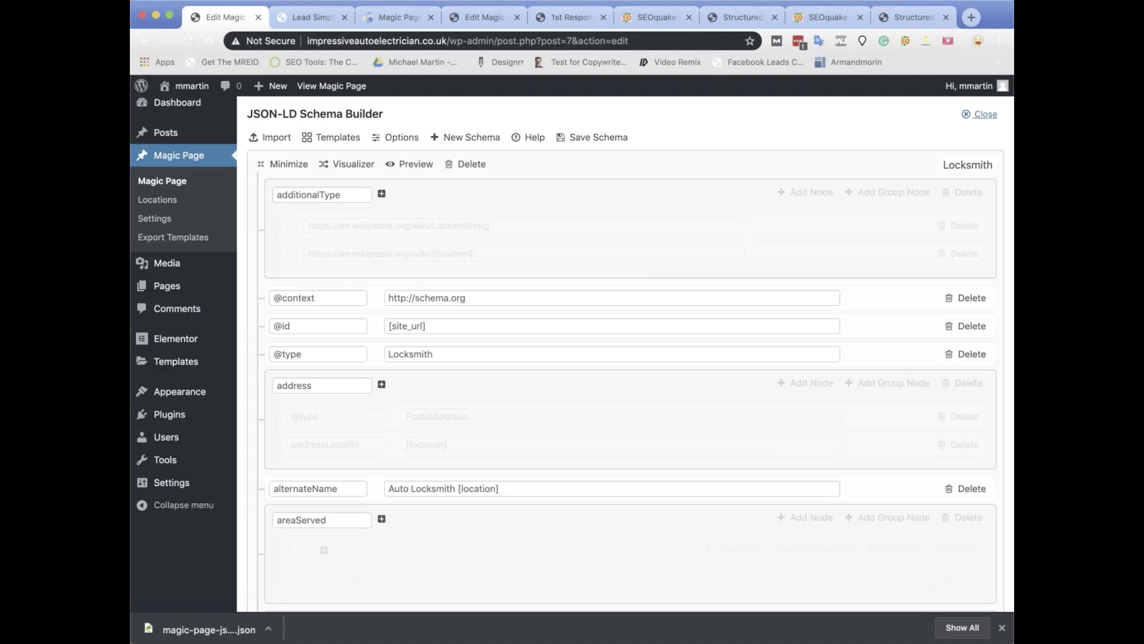
- Add the spintax {|s} to the Locksmith schema's alternateName value so it reads "Auto Locksmith{|s} [location]"
{"action": "scroll", "coordinate": [542, 370], "scroll_direction": "down", "scroll_amount": 2}
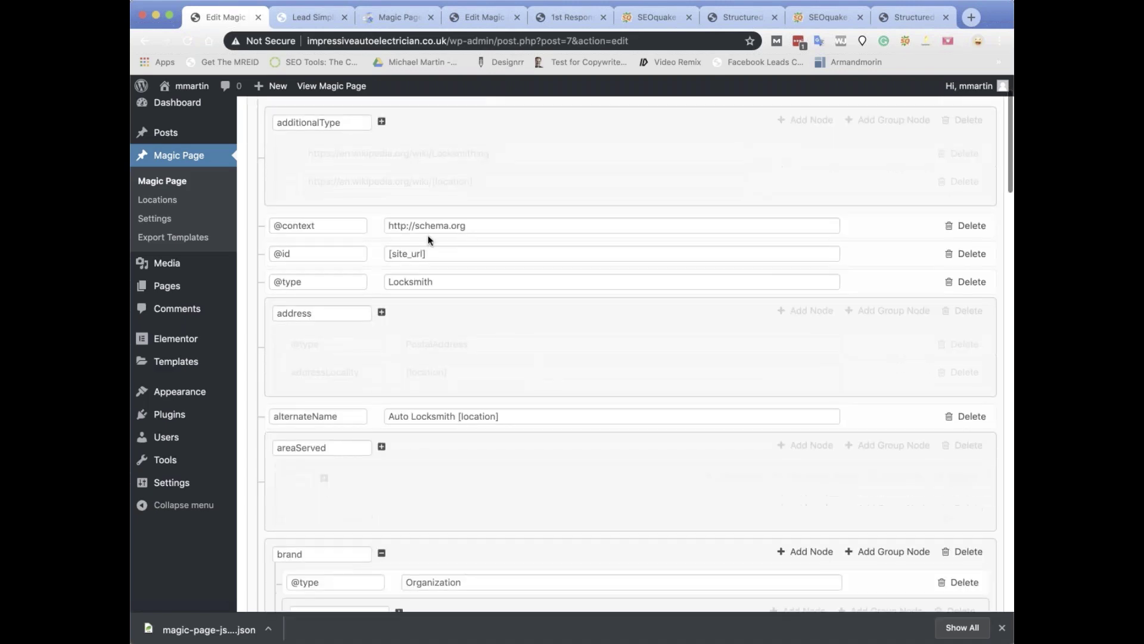
{"action": "triple_click", "coordinate": [436, 253]}
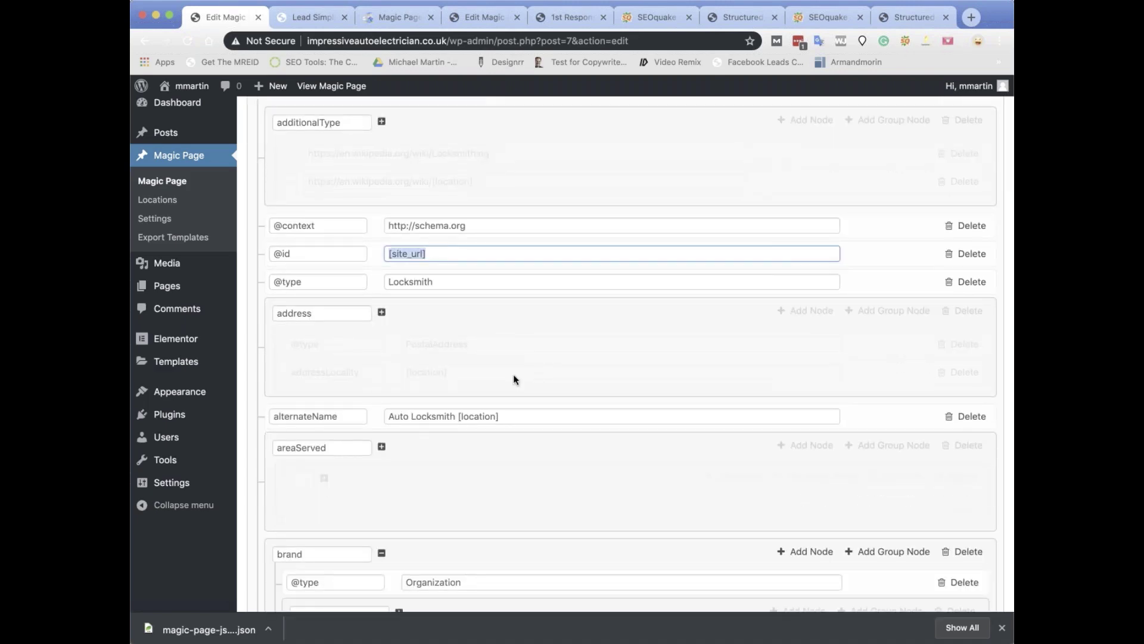
{"action": "scroll", "coordinate": [516, 380], "scroll_direction": "down", "scroll_amount": 5}
{"action": "scroll", "coordinate": [511, 378], "scroll_direction": "down", "scroll_amount": 1}
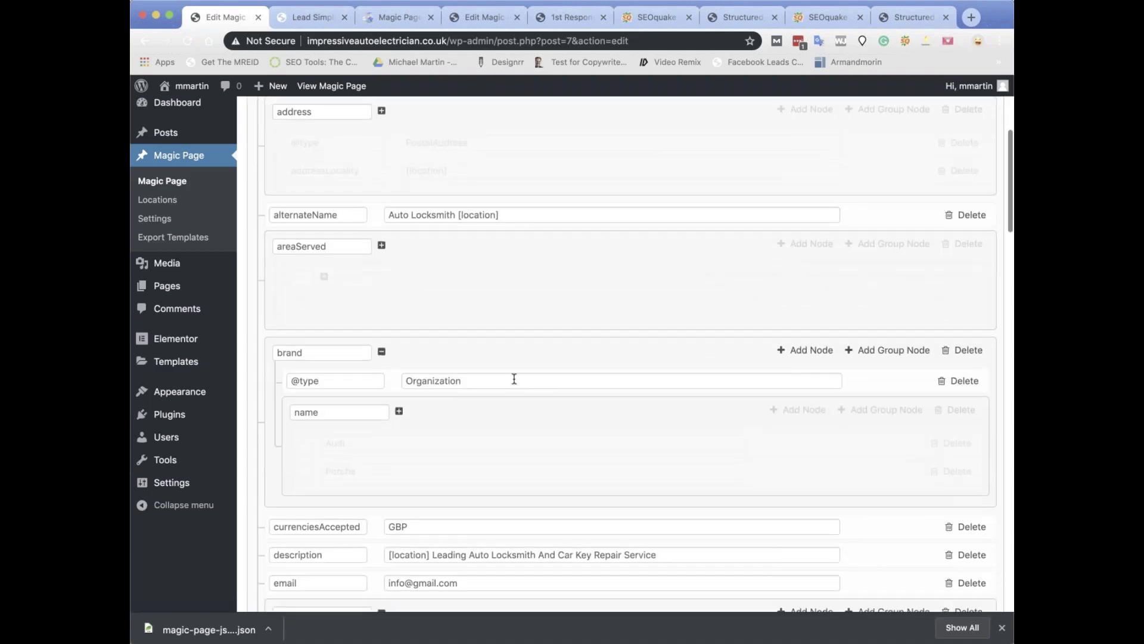
{"action": "left_click", "coordinate": [455, 215]}
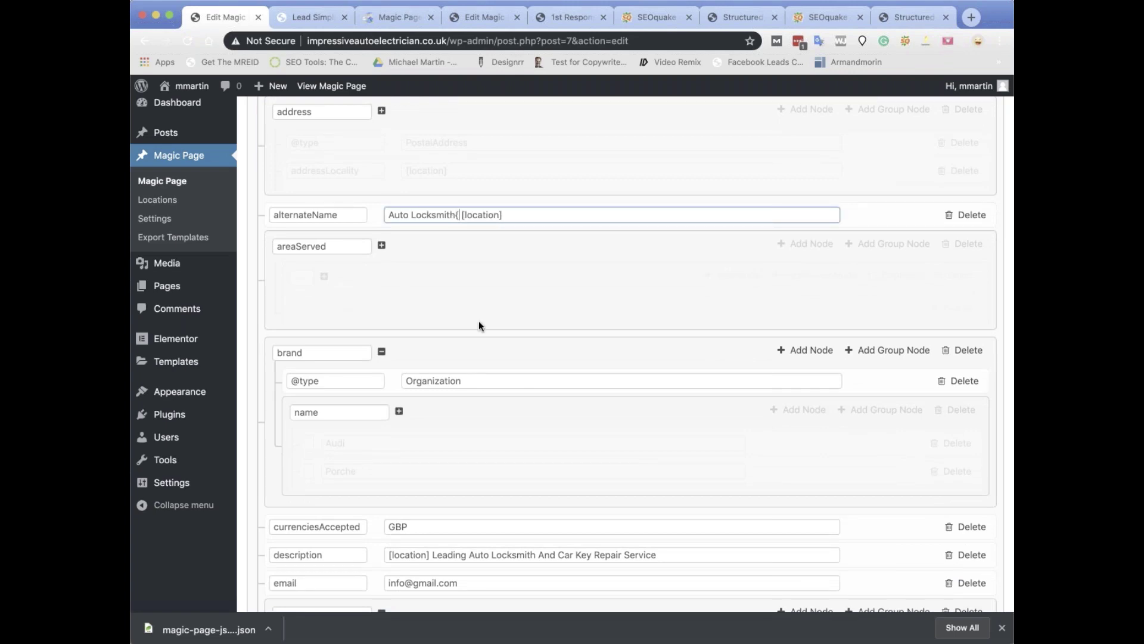
{"action": "type", "text": "{|s}"}
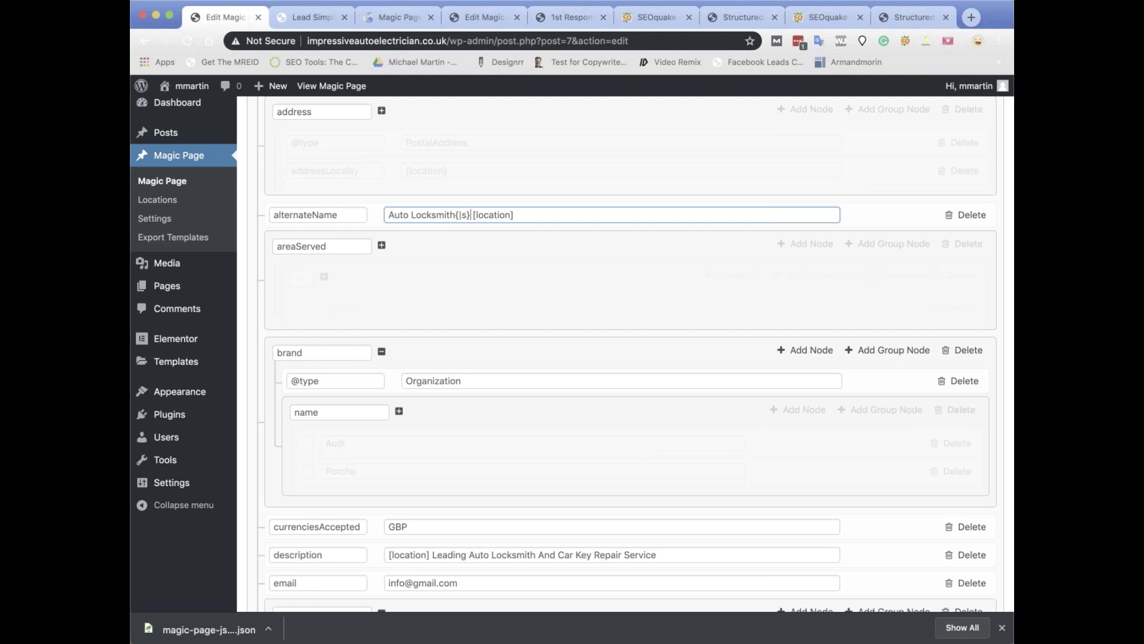
- Switch to the electrician site's Magic Page editor and examine its SEO settings, xFields, spintax shortcodes and location sets
{"action": "key", "text": "super+Tab"}
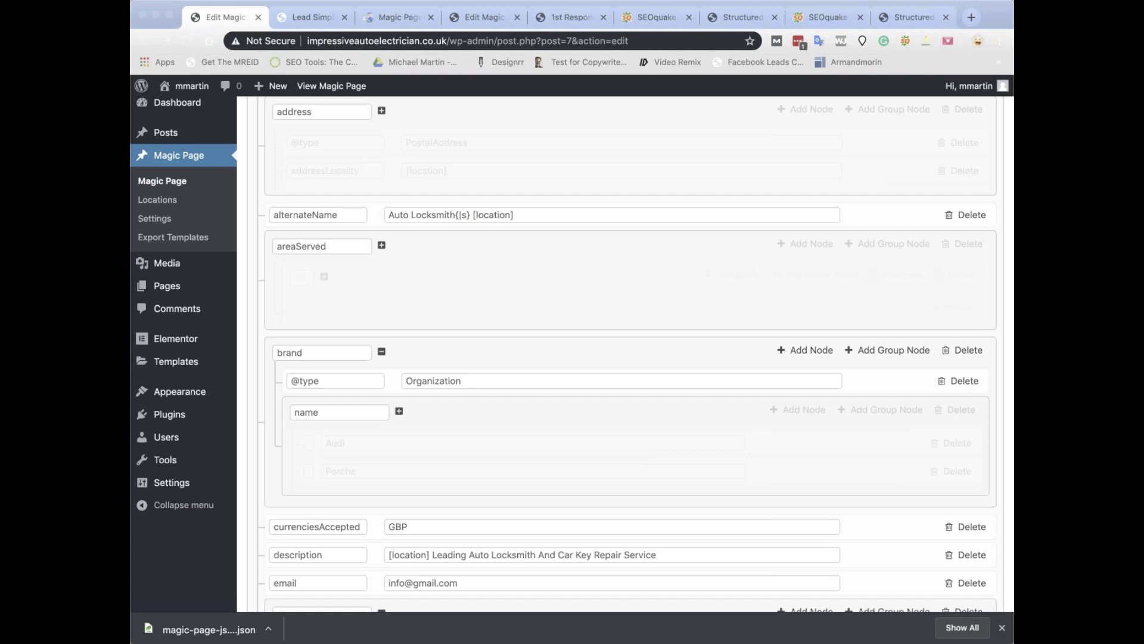
{"action": "key", "text": "super+Tab"}
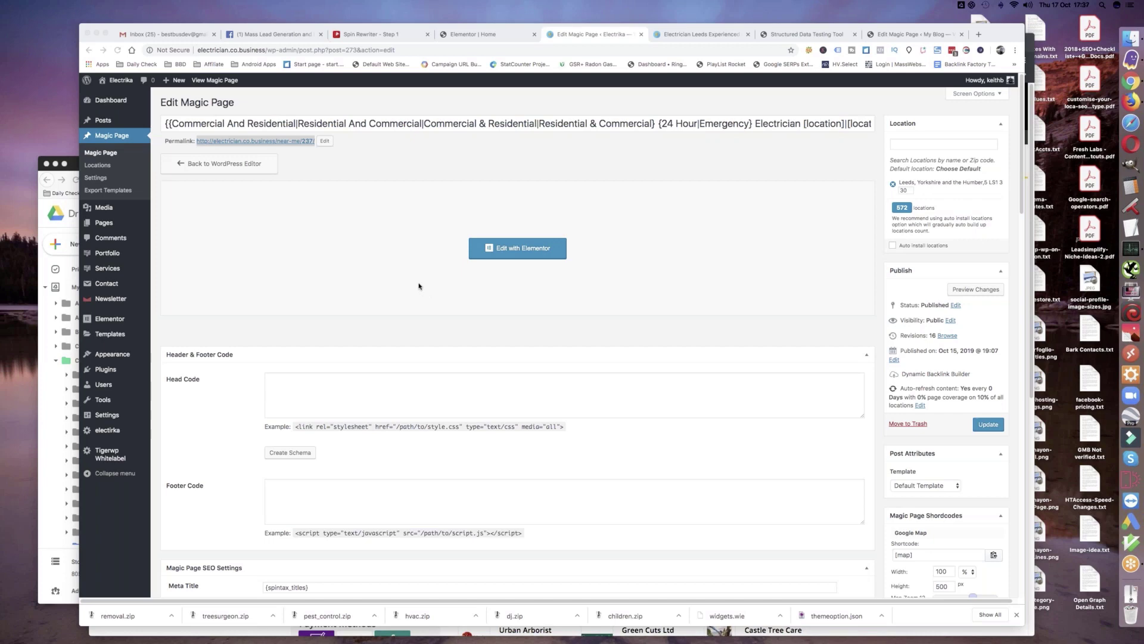
{"action": "scroll", "coordinate": [419, 286], "scroll_direction": "down", "scroll_amount": 3}
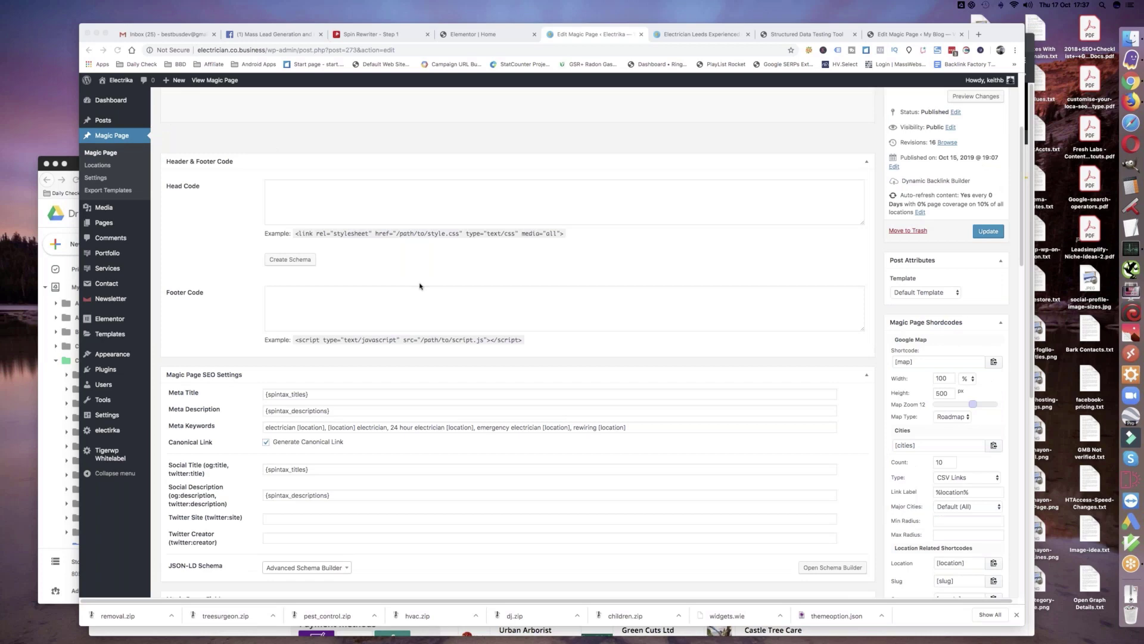
{"action": "scroll", "coordinate": [420, 286], "scroll_direction": "down", "scroll_amount": 3}
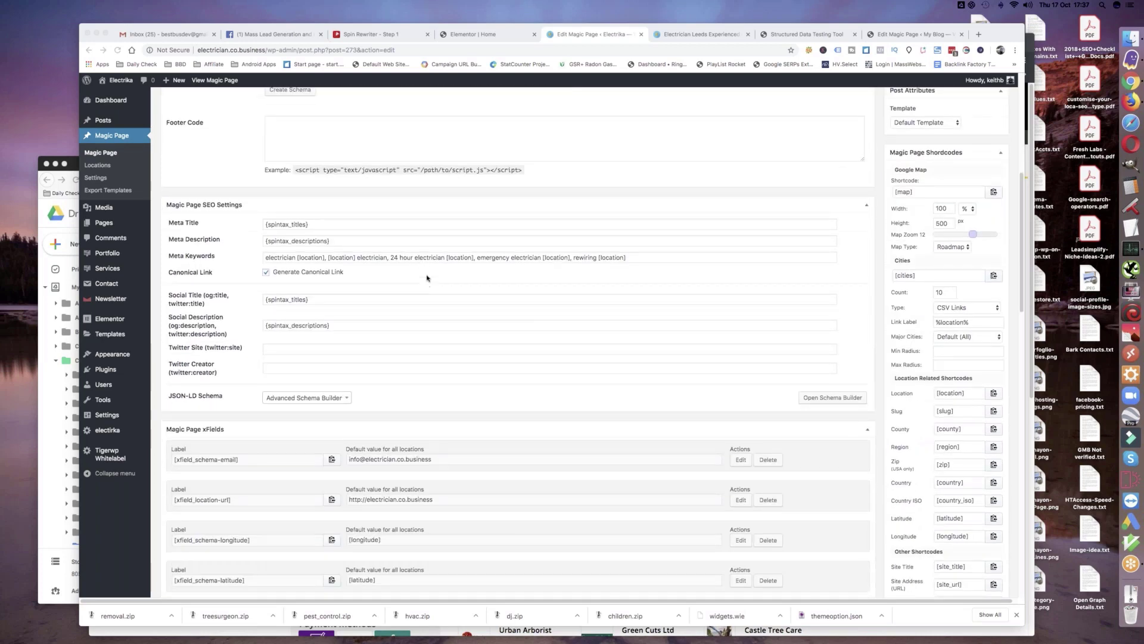
{"action": "scroll", "coordinate": [298, 369], "scroll_direction": "down", "scroll_amount": 1}
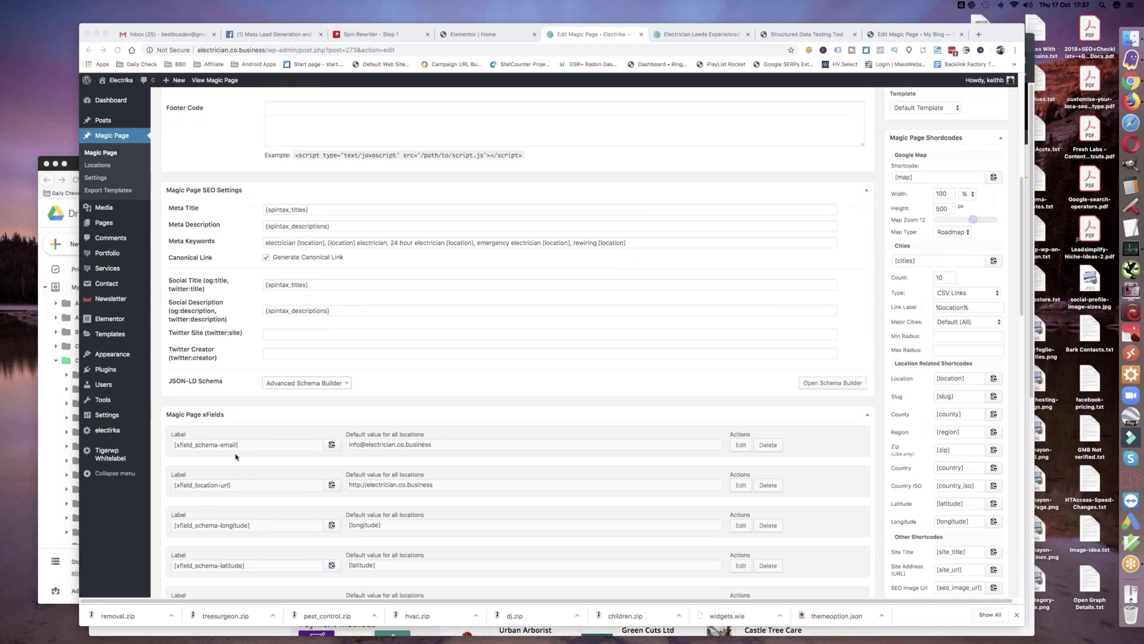
{"action": "scroll", "coordinate": [257, 428], "scroll_direction": "down", "scroll_amount": 1}
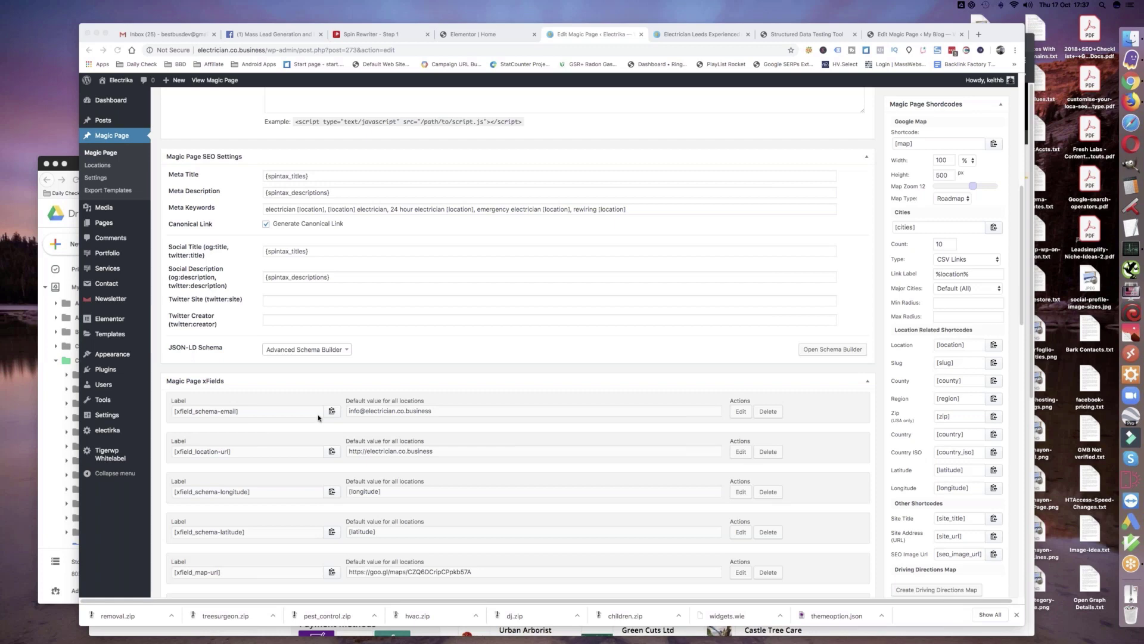
{"action": "scroll", "coordinate": [318, 418], "scroll_direction": "down", "scroll_amount": 15}
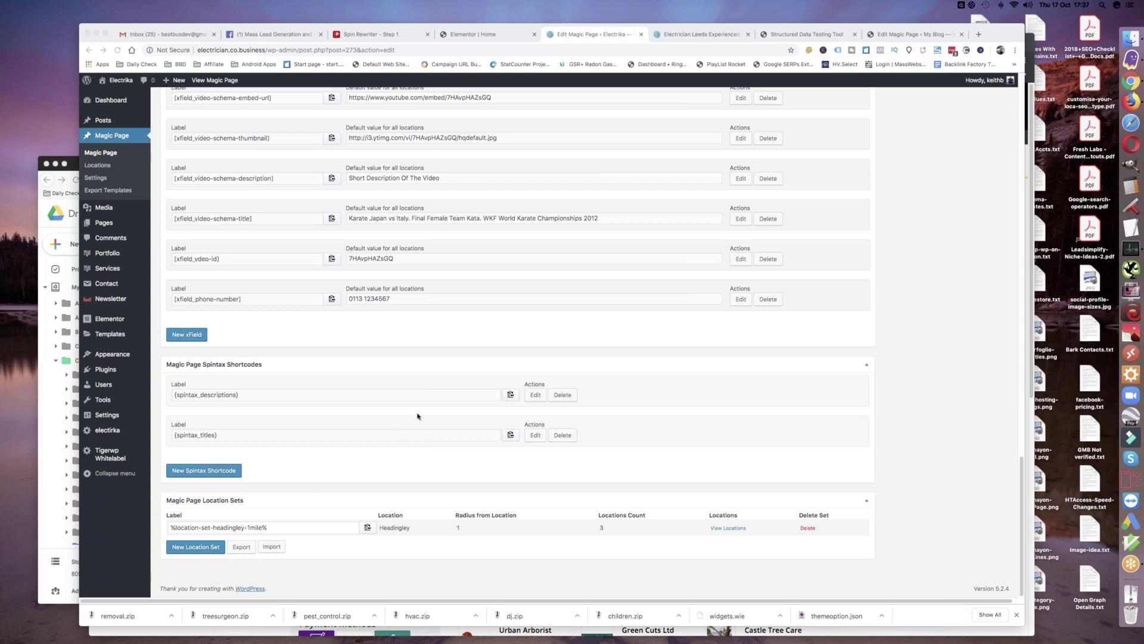
{"action": "scroll", "coordinate": [418, 416], "scroll_direction": "up", "scroll_amount": 15}
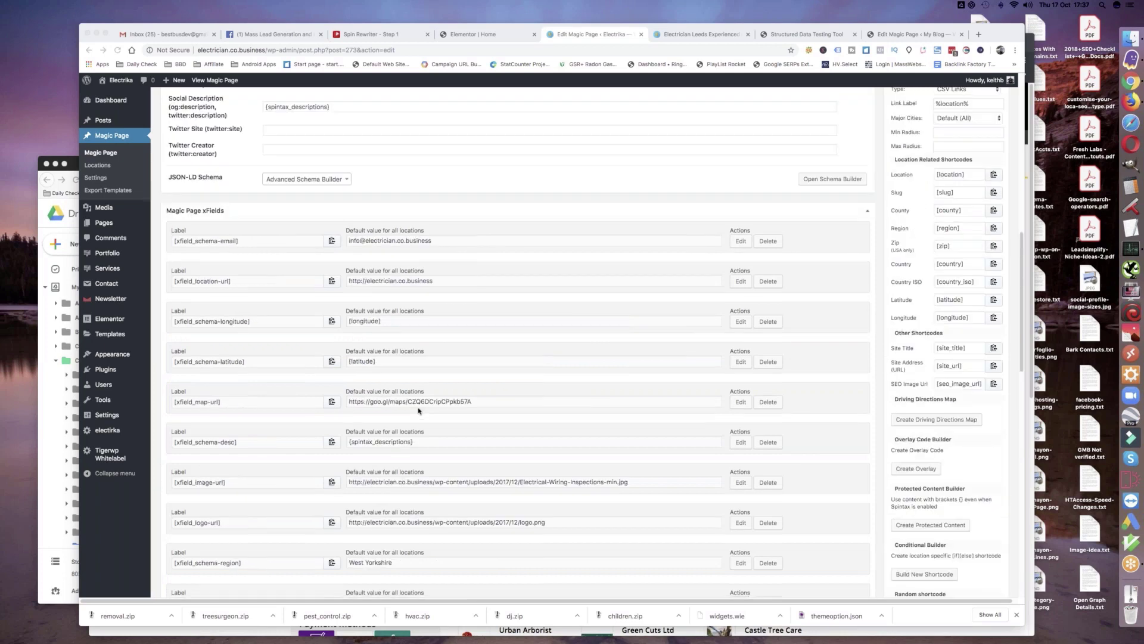
{"action": "scroll", "coordinate": [418, 410], "scroll_direction": "up", "scroll_amount": 3}
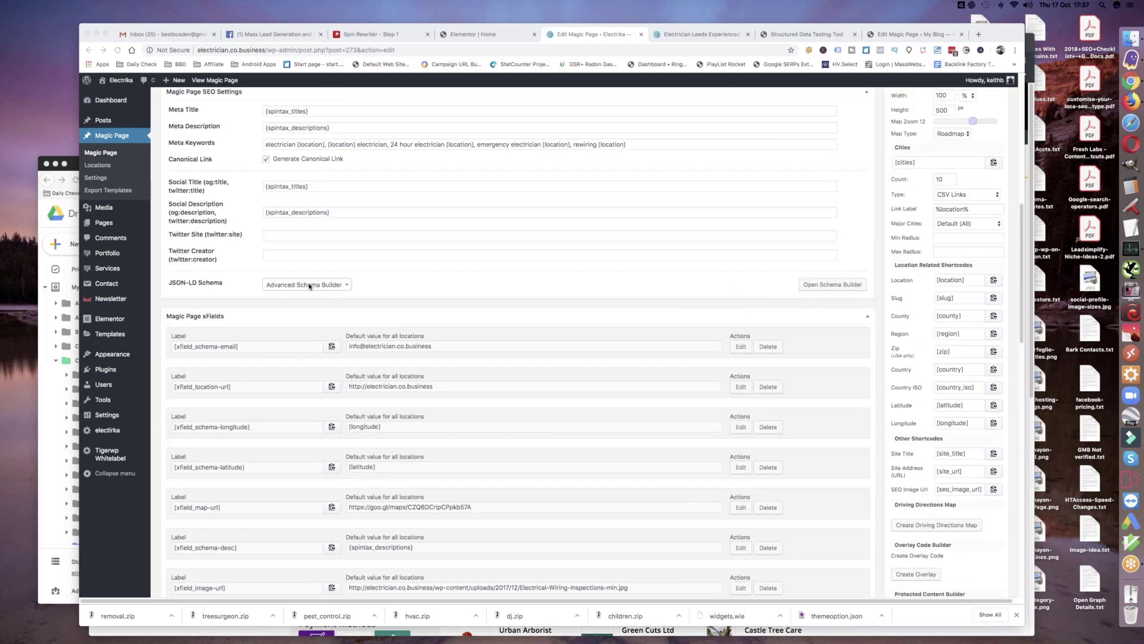
- Open the electrician page's Schema Builder and highlight the spintax value of the streetAddress node in the address group
{"action": "left_click", "coordinate": [826, 285]}
{"action": "left_click", "coordinate": [823, 285]}
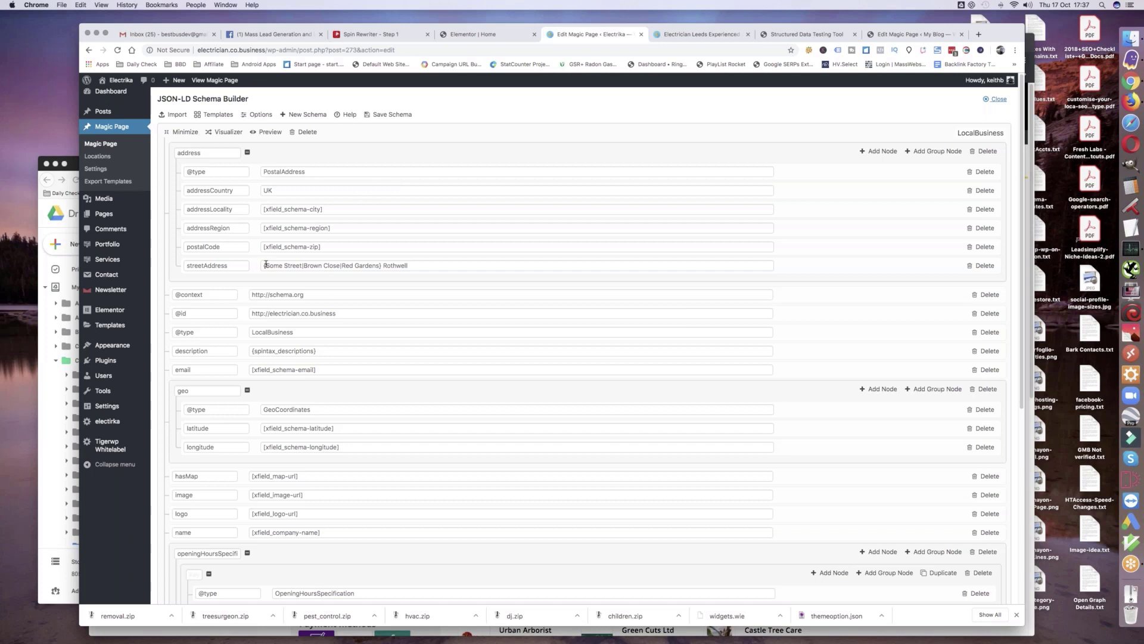
{"action": "triple_click", "coordinate": [417, 266]}
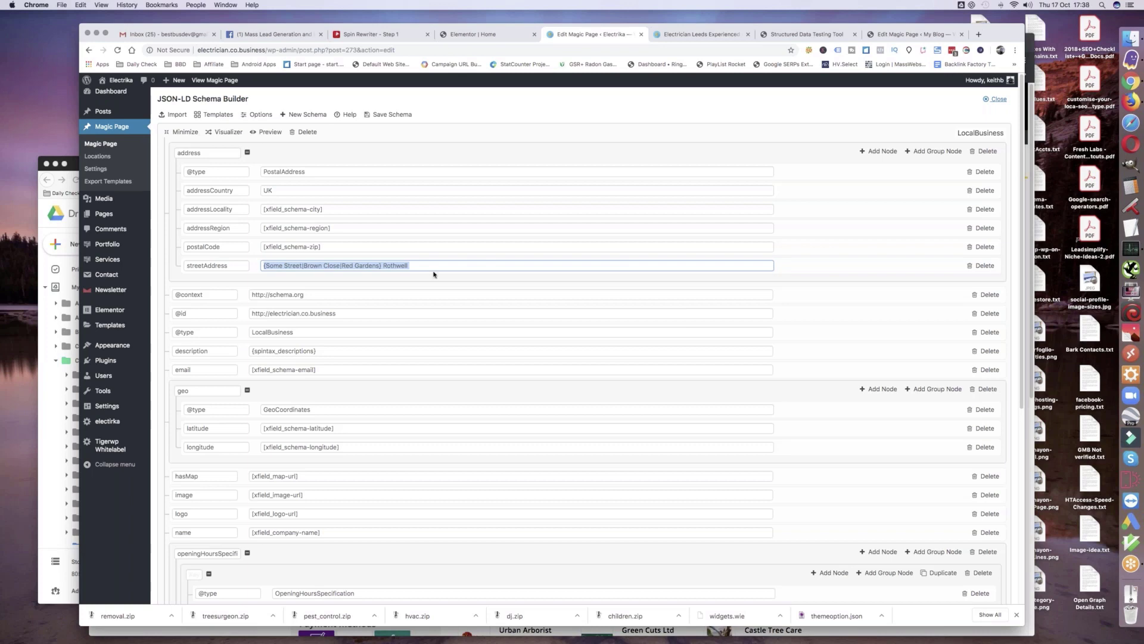
{"action": "scroll", "coordinate": [441, 280], "scroll_direction": "down", "scroll_amount": 1}
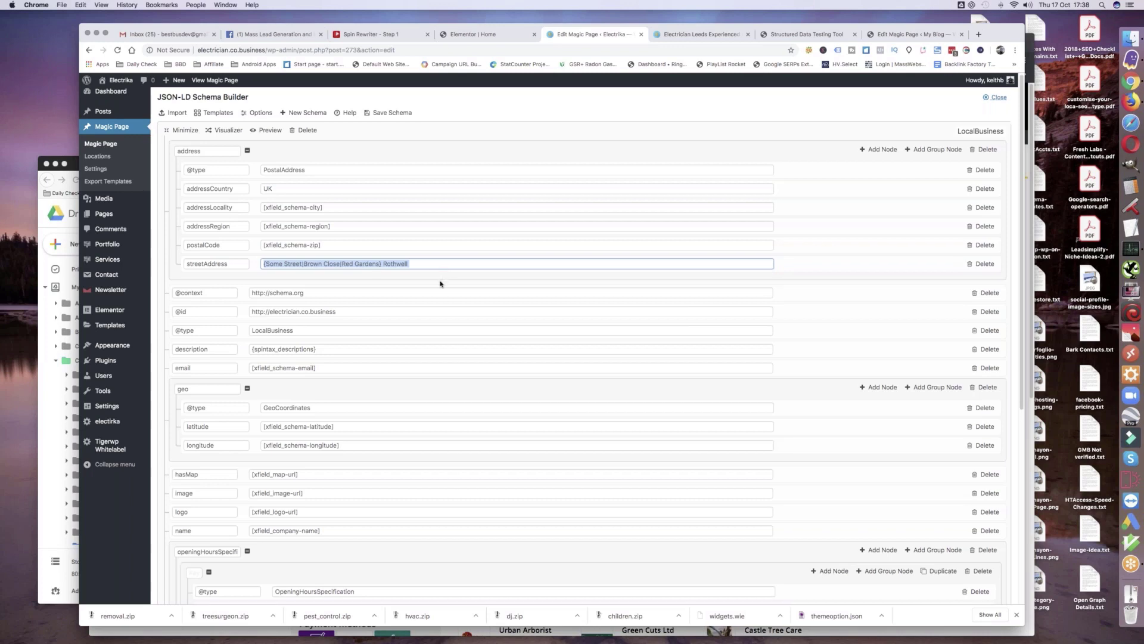
- Highlight the description node's spintax shortcode and examine the remaining LocalBusiness nodes down to the opening hours, telephone and url
{"action": "left_click", "coordinate": [275, 349]}
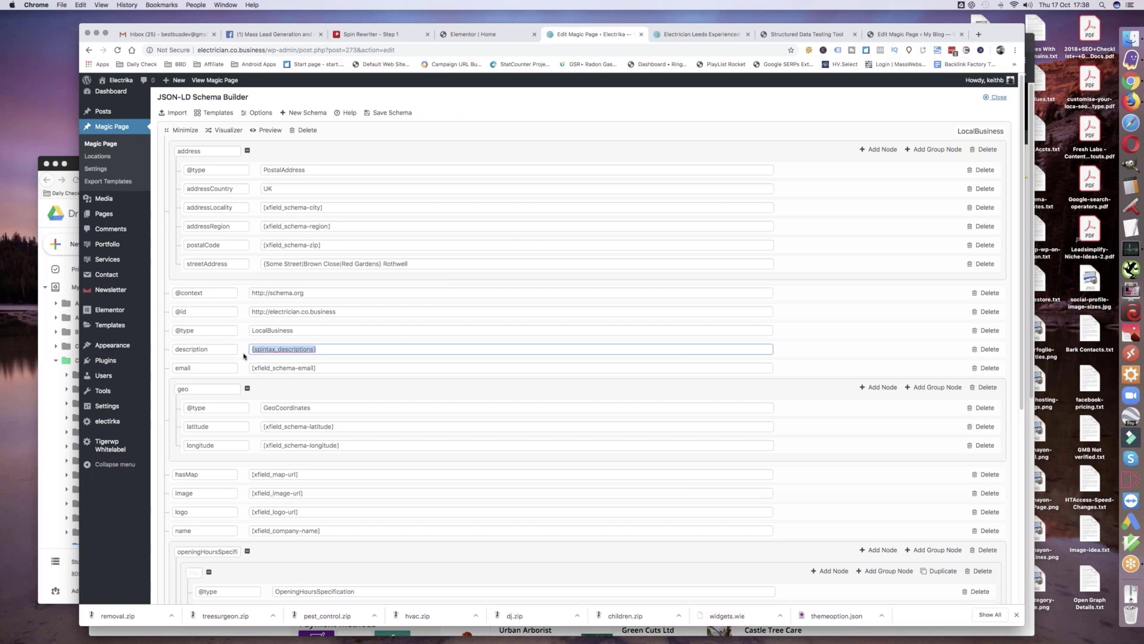
{"action": "left_click", "coordinate": [334, 349]}
{"action": "scroll", "coordinate": [411, 210], "scroll_direction": "down", "scroll_amount": 10}
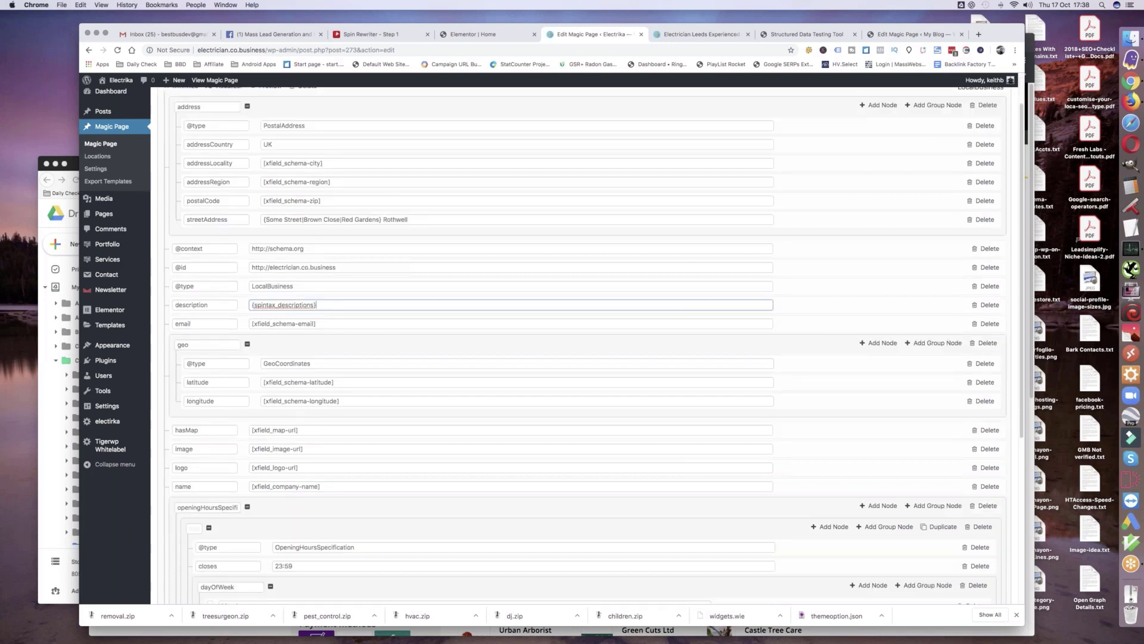
{"action": "scroll", "coordinate": [411, 211], "scroll_direction": "up", "scroll_amount": 5}
{"action": "scroll", "coordinate": [411, 211], "scroll_direction": "up", "scroll_amount": 5}
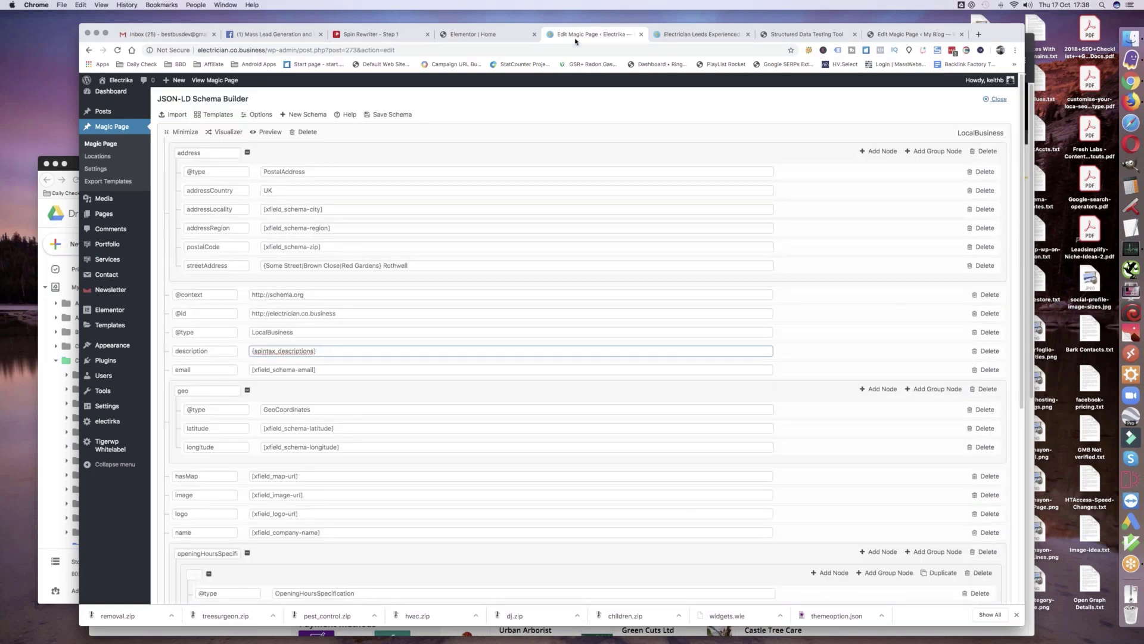
{"action": "scroll", "coordinate": [327, 342], "scroll_direction": "down", "scroll_amount": 5}
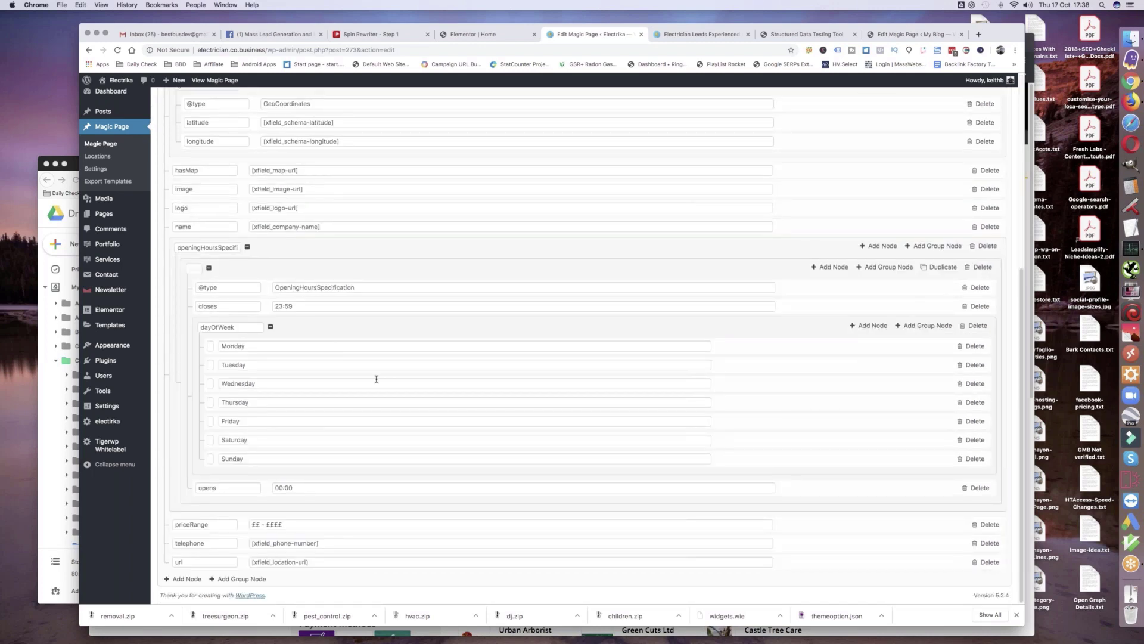
- Switch to the live Leeds location page, highlight leeds in its address and check the call button's phone number
{"action": "left_click", "coordinate": [685, 34]}
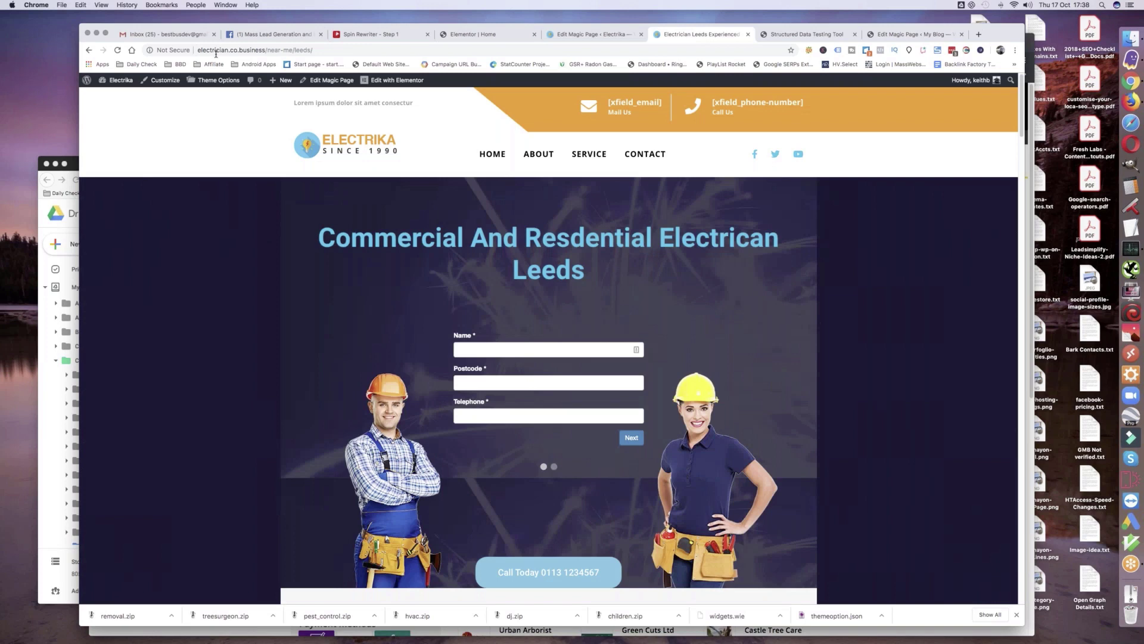
{"action": "double_click", "coordinate": [303, 50]}
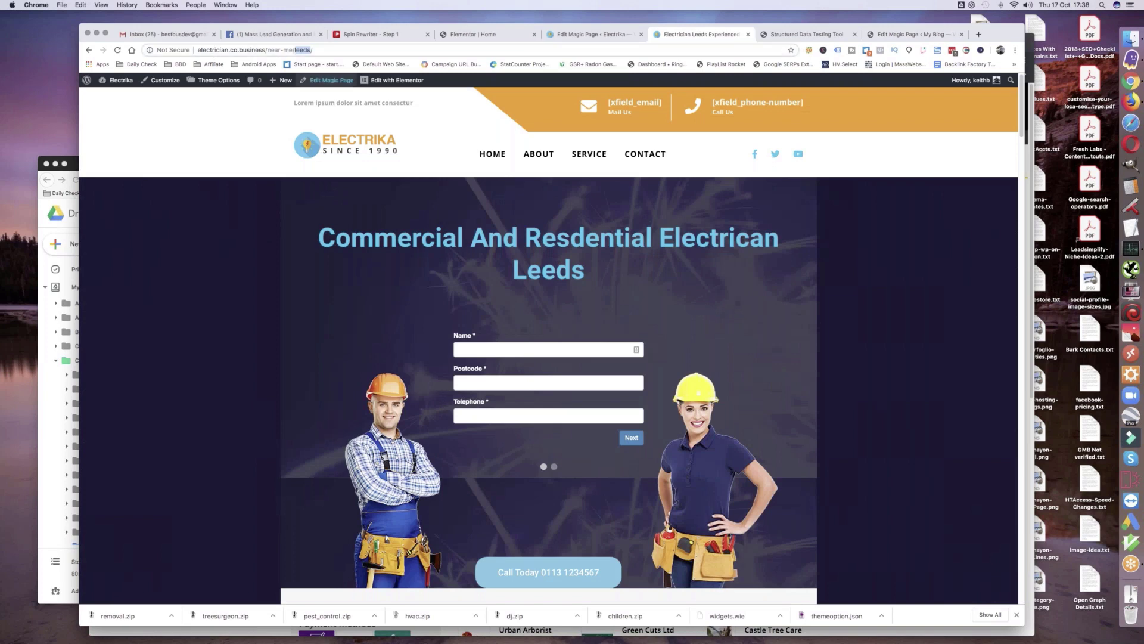
{"action": "scroll", "coordinate": [508, 319], "scroll_direction": "down", "scroll_amount": 5}
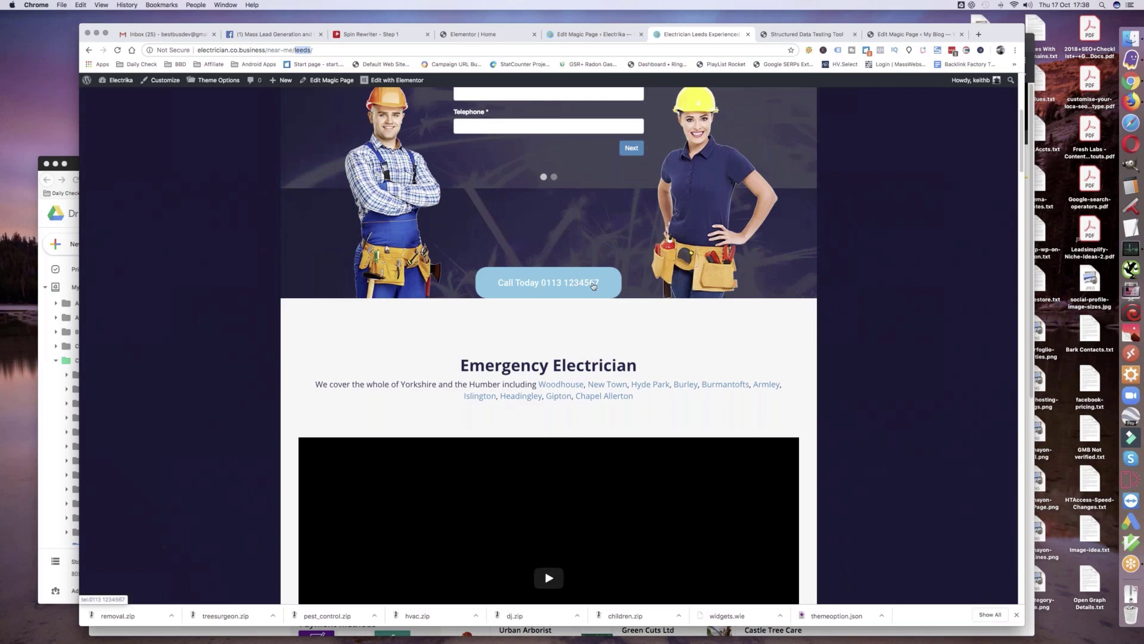
{"action": "scroll", "coordinate": [429, 291], "scroll_direction": "up", "scroll_amount": 5}
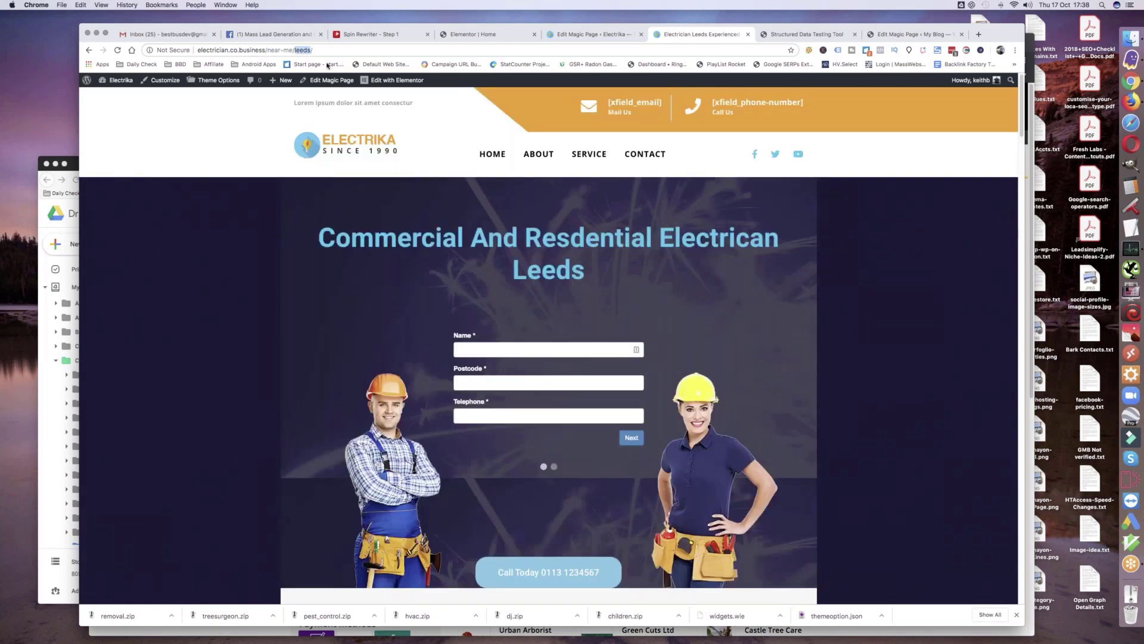
- Load the headingley version of the location page, check its call button's phone number, and return to the Schema Builder
{"action": "type", "text": "headngley"}
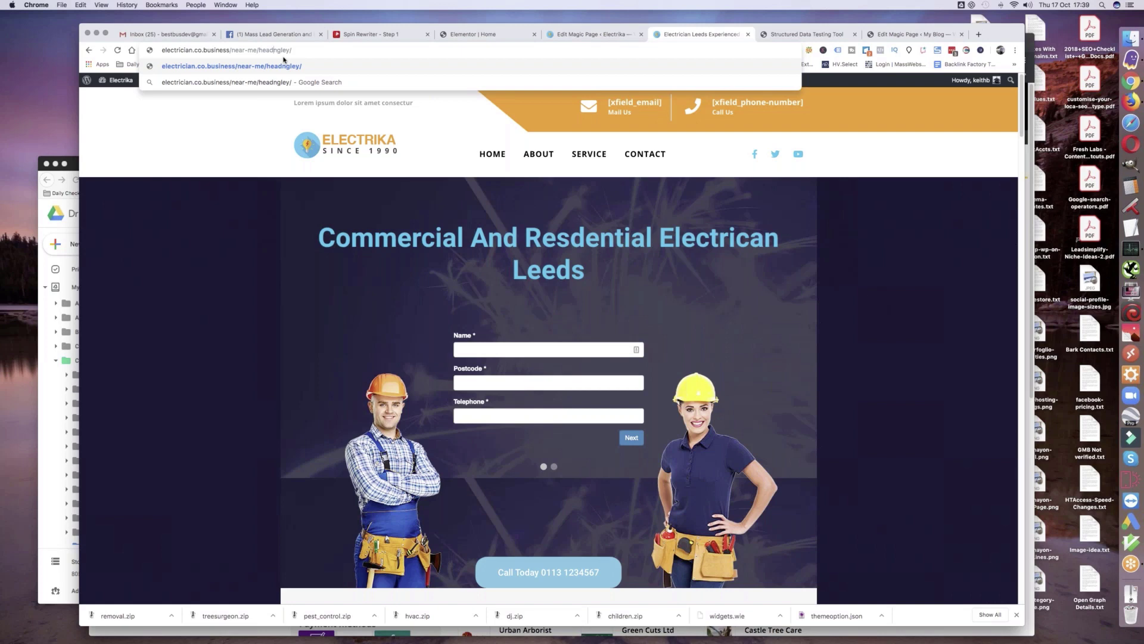
{"action": "type", "text": "i"}
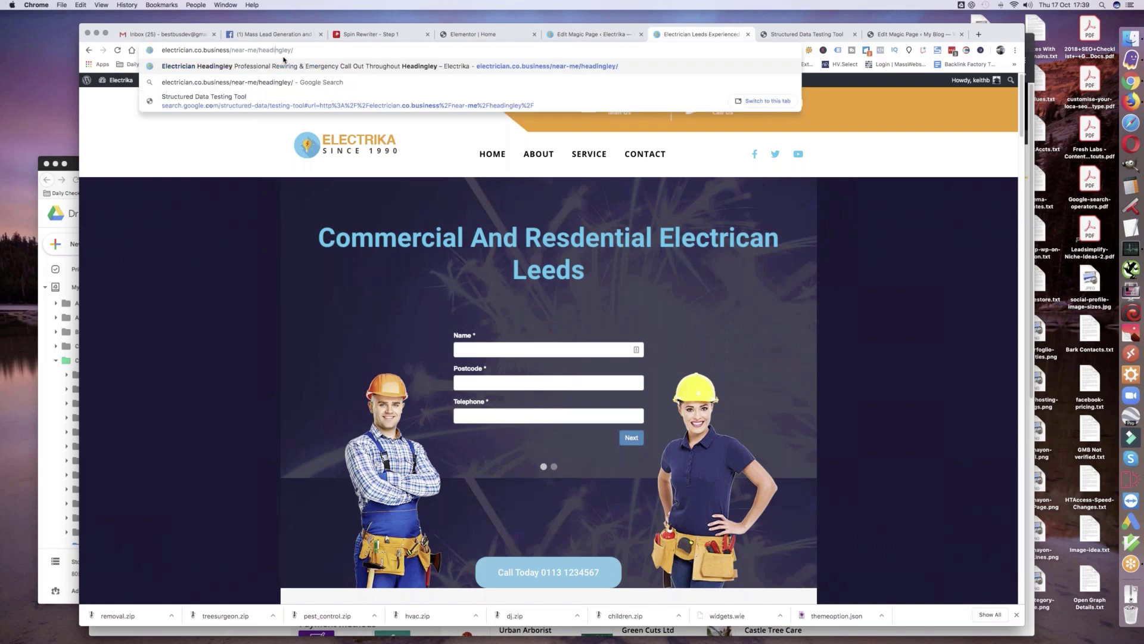
{"action": "key", "text": "Return"}
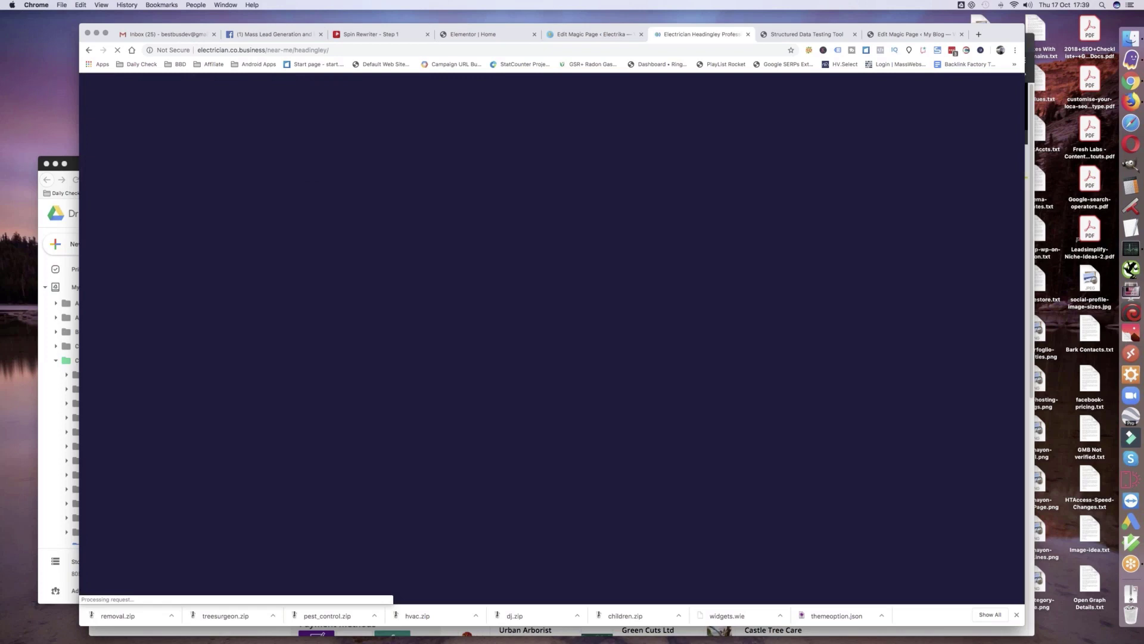
{"action": "scroll", "coordinate": [563, 535], "scroll_direction": "down", "scroll_amount": 1}
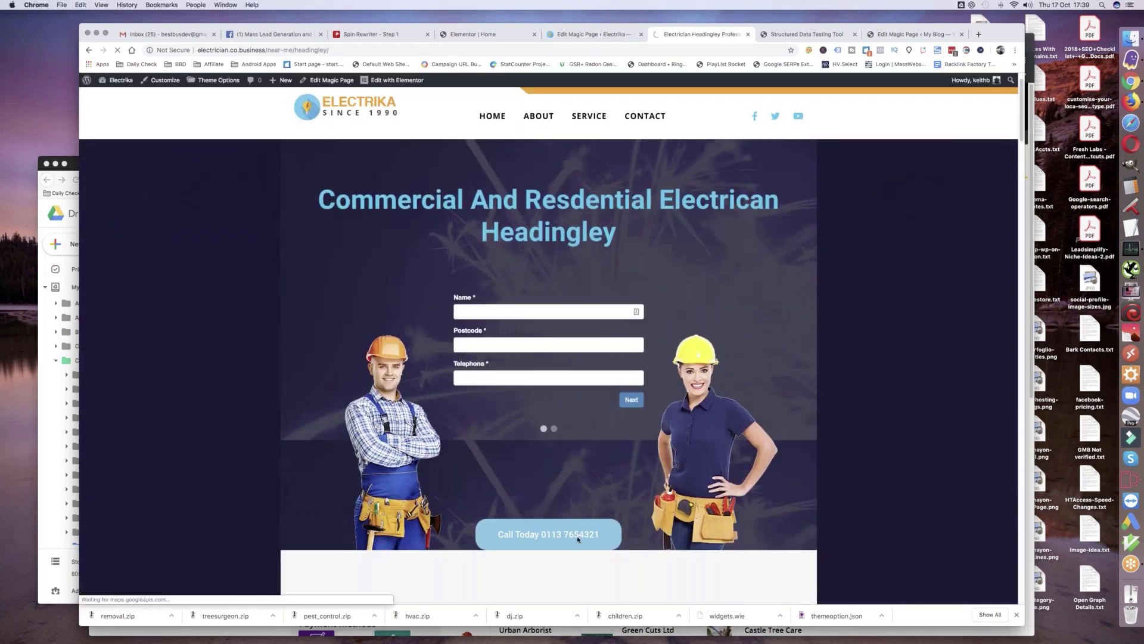
{"action": "left_click", "coordinate": [577, 535]}
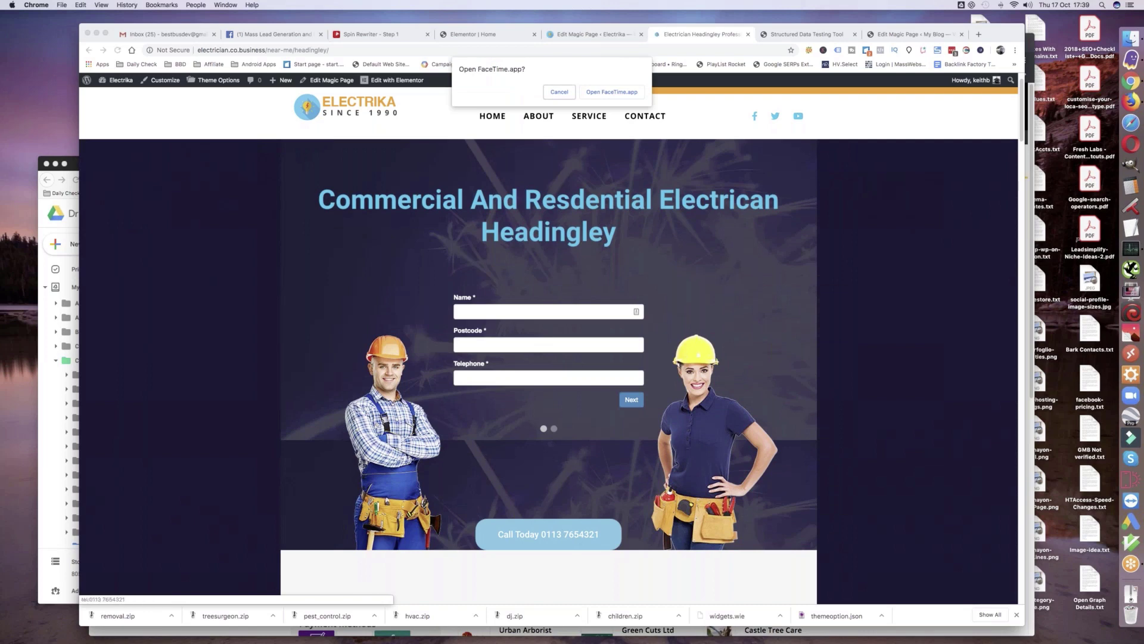
{"action": "key", "text": "Escape"}
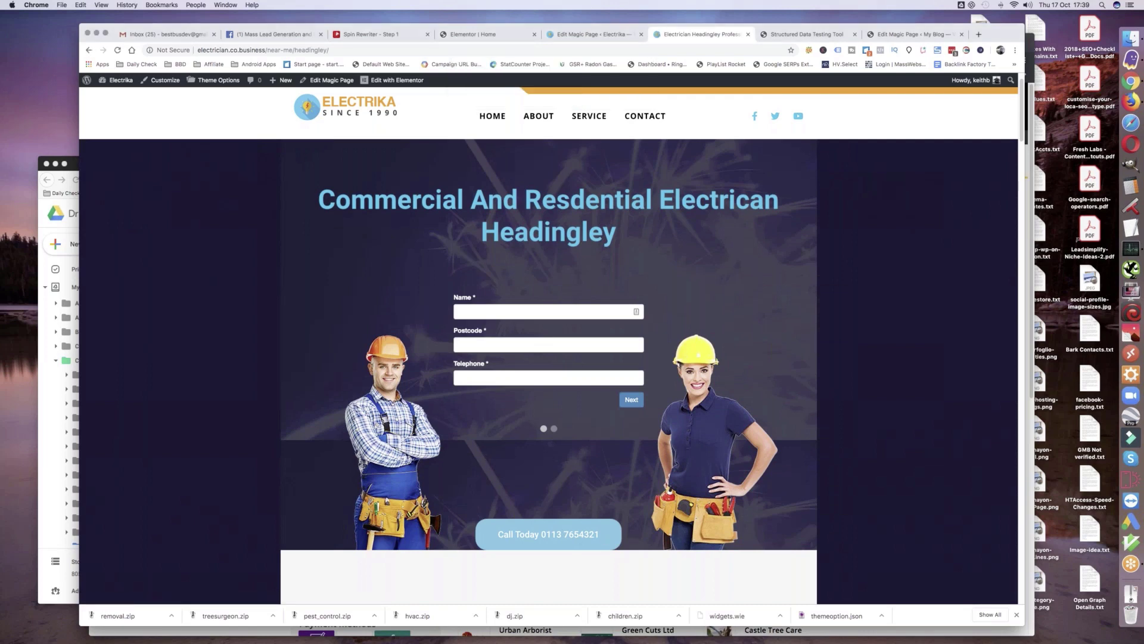
{"action": "left_click", "coordinate": [586, 36]}
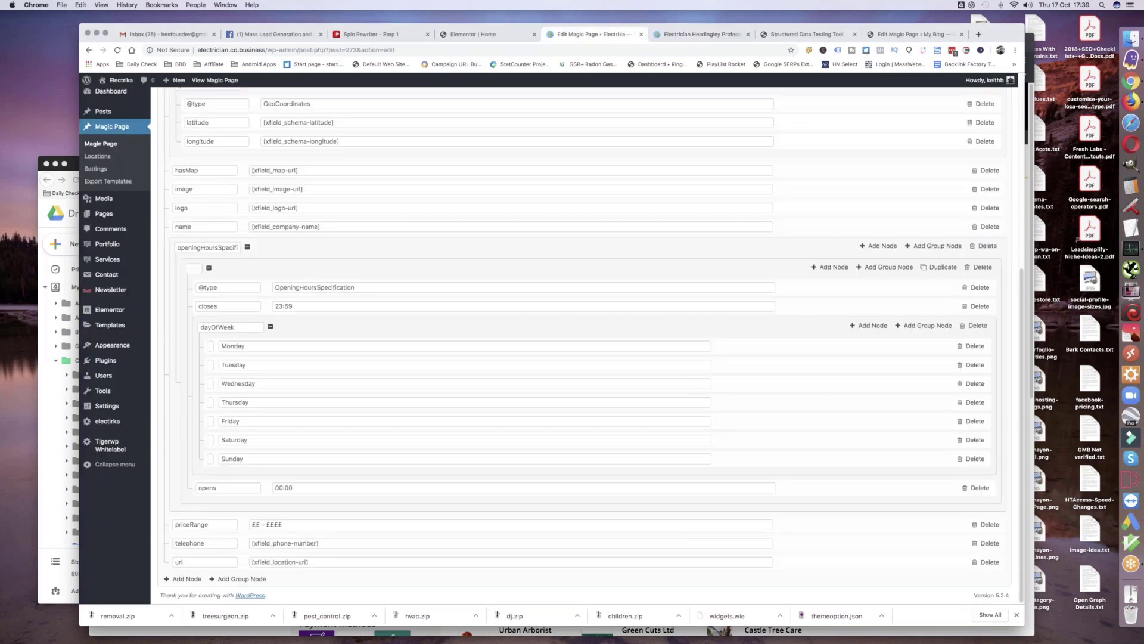
- Close the Schema Builder and open the phone-number xField's entry to view its custom value for the Headingley location set
{"action": "scroll", "coordinate": [591, 338], "scroll_direction": "up", "scroll_amount": 5}
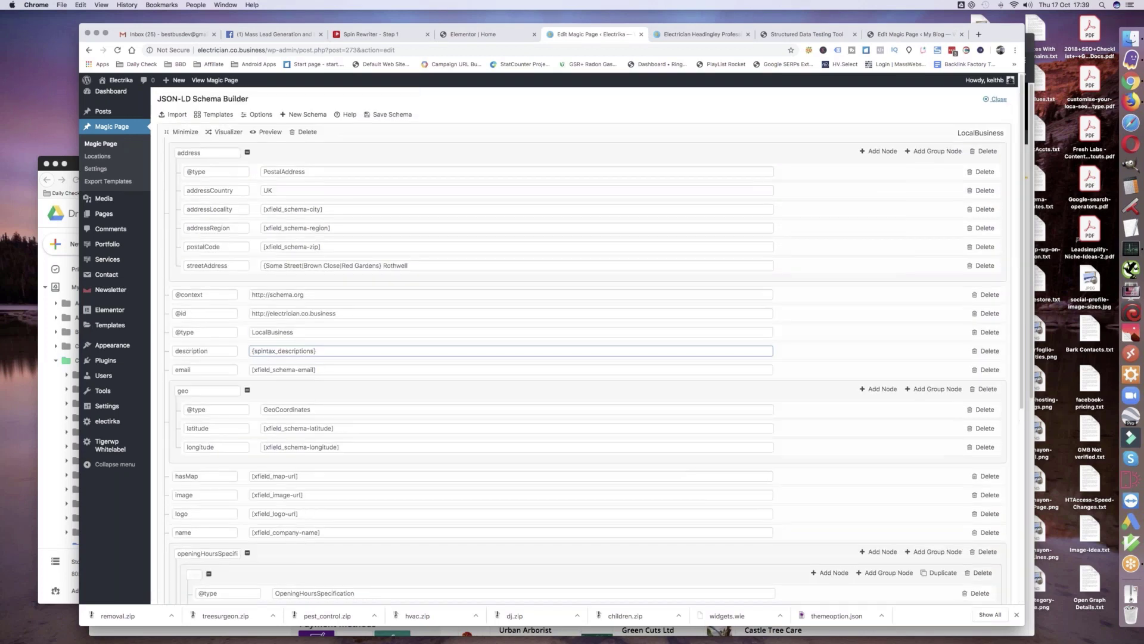
{"action": "key", "text": "Tab"}
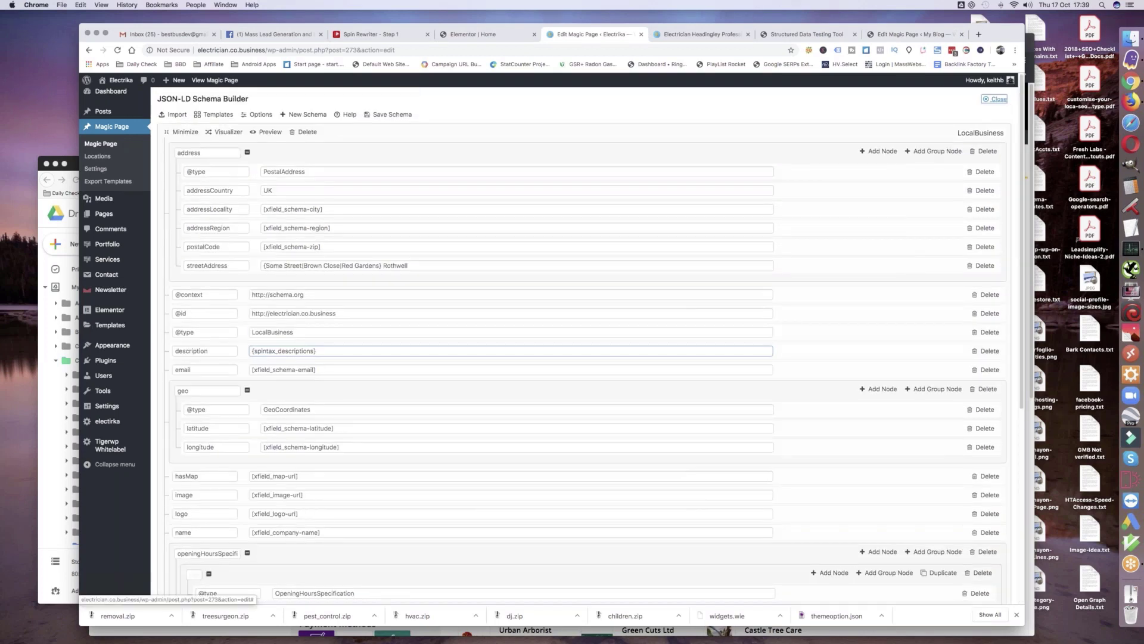
{"action": "key", "text": "Return"}
{"action": "scroll", "coordinate": [518, 340], "scroll_direction": "down", "scroll_amount": 15}
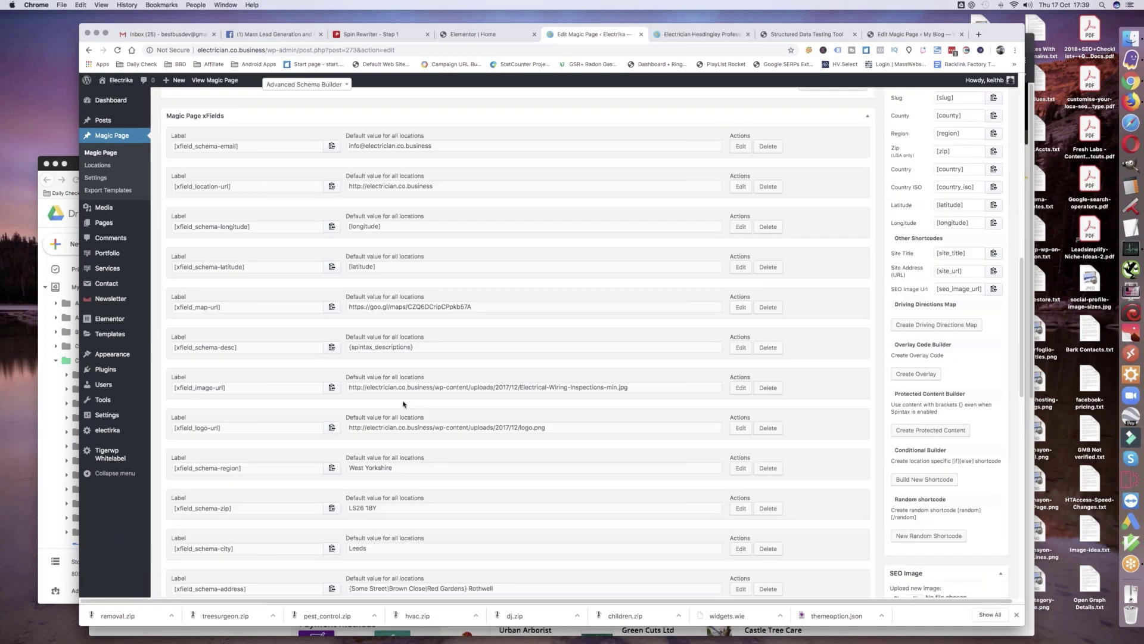
{"action": "scroll", "coordinate": [183, 529], "scroll_direction": "down", "scroll_amount": 3}
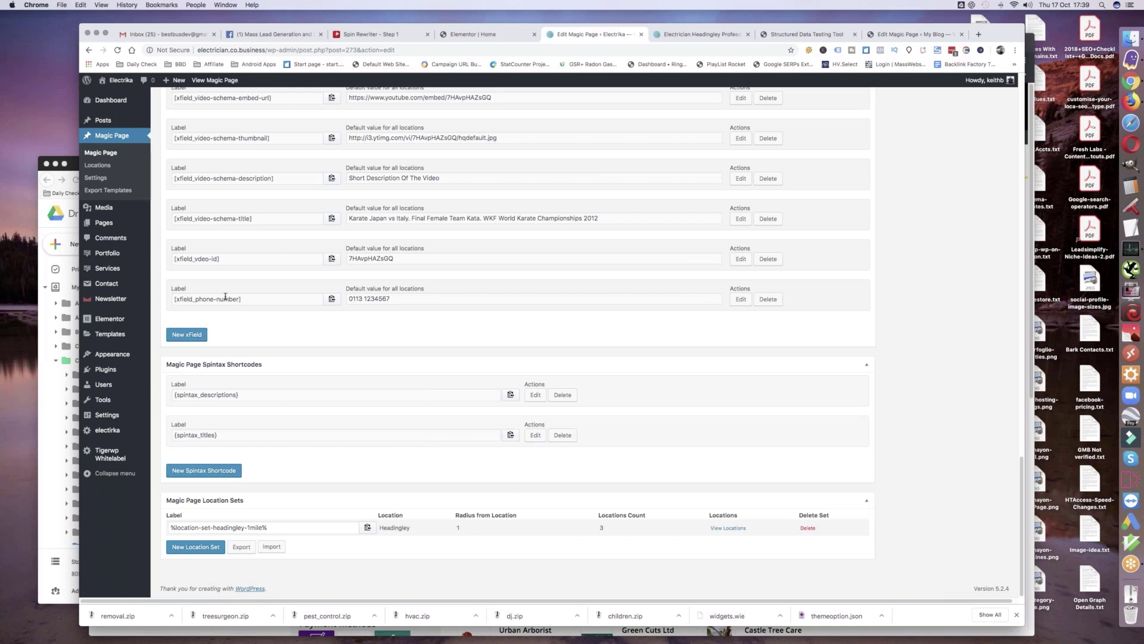
{"action": "left_click", "coordinate": [742, 301]}
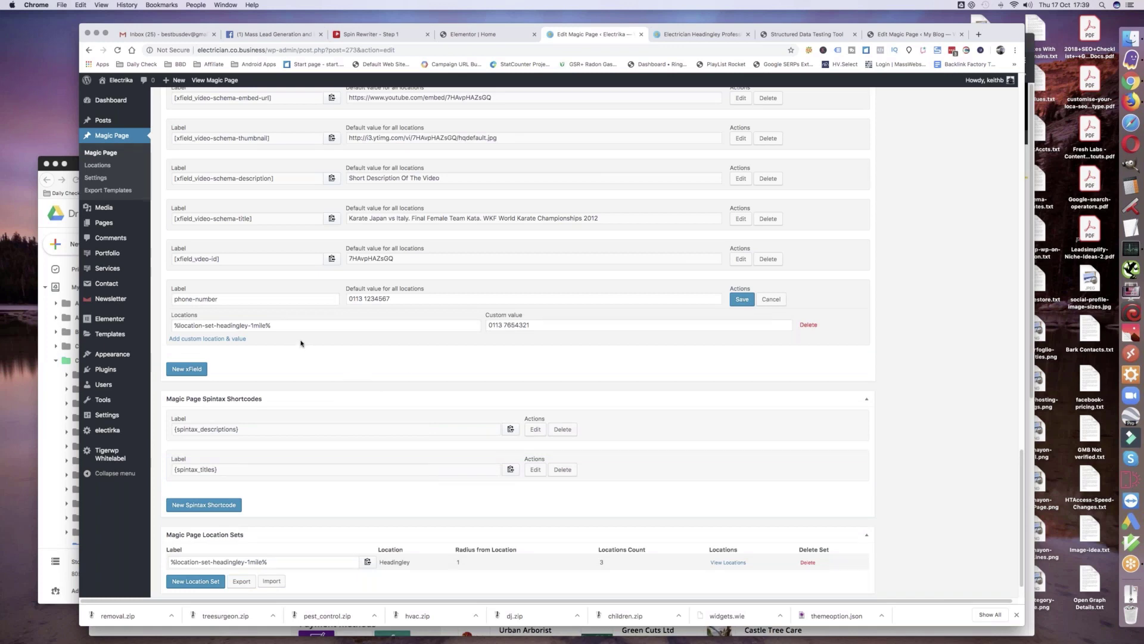
- Examine the labels and default values of the page's xFields, from the video fields back to schema-email
{"action": "scroll", "coordinate": [301, 343], "scroll_direction": "up", "scroll_amount": 3}
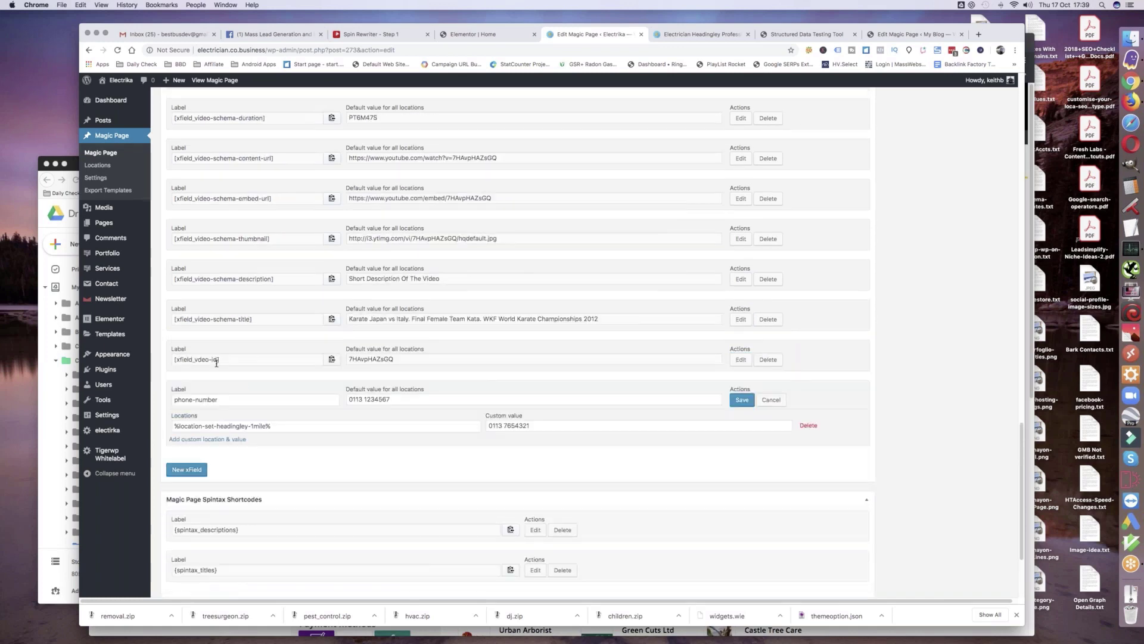
{"action": "scroll", "coordinate": [218, 357], "scroll_direction": "up", "scroll_amount": 8}
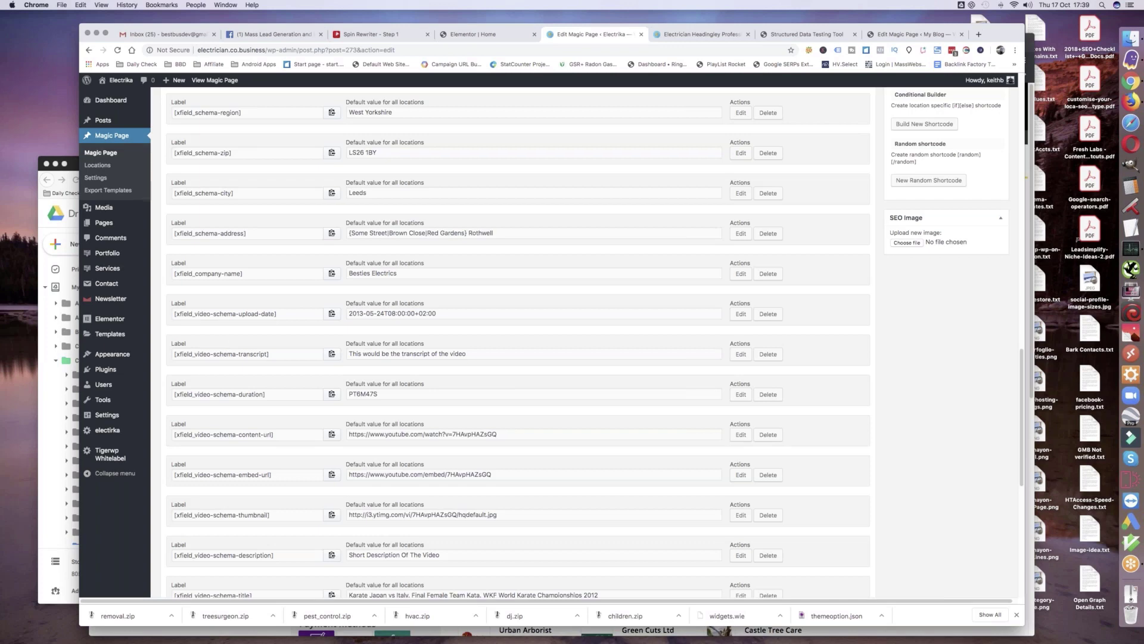
{"action": "scroll", "coordinate": [519, 343], "scroll_direction": "up", "scroll_amount": 2}
{"action": "scroll", "coordinate": [518, 343], "scroll_direction": "up", "scroll_amount": 2}
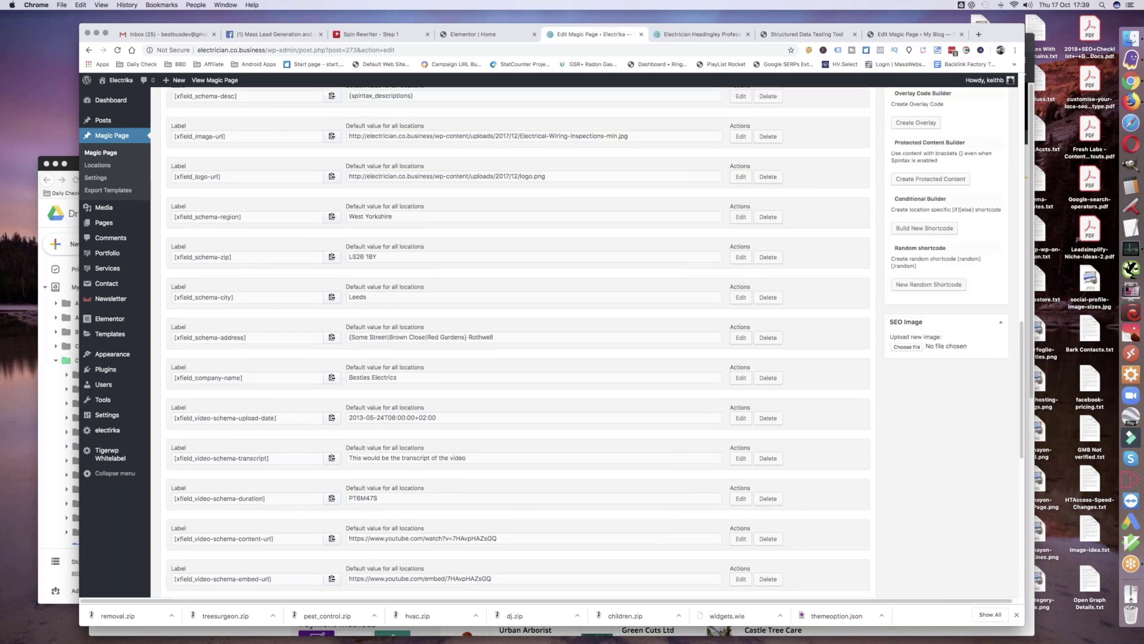
{"action": "scroll", "coordinate": [269, 328], "scroll_direction": "up", "scroll_amount": 6}
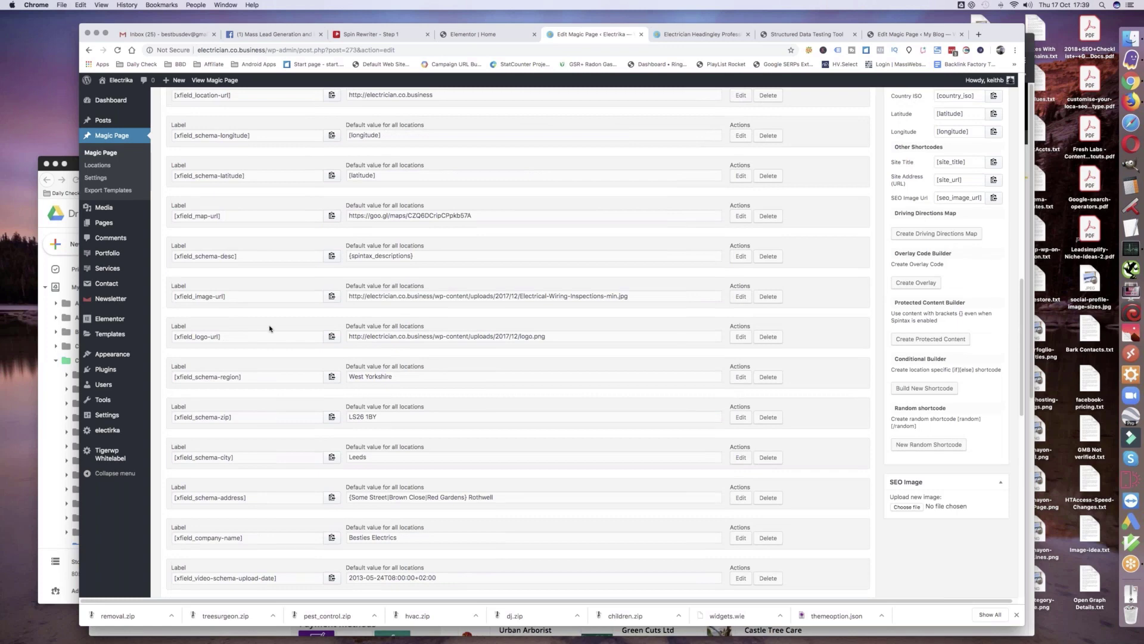
{"action": "scroll", "coordinate": [270, 328], "scroll_direction": "up", "scroll_amount": 2}
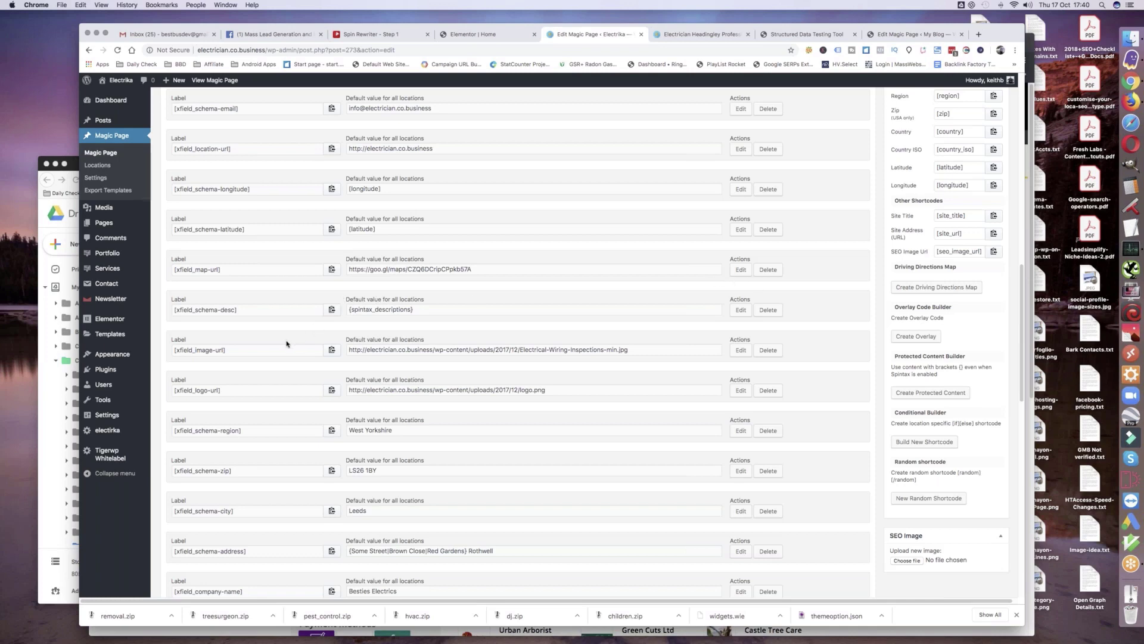
{"action": "scroll", "coordinate": [286, 344], "scroll_direction": "up", "scroll_amount": 1}
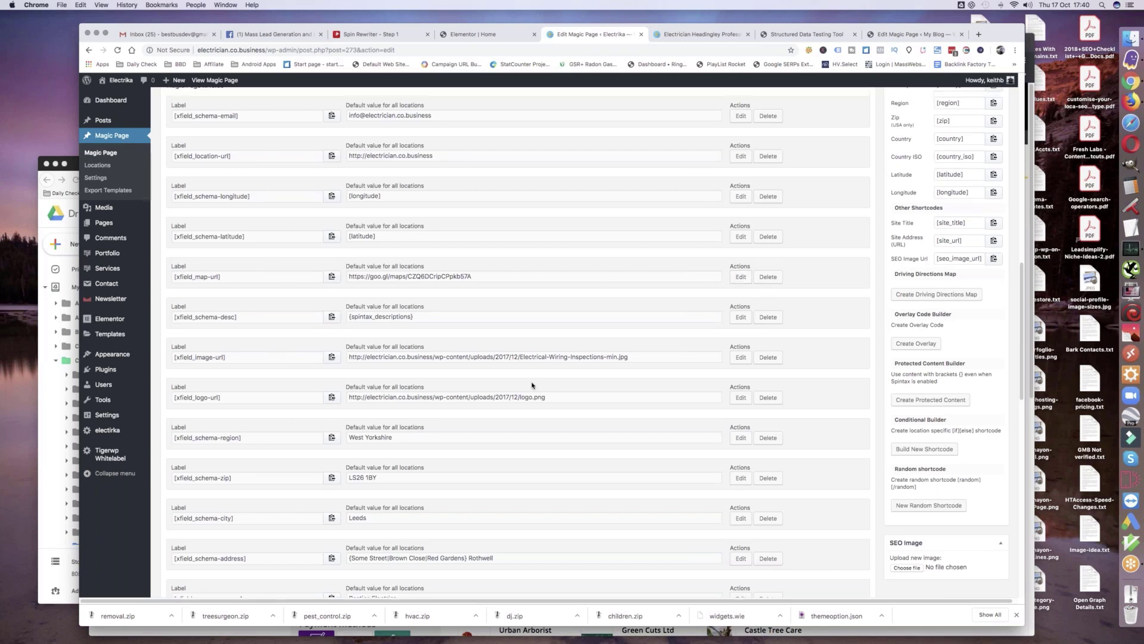
- Copy the %location-set-headingley-1mile% label from the Magic Page Location Sets
{"action": "scroll", "coordinate": [532, 385], "scroll_direction": "down", "scroll_amount": 5}
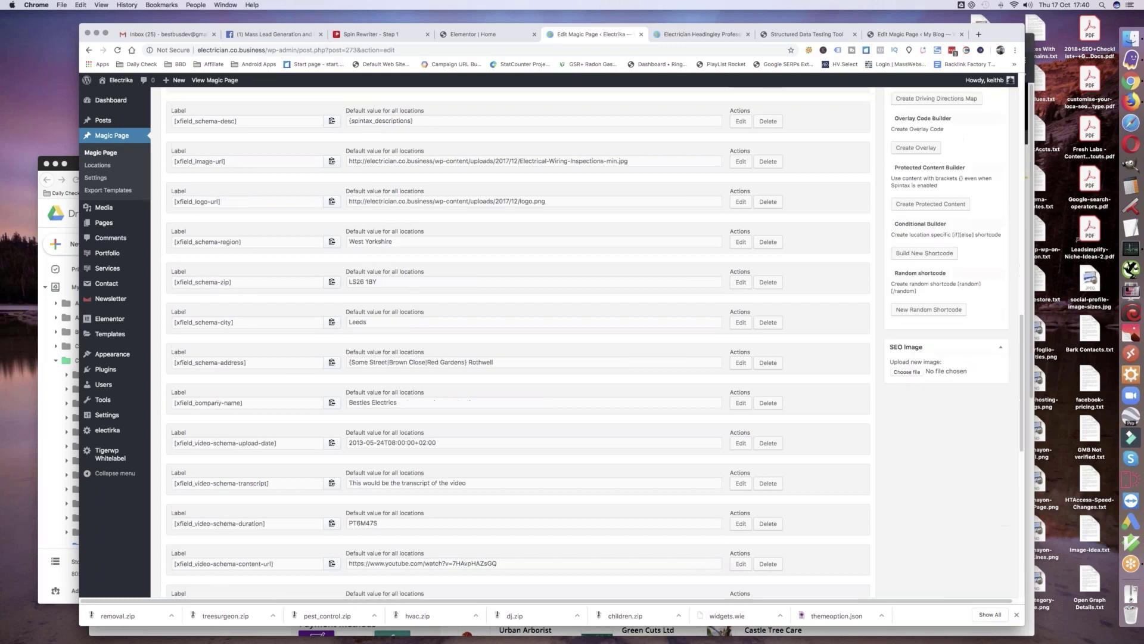
{"action": "scroll", "coordinate": [532, 385], "scroll_direction": "down", "scroll_amount": 10}
{"action": "scroll", "coordinate": [518, 343], "scroll_direction": "down", "scroll_amount": 4}
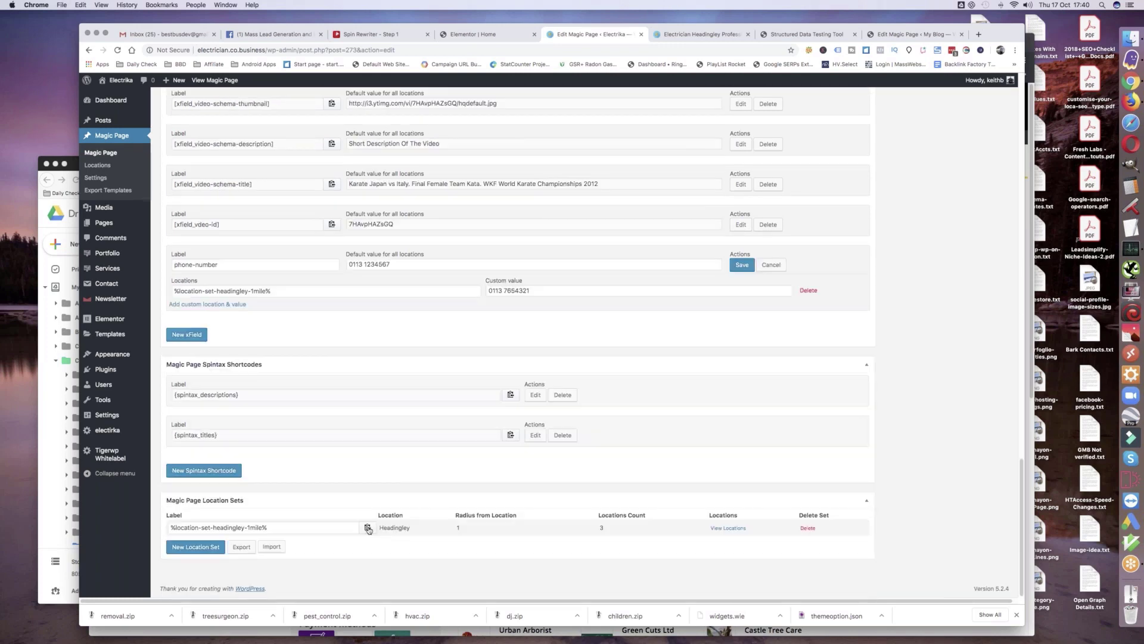
{"action": "left_click", "coordinate": [367, 528]}
{"action": "scroll", "coordinate": [278, 304], "scroll_direction": "up", "scroll_amount": 15}
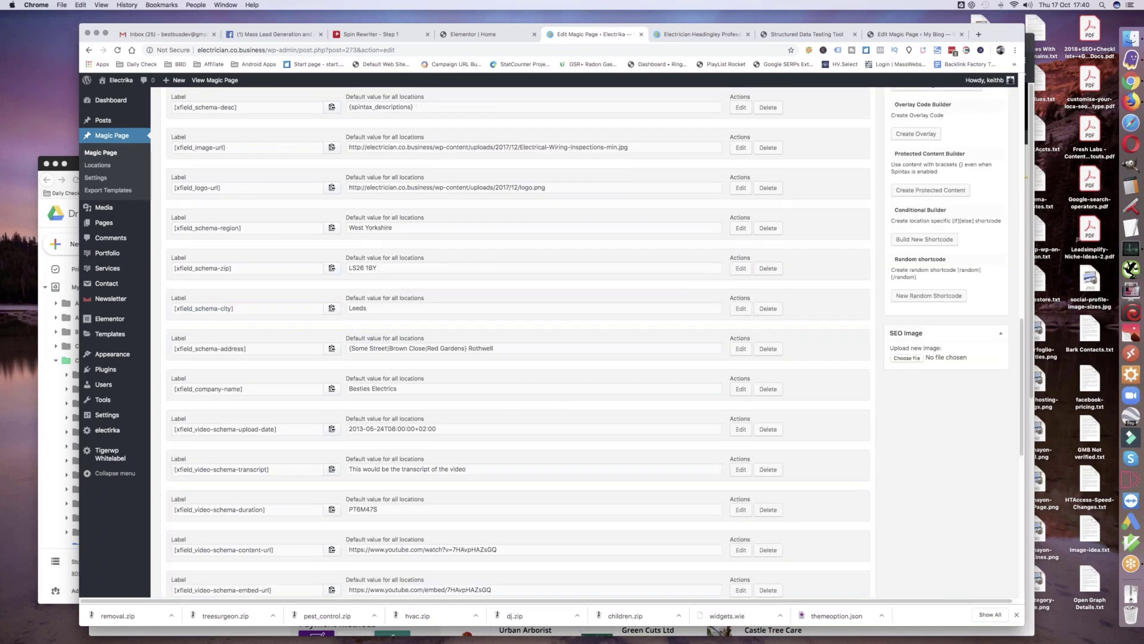
{"action": "scroll", "coordinate": [278, 304], "scroll_direction": "up", "scroll_amount": 1}
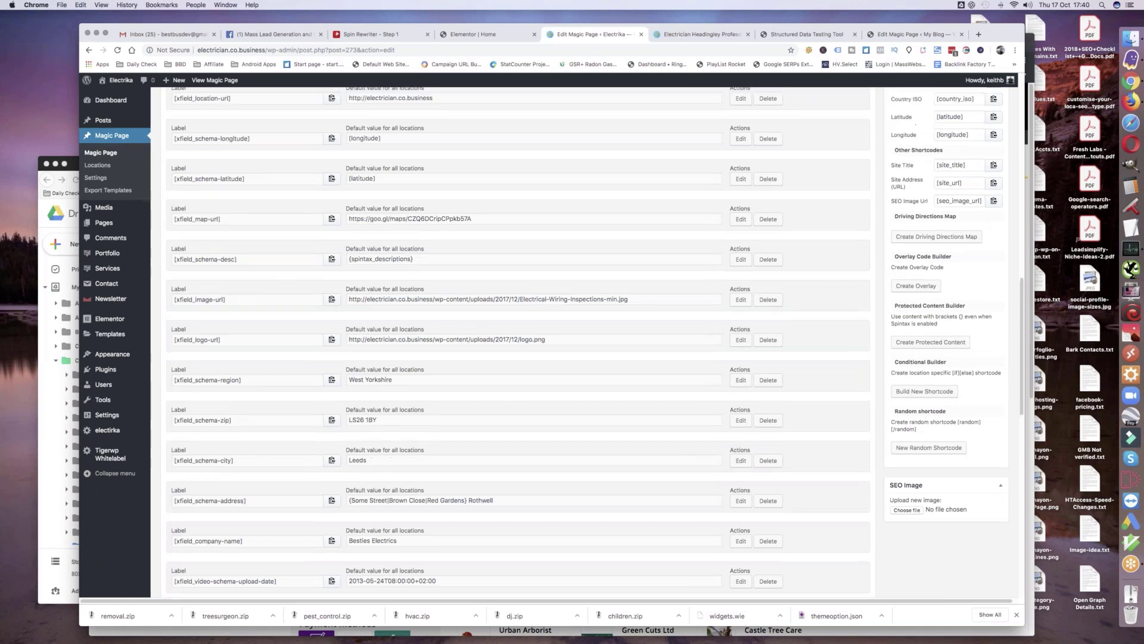
{"action": "left_click", "coordinate": [740, 221]}
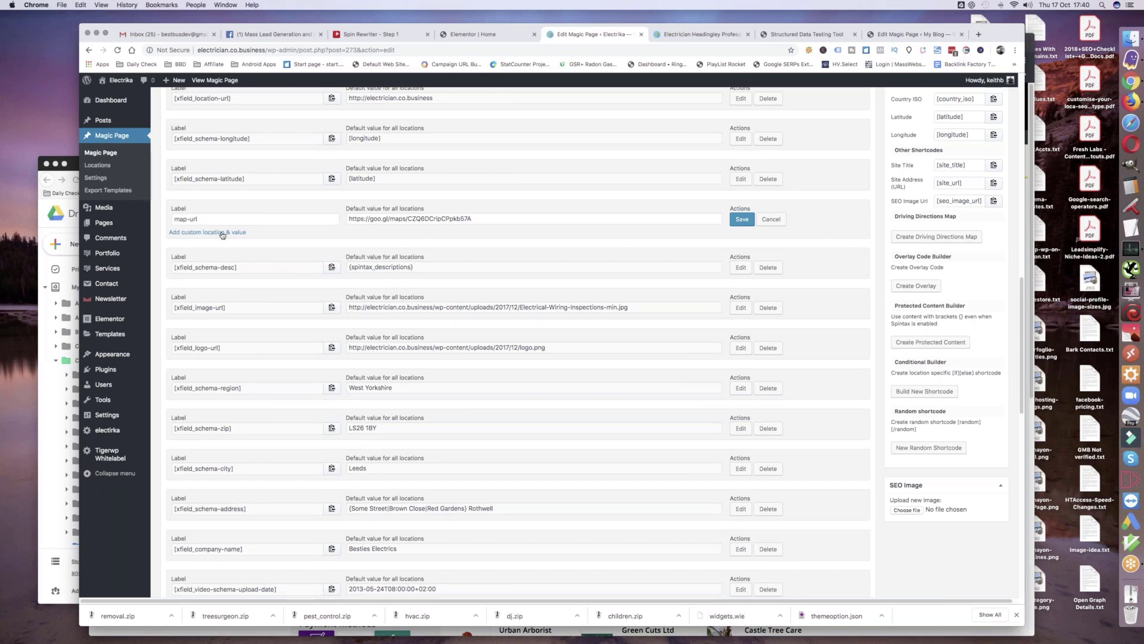
{"action": "left_click", "coordinate": [222, 232]}
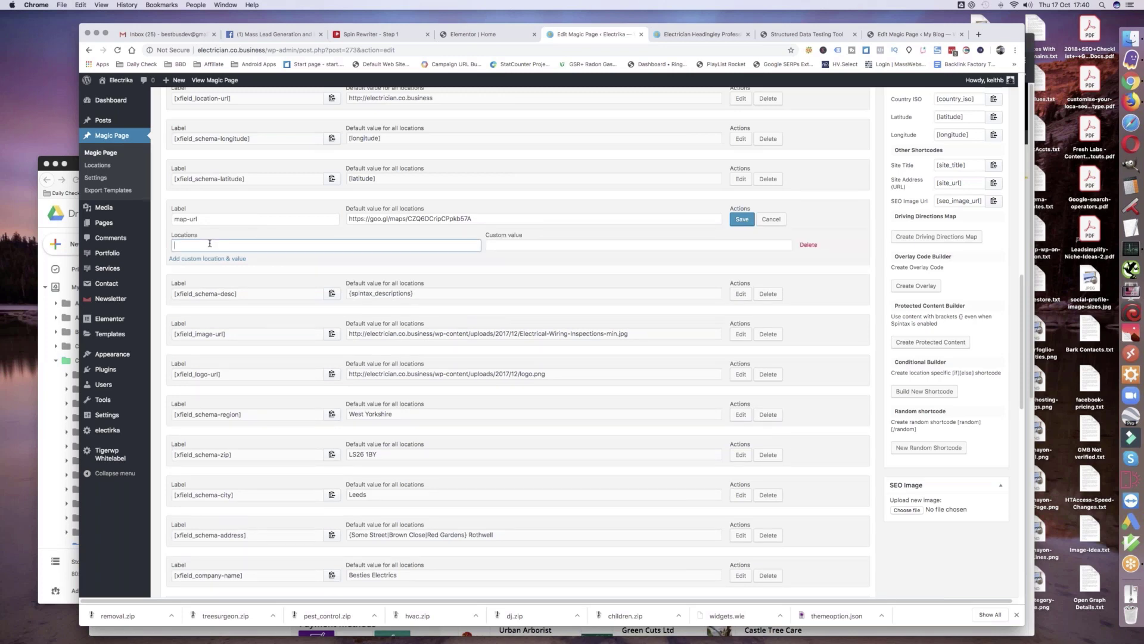
{"action": "key", "text": "super+v"}
{"action": "left_click", "coordinate": [498, 245]}
{"action": "type", "text": "https:"}
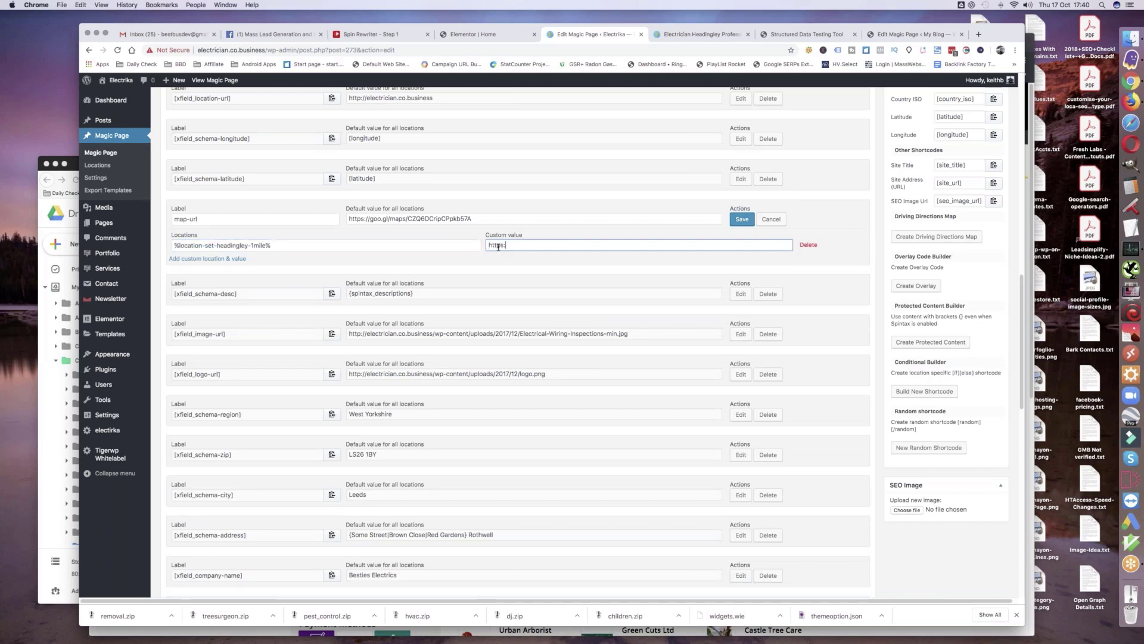
{"action": "type", "text": "//google.co.uk"}
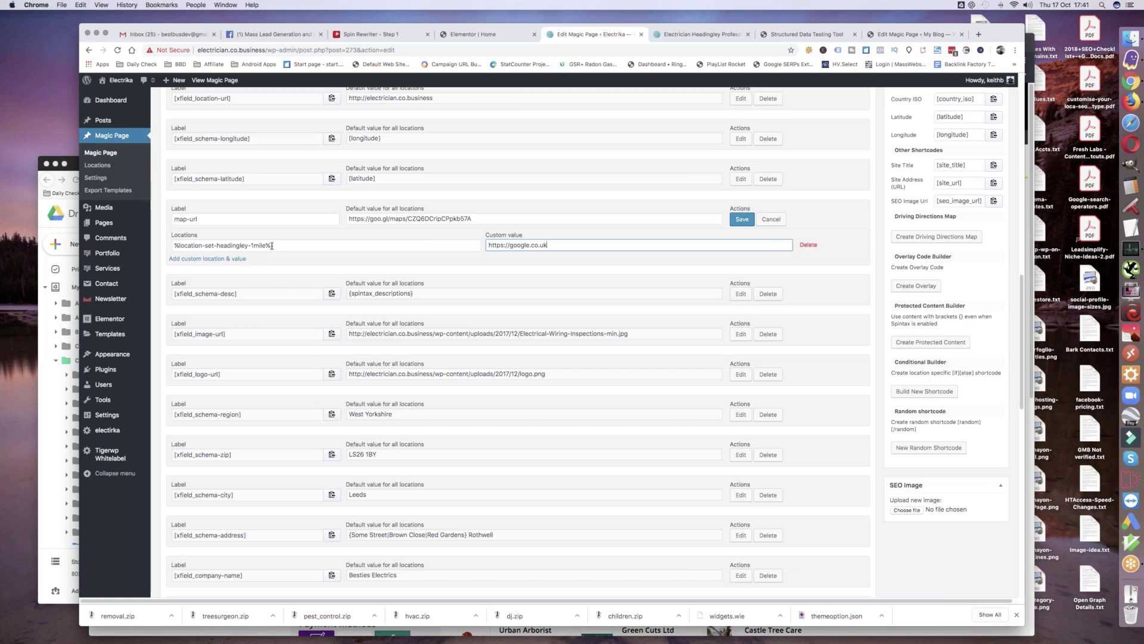
{"action": "left_click", "coordinate": [741, 220]}
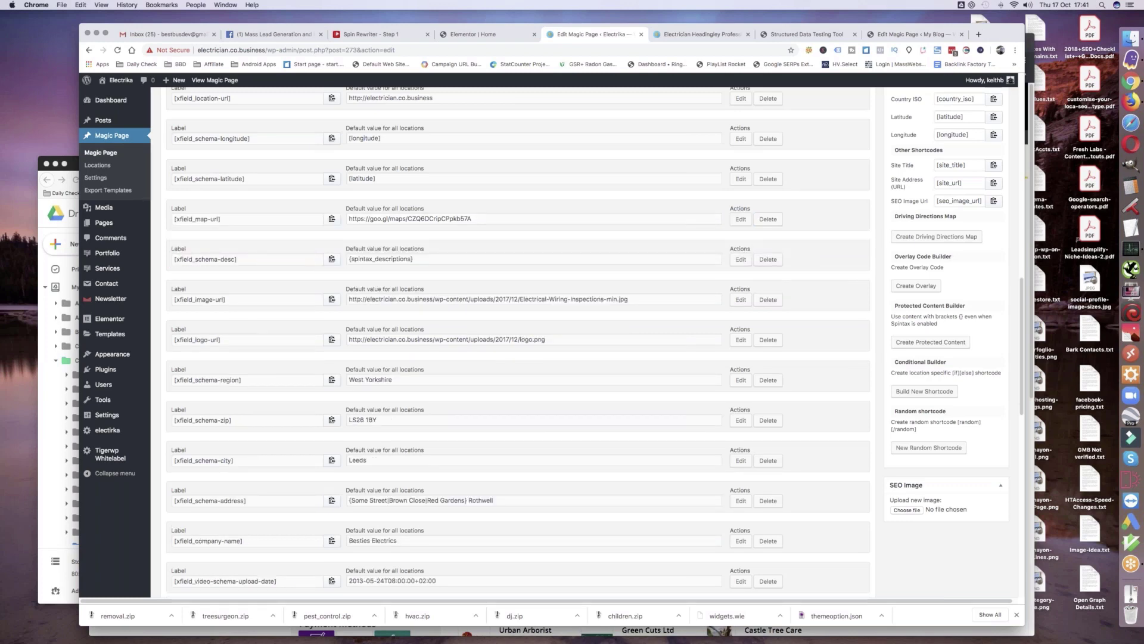
- Save the phone-number xField entry that is still open and update the electrician Magic Page
{"action": "scroll", "coordinate": [516, 460], "scroll_direction": "down", "scroll_amount": 10}
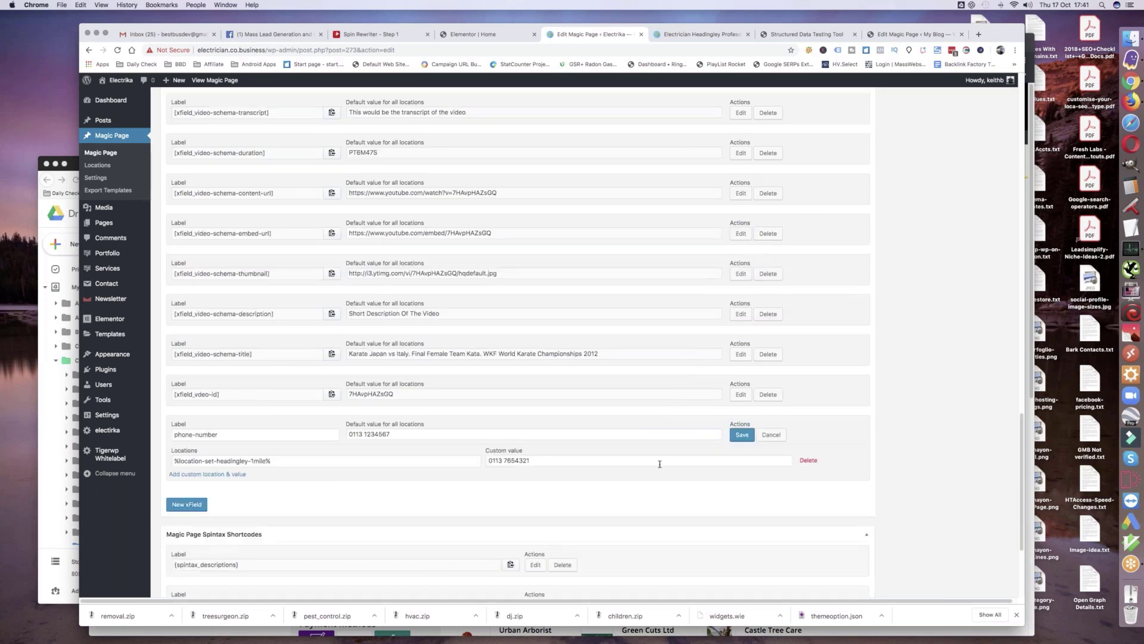
{"action": "left_click", "coordinate": [744, 439]}
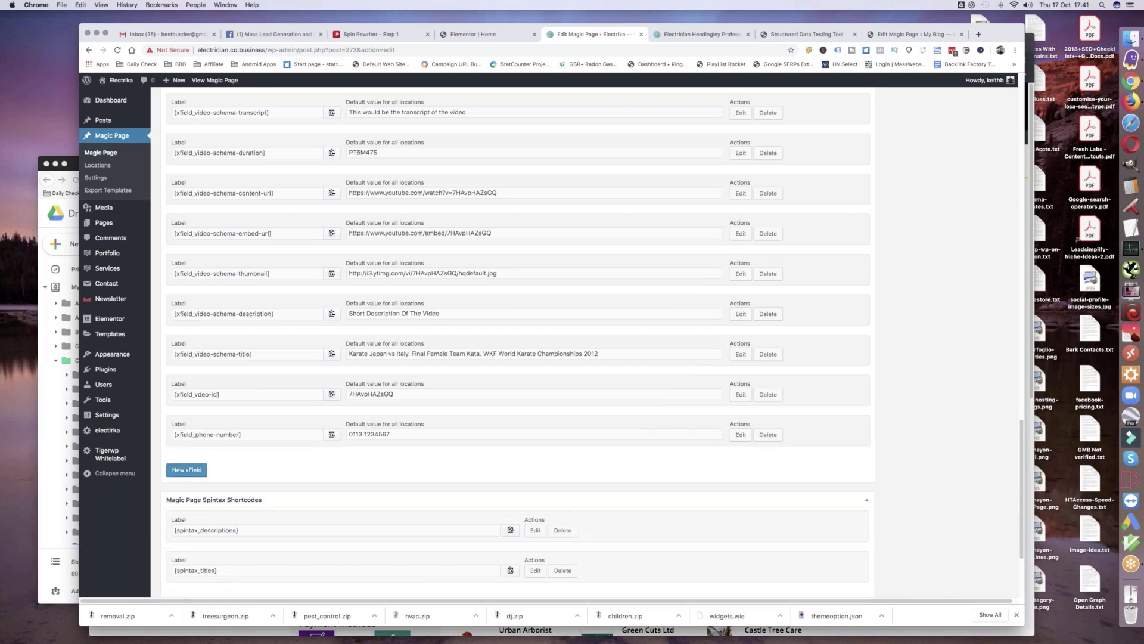
{"action": "scroll", "coordinate": [518, 340], "scroll_direction": "up", "scroll_amount": 10}
{"action": "scroll", "coordinate": [519, 340], "scroll_direction": "up", "scroll_amount": 10}
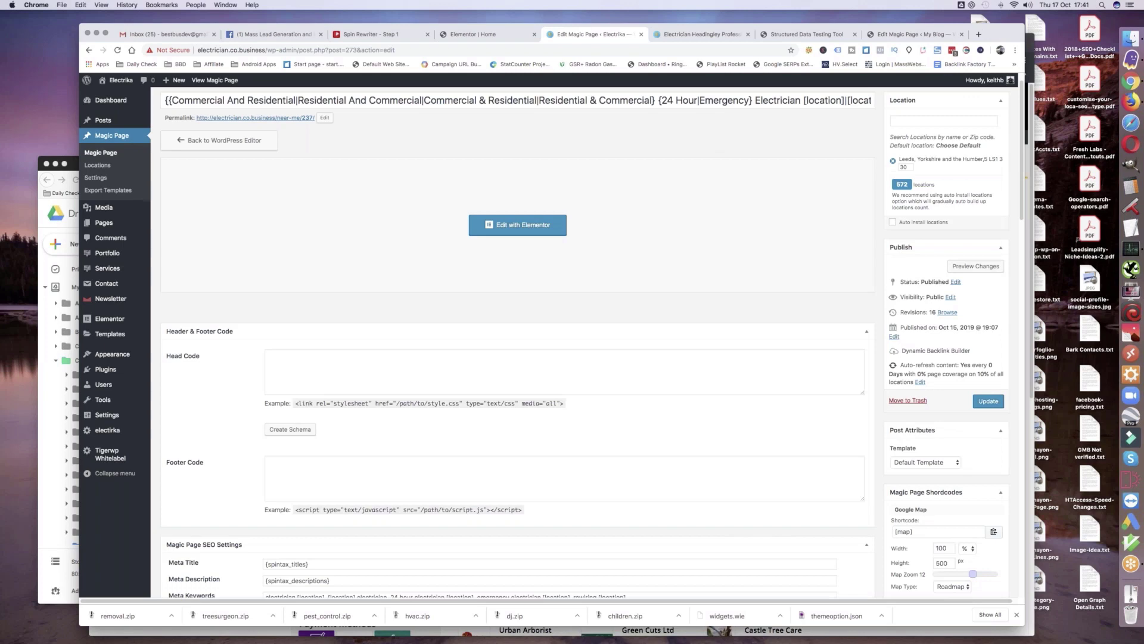
{"action": "left_click", "coordinate": [988, 401]}
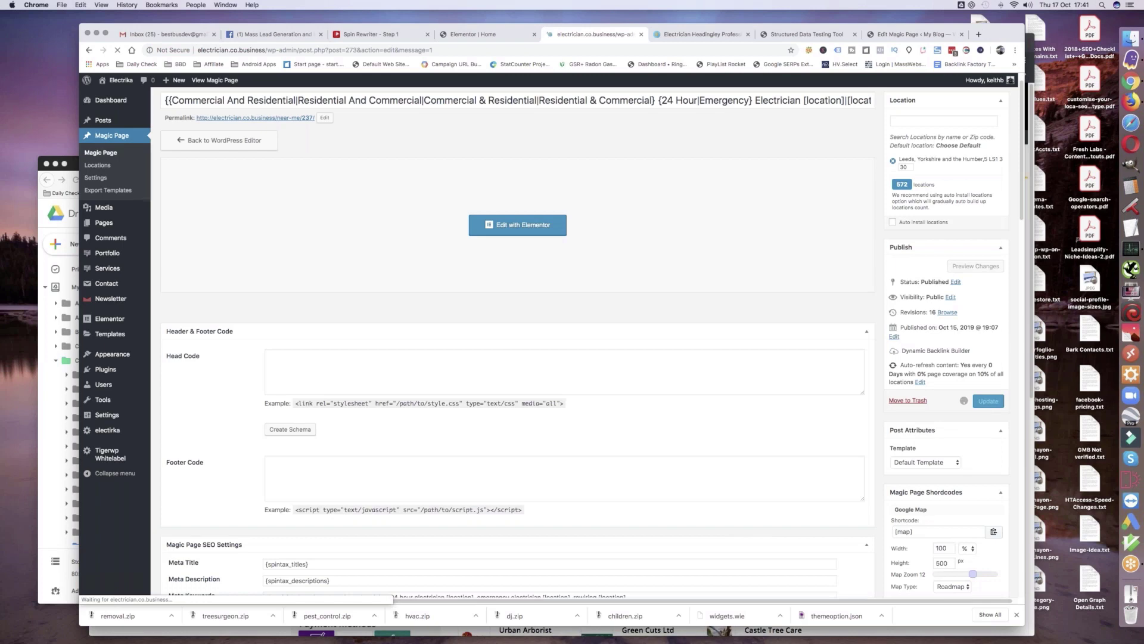
- Load the leeds version of the live location page and copy its address
{"action": "key", "text": "ctrl+Tab"}
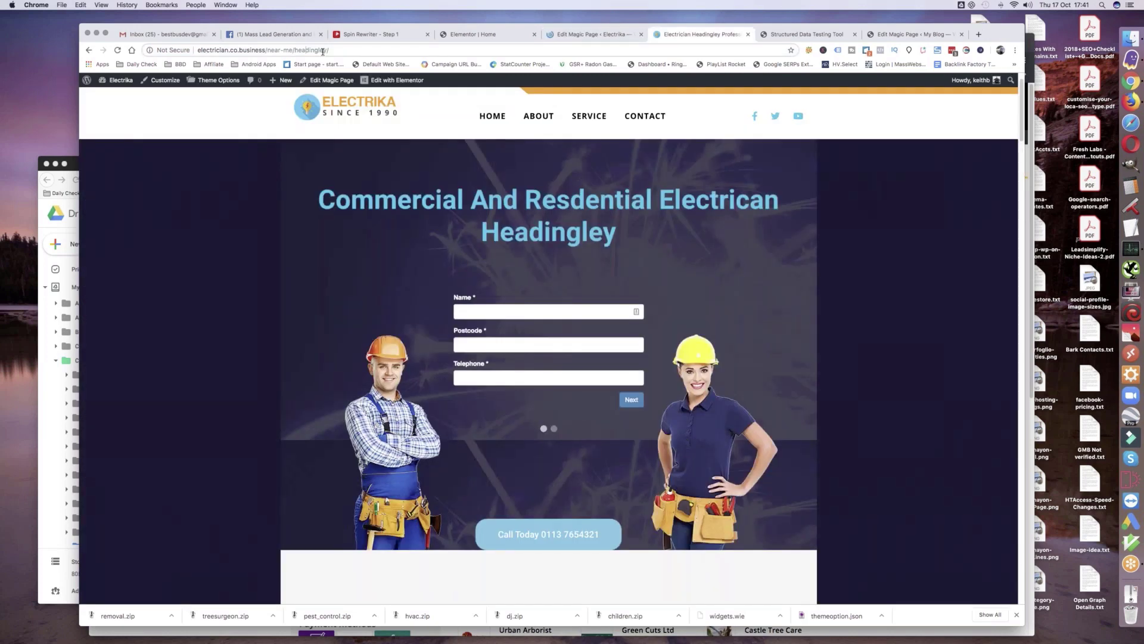
{"action": "double_click", "coordinate": [323, 52]}
{"action": "type", "text": "leeds"}
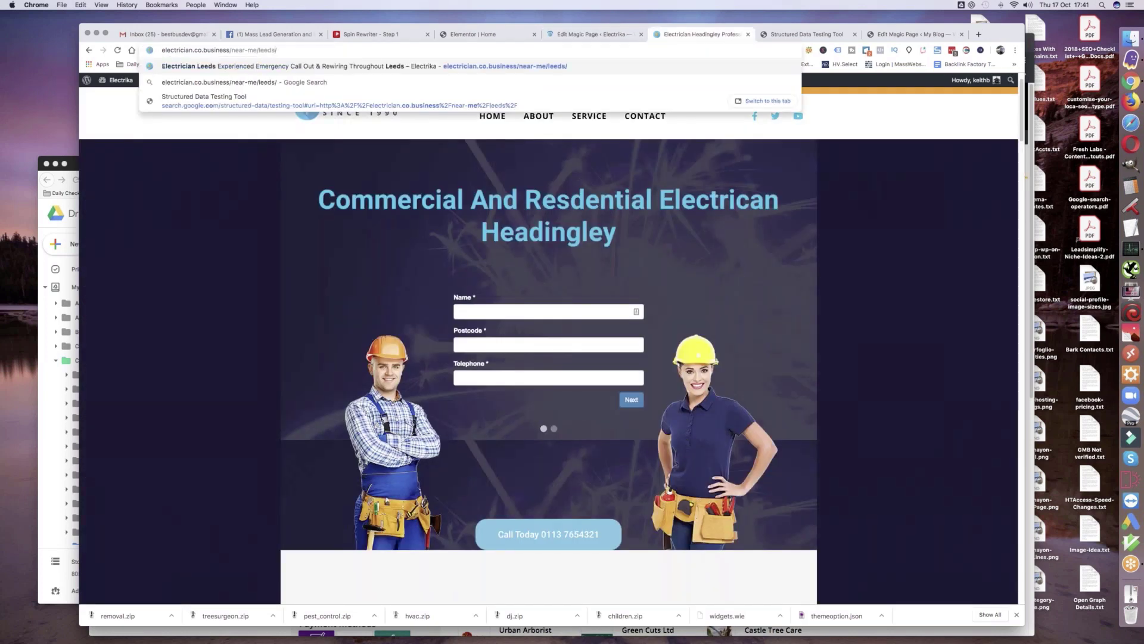
{"action": "key", "text": "Return"}
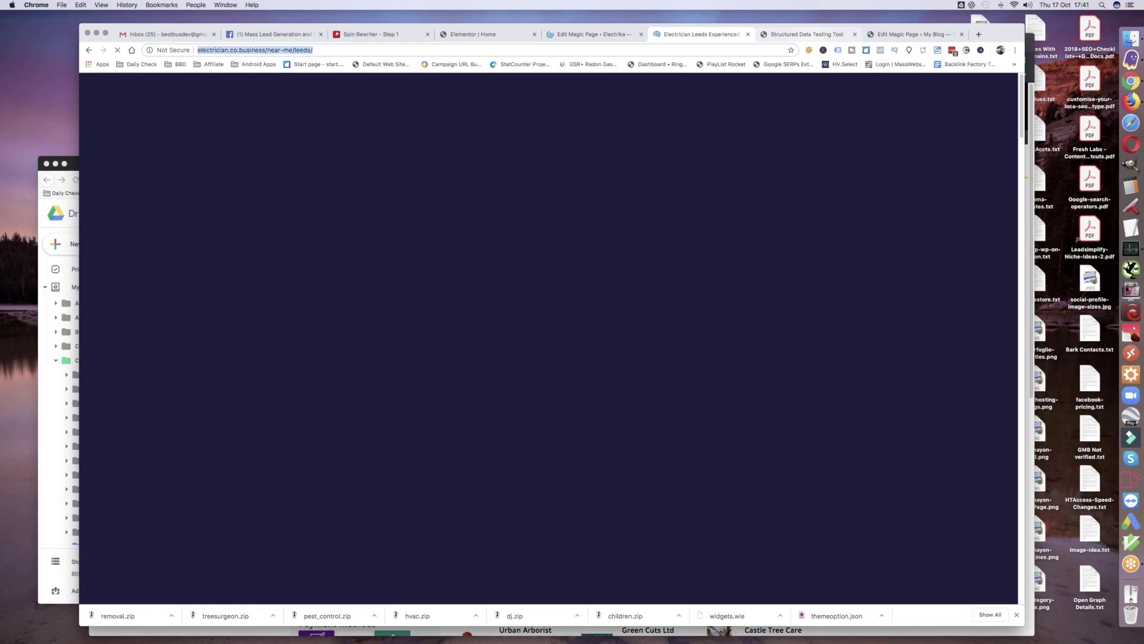
- Test the leeds page's address in the Structured Data Testing Tool and examine its LocalBusiness result
{"action": "key", "text": "ctrl+Tab"}
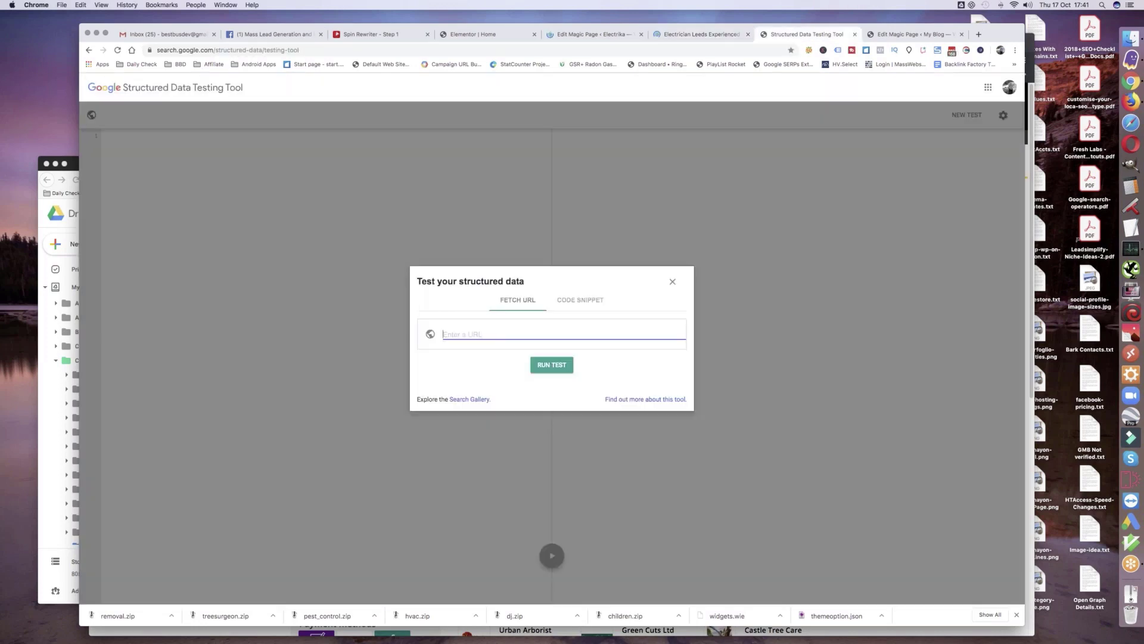
{"action": "key", "text": "super+v"}
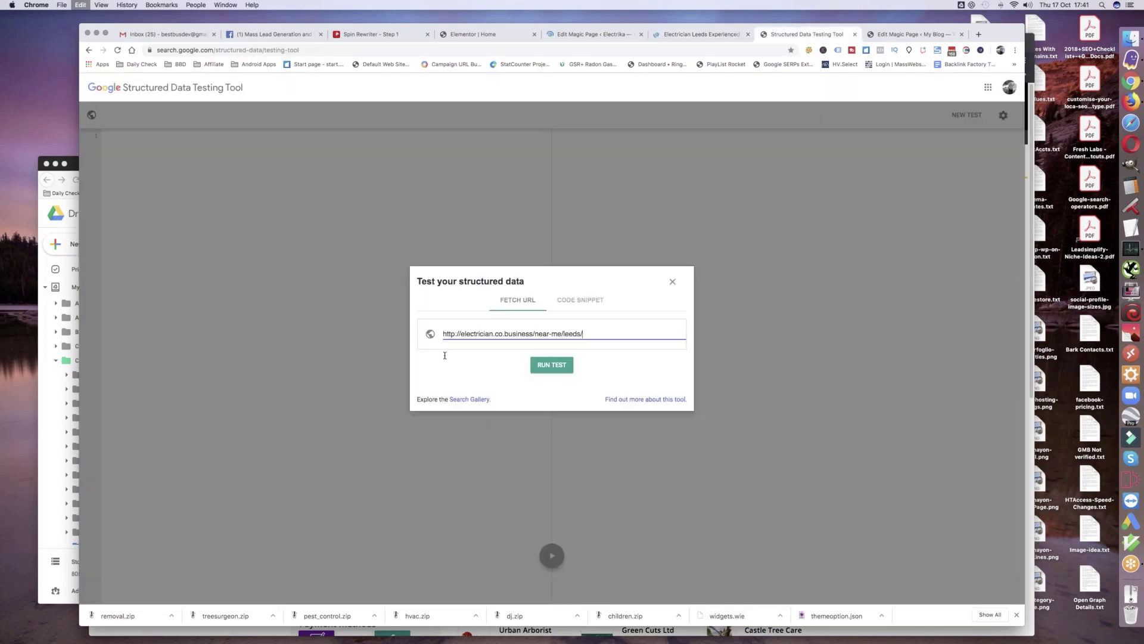
{"action": "left_click", "coordinate": [552, 366]}
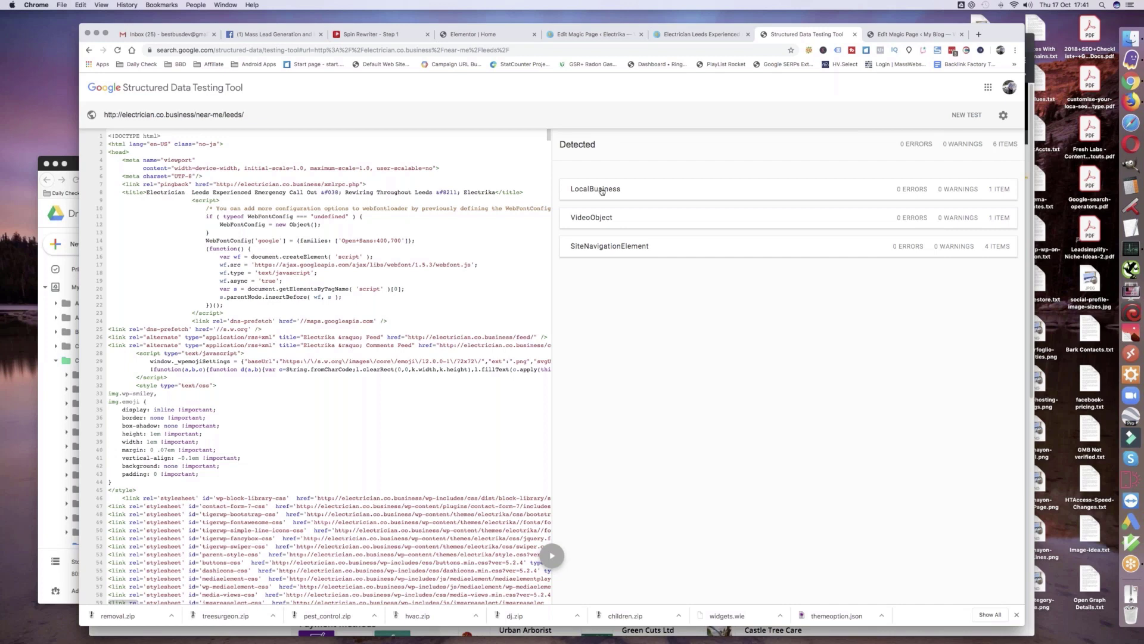
{"action": "left_click", "coordinate": [602, 190]}
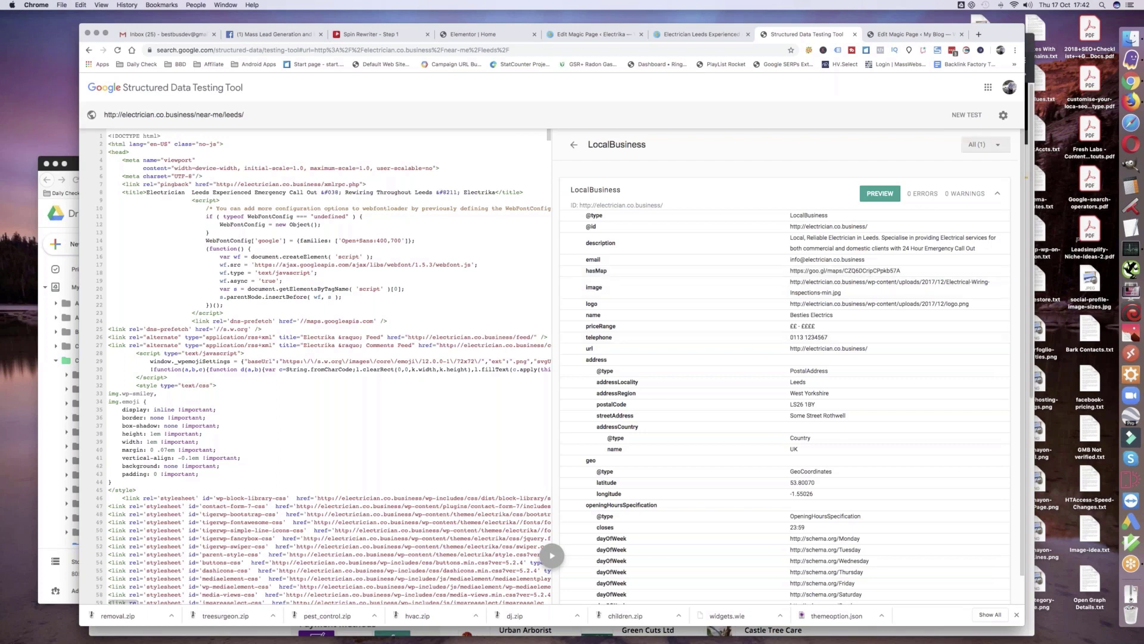
- Run a new structured data test on the headingley version of the address and examine its LocalBusiness result
{"action": "left_click", "coordinate": [964, 117]}
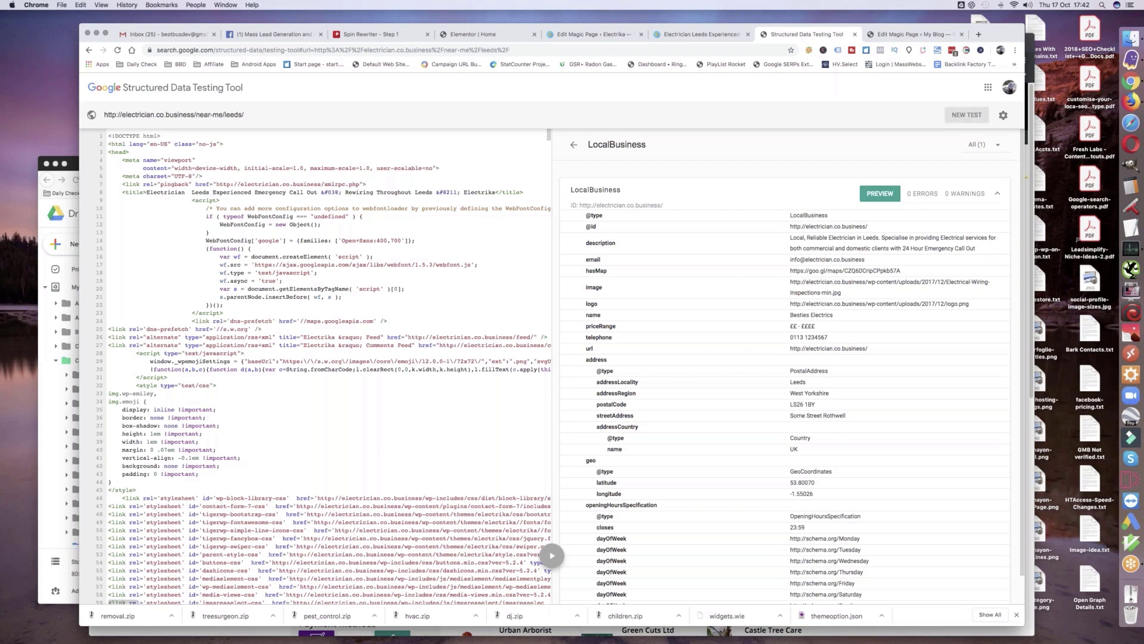
{"action": "double_click", "coordinate": [573, 334]}
{"action": "type", "text": "headin"}
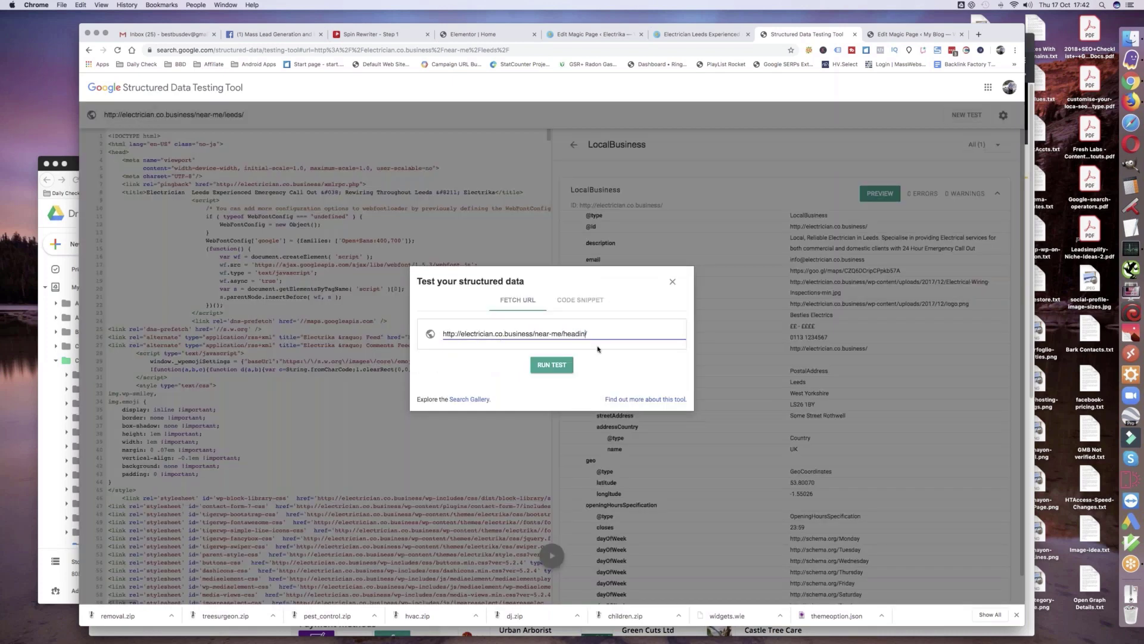
{"action": "type", "text": "gley"}
{"action": "left_click", "coordinate": [552, 365]}
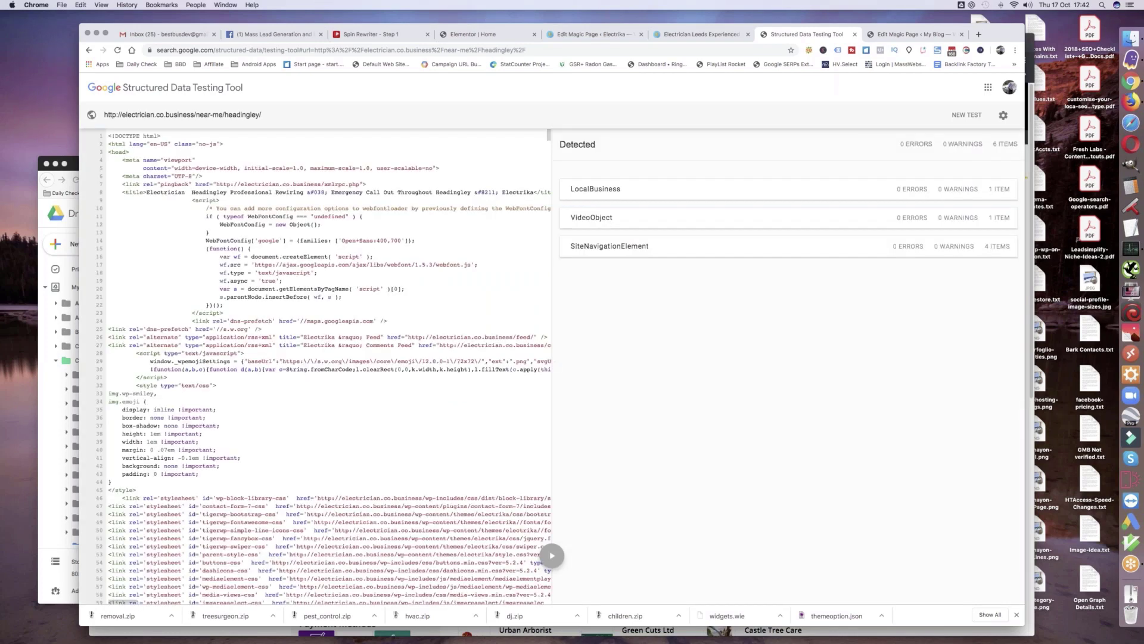
{"action": "left_click", "coordinate": [602, 190]}
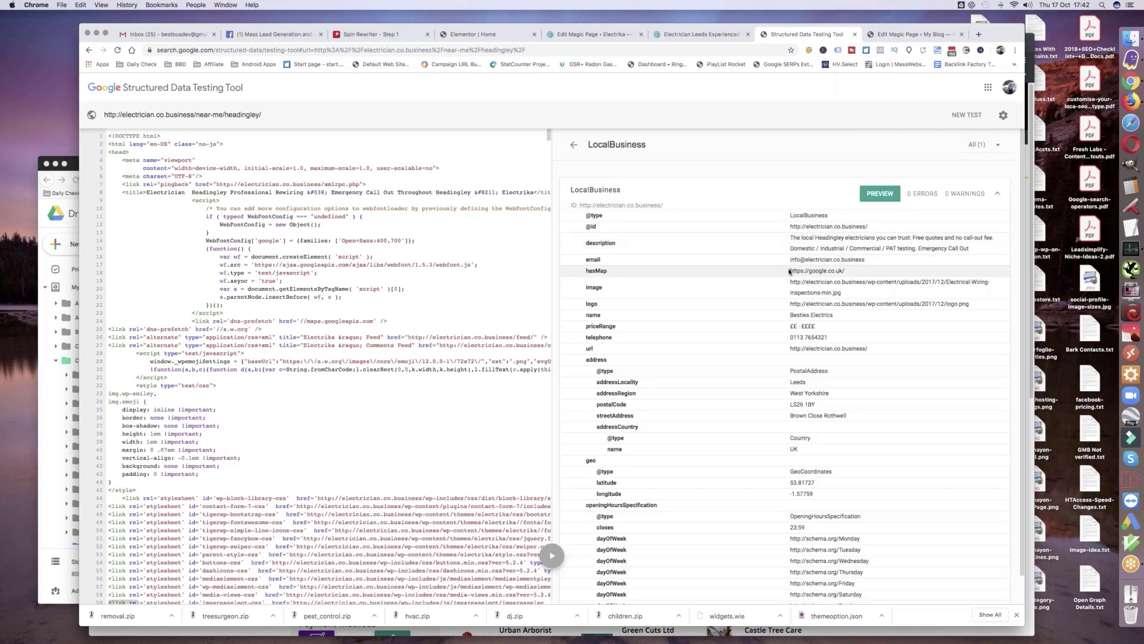
- Examine the hasMap, telephone and streetAddress values in the headingley page's LocalBusiness result
{"action": "left_click_drag", "start_coordinate": [790, 271], "coordinate": [854, 276]}
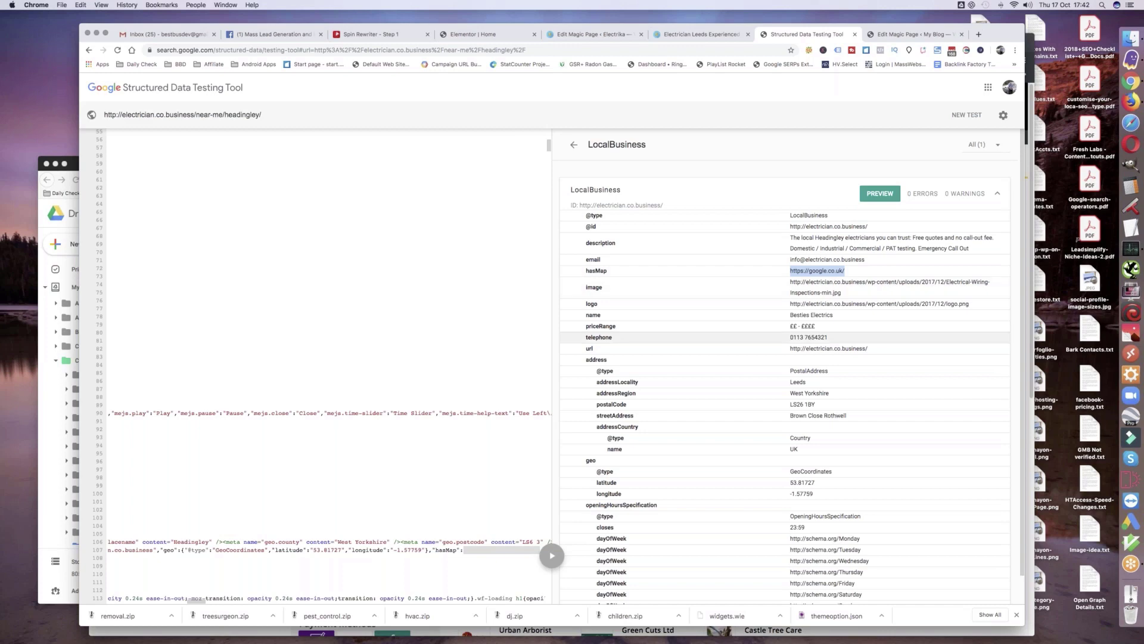
{"action": "left_click", "coordinate": [655, 338]}
{"action": "triple_click", "coordinate": [813, 337]}
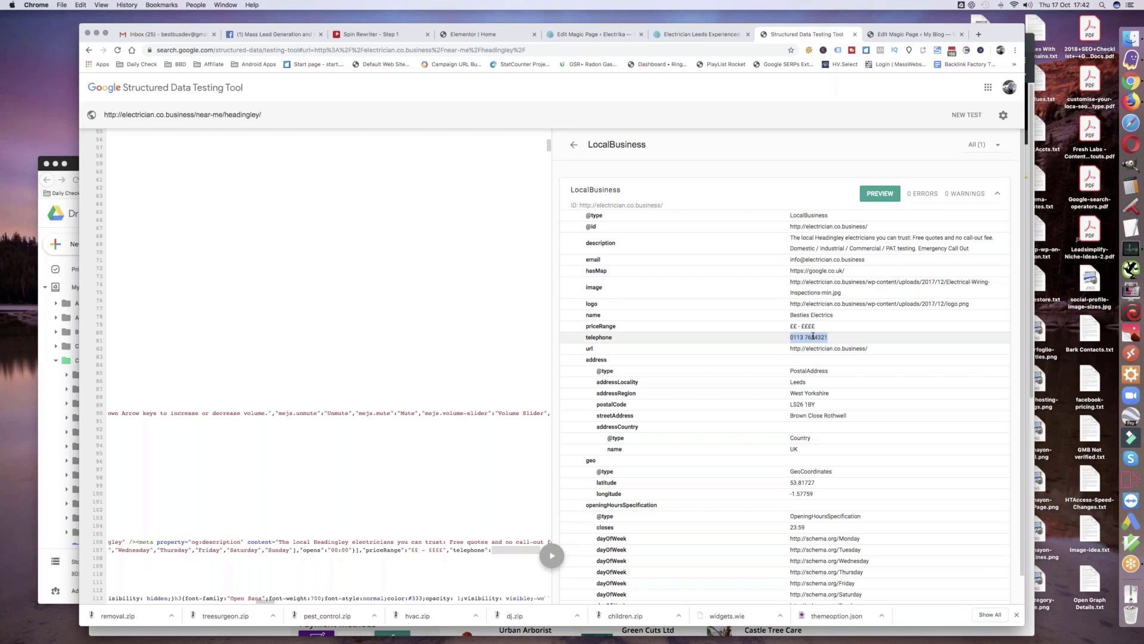
{"action": "left_click", "coordinate": [797, 416]}
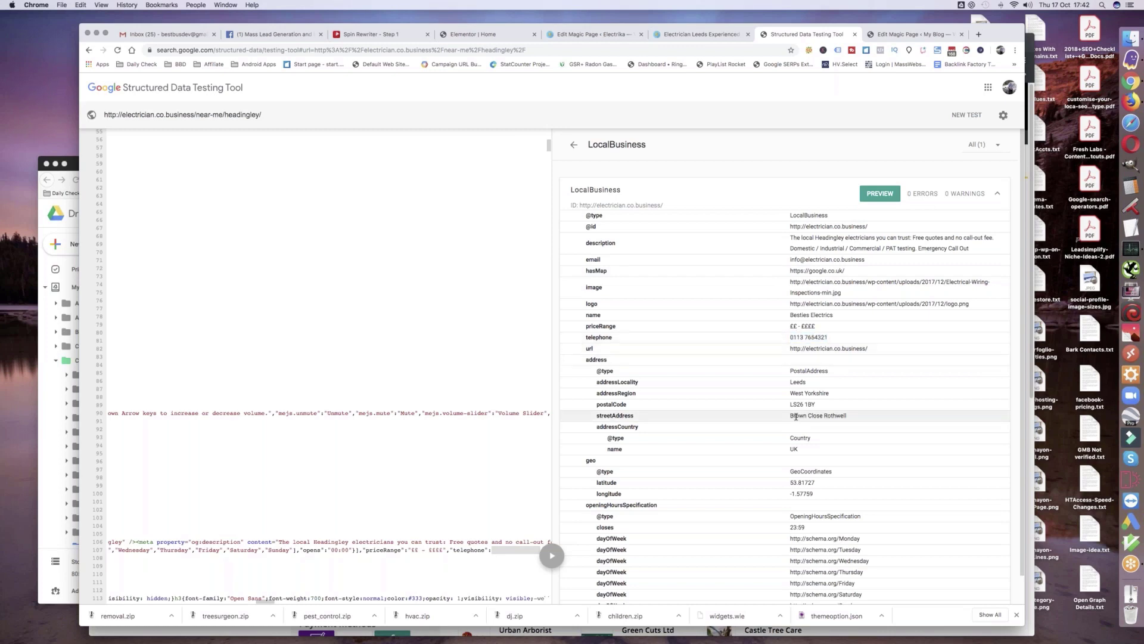
{"action": "triple_click", "coordinate": [796, 416]}
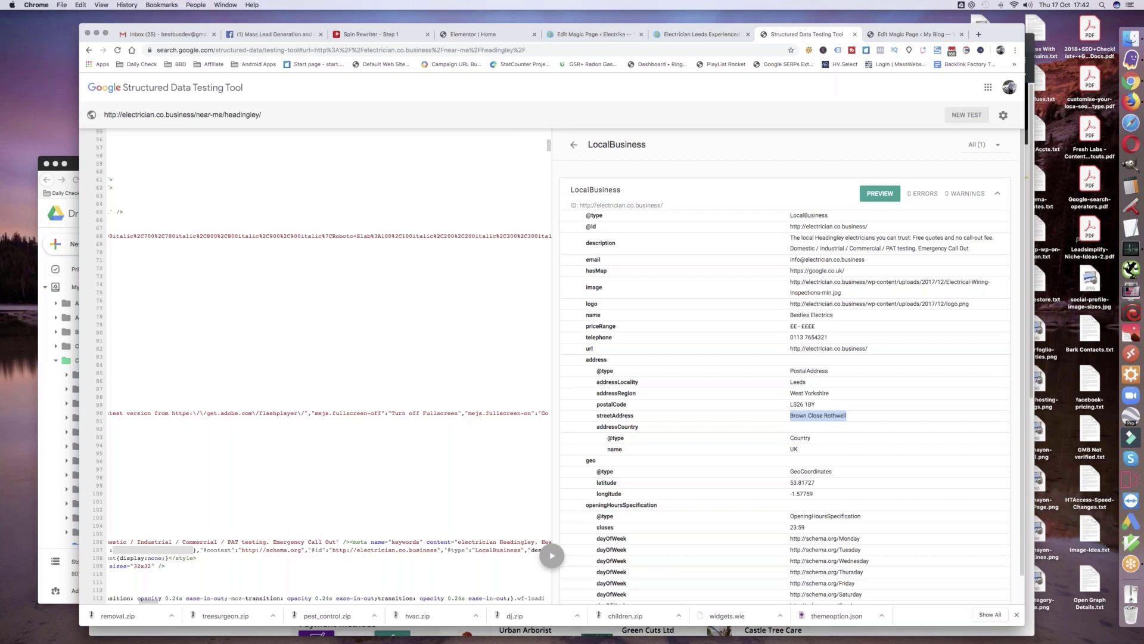
- Run a new structured data test on the near-me/leeds address and expand its LocalBusiness result for comparison
{"action": "left_click", "coordinate": [966, 115]}
{"action": "double_click", "coordinate": [578, 335]}
{"action": "type", "text": "l"}
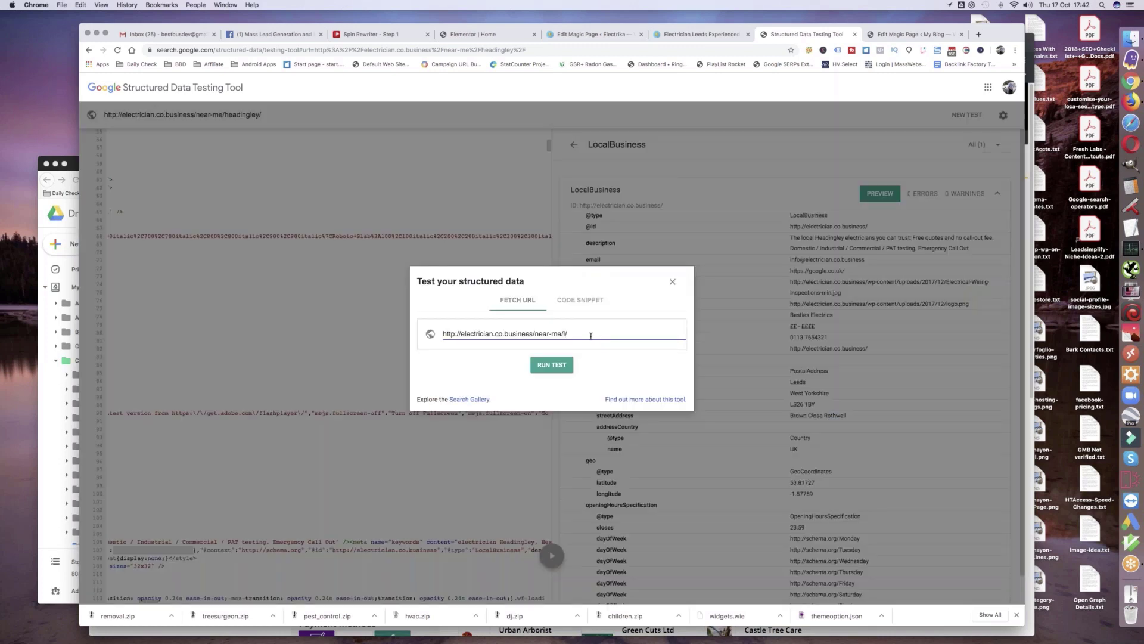
{"action": "type", "text": "eeds"}
{"action": "left_click", "coordinate": [547, 365]}
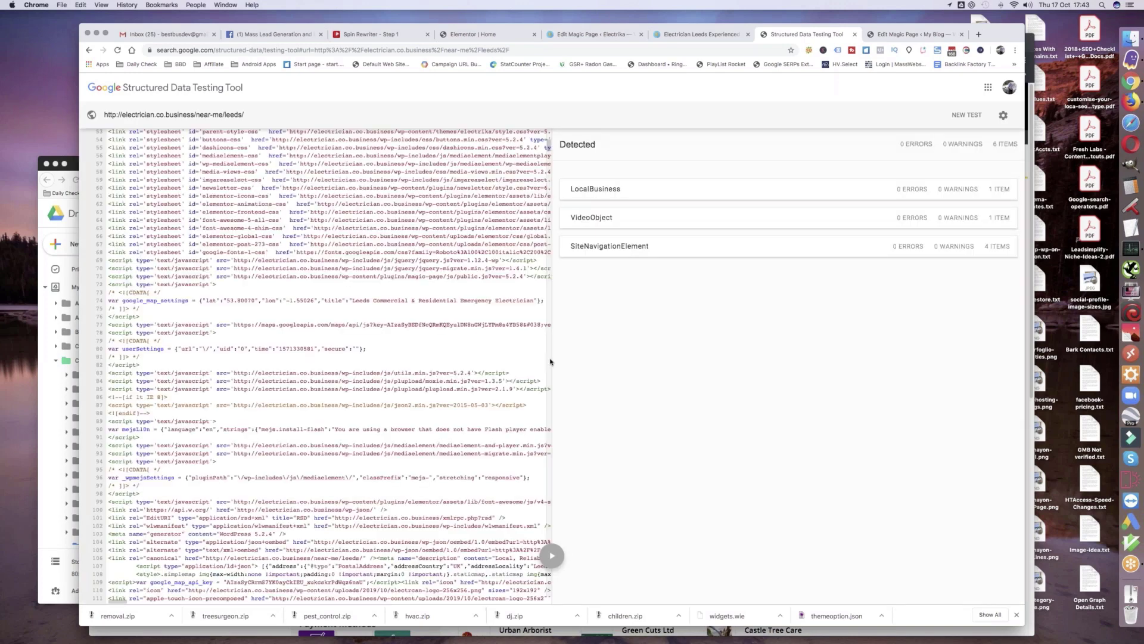
{"action": "left_click", "coordinate": [588, 190]}
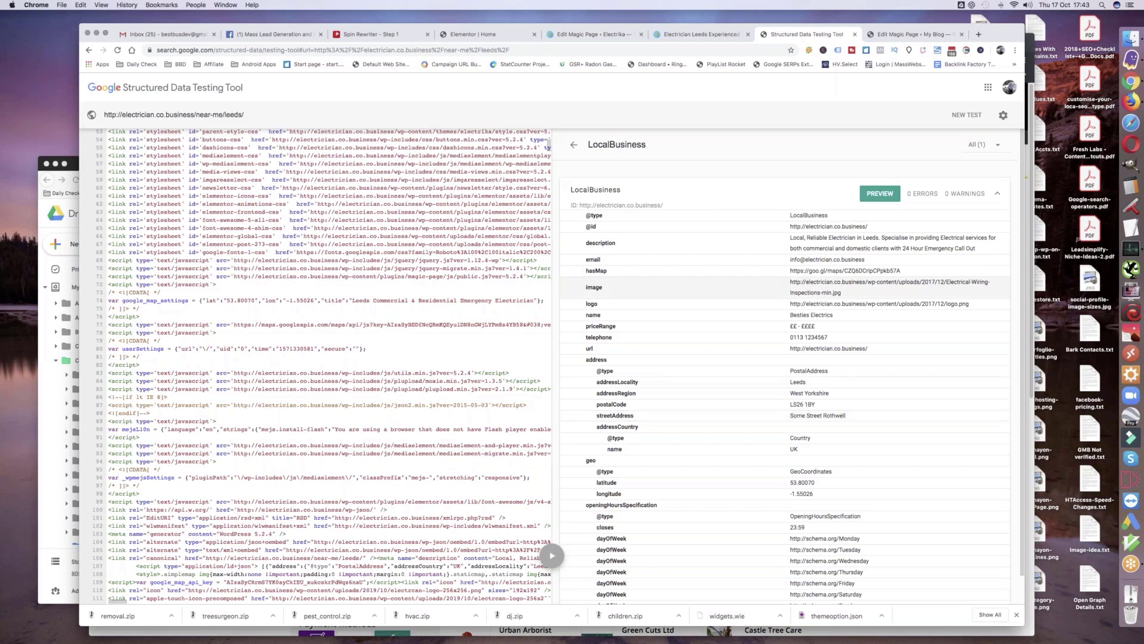
- Return to the electrician Magic Page editor and inspect the phone-number xField's label and default value
{"action": "left_click", "coordinate": [590, 34]}
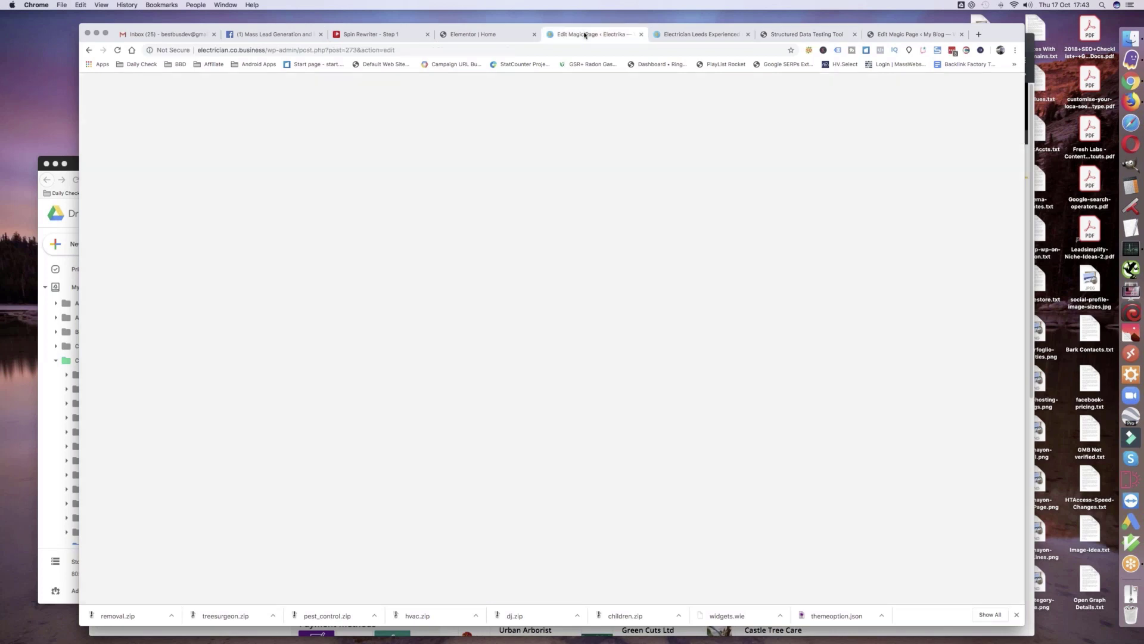
{"action": "scroll", "coordinate": [369, 375], "scroll_direction": "down", "scroll_amount": 3}
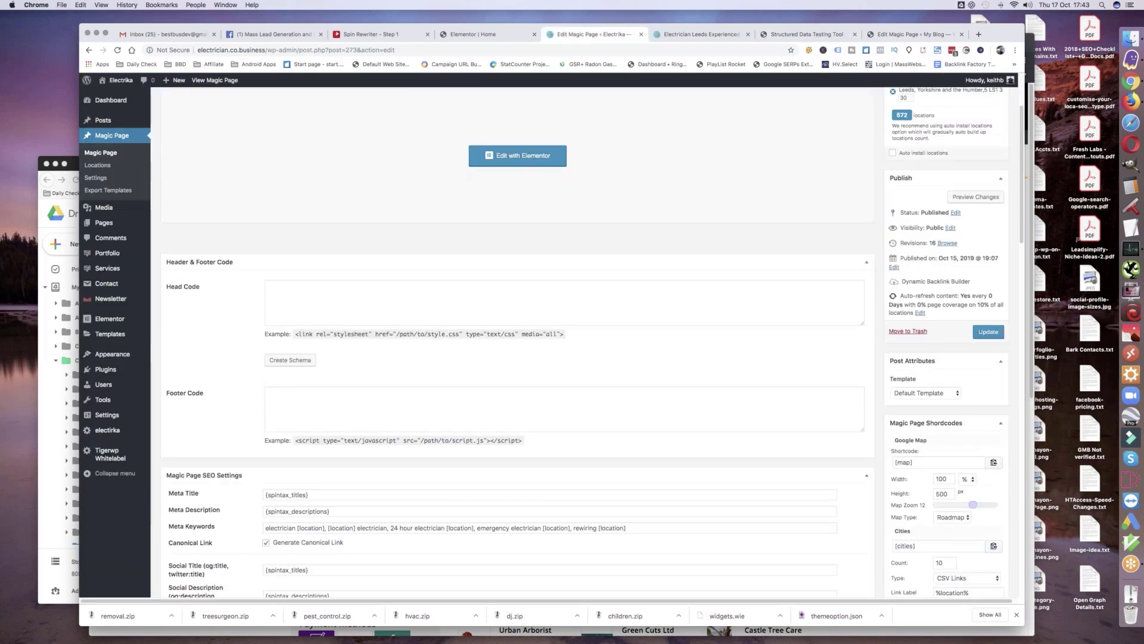
{"action": "scroll", "coordinate": [368, 374], "scroll_direction": "down", "scroll_amount": 10}
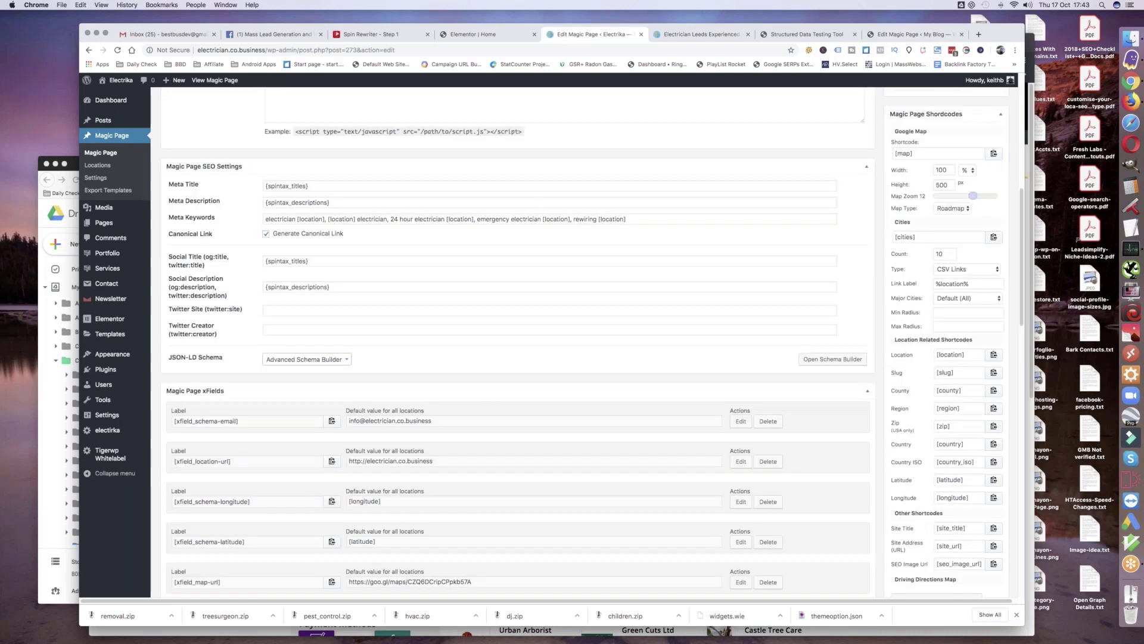
{"action": "scroll", "coordinate": [368, 375], "scroll_direction": "down", "scroll_amount": 15}
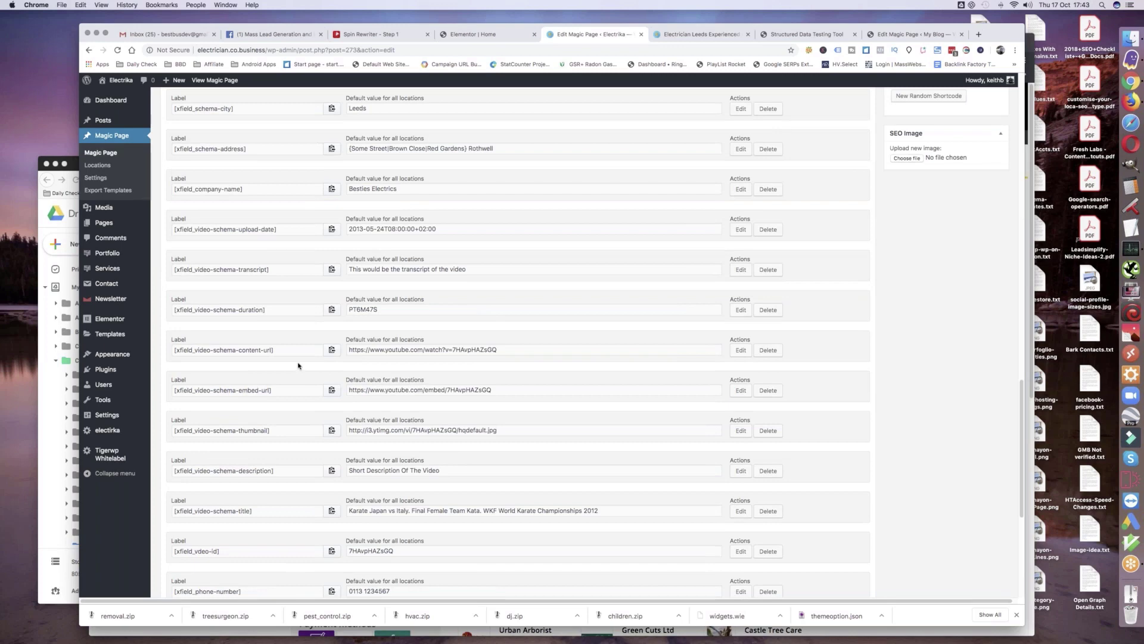
{"action": "scroll", "coordinate": [298, 365], "scroll_direction": "down", "scroll_amount": 4}
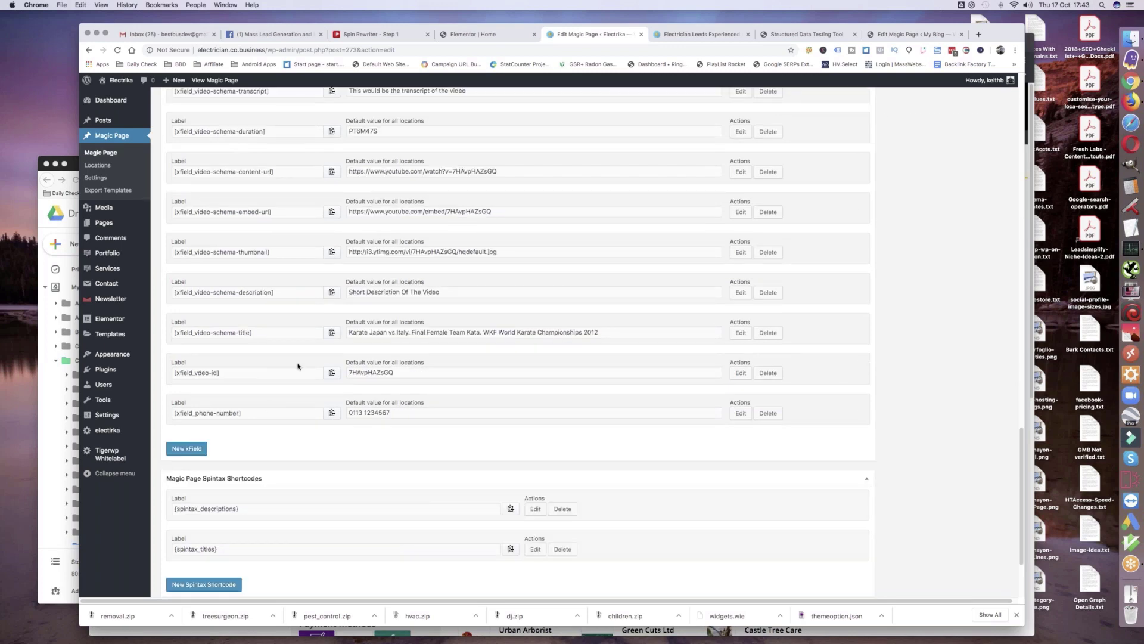
{"action": "left_click", "coordinate": [246, 414]}
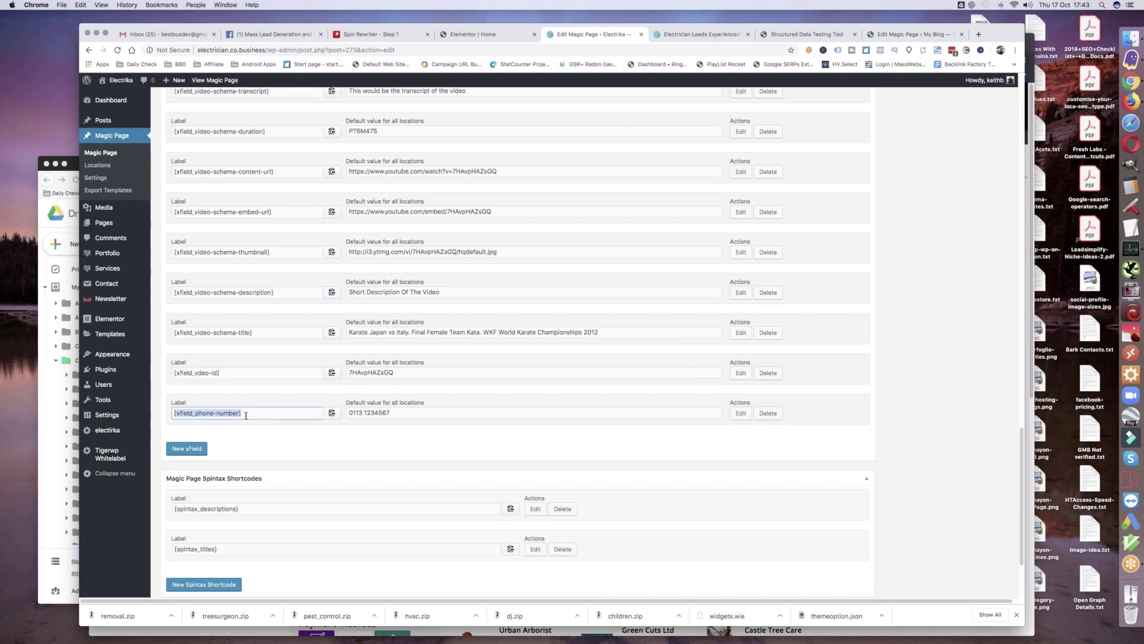
{"action": "left_click", "coordinate": [405, 416]}
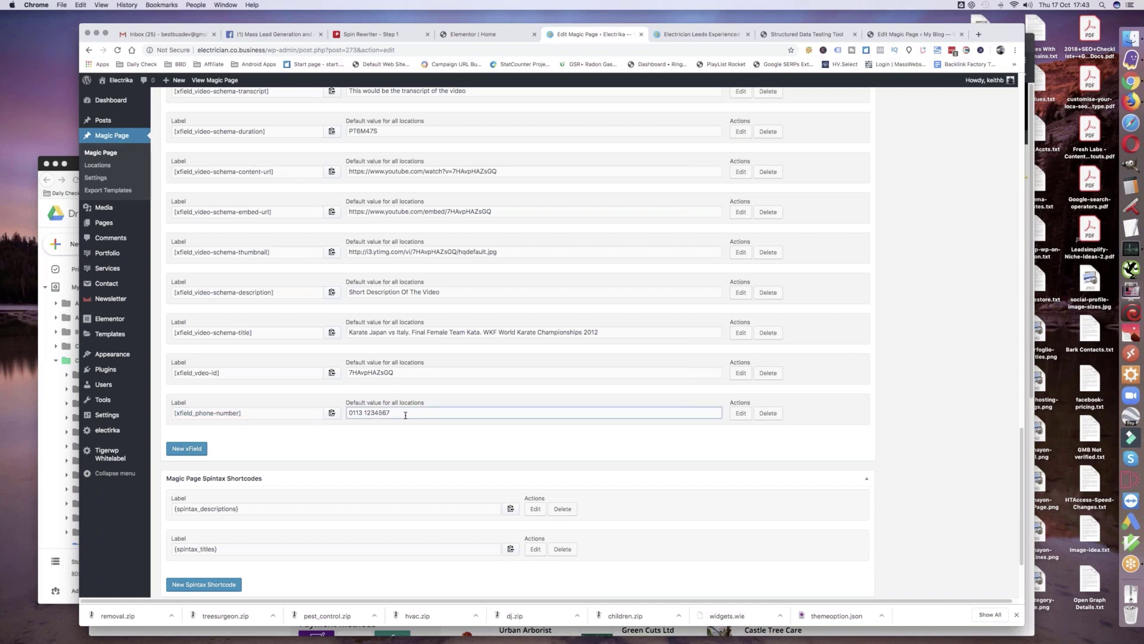
{"action": "scroll", "coordinate": [435, 422], "scroll_direction": "up", "scroll_amount": 7}
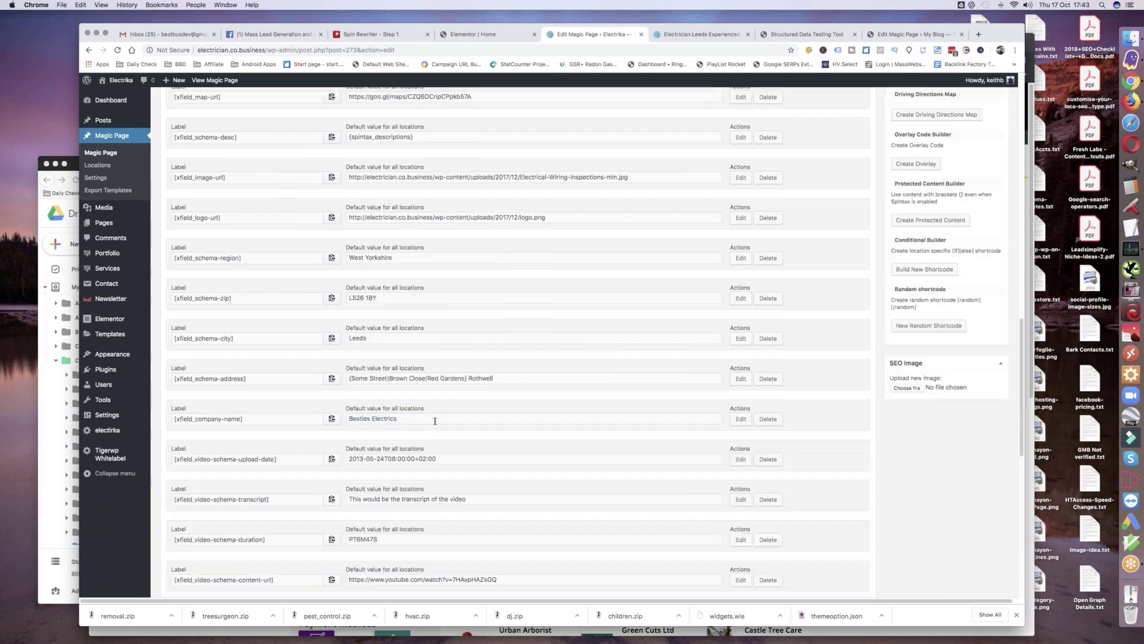
{"action": "scroll", "coordinate": [437, 423], "scroll_direction": "up", "scroll_amount": 7}
{"action": "scroll", "coordinate": [437, 423], "scroll_direction": "up", "scroll_amount": 4}
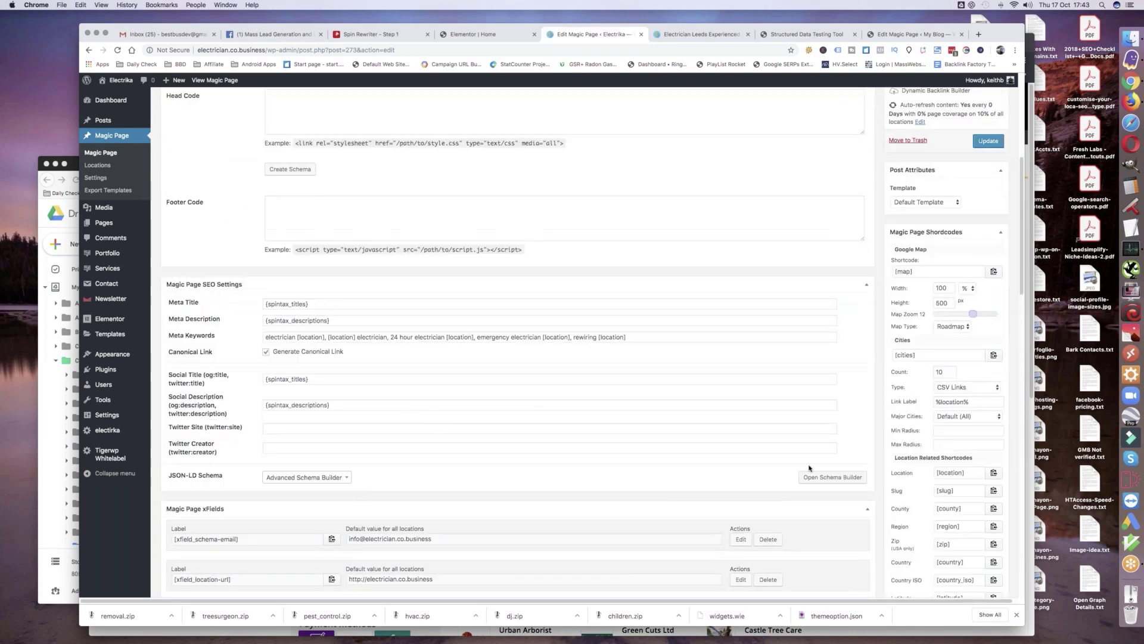
{"action": "left_click", "coordinate": [822, 480]}
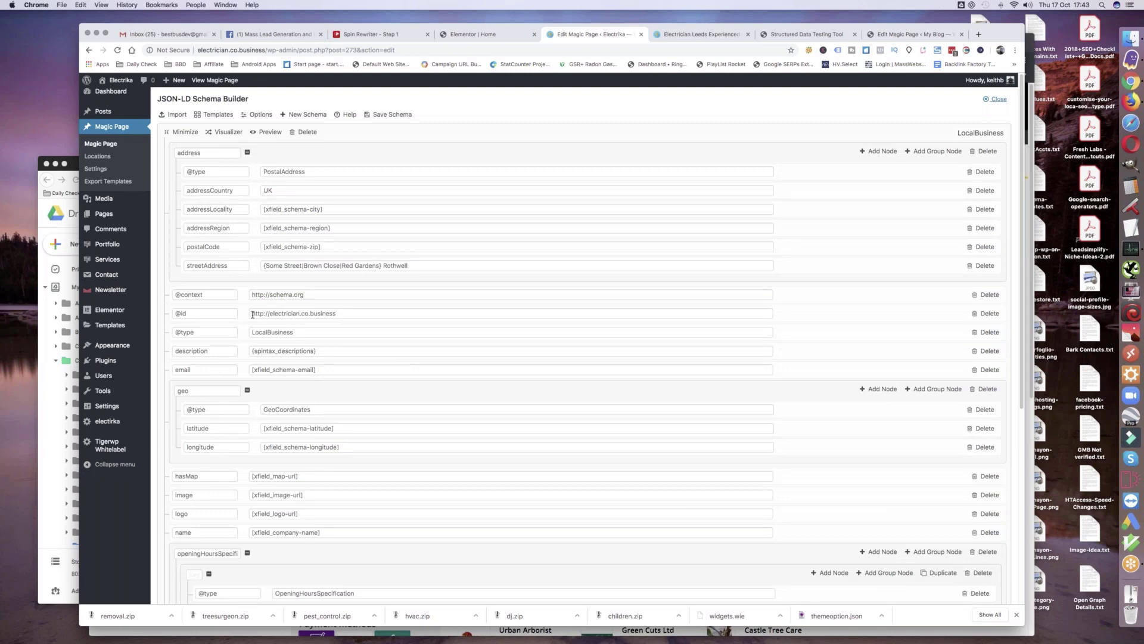
{"action": "triple_click", "coordinate": [357, 315]}
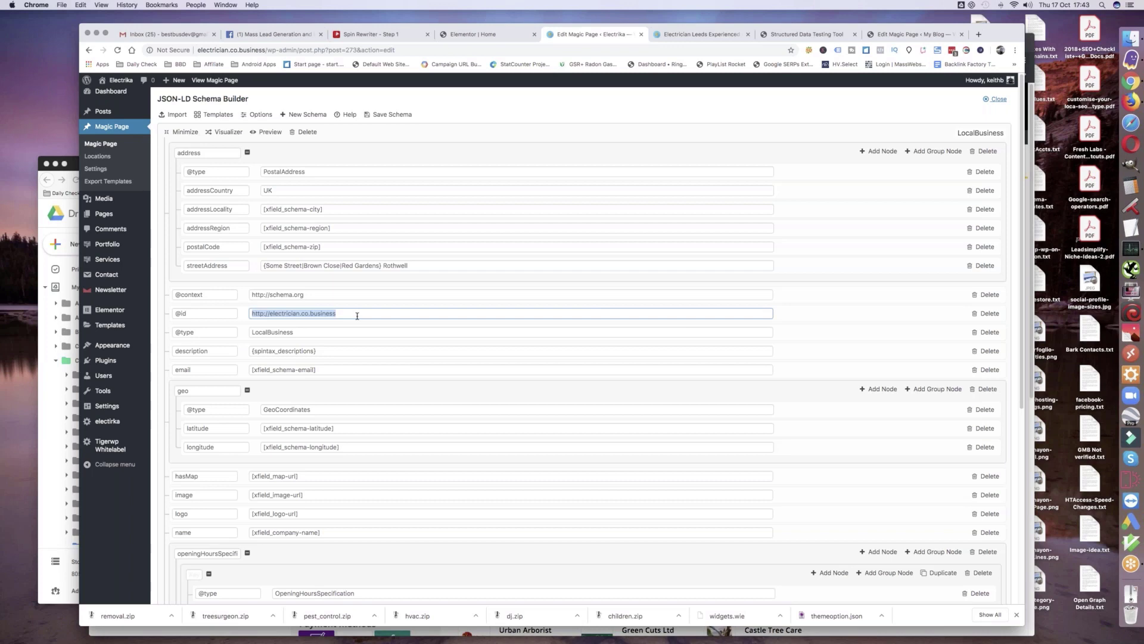
{"action": "triple_click", "coordinate": [295, 191]}
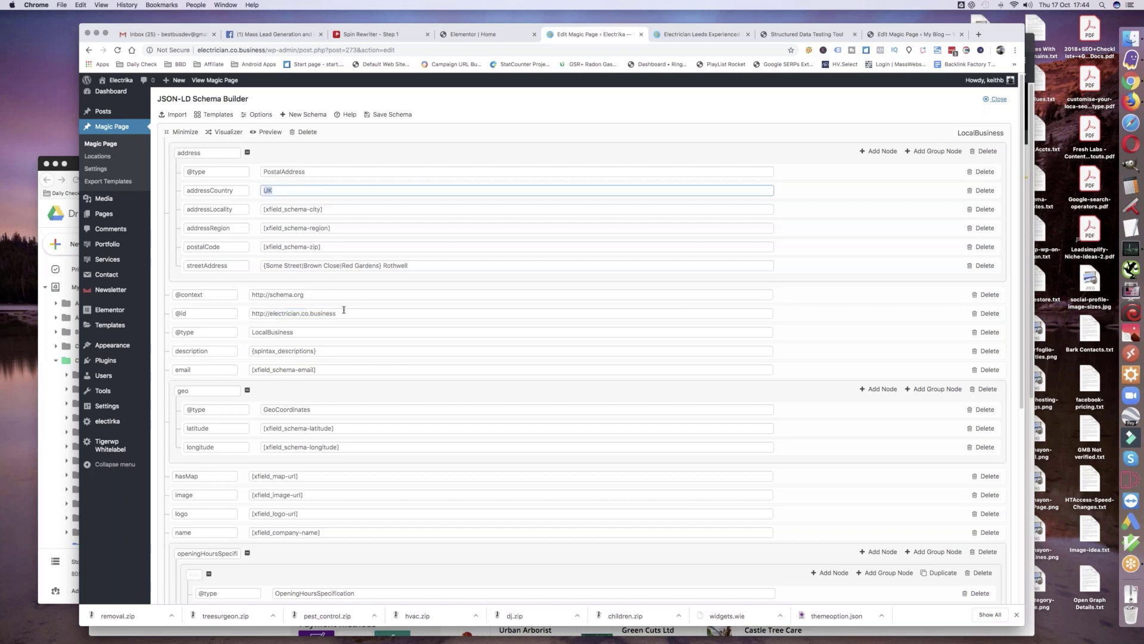
{"action": "scroll", "coordinate": [344, 310], "scroll_direction": "down", "scroll_amount": 5}
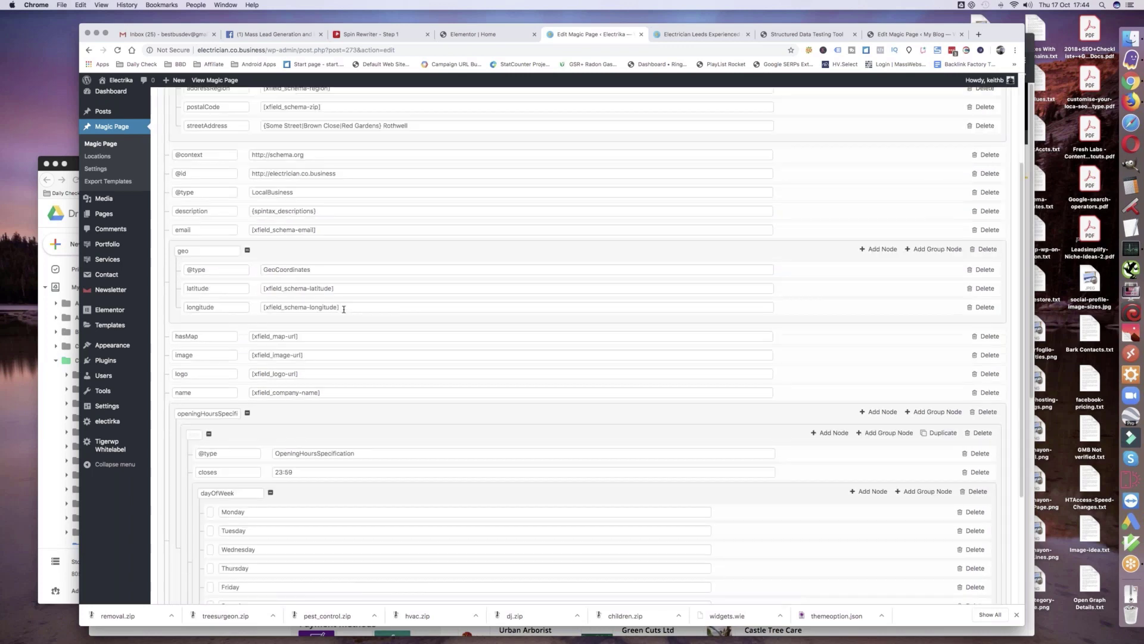
{"action": "scroll", "coordinate": [344, 310], "scroll_direction": "down", "scroll_amount": 6}
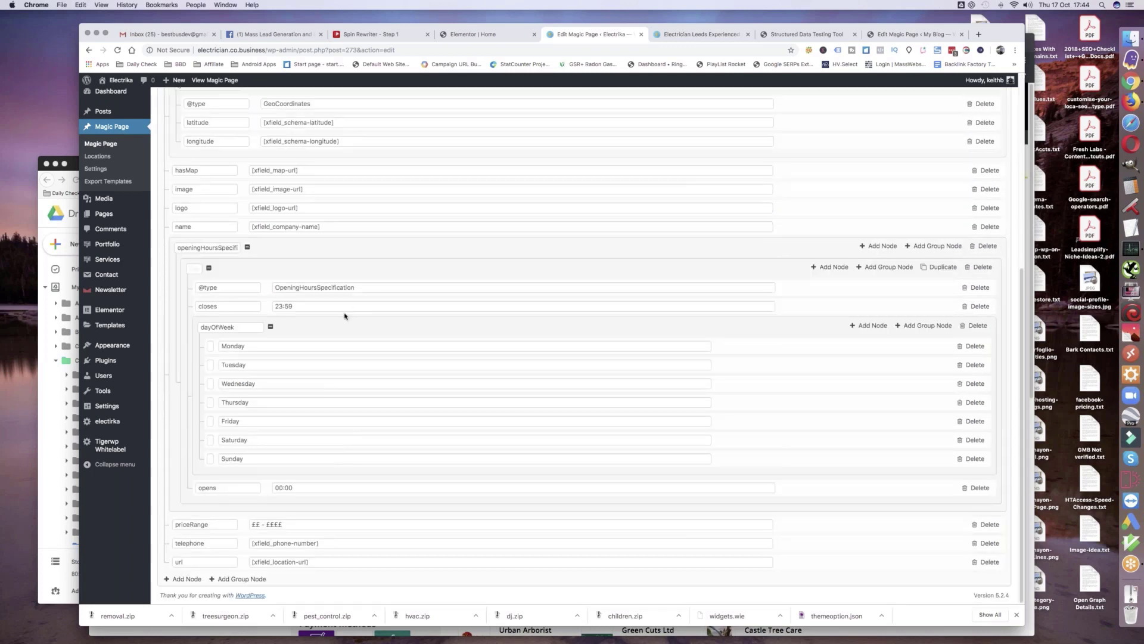
{"action": "scroll", "coordinate": [344, 316], "scroll_direction": "up", "scroll_amount": 2}
{"action": "scroll", "coordinate": [596, 405], "scroll_direction": "down", "scroll_amount": 2}
{"action": "scroll", "coordinate": [807, 451], "scroll_direction": "up", "scroll_amount": 10}
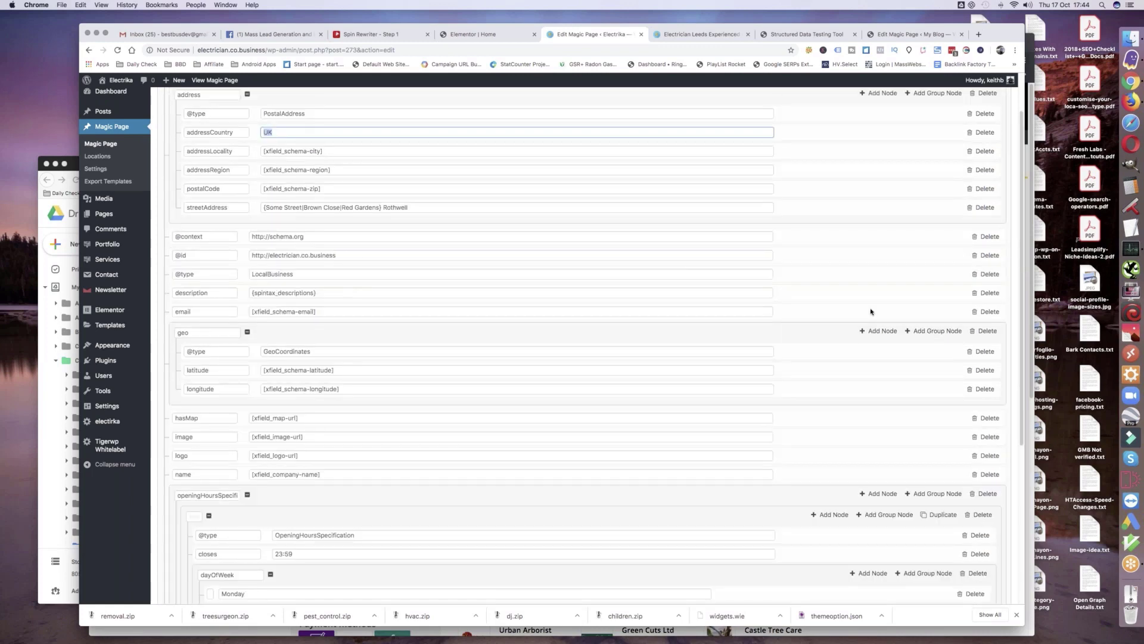
{"action": "left_click", "coordinate": [993, 99]}
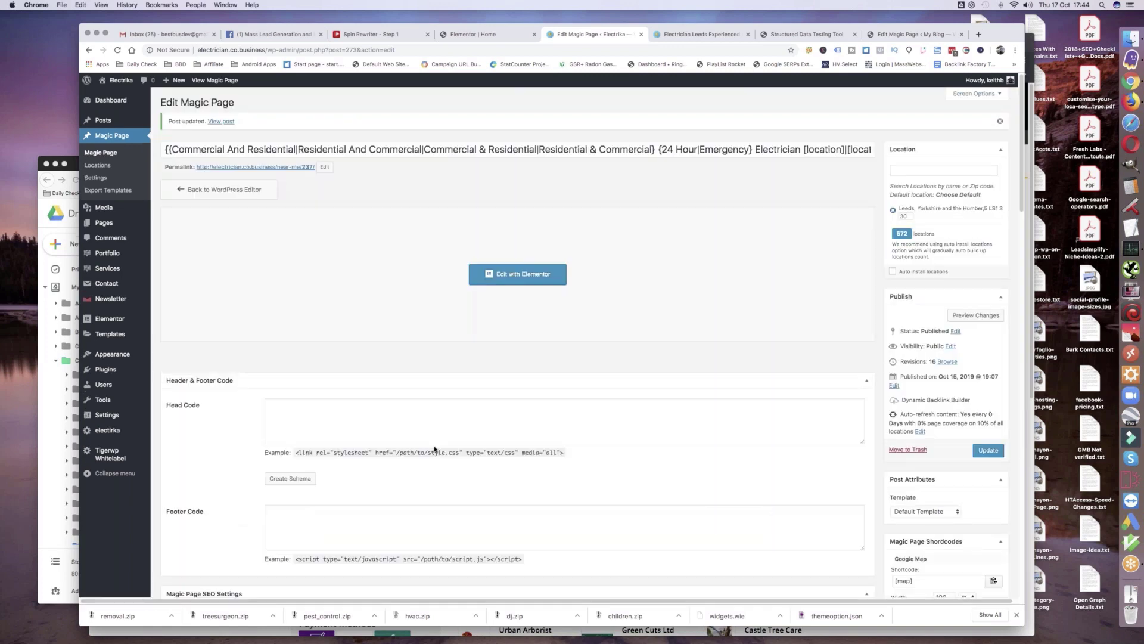
- Open the descriptions spintax shortcode for editing and read through its options
{"action": "scroll", "coordinate": [435, 450], "scroll_direction": "down", "scroll_amount": 3}
{"action": "scroll", "coordinate": [435, 450], "scroll_direction": "up", "scroll_amount": 3}
{"action": "scroll", "coordinate": [435, 449], "scroll_direction": "down", "scroll_amount": 5}
{"action": "scroll", "coordinate": [366, 320], "scroll_direction": "down", "scroll_amount": 10}
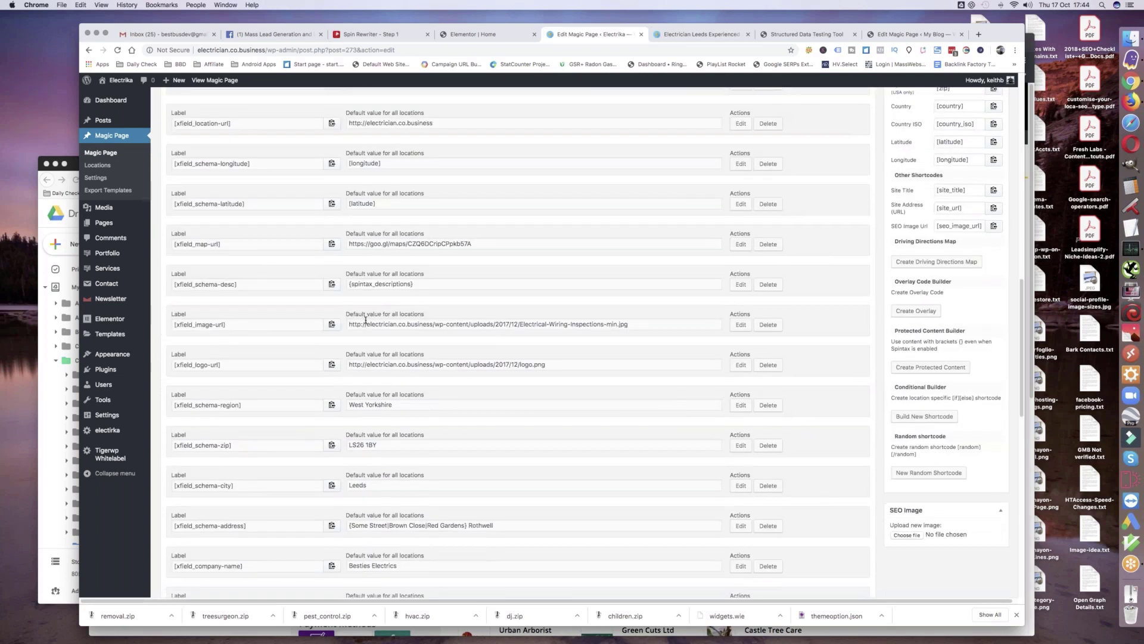
{"action": "scroll", "coordinate": [366, 320], "scroll_direction": "down", "scroll_amount": 6}
{"action": "scroll", "coordinate": [369, 316], "scroll_direction": "down", "scroll_amount": 5}
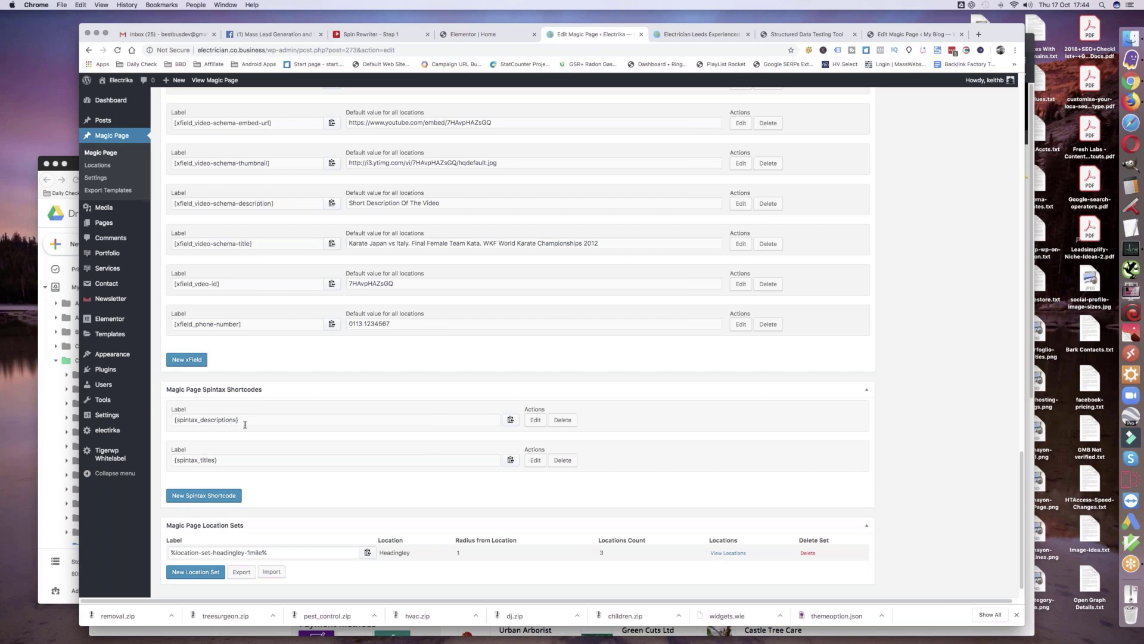
{"action": "left_click", "coordinate": [535, 421]}
{"action": "scroll", "coordinate": [534, 424], "scroll_direction": "down", "scroll_amount": 1}
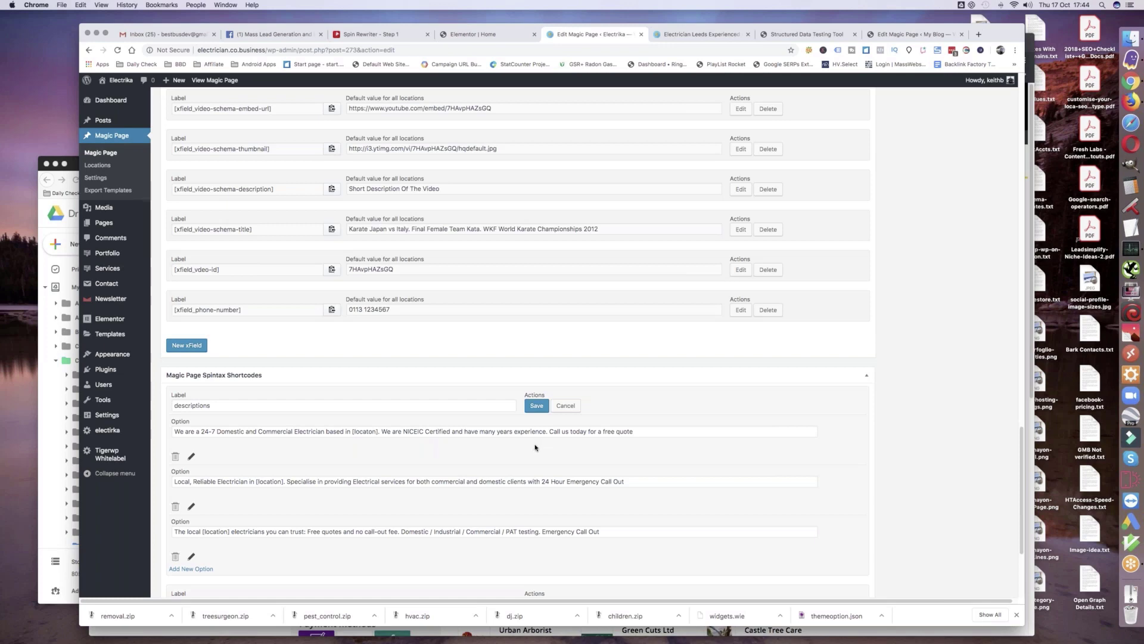
{"action": "scroll", "coordinate": [535, 447], "scroll_direction": "up", "scroll_amount": 1}
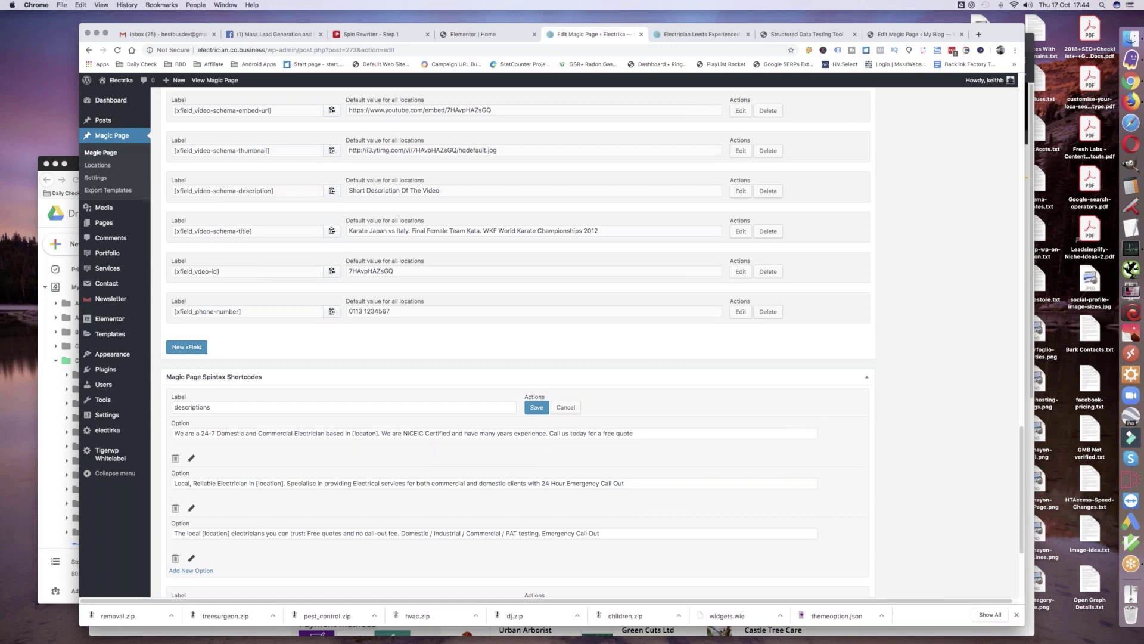
{"action": "scroll", "coordinate": [536, 342], "scroll_direction": "up", "scroll_amount": 1}
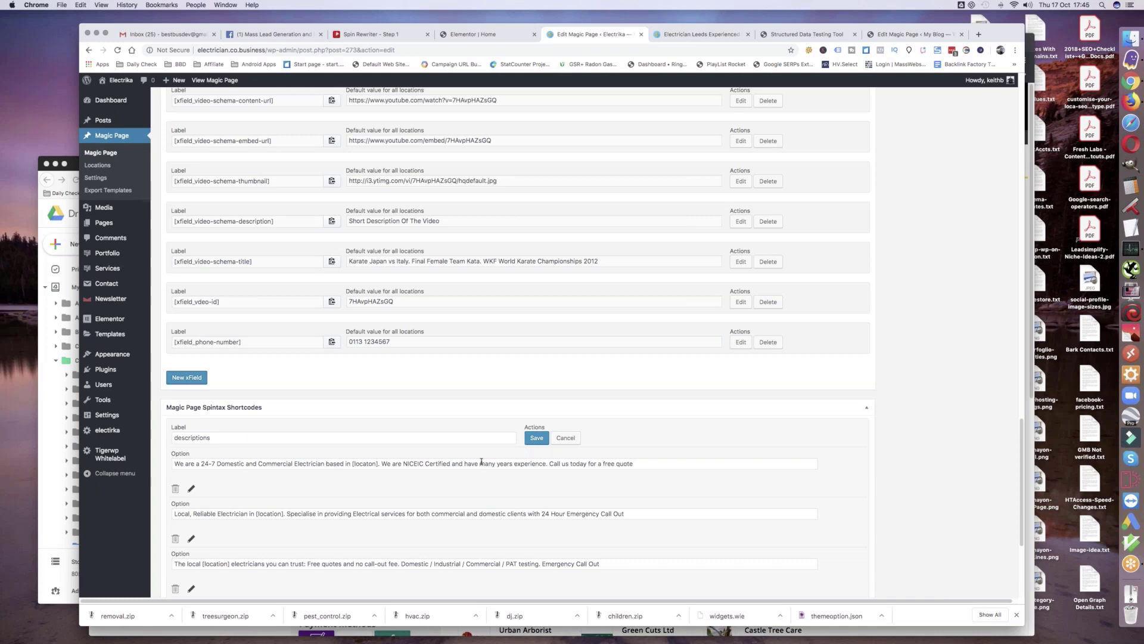
- Correct the misspelled placeholder in the first descriptions option to [location] and save the spintax shortcode
{"action": "left_click", "coordinate": [352, 465]}
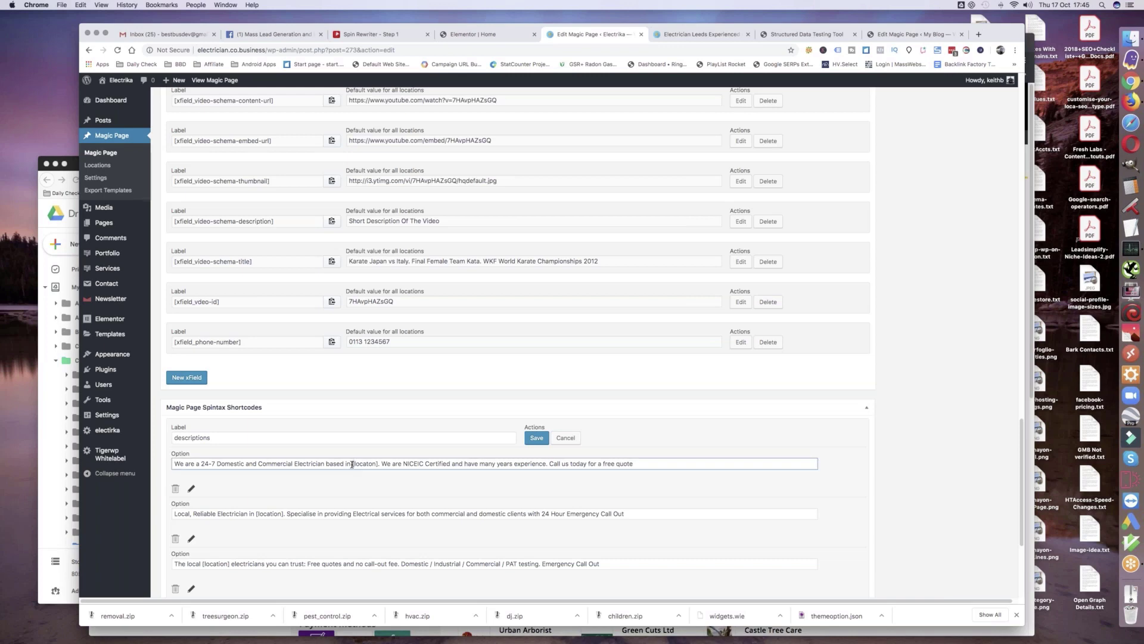
{"action": "triple_click", "coordinate": [353, 465]}
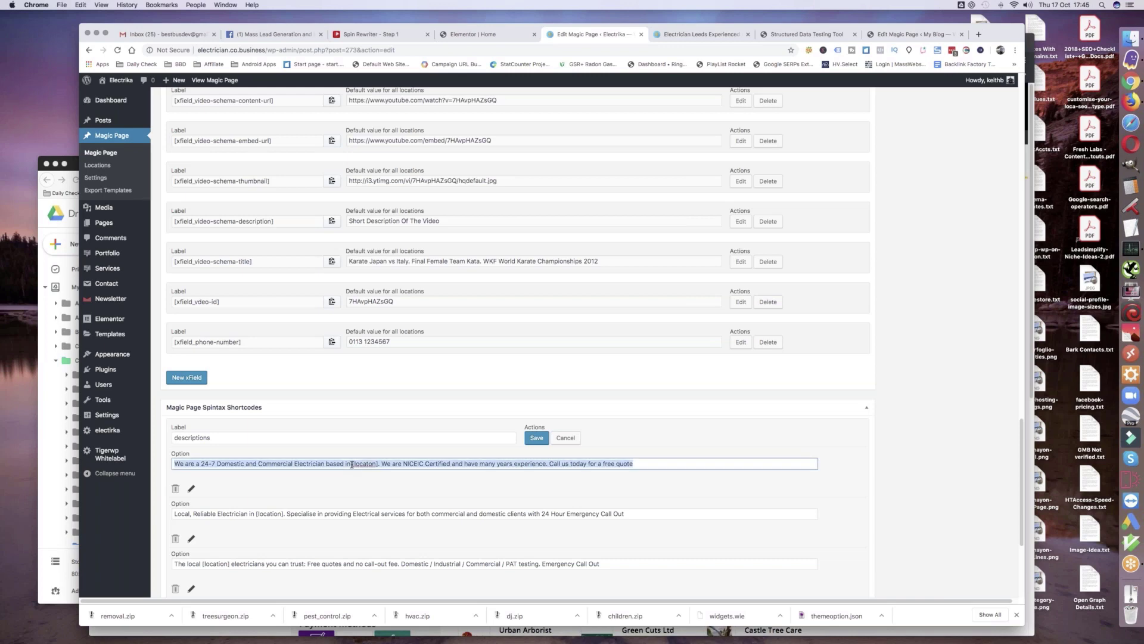
{"action": "left_click", "coordinate": [368, 465]}
{"action": "type", "text": "i"}
{"action": "left_click", "coordinate": [370, 465]}
{"action": "type", "text": "i"}
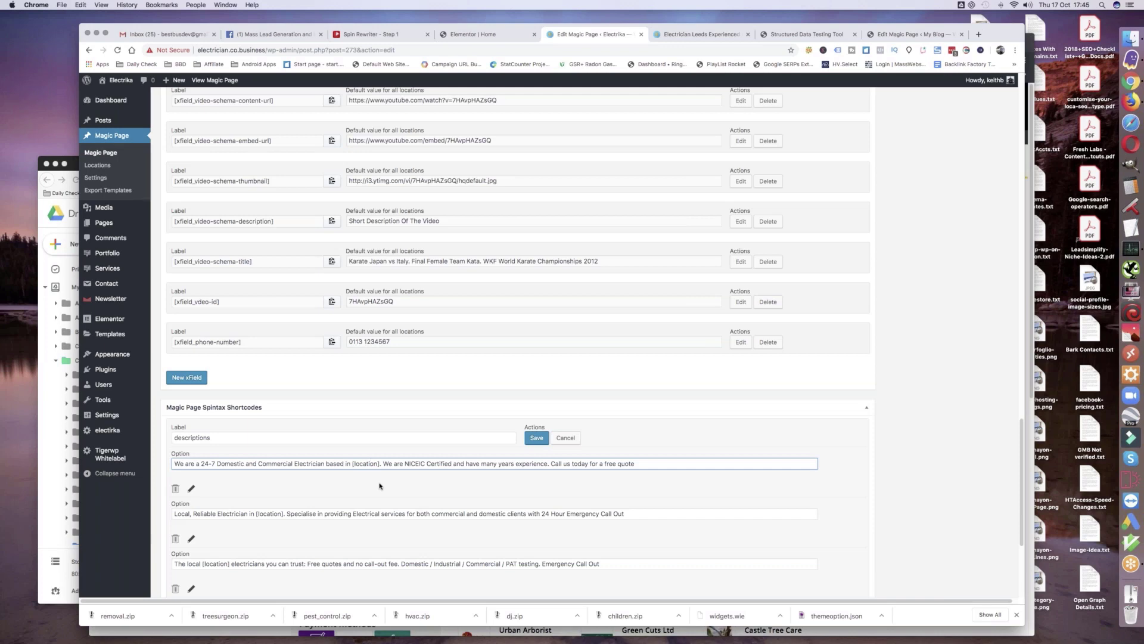
{"action": "left_click", "coordinate": [535, 440]}
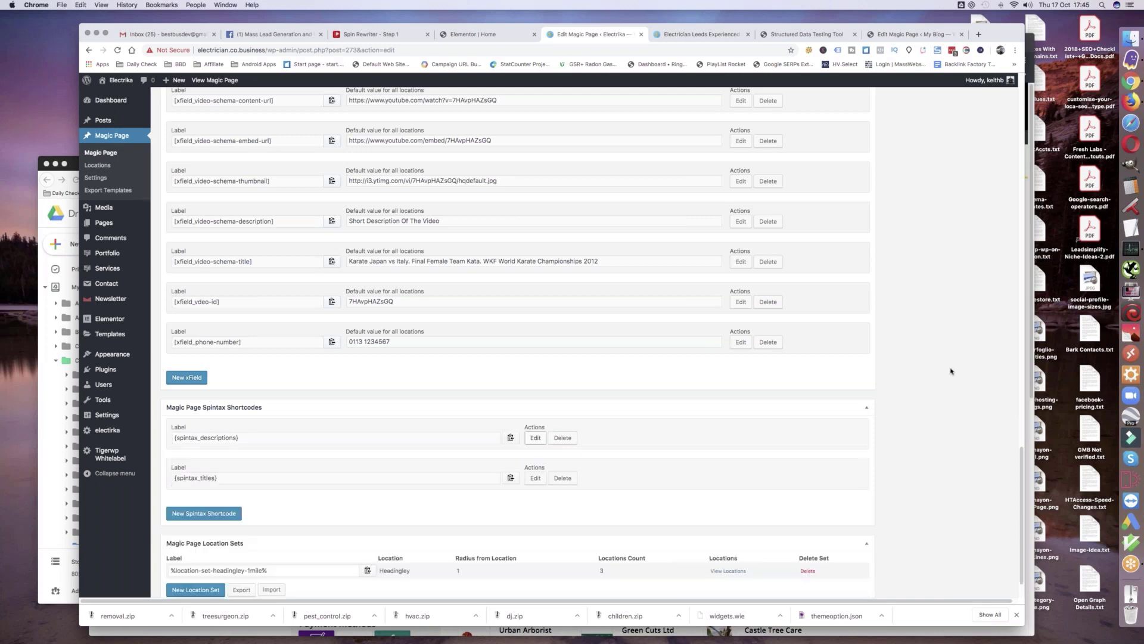
- Update the electrician Magic Page and switch to the live leeds location page
{"action": "scroll", "coordinate": [292, 374], "scroll_direction": "up", "scroll_amount": 20}
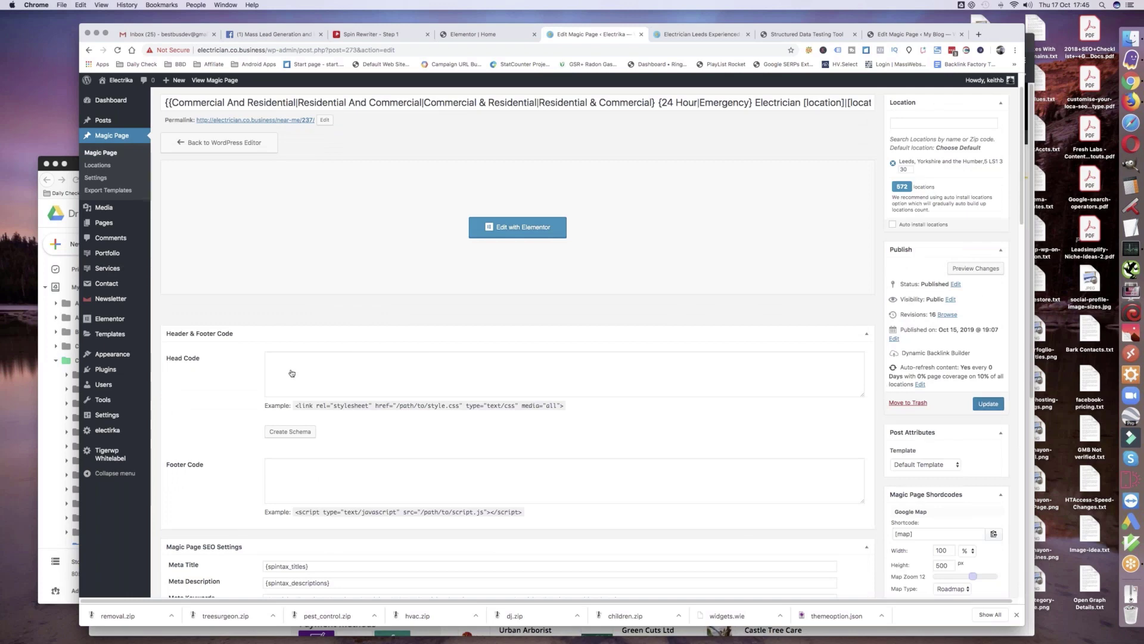
{"action": "key", "text": "super+s"}
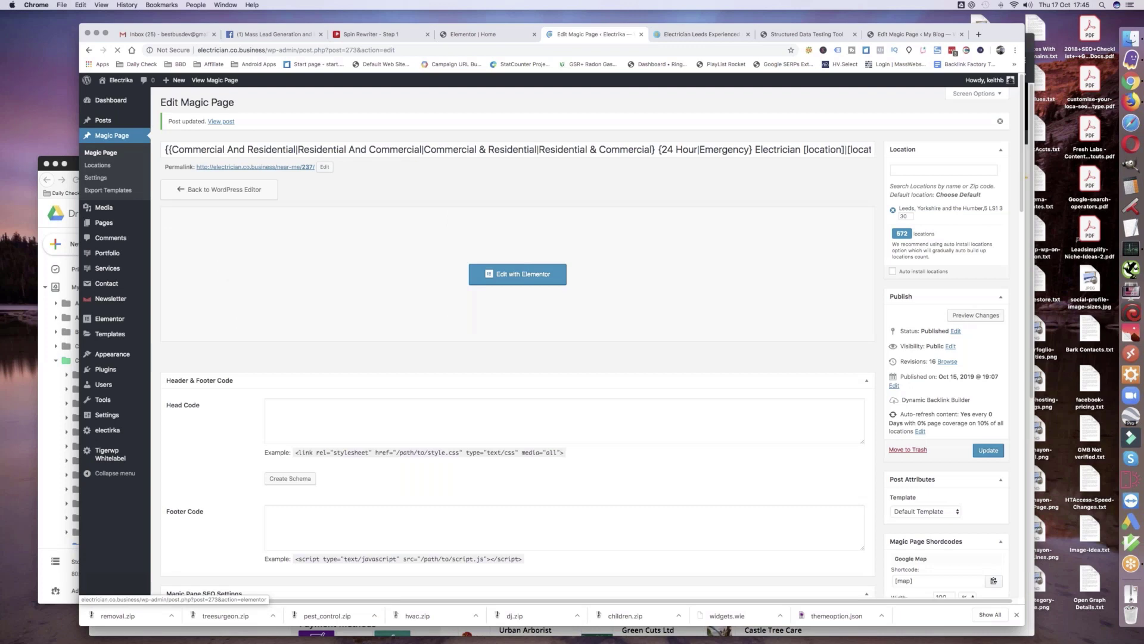
{"action": "key", "text": "ctrl+Tab"}
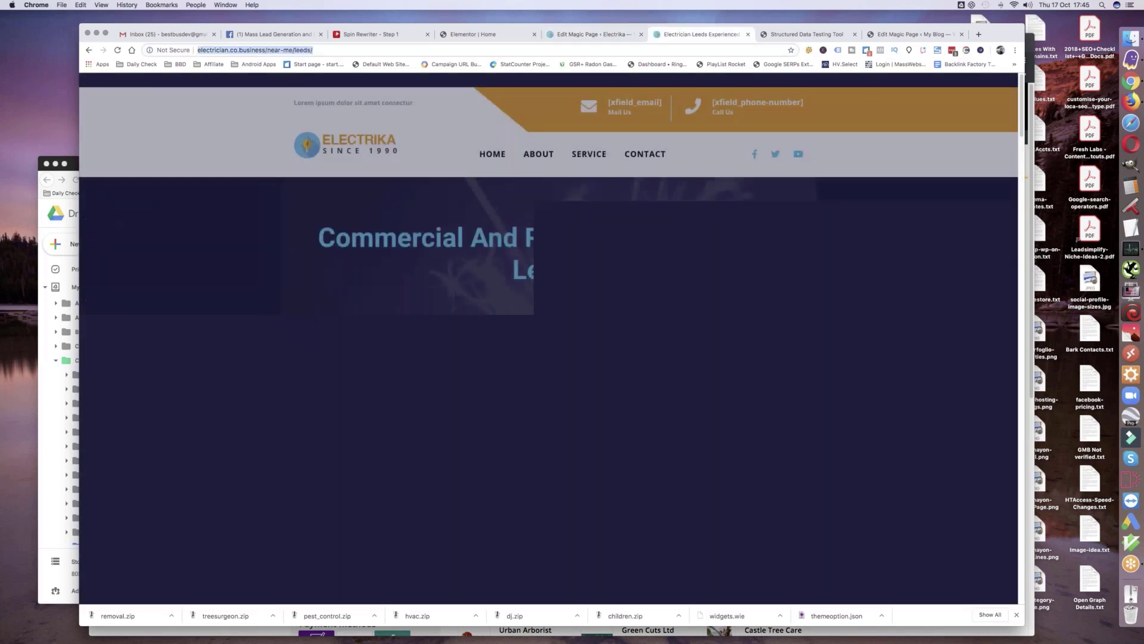
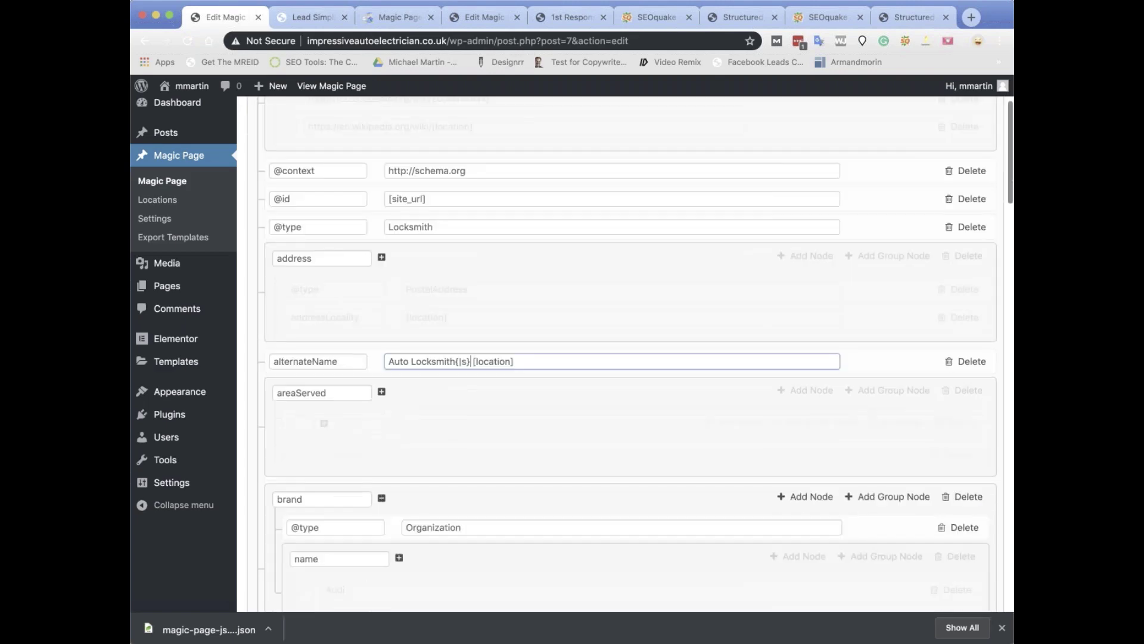
- Delete the existing Locksmith schema from the JSON-LD Schema Builder and confirm the deletion
{"action": "scroll", "coordinate": [630, 346], "scroll_direction": "up", "scroll_amount": 20}
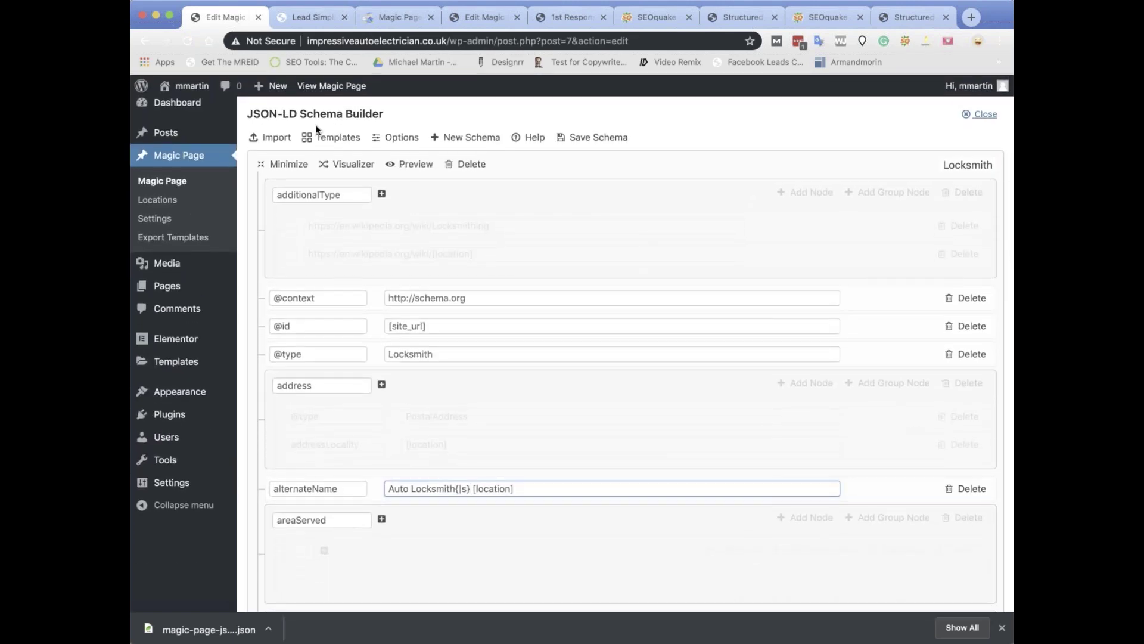
{"action": "mouse_move", "coordinate": [190, 90]}
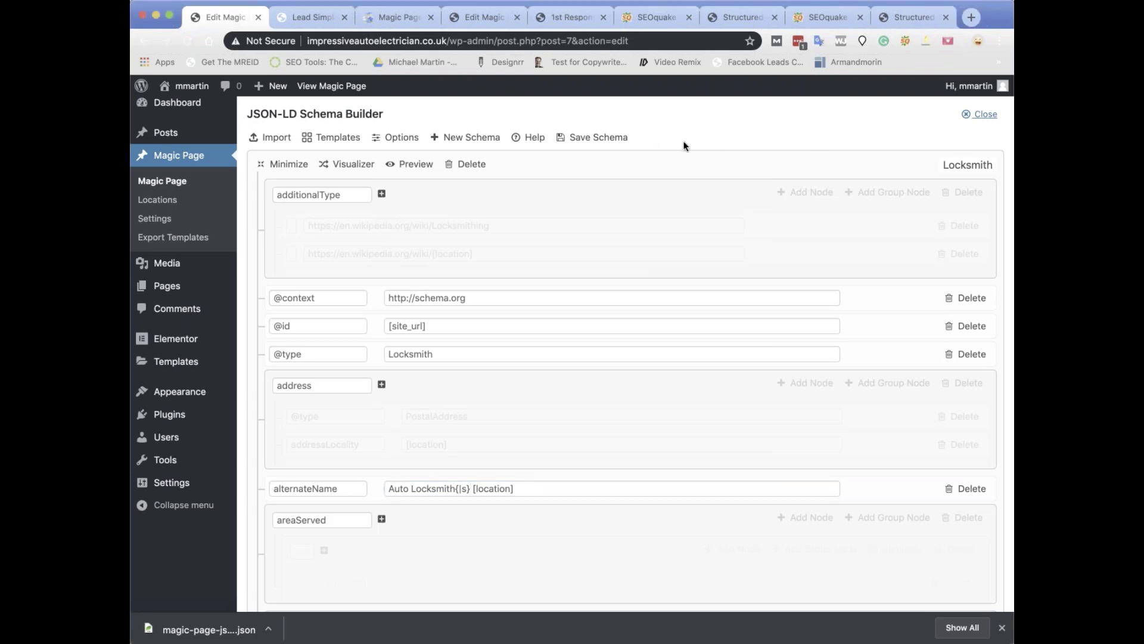
{"action": "left_click", "coordinate": [459, 174]}
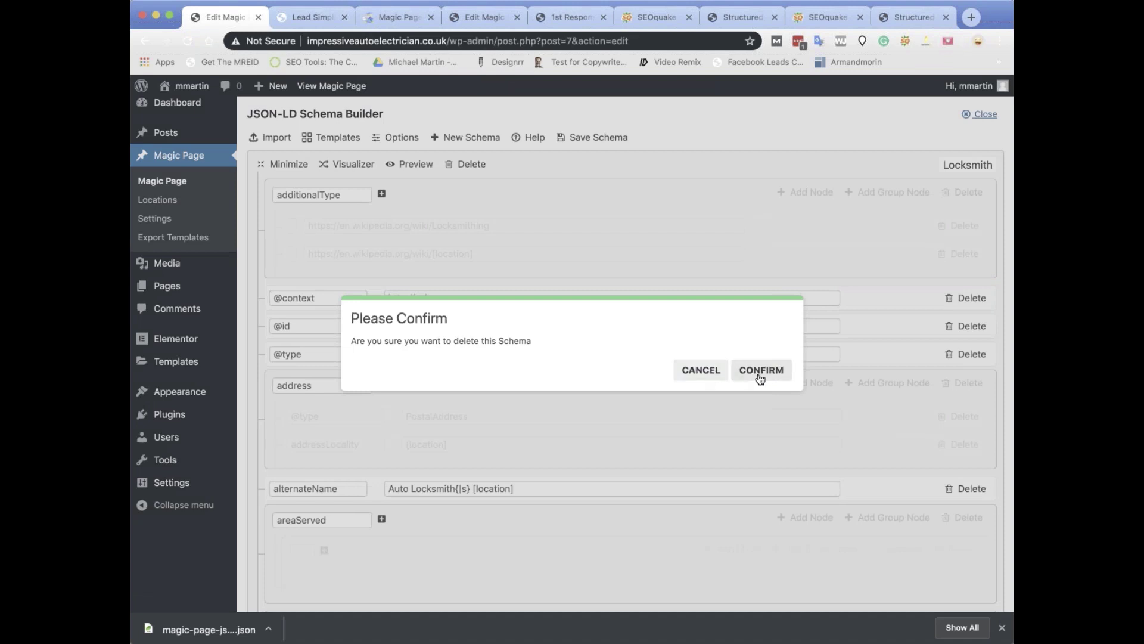
{"action": "left_click", "coordinate": [761, 371]}
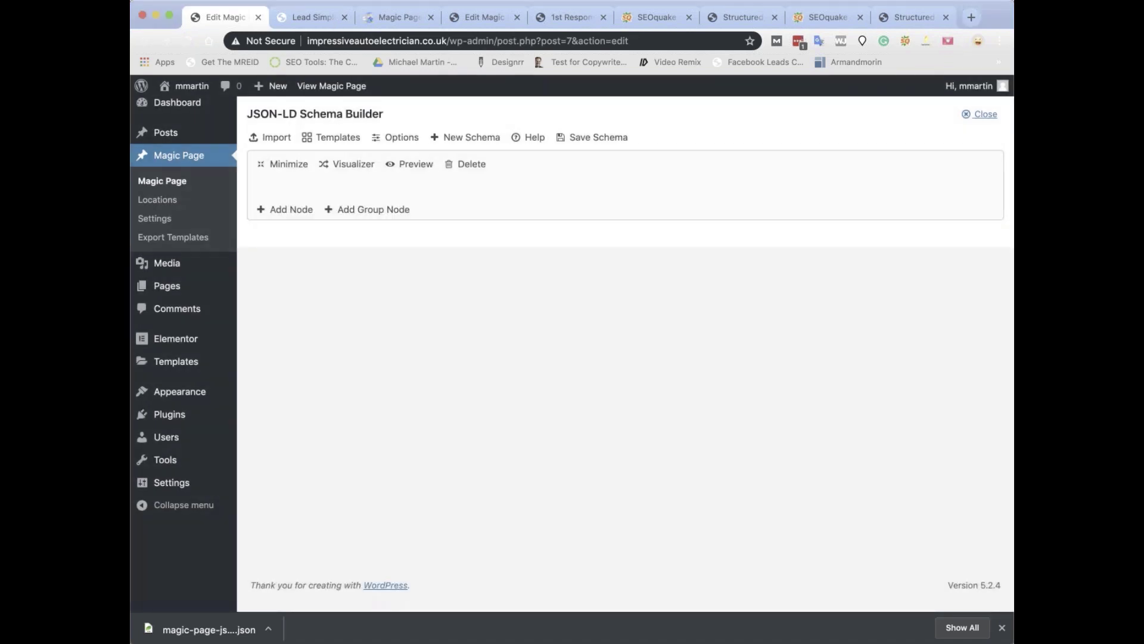
- Open the schema import and choose to scrape schema from a webpage URL
{"action": "left_click", "coordinate": [270, 137]}
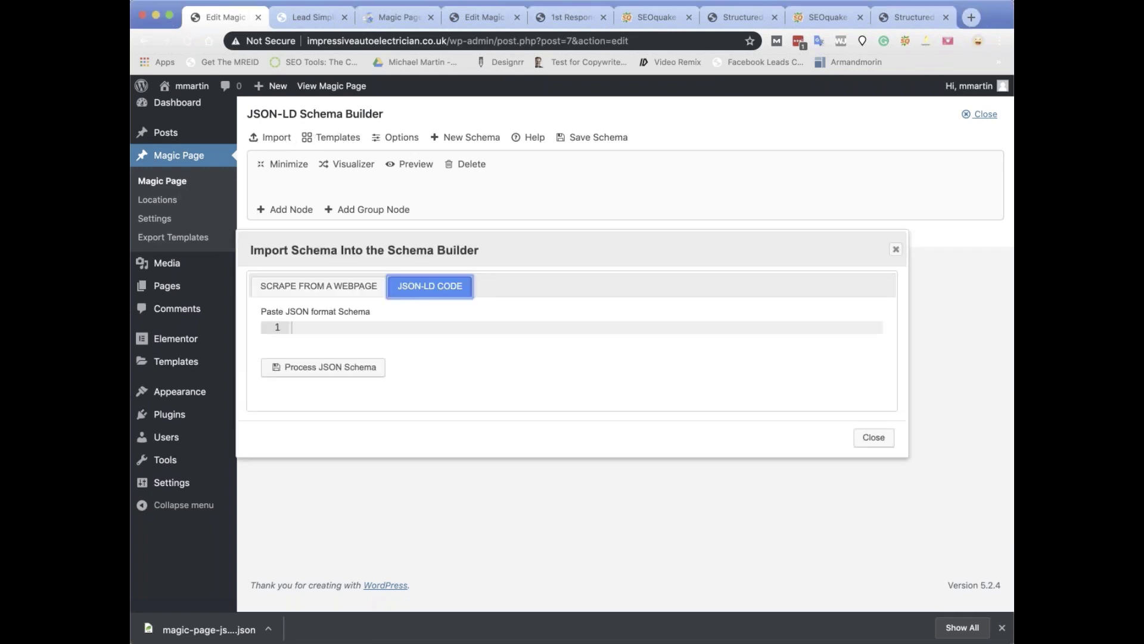
{"action": "left_click", "coordinate": [310, 290]}
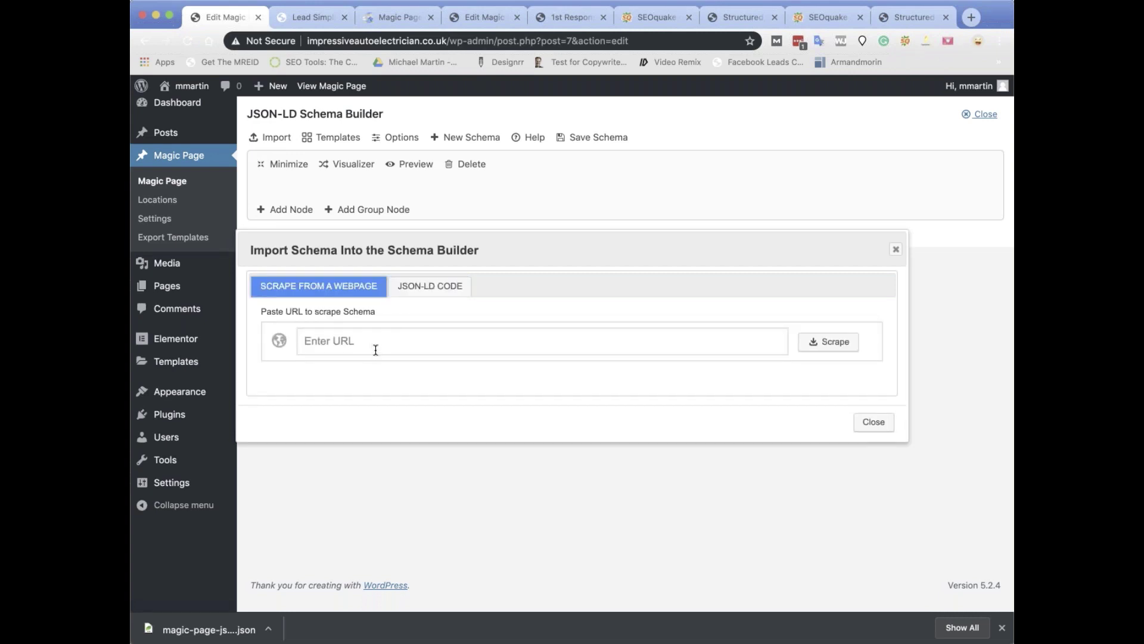
{"action": "left_click", "coordinate": [375, 348]}
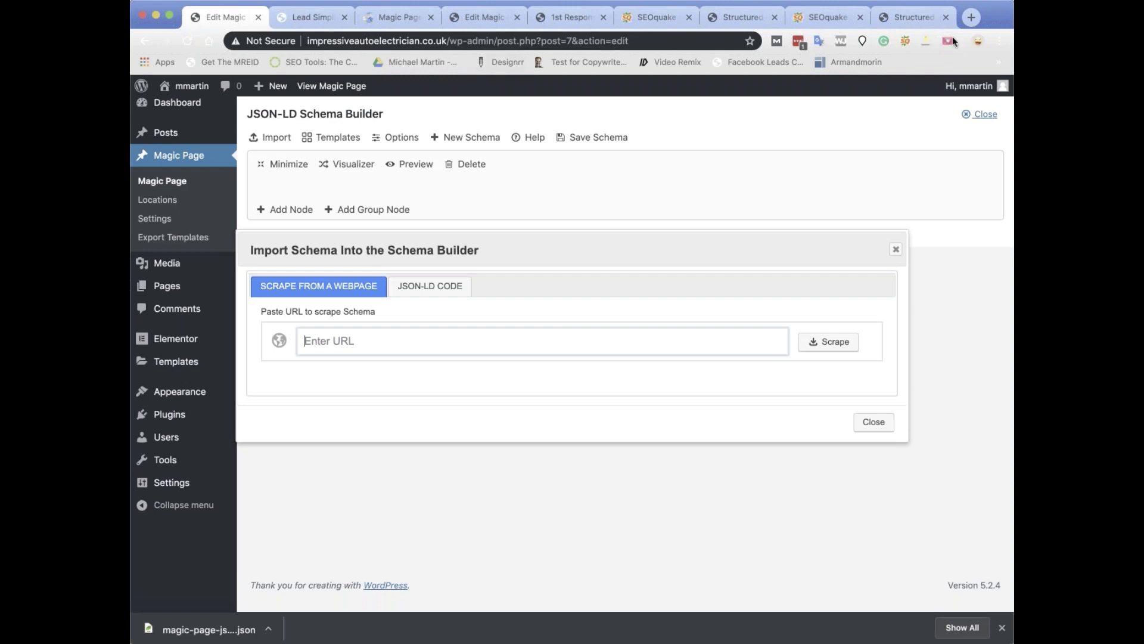
- Search Google for "locksmith manchester" in a new browser tab and open the second organic result
{"action": "left_click", "coordinate": [970, 18]}
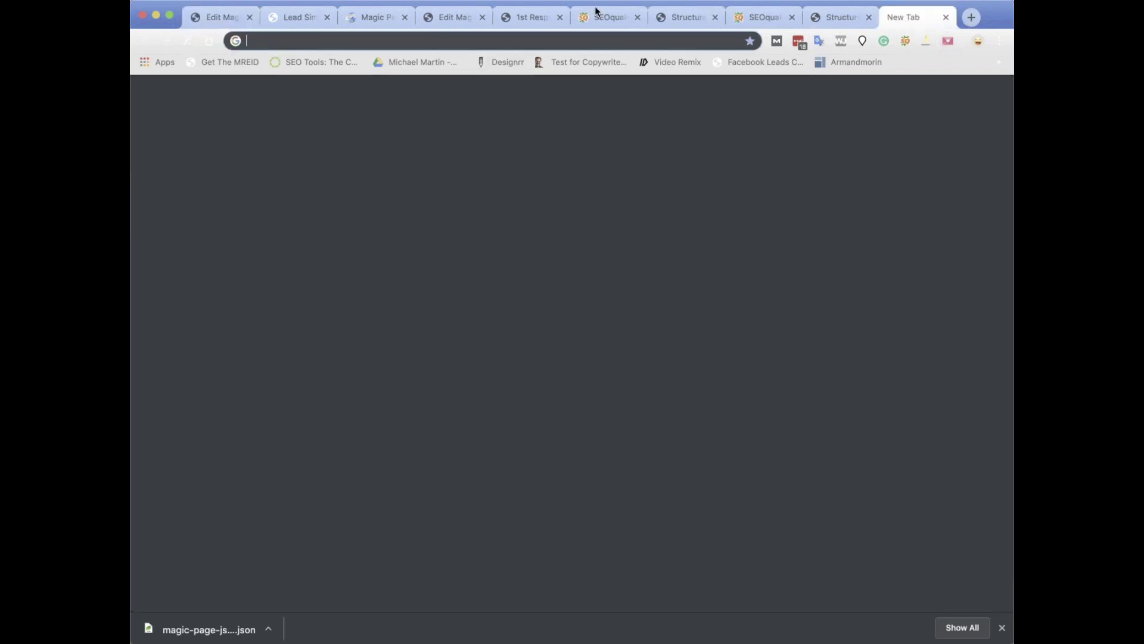
{"action": "type", "text": "locks"}
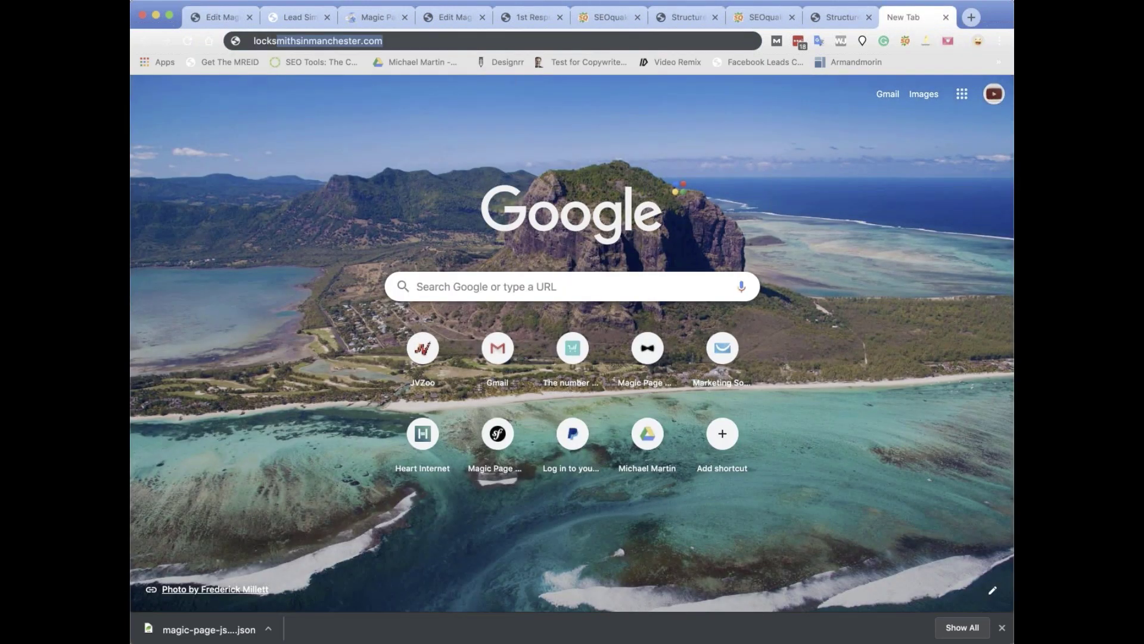
{"action": "type", "text": "mith manchester"}
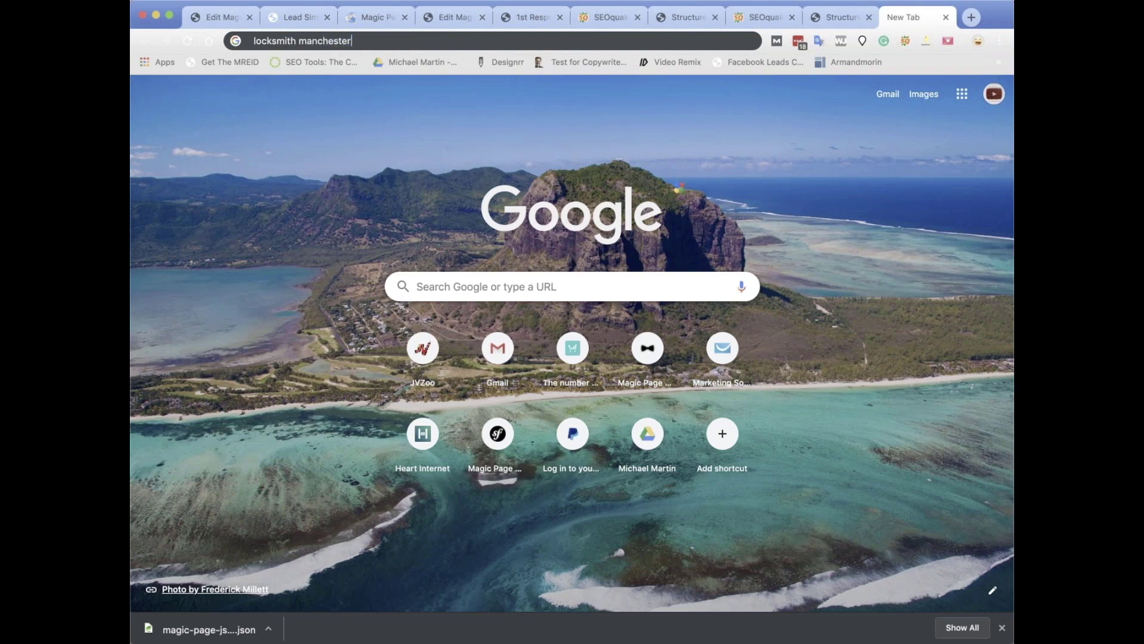
{"action": "key", "text": "Return"}
{"action": "scroll", "coordinate": [600, 228], "scroll_direction": "down", "scroll_amount": 10}
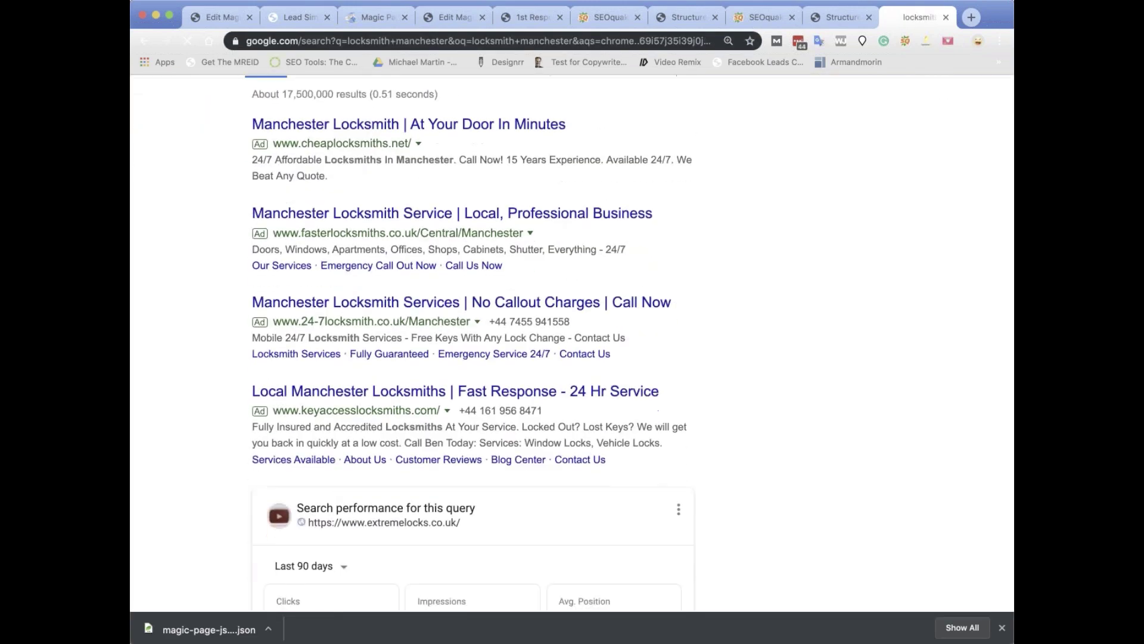
{"action": "scroll", "coordinate": [350, 398], "scroll_direction": "down", "scroll_amount": 5}
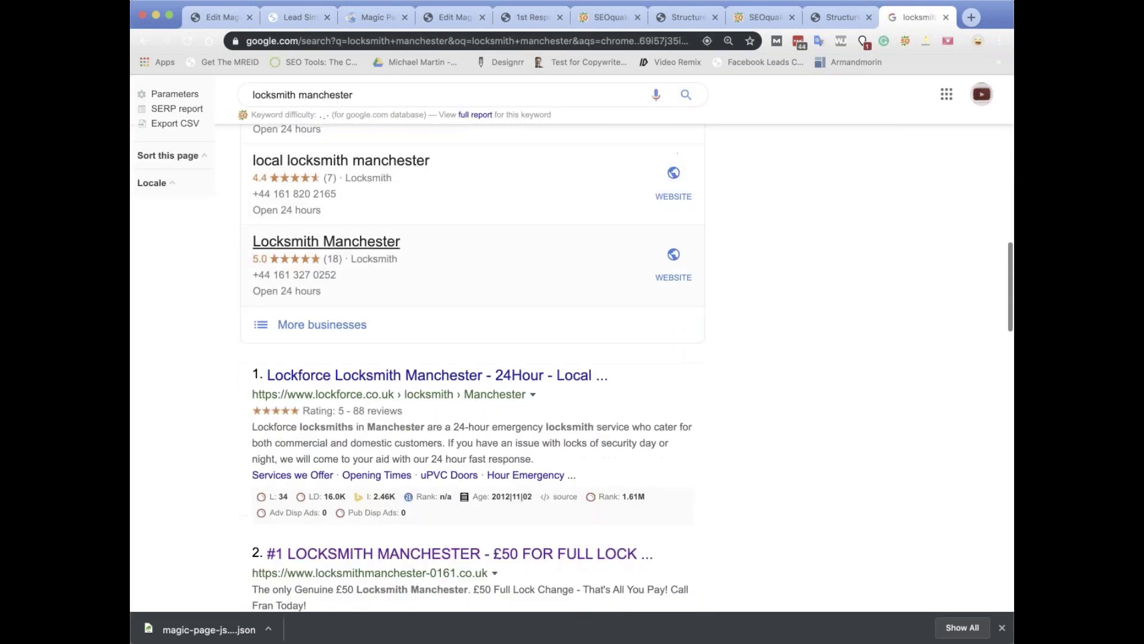
{"action": "scroll", "coordinate": [347, 341], "scroll_direction": "down", "scroll_amount": 3}
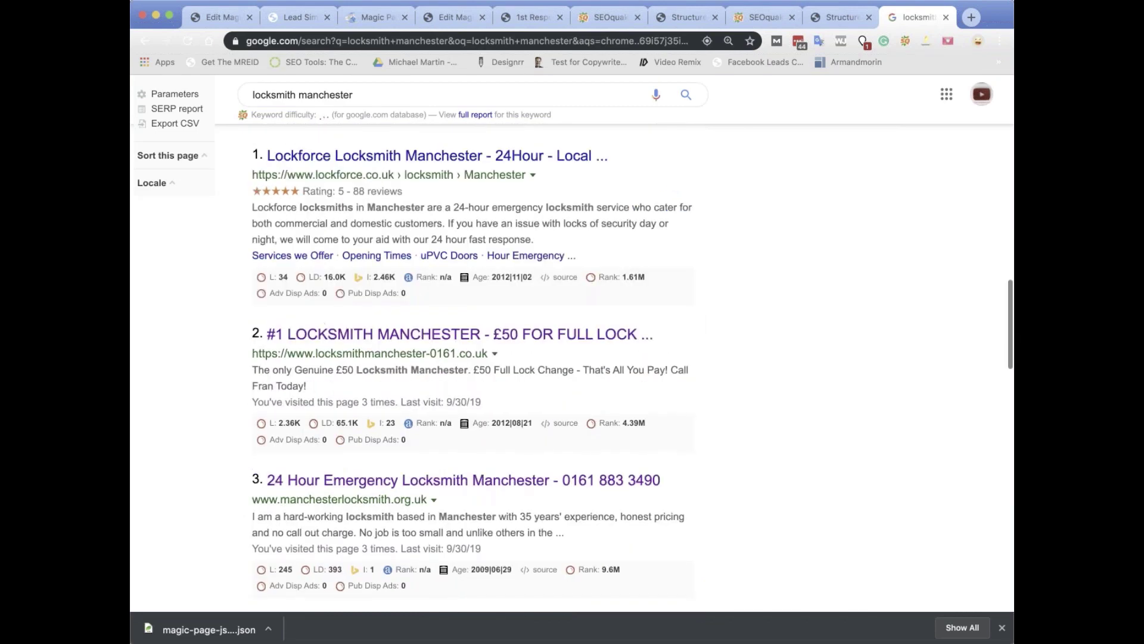
{"action": "left_click", "coordinate": [346, 335]}
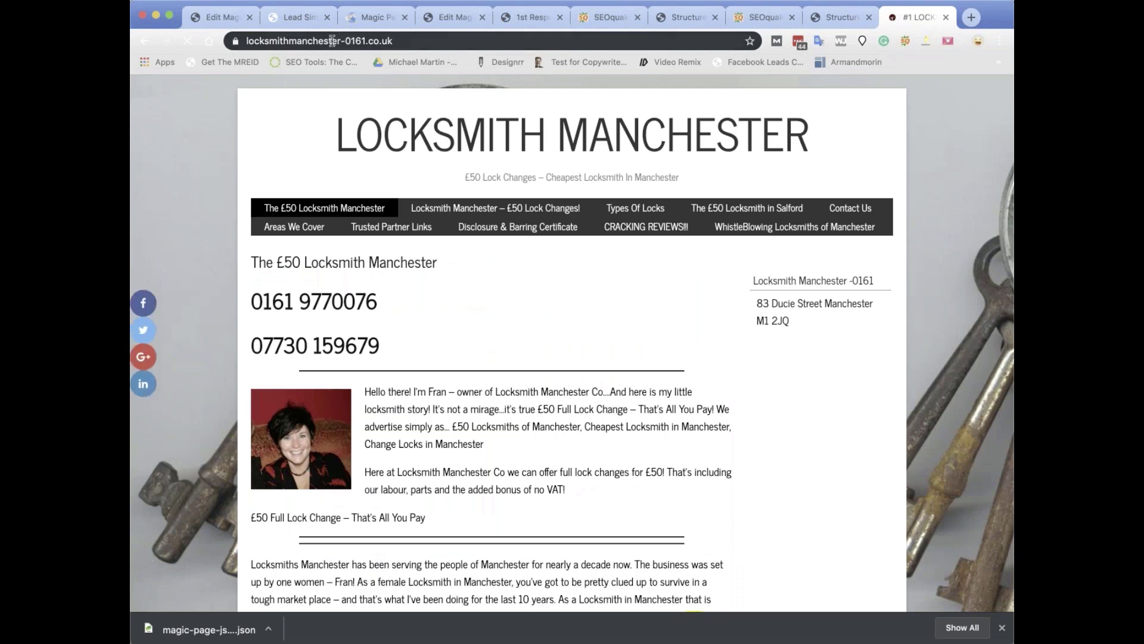
{"action": "left_click", "coordinate": [332, 41]}
{"action": "key", "text": "ctrl+c"}
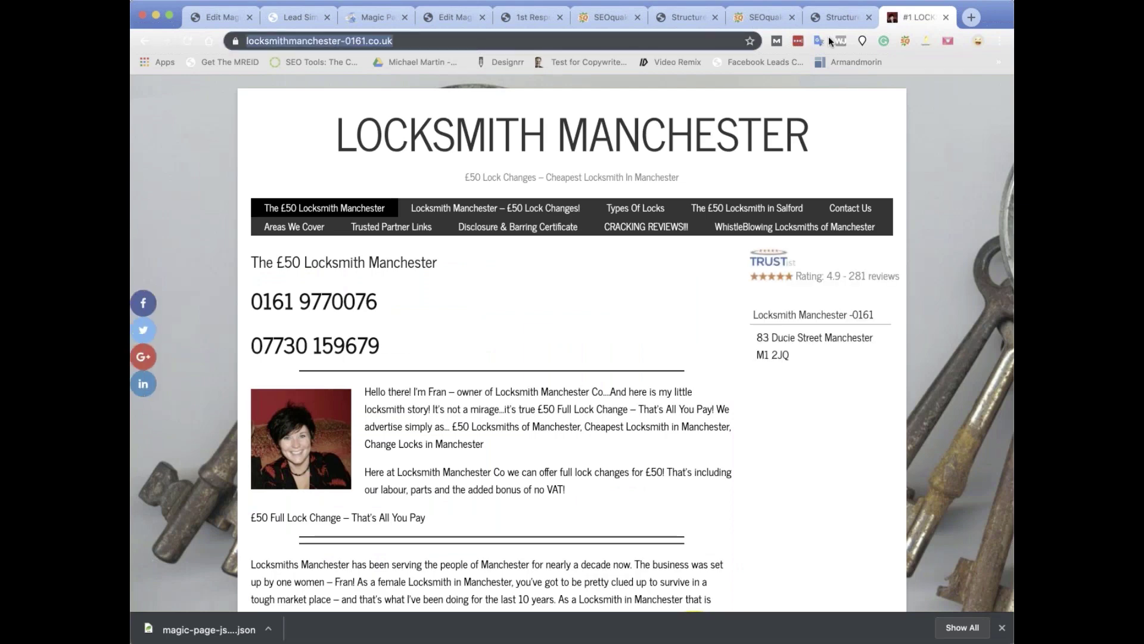
{"action": "left_click", "coordinate": [215, 16]}
{"action": "left_click", "coordinate": [334, 345]}
{"action": "key", "text": "ctrl+v"}
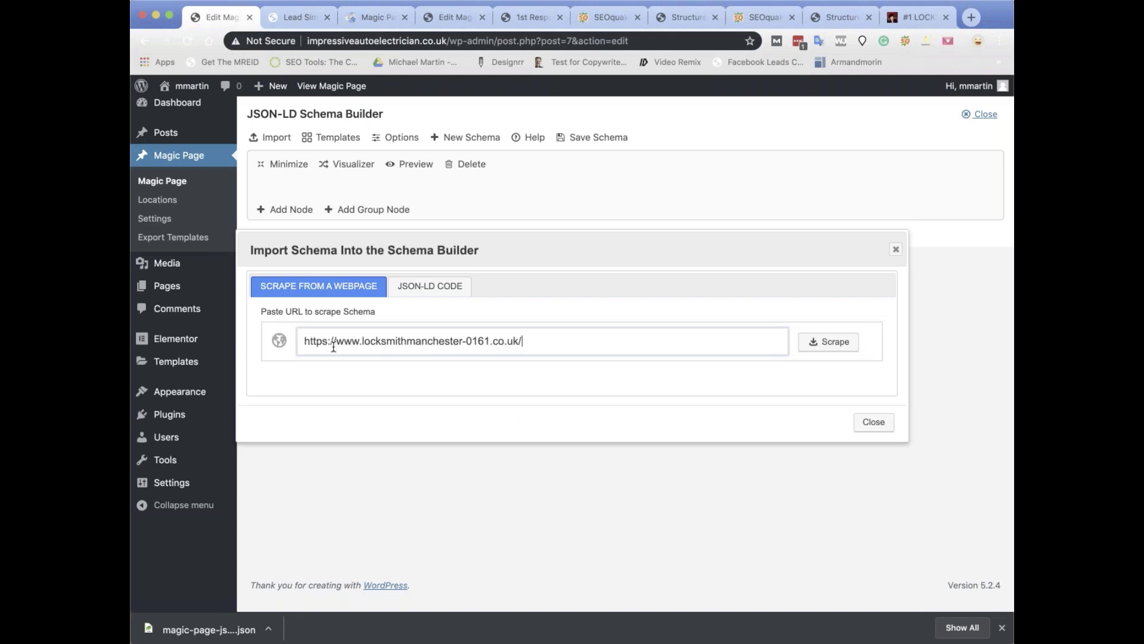
{"action": "left_click", "coordinate": [818, 344]}
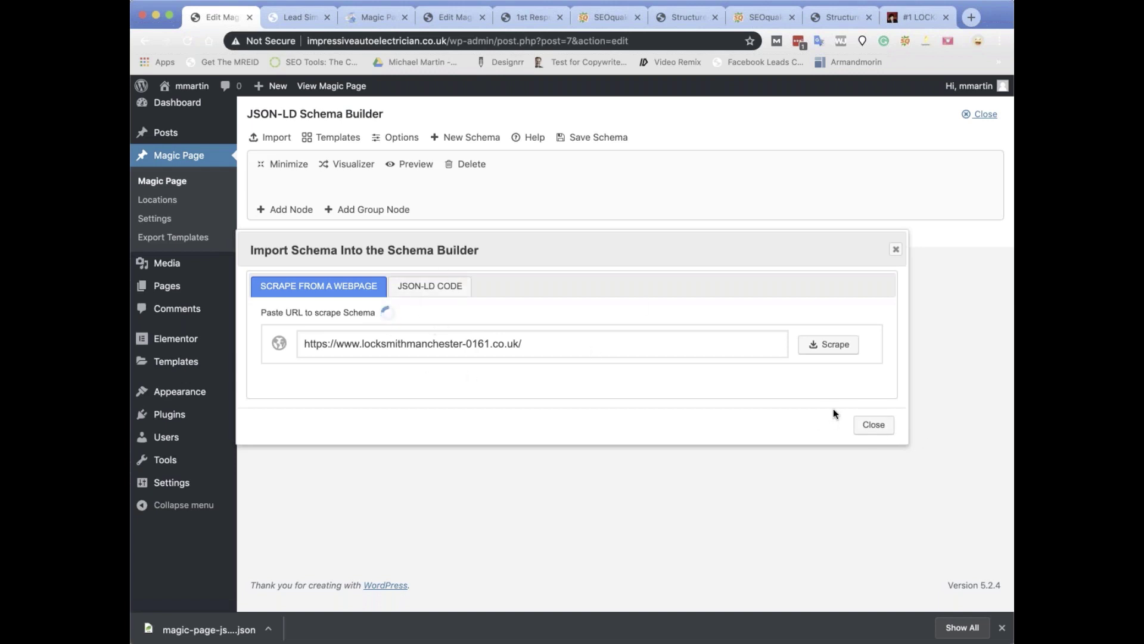
{"action": "left_click", "coordinate": [868, 425]}
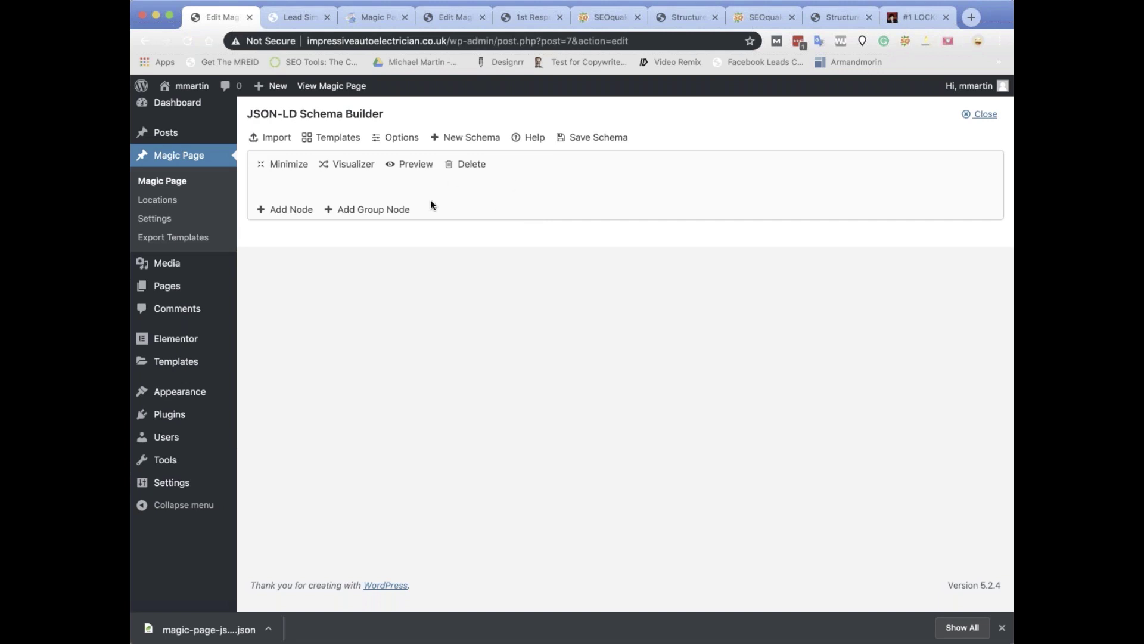
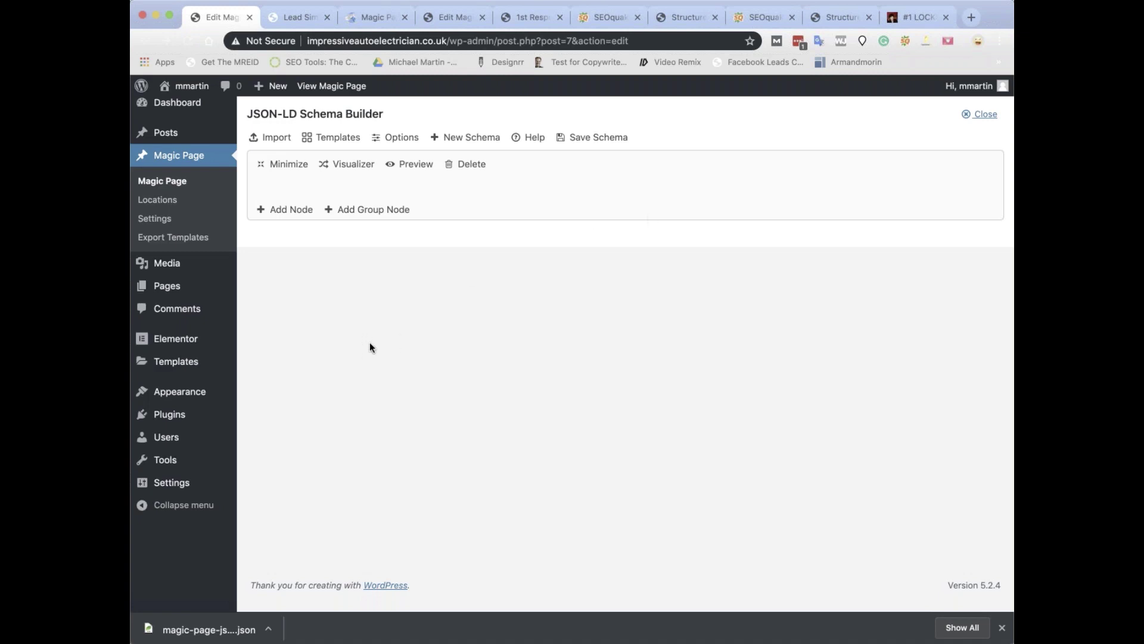
- Close the Schema Builder and start a new spintax shortcode labelled "paragraph 1" with two blank options
{"action": "left_click", "coordinate": [984, 116]}
{"action": "scroll", "coordinate": [491, 393], "scroll_direction": "down", "scroll_amount": 20}
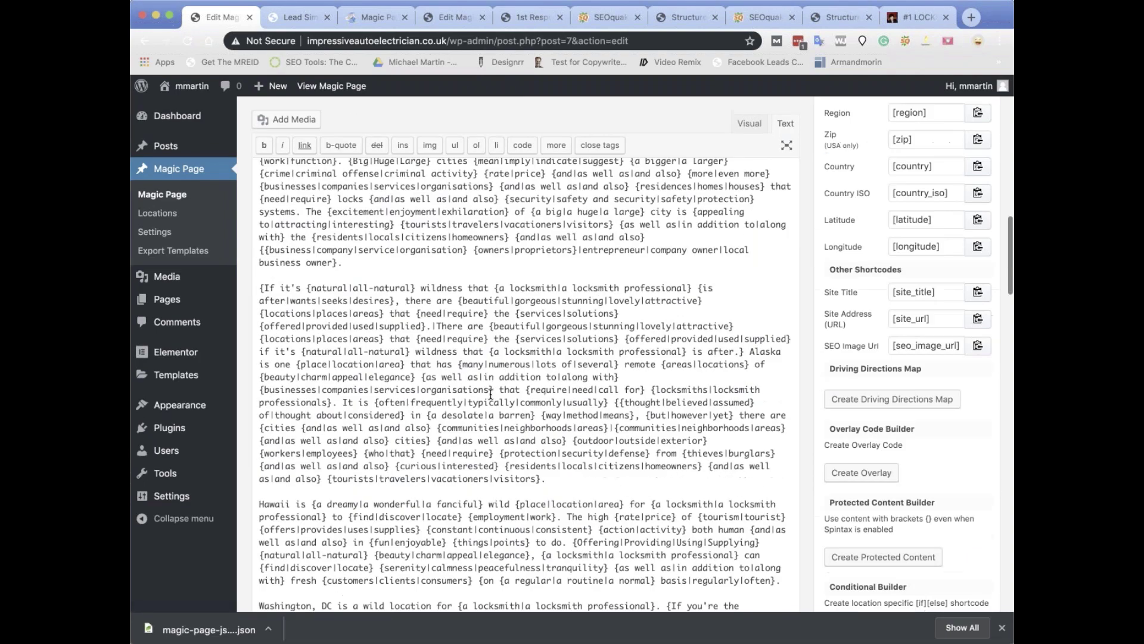
{"action": "scroll", "coordinate": [642, 215], "scroll_direction": "down", "scroll_amount": 3}
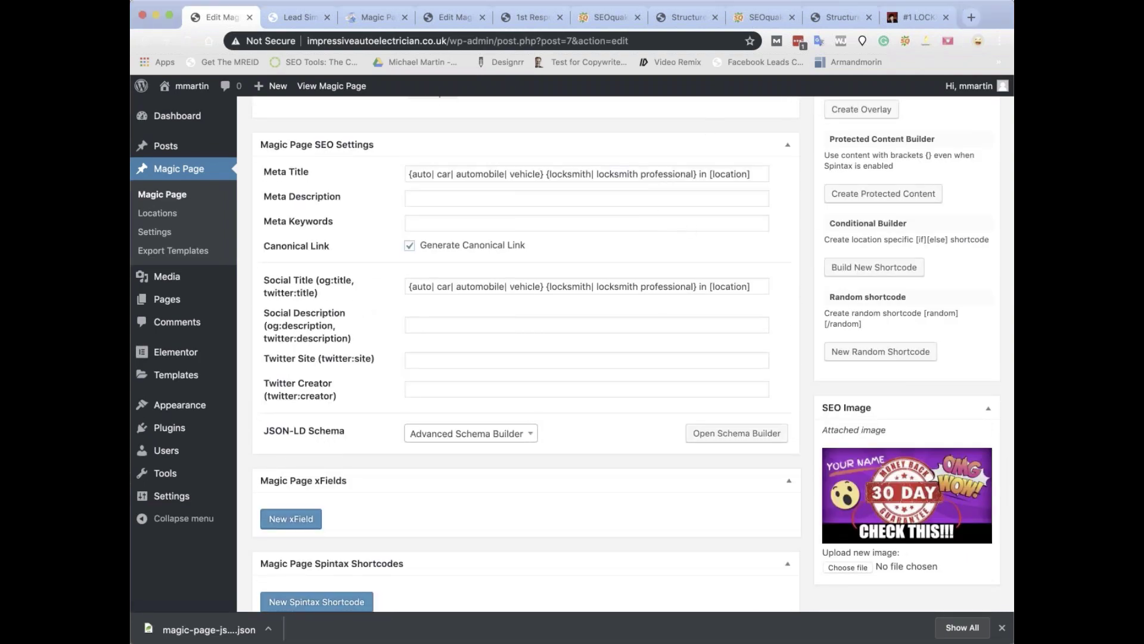
{"action": "scroll", "coordinate": [521, 357], "scroll_direction": "down", "scroll_amount": 3}
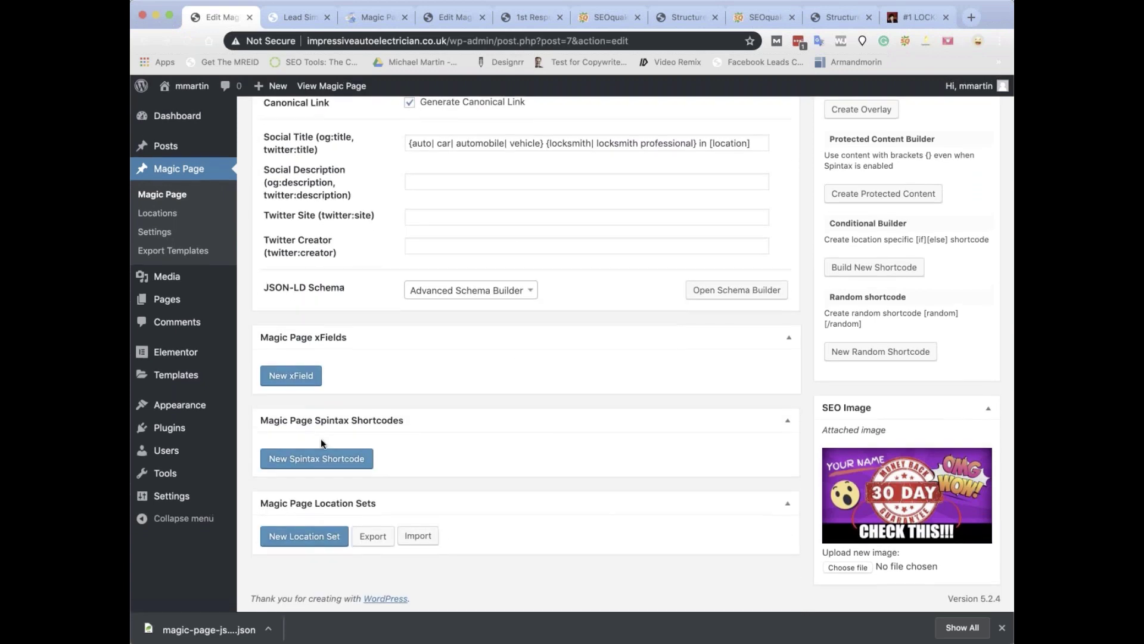
{"action": "left_click", "coordinate": [288, 459]}
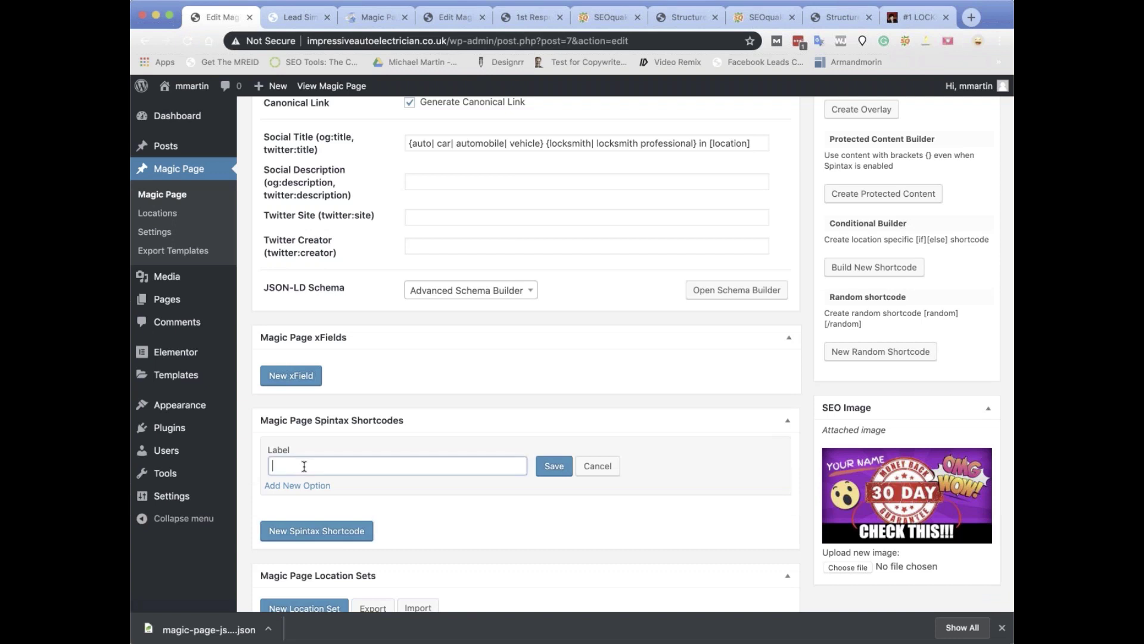
{"action": "type", "text": "paragraph 1"}
{"action": "left_click", "coordinate": [272, 487]}
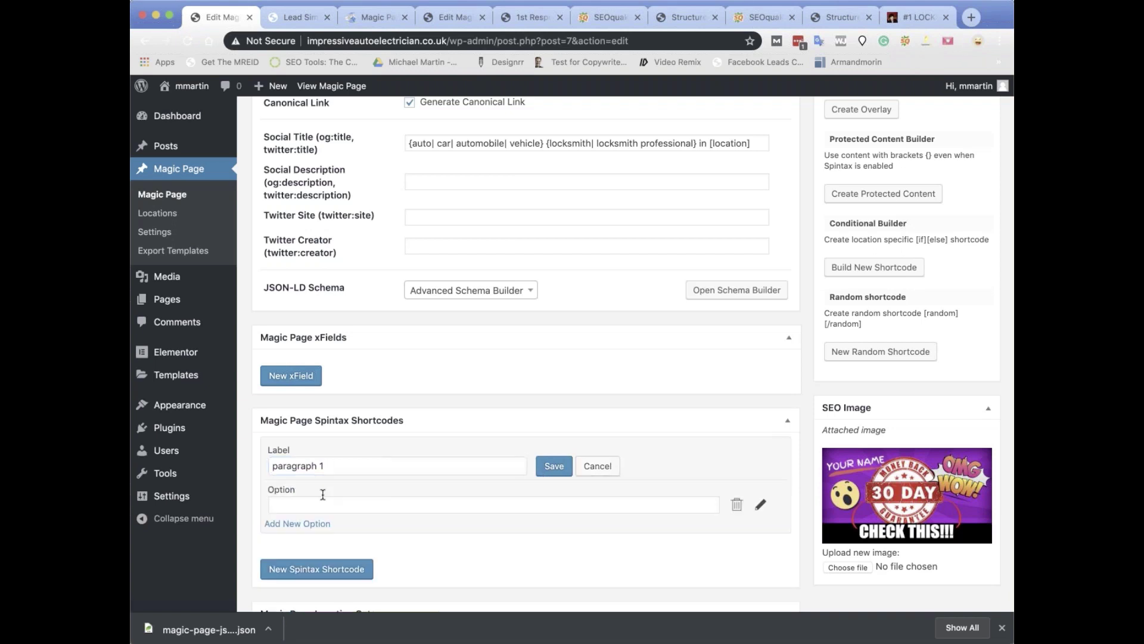
{"action": "left_click", "coordinate": [307, 525]}
{"action": "scroll", "coordinate": [306, 524], "scroll_direction": "down", "scroll_amount": 3}
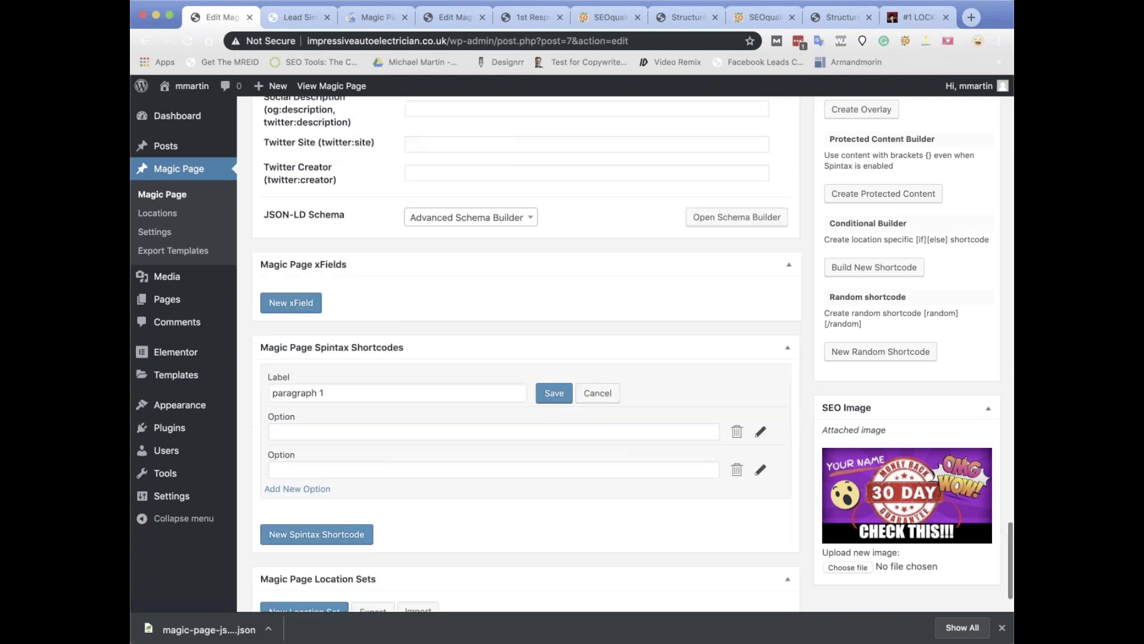
- Fill the two blank spintax options with "fhlwiefb iohf iaudb fiah fiusd foias fow" and "kfgahwerifa sidug awuifh asiu fiu"
{"action": "left_click", "coordinate": [350, 358]}
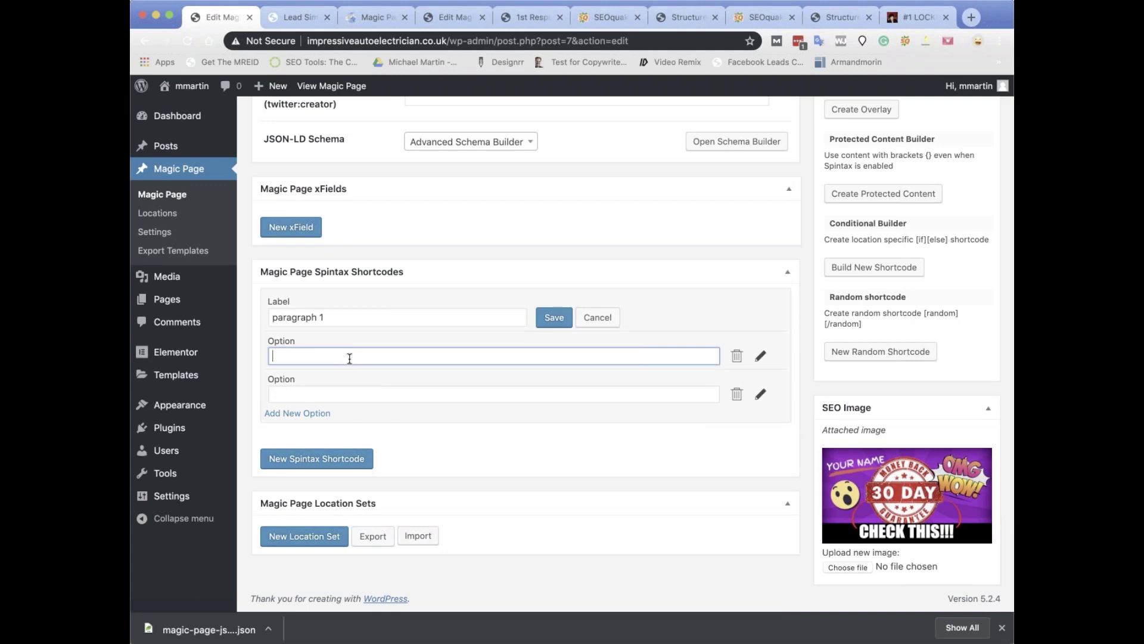
{"action": "type", "text": "fhlwiefb iohf iaudf fiah fiusd foias fow"}
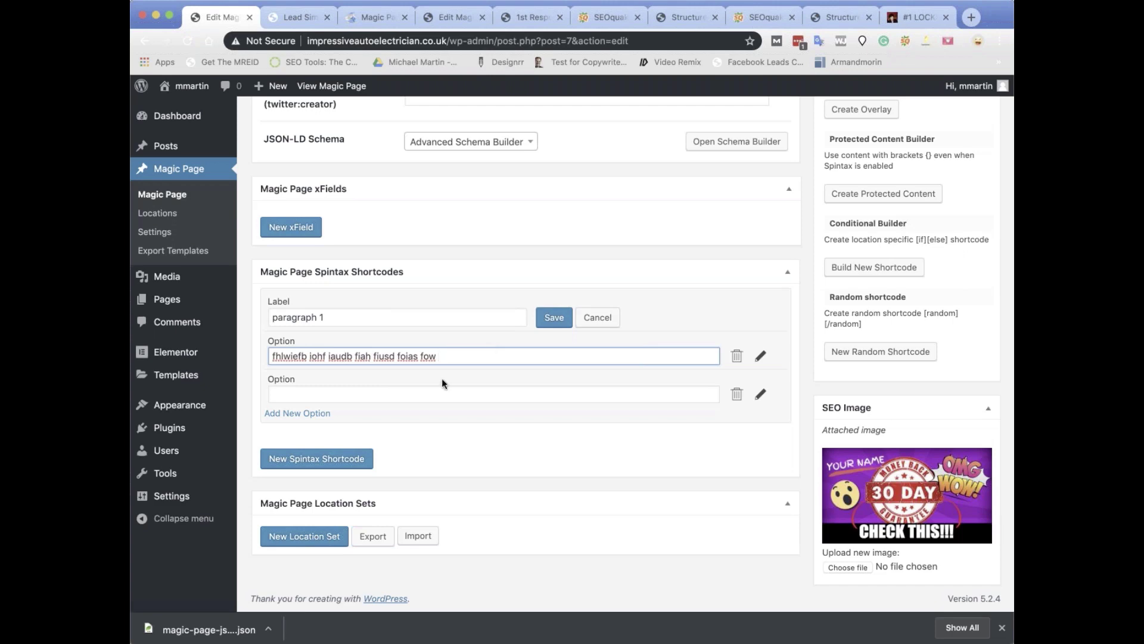
{"action": "left_click", "coordinate": [400, 394]}
{"action": "type", "text": "kfgahwerifa sidug awuifh asiu fiu"}
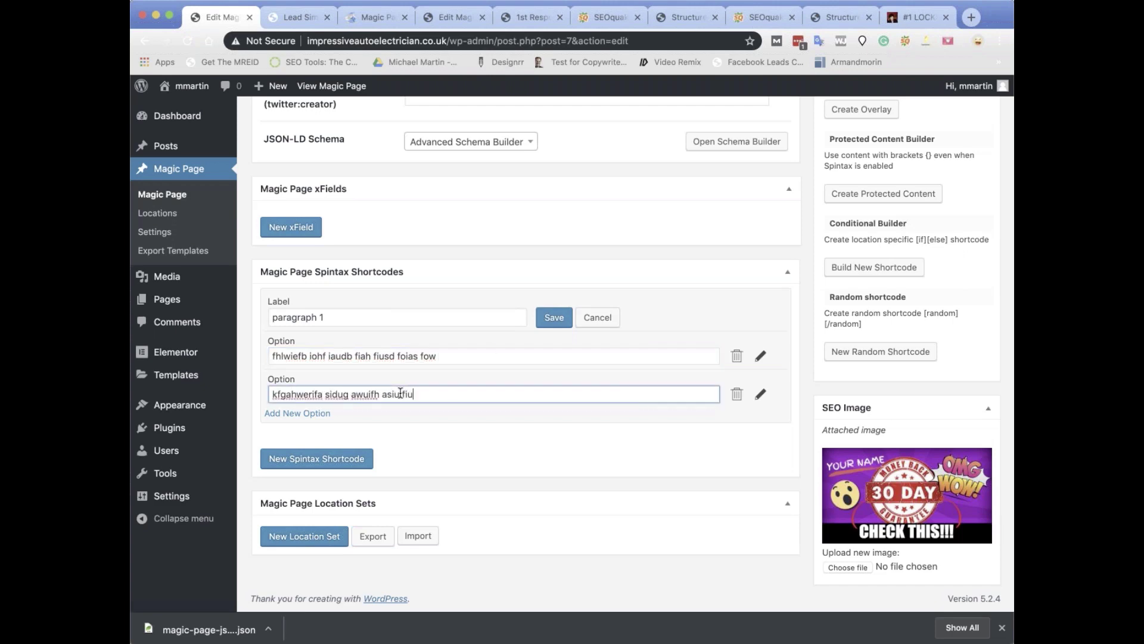
- Add two more spintax options, "fkjgandfliugvhaiopsudhvi" and "hgvlkash viusdiuvfsvlzdxvbksdbhvliusd", and change the shortcode's label to "headline"
{"action": "left_click", "coordinate": [328, 413]}
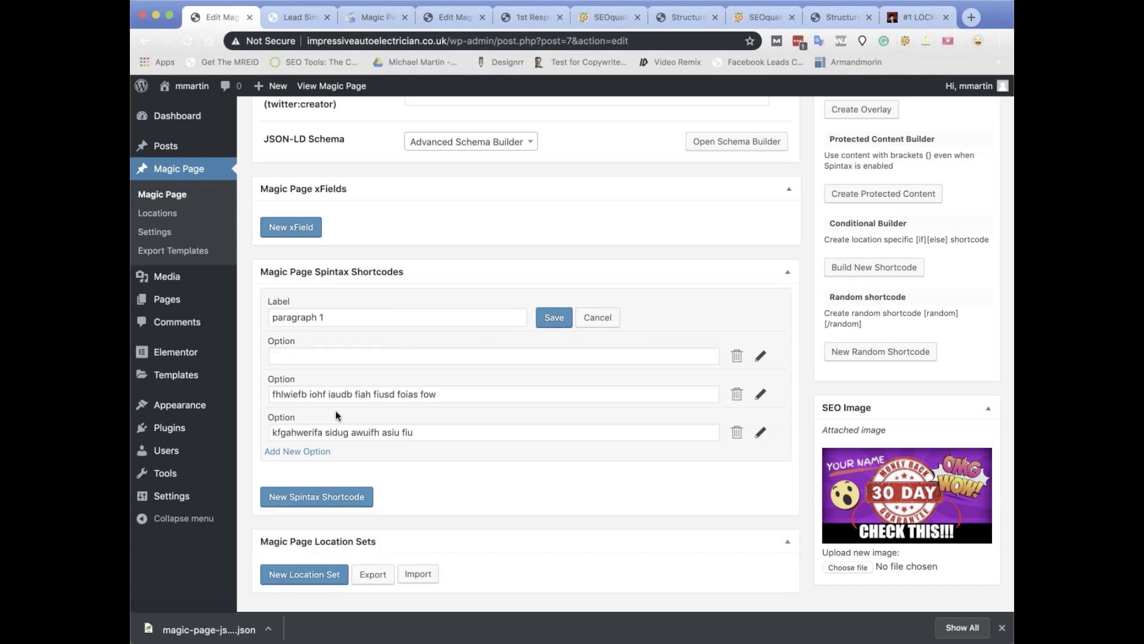
{"action": "left_click", "coordinate": [349, 355]}
{"action": "type", "text": "fkjgandfliugvhaioisudhvi"}
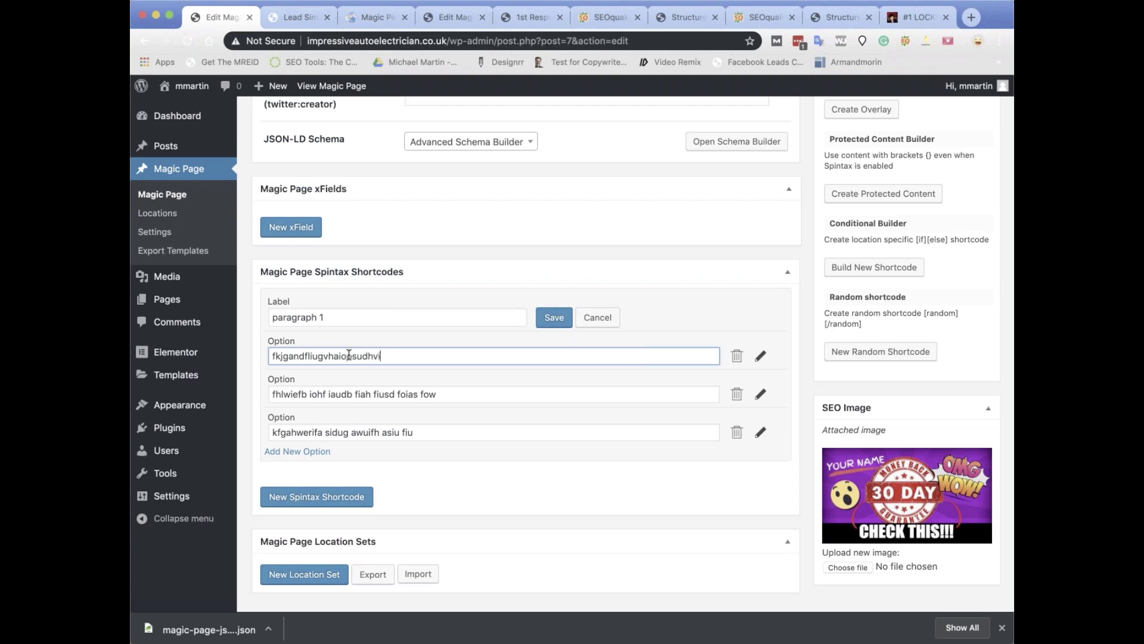
{"action": "left_click", "coordinate": [312, 453]}
{"action": "left_click", "coordinate": [342, 357]}
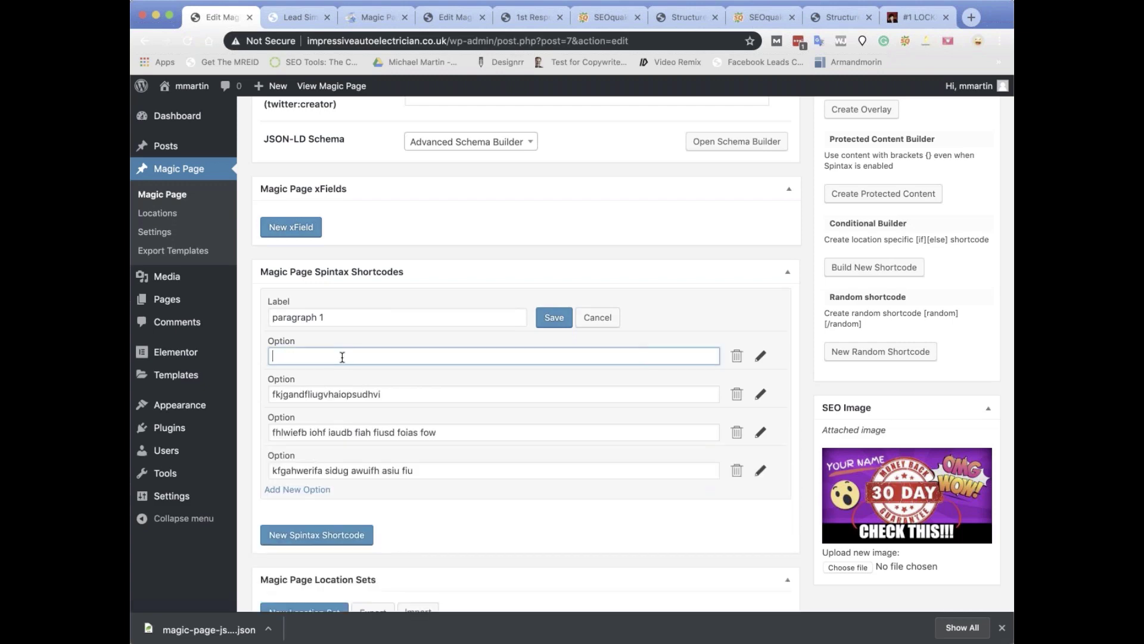
{"action": "type", "text": "hgvlkash viusdiuvfsvlzdxvbksdbhvliusd"}
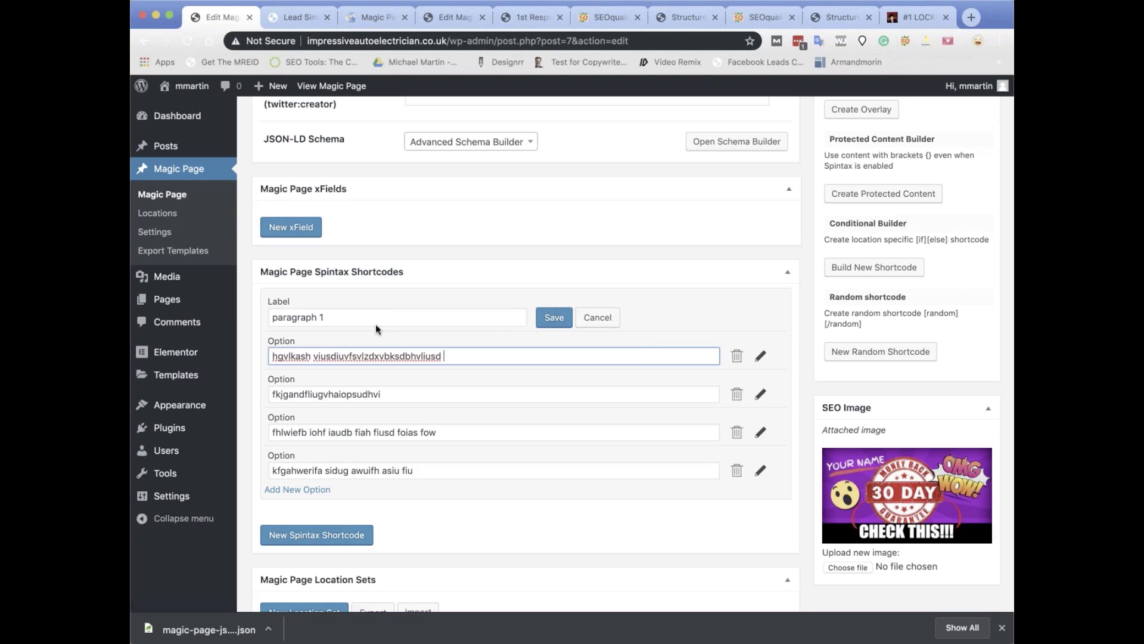
{"action": "triple_click", "coordinate": [354, 317]}
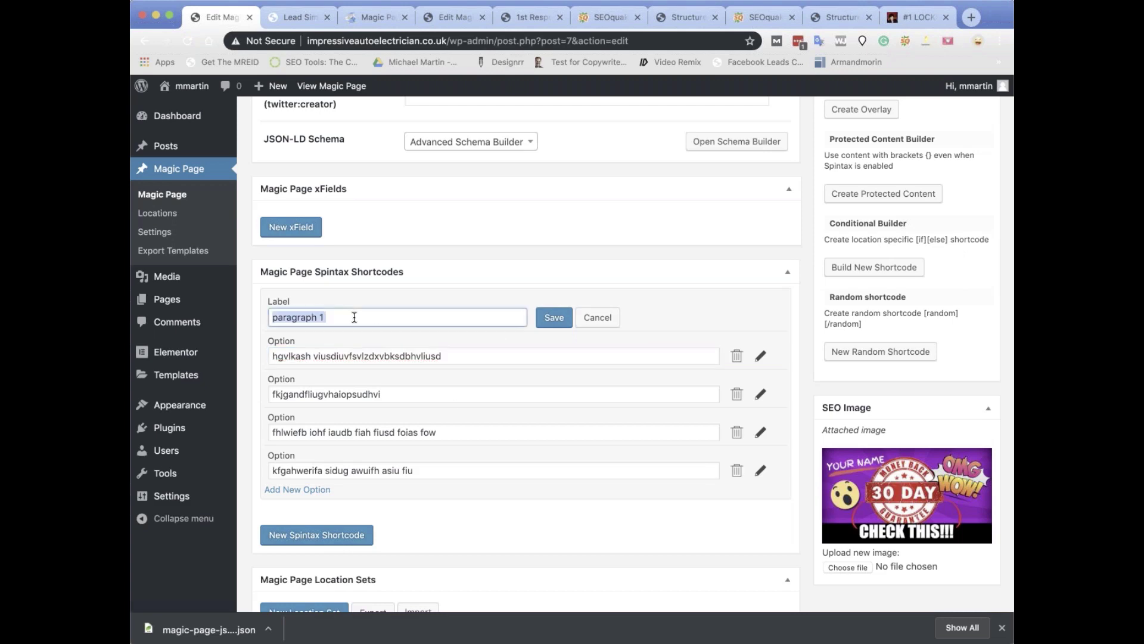
{"action": "type", "text": "headline"}
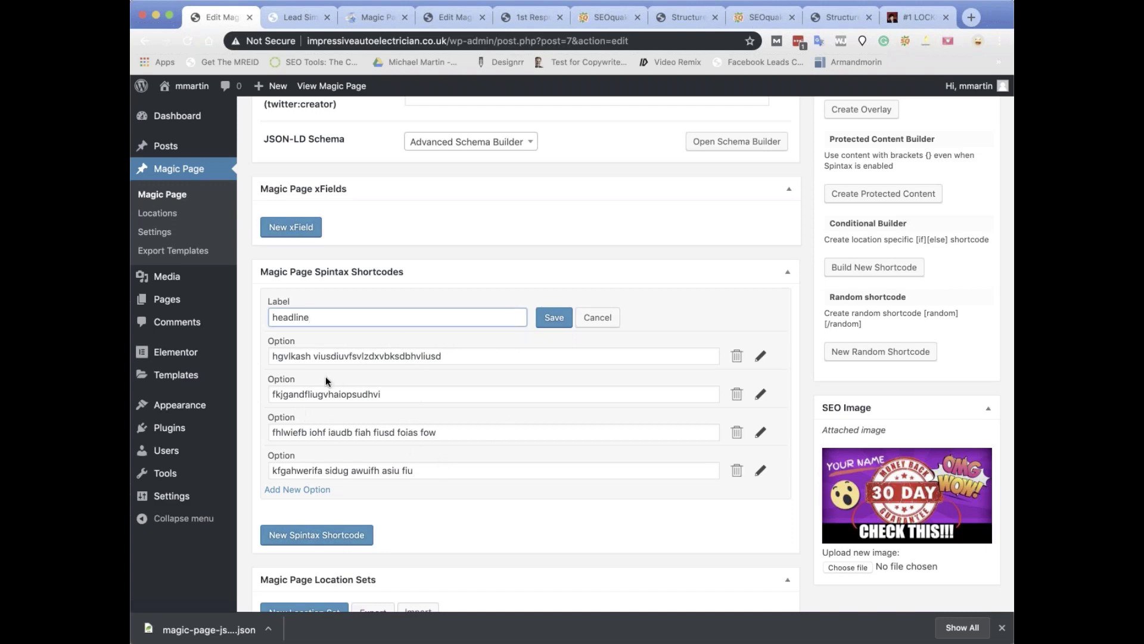
- Replace the first option of the "headline" spintax shortcode with "perfect english headline"
{"action": "left_click", "coordinate": [478, 356]}
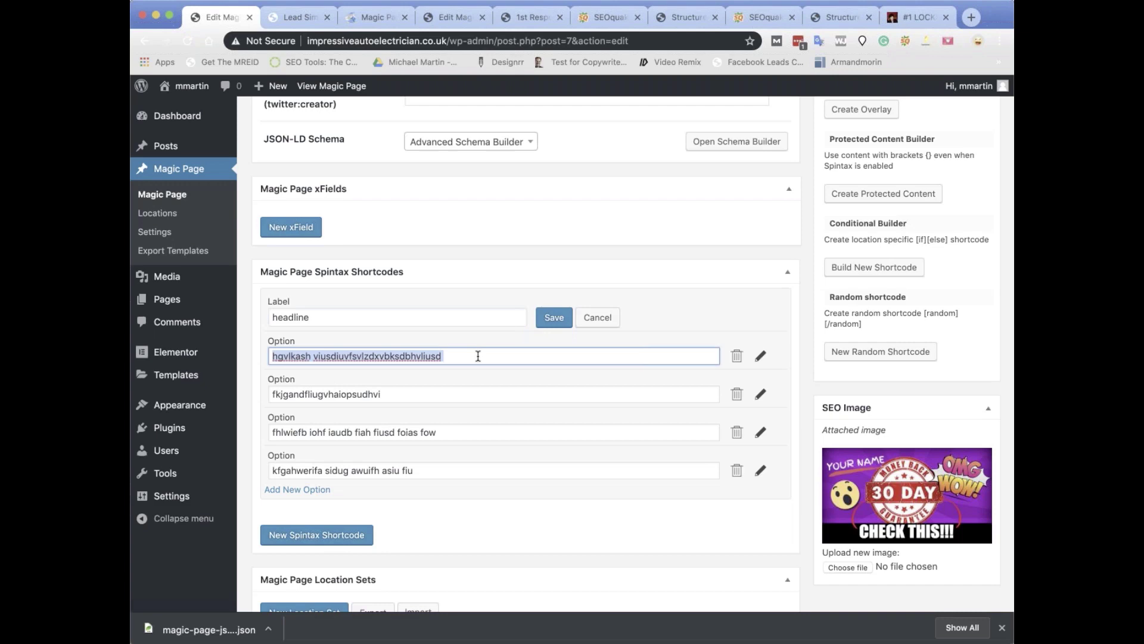
{"action": "type", "text": "perfect "}
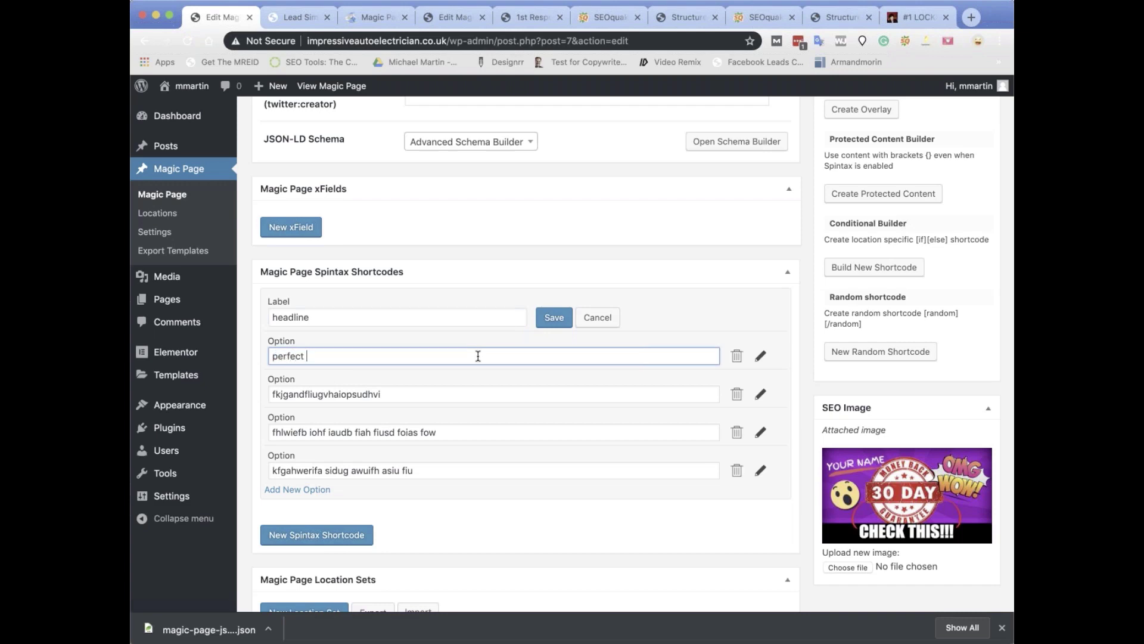
{"action": "type", "text": "english headline"}
- Start a new xField and add a blank custom location and value row to it
{"action": "scroll", "coordinate": [316, 271], "scroll_direction": "up", "scroll_amount": 1}
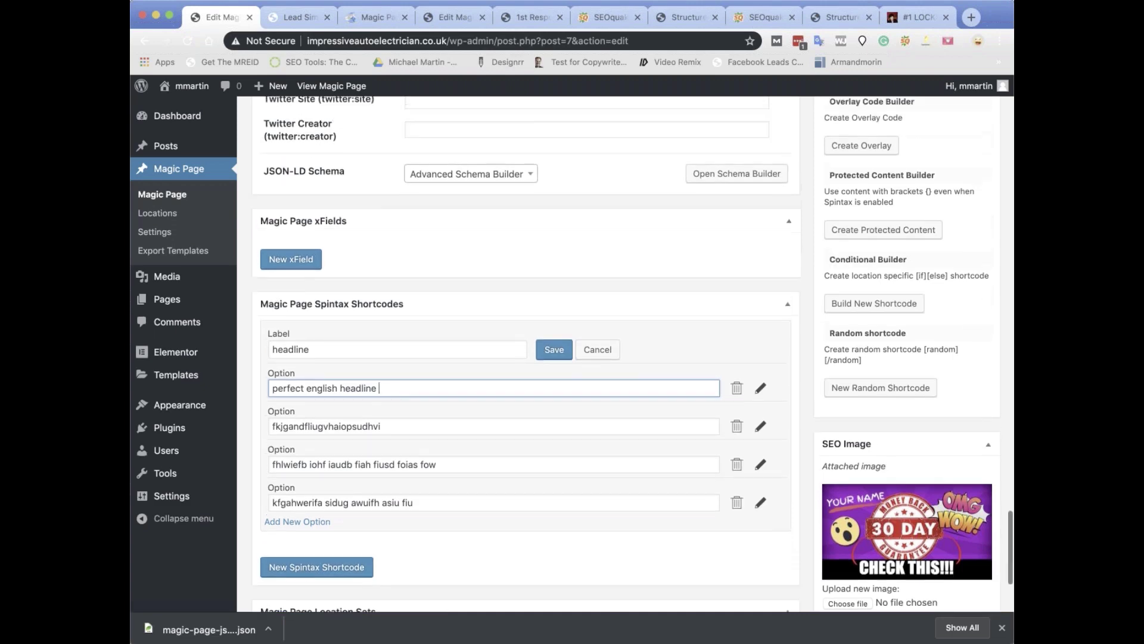
{"action": "left_click", "coordinate": [309, 266]}
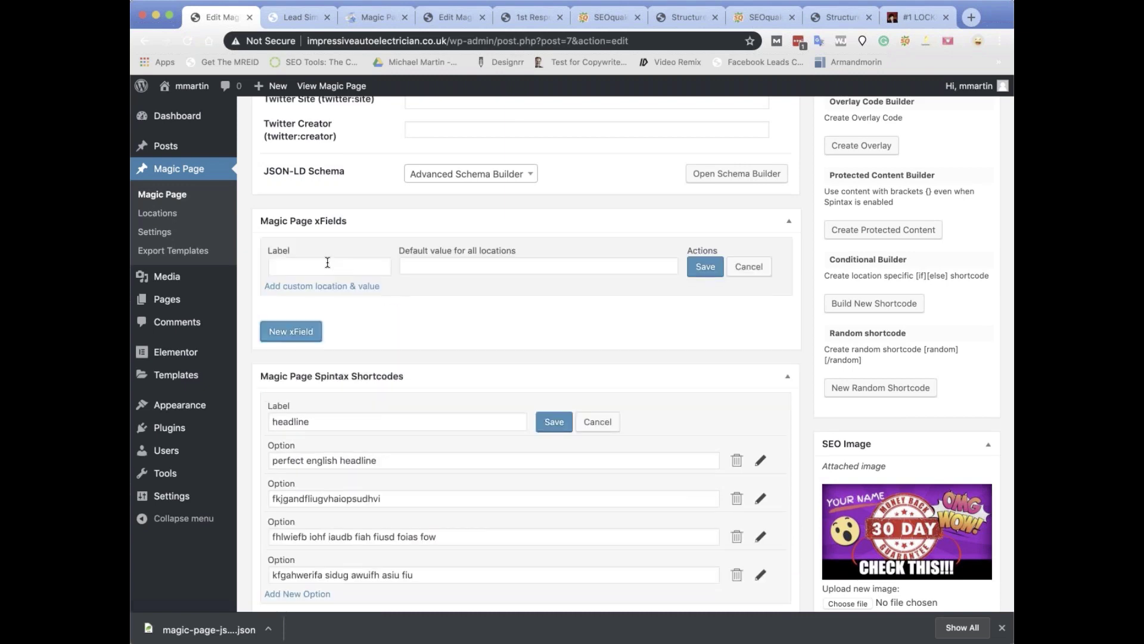
{"action": "left_click", "coordinate": [328, 287]}
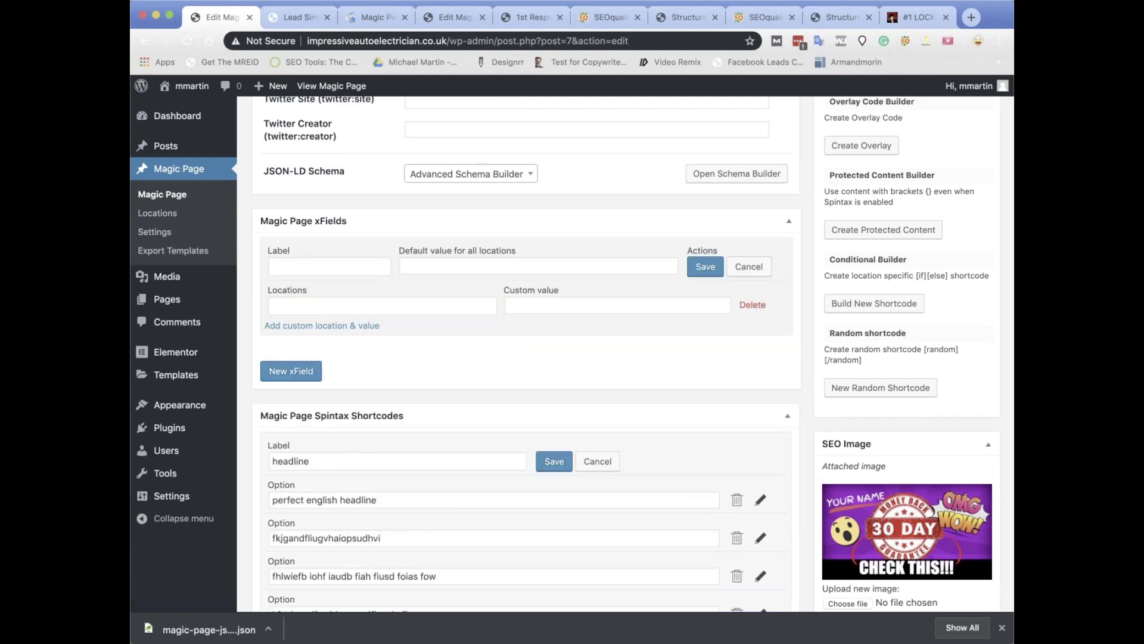
- Review the new xField's Locations and Custom value fields, and delete that custom location row
{"action": "scroll", "coordinate": [325, 541], "scroll_direction": "down", "scroll_amount": 5}
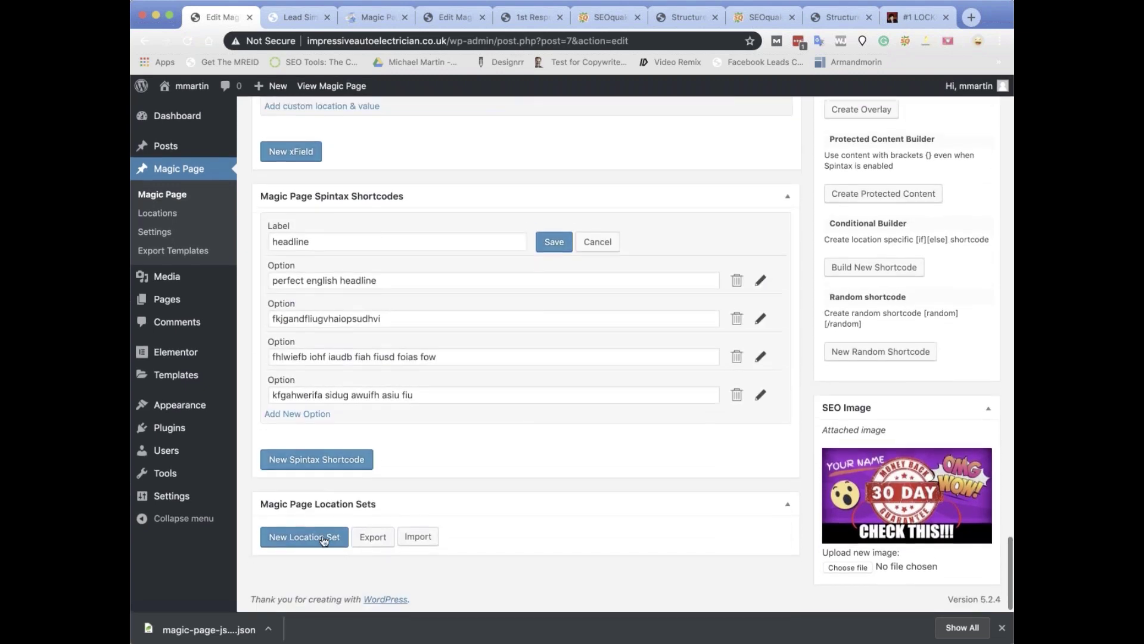
{"action": "scroll", "coordinate": [421, 387], "scroll_direction": "up", "scroll_amount": 3}
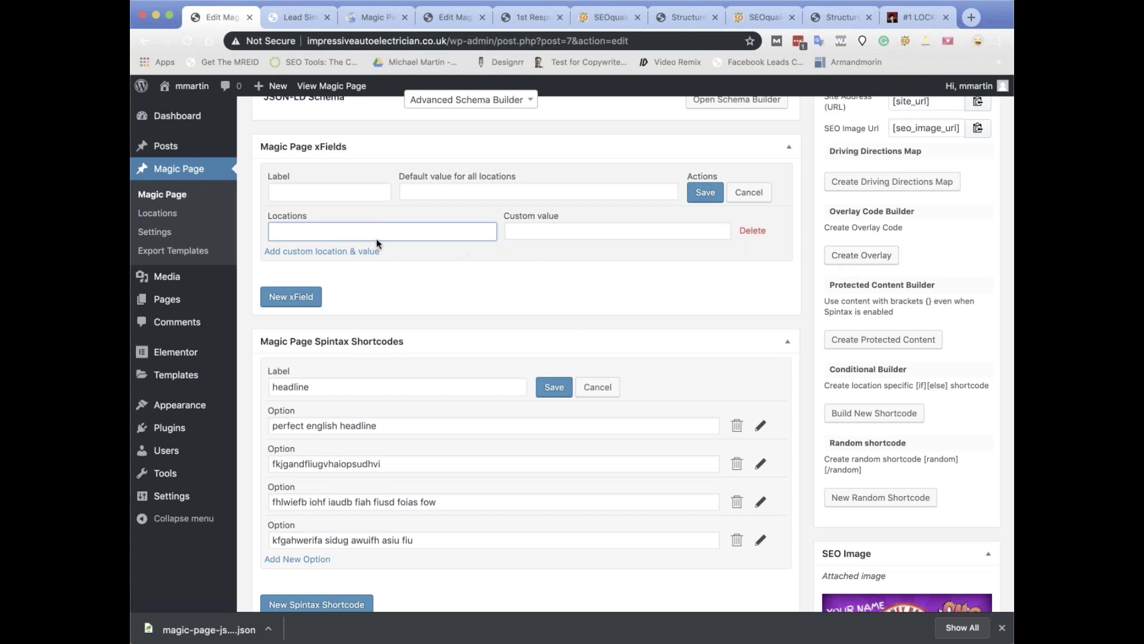
{"action": "left_click", "coordinate": [529, 229]}
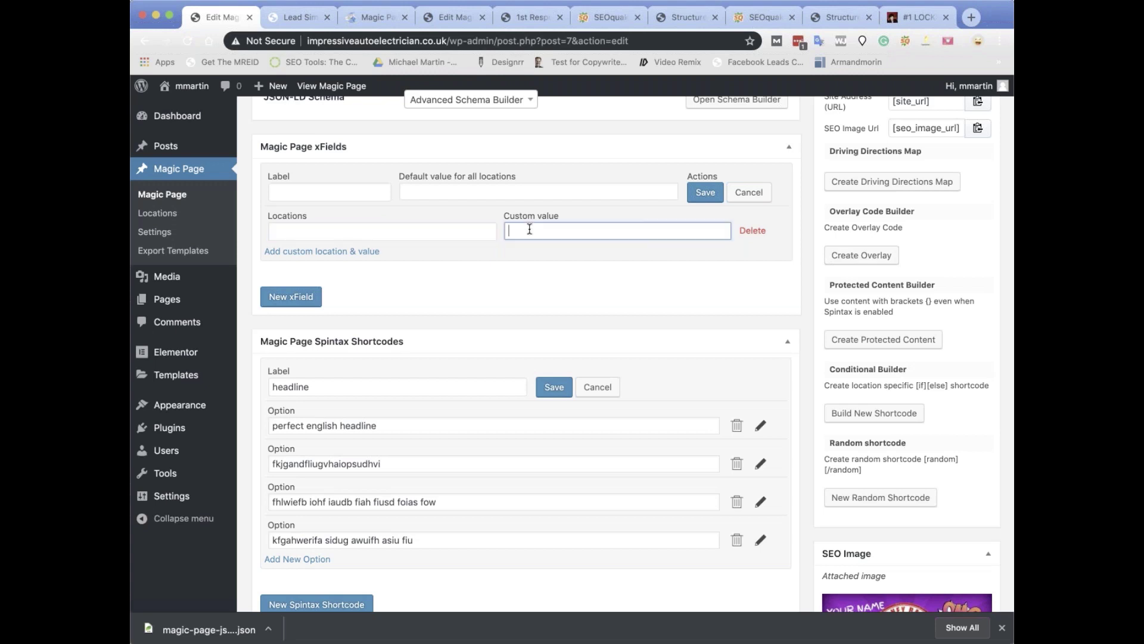
{"action": "left_click", "coordinate": [334, 230]}
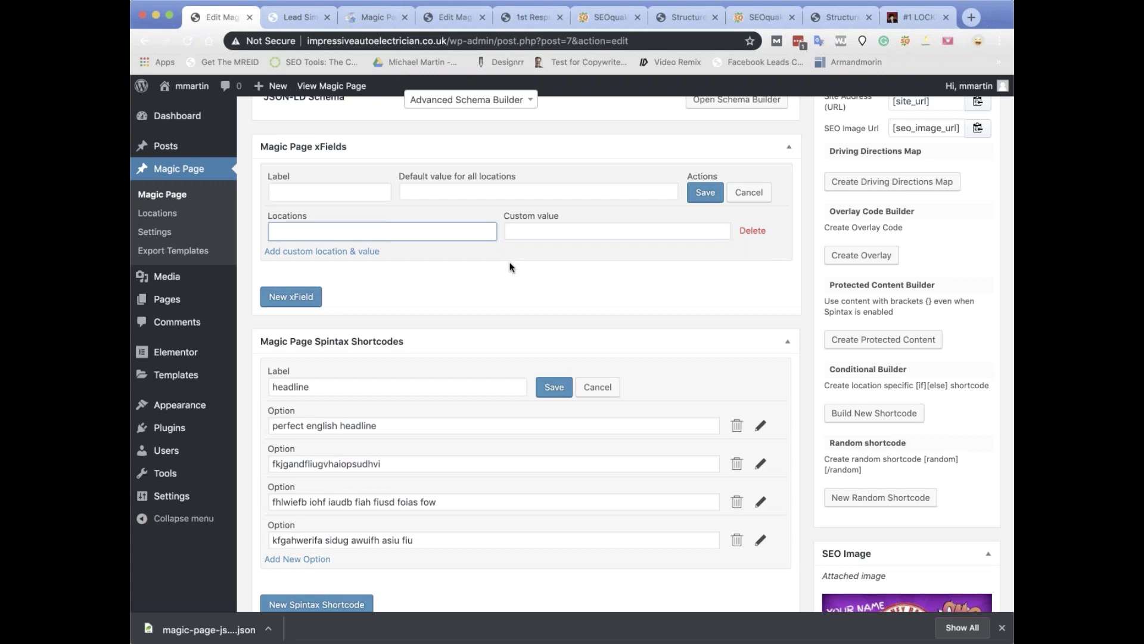
{"action": "left_click", "coordinate": [752, 231]}
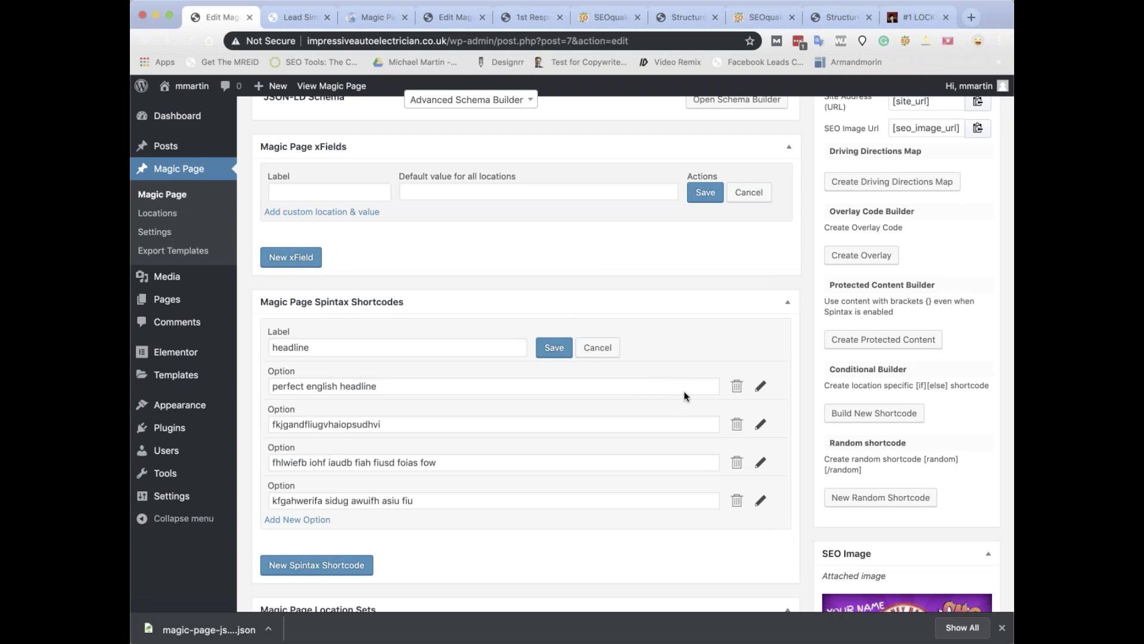
- Open the Schema Builder and import the saved "auto locksmiths" template from your own schemas
{"action": "scroll", "coordinate": [395, 363], "scroll_direction": "up", "scroll_amount": 8}
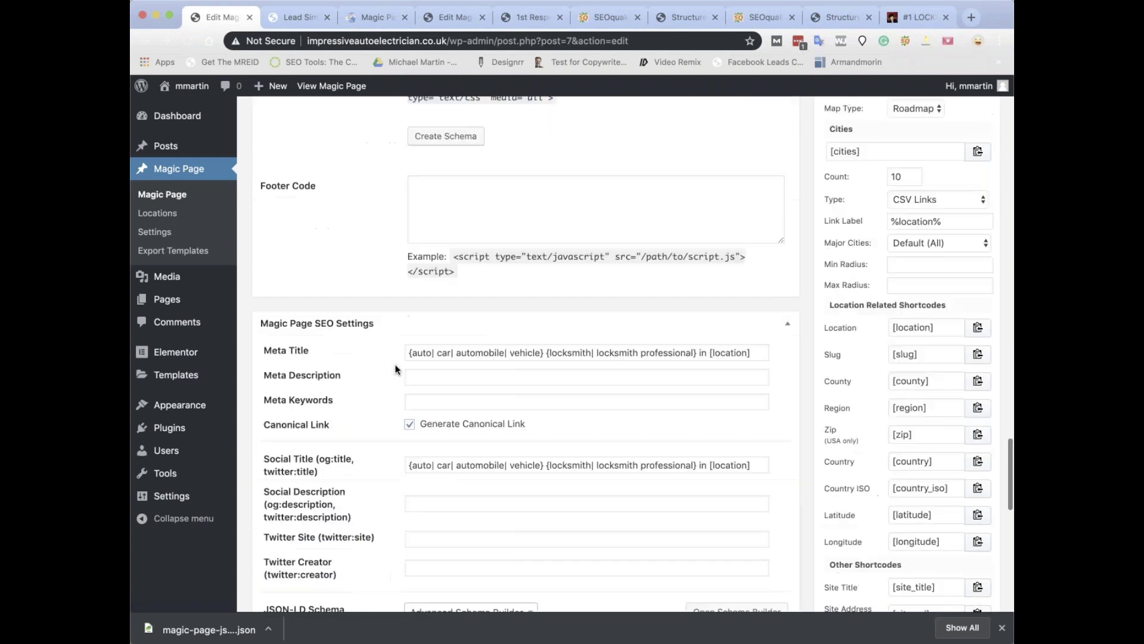
{"action": "scroll", "coordinate": [395, 363], "scroll_direction": "down", "scroll_amount": 5}
{"action": "scroll", "coordinate": [395, 365], "scroll_direction": "up", "scroll_amount": 3}
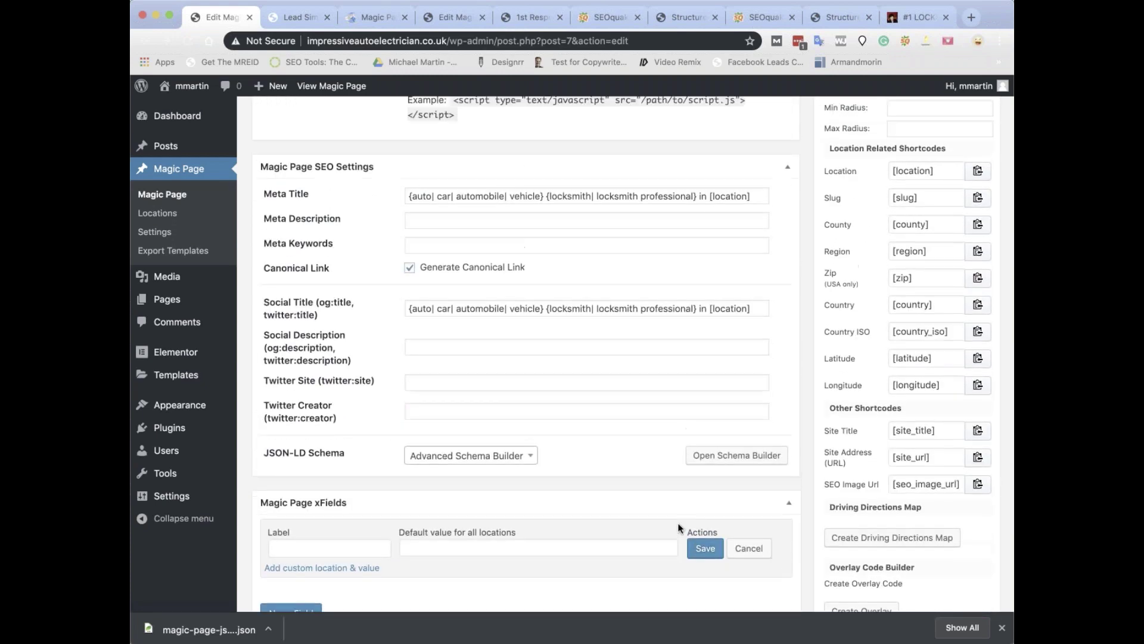
{"action": "left_click", "coordinate": [737, 500]}
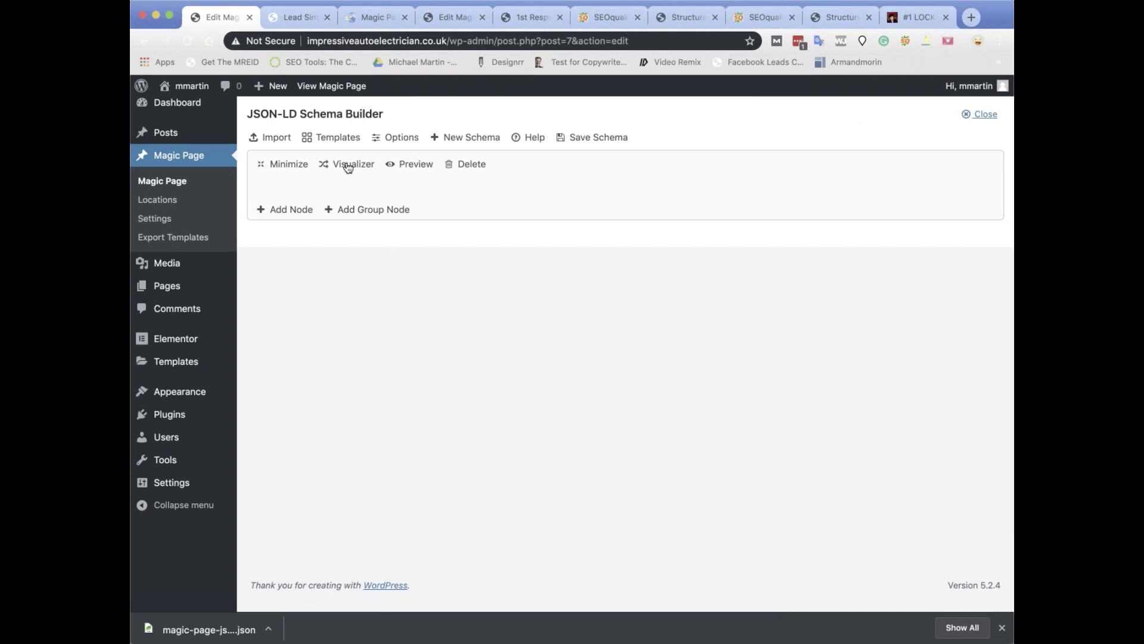
{"action": "left_click", "coordinate": [339, 138]}
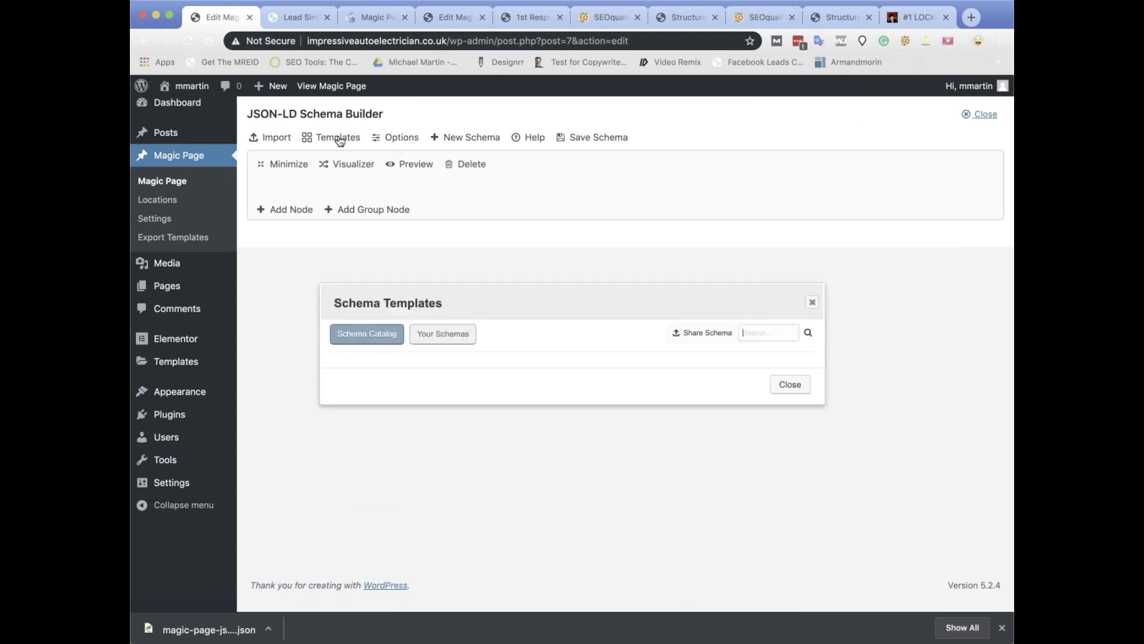
{"action": "left_click", "coordinate": [441, 334]}
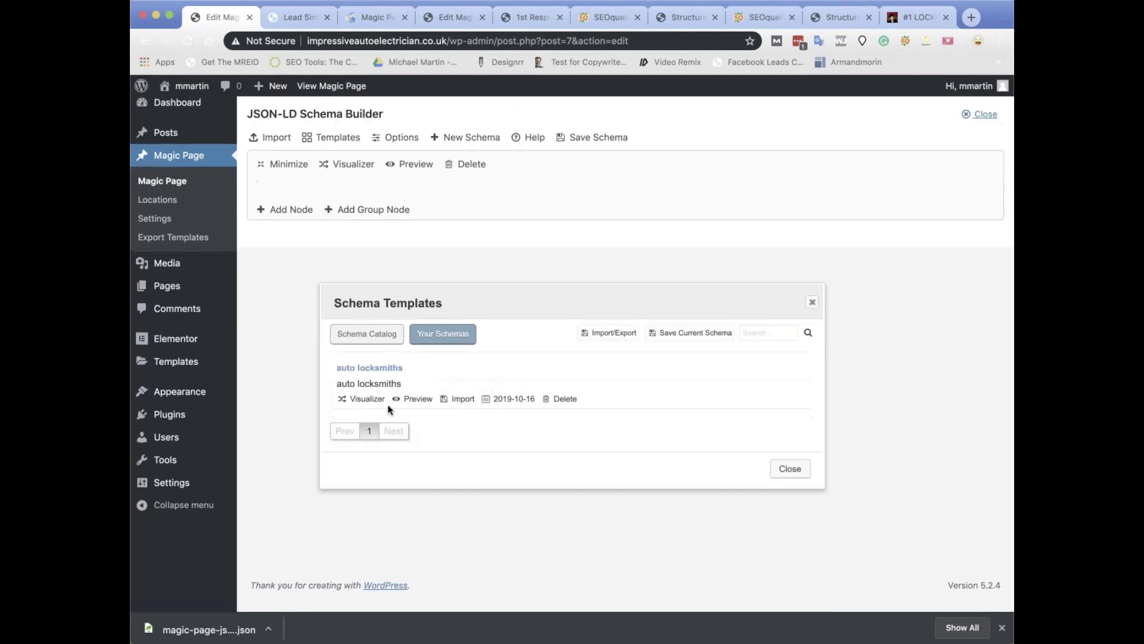
{"action": "left_click", "coordinate": [459, 399]}
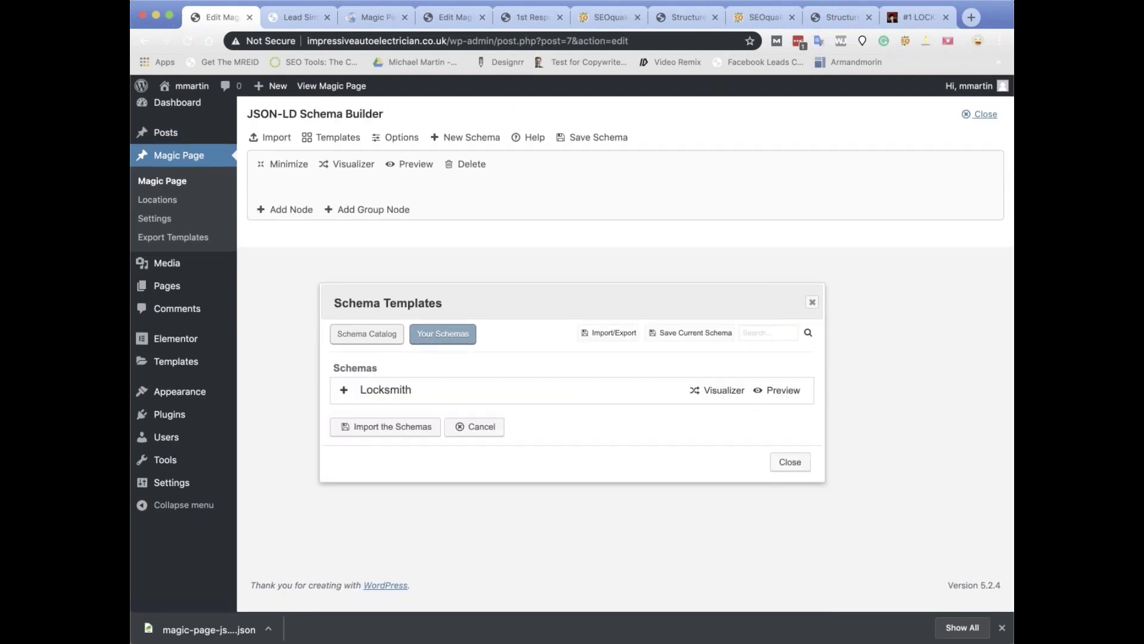
{"action": "left_click", "coordinate": [383, 428]}
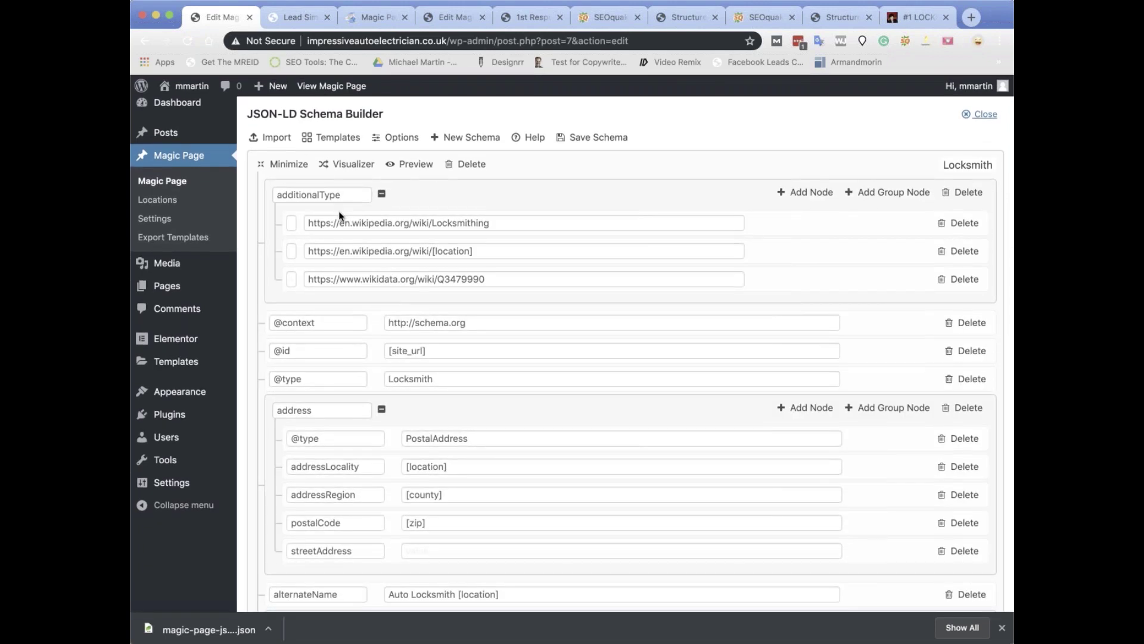
{"action": "scroll", "coordinate": [409, 255], "scroll_direction": "down", "scroll_amount": 2}
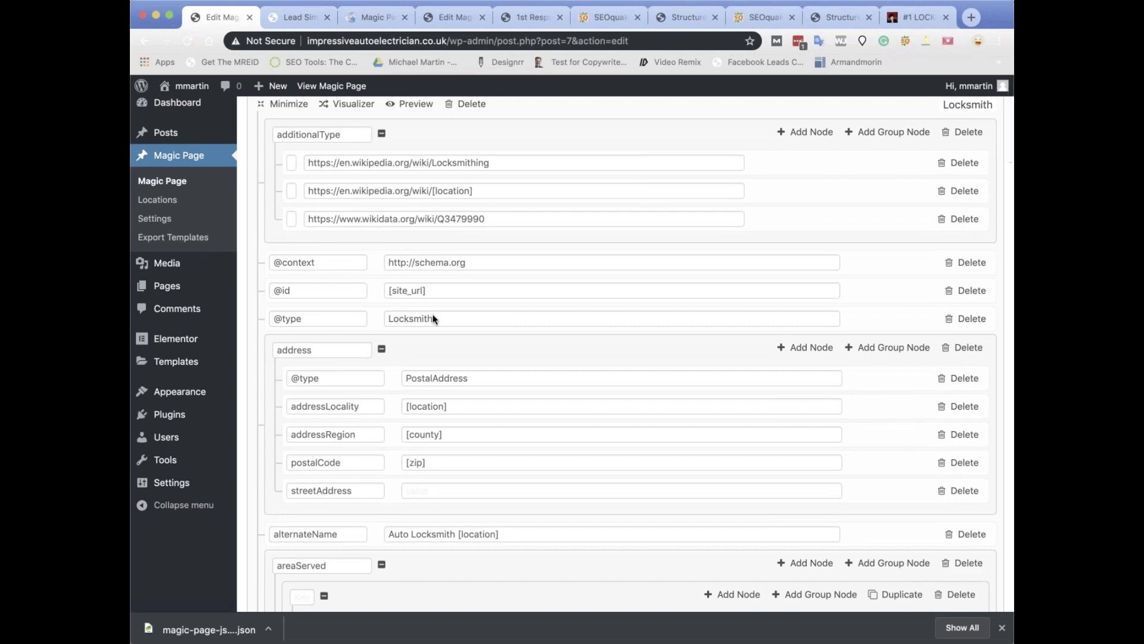
{"action": "left_click_drag", "start_coordinate": [433, 319], "coordinate": [370, 316]}
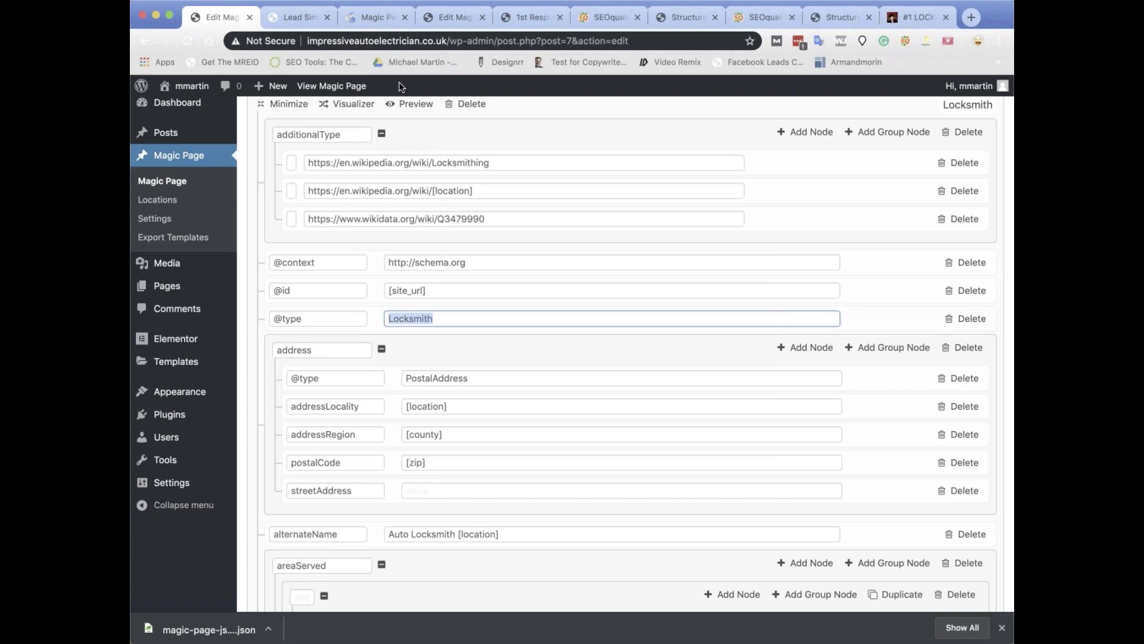
{"action": "left_click", "coordinate": [382, 134]}
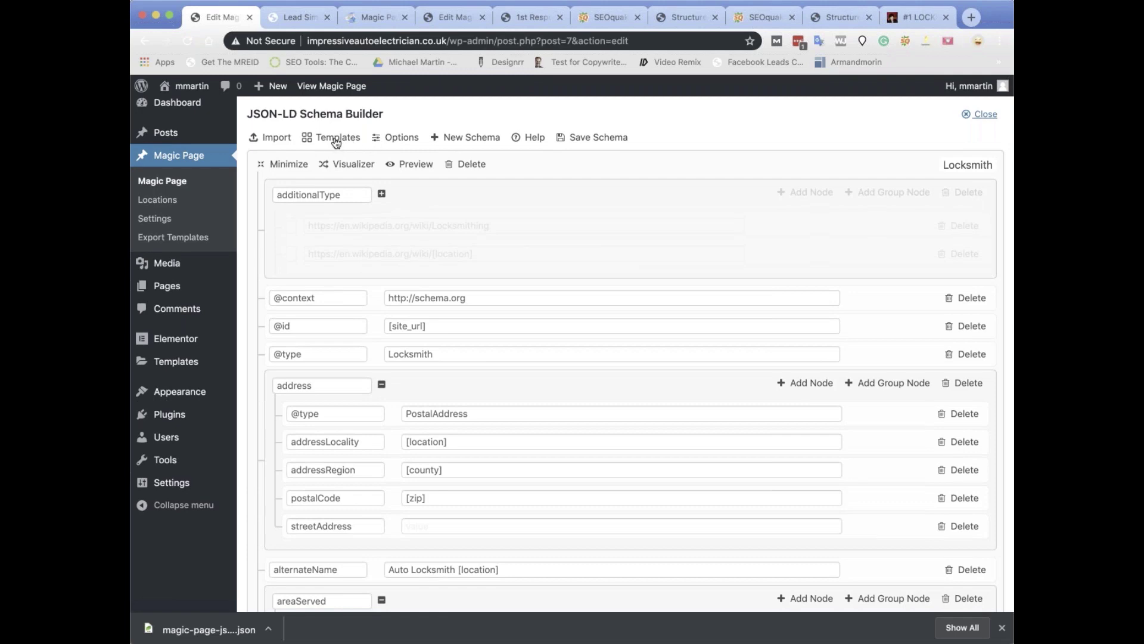
- Import the "Place Schema" template from the schema catalog into the builder
{"action": "left_click", "coordinate": [337, 140]}
{"action": "left_click", "coordinate": [368, 294]}
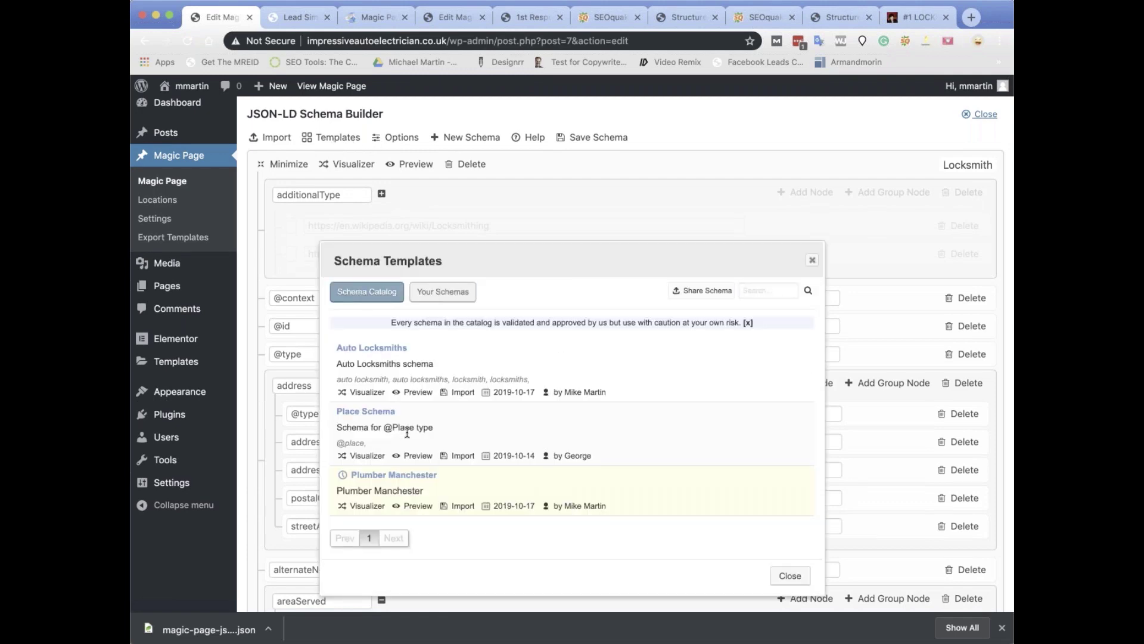
{"action": "left_click", "coordinate": [465, 456]}
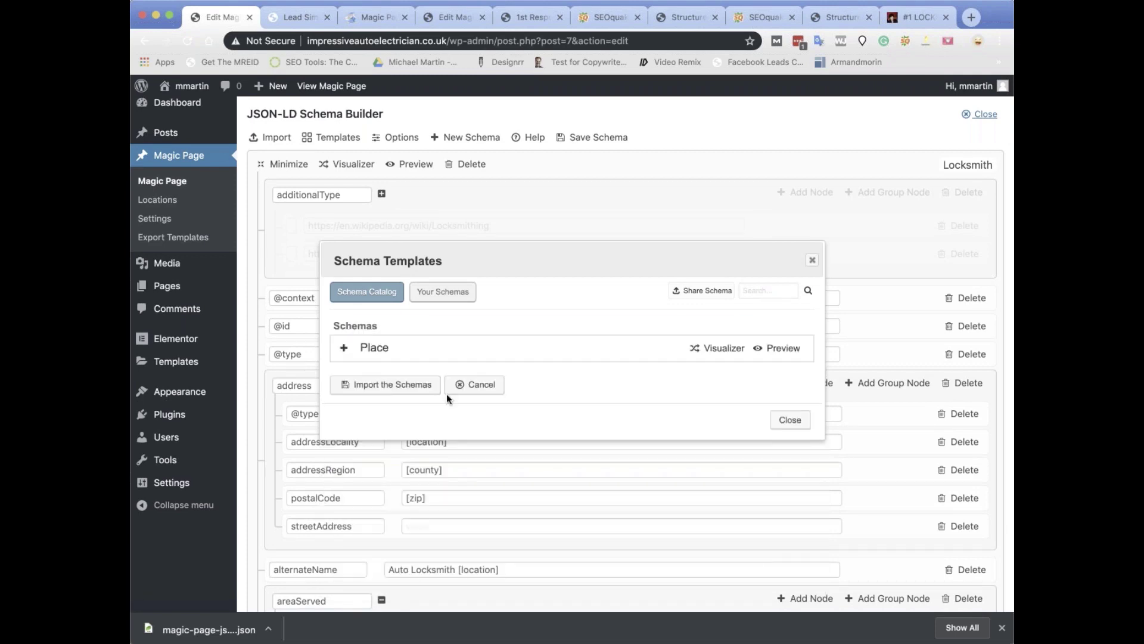
{"action": "left_click", "coordinate": [408, 384]}
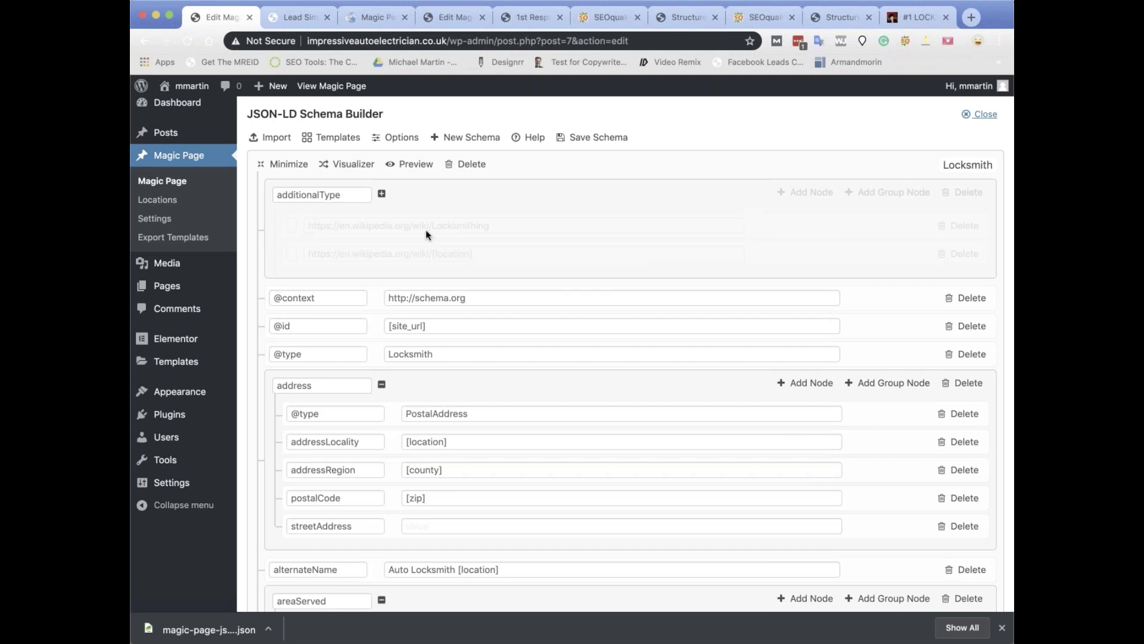
- Look through the Locksmith schema's nodes and minimize both the Locksmith and Place schemas
{"action": "scroll", "coordinate": [445, 253], "scroll_direction": "down", "scroll_amount": 15}
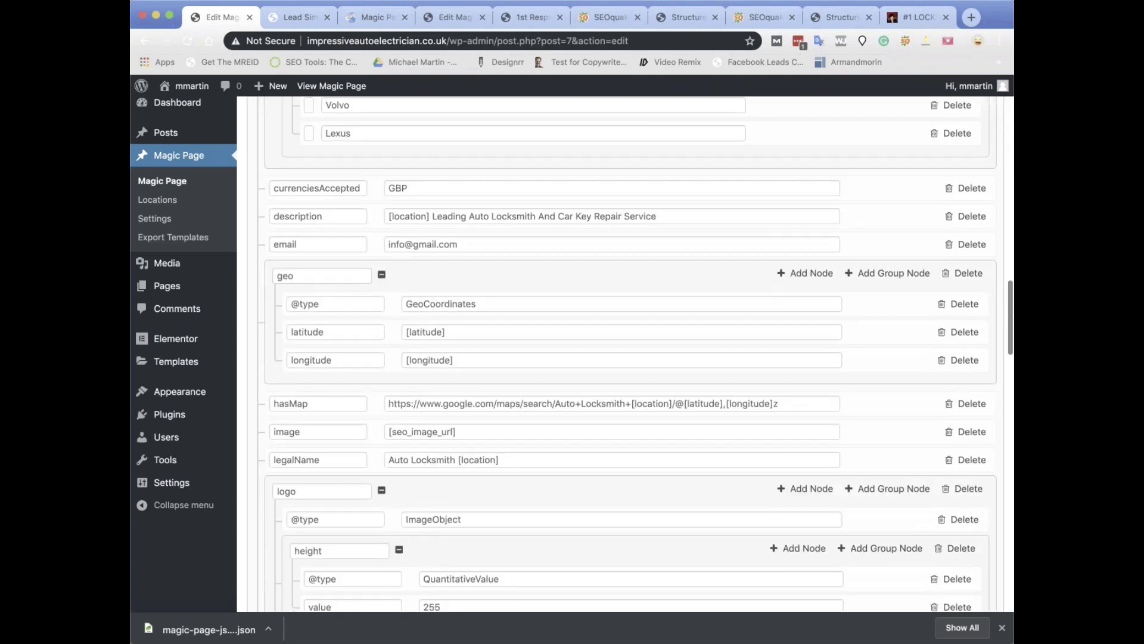
{"action": "scroll", "coordinate": [419, 271], "scroll_direction": "up", "scroll_amount": 15}
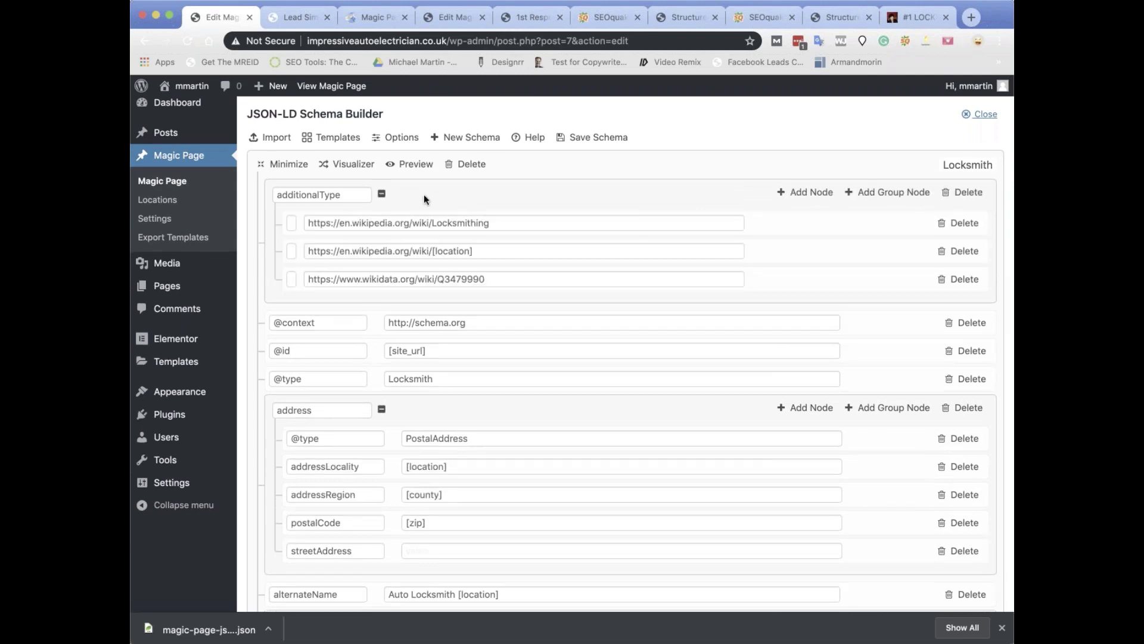
{"action": "left_click", "coordinate": [283, 168]}
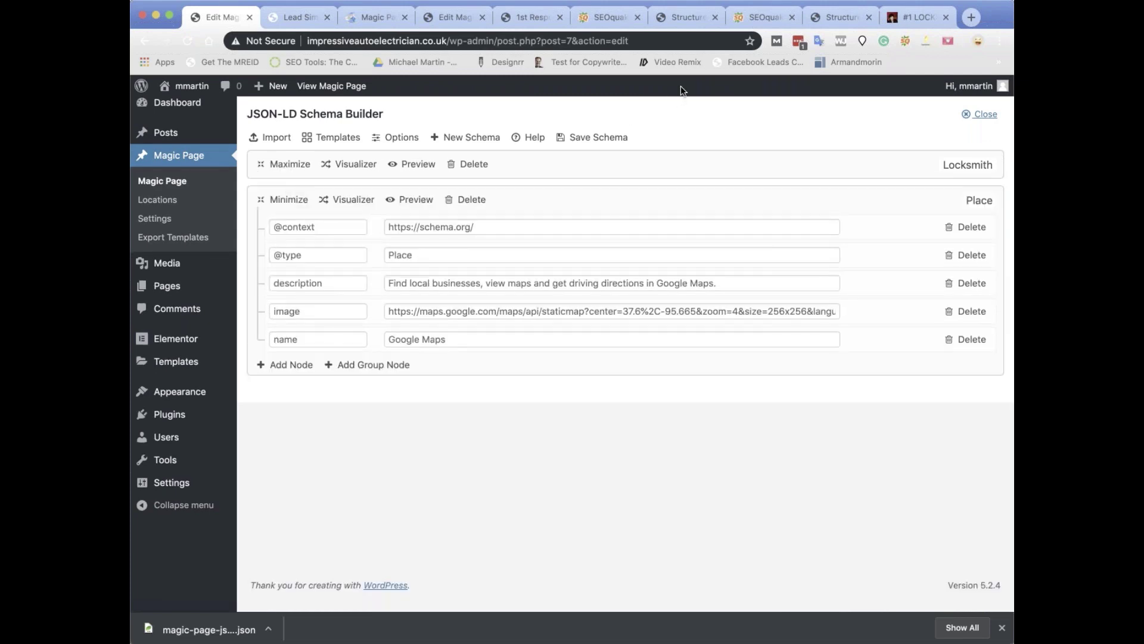
{"action": "left_click", "coordinate": [295, 200]}
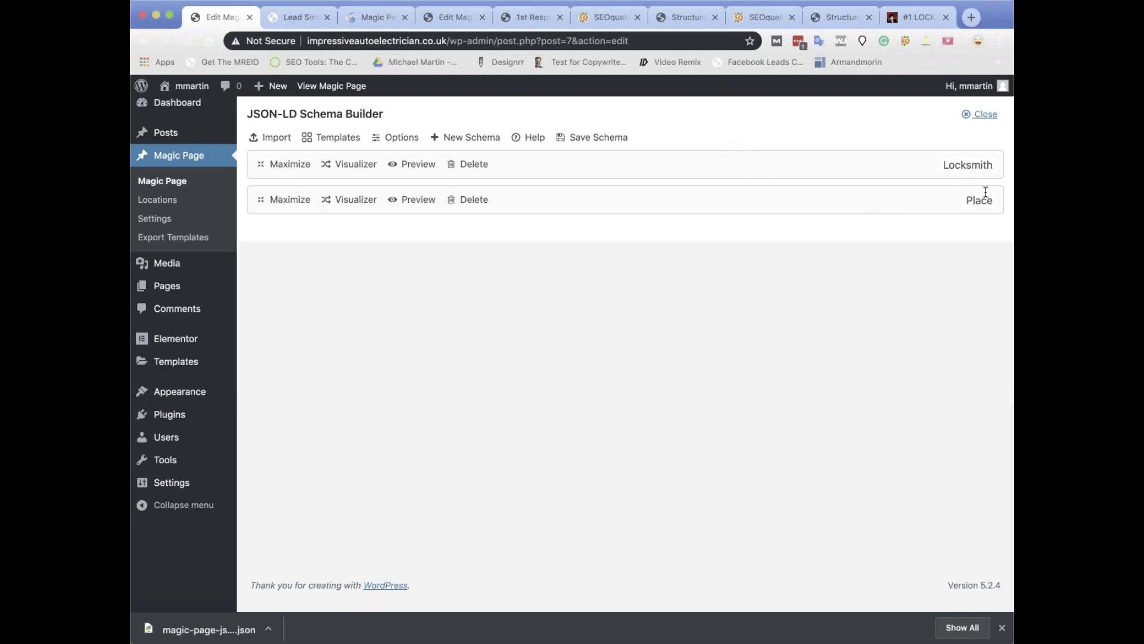
- Import the "Plumber Manchester" catalog template, joining it with the existing Locksmith schema and keeping your own values
{"action": "left_click", "coordinate": [342, 144]}
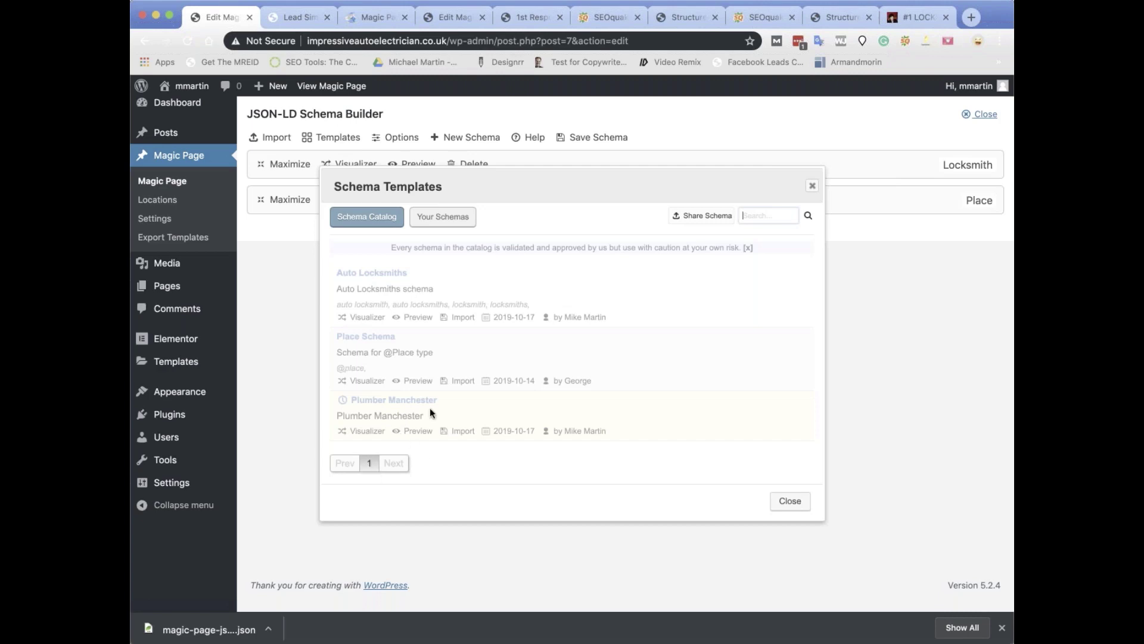
{"action": "left_click", "coordinate": [454, 430]}
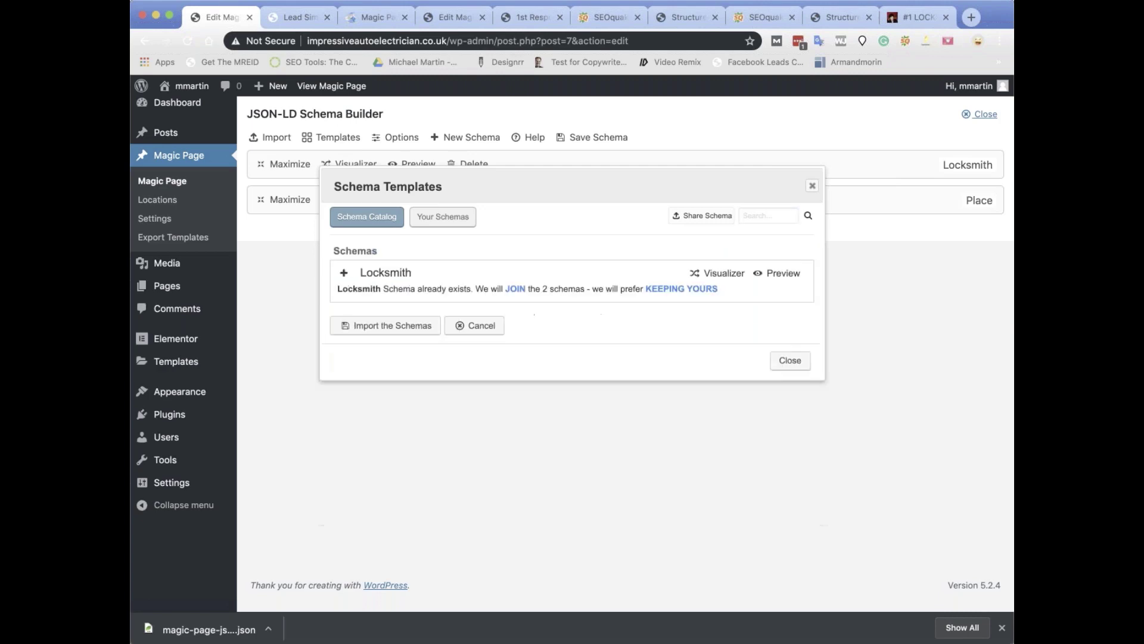
{"action": "left_click", "coordinate": [400, 331]}
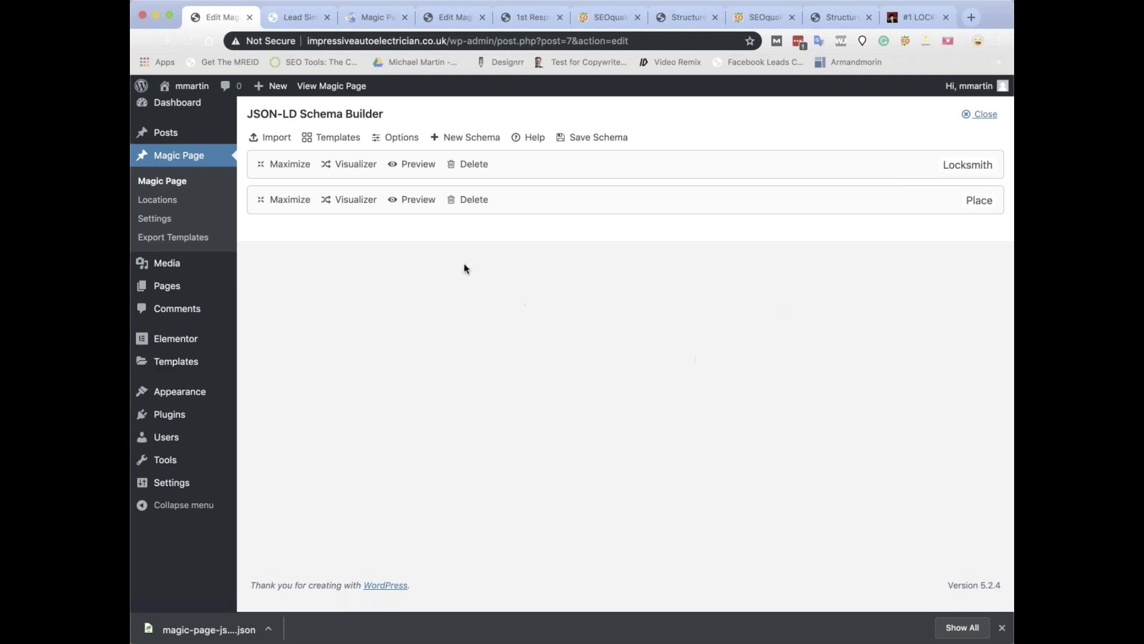
{"action": "left_click", "coordinate": [291, 200]}
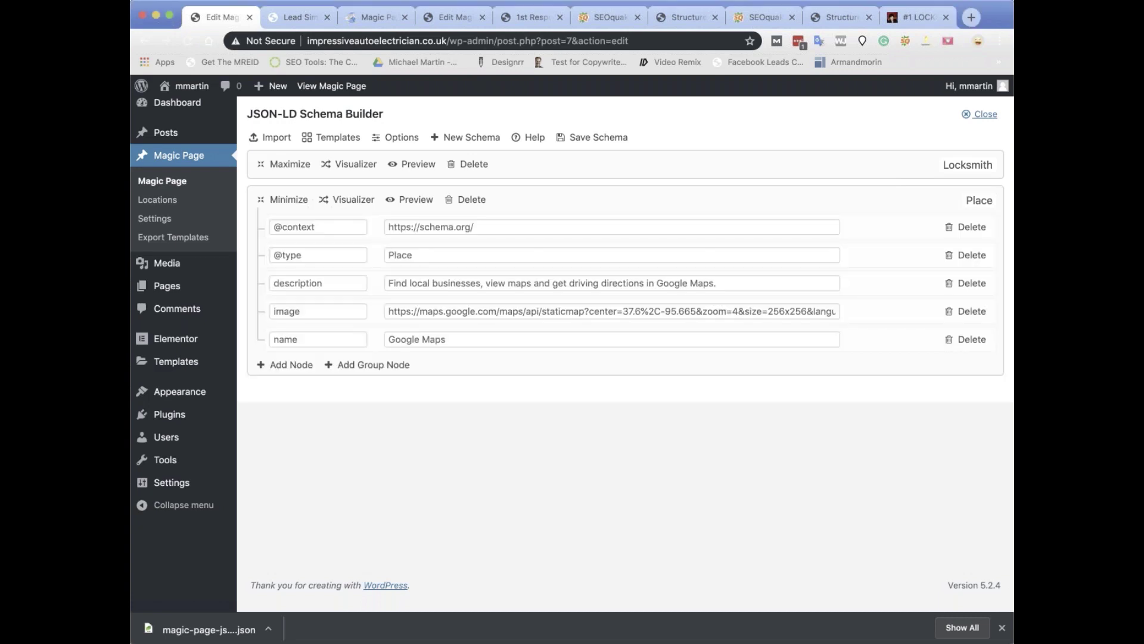
{"action": "double_click", "coordinate": [402, 256]}
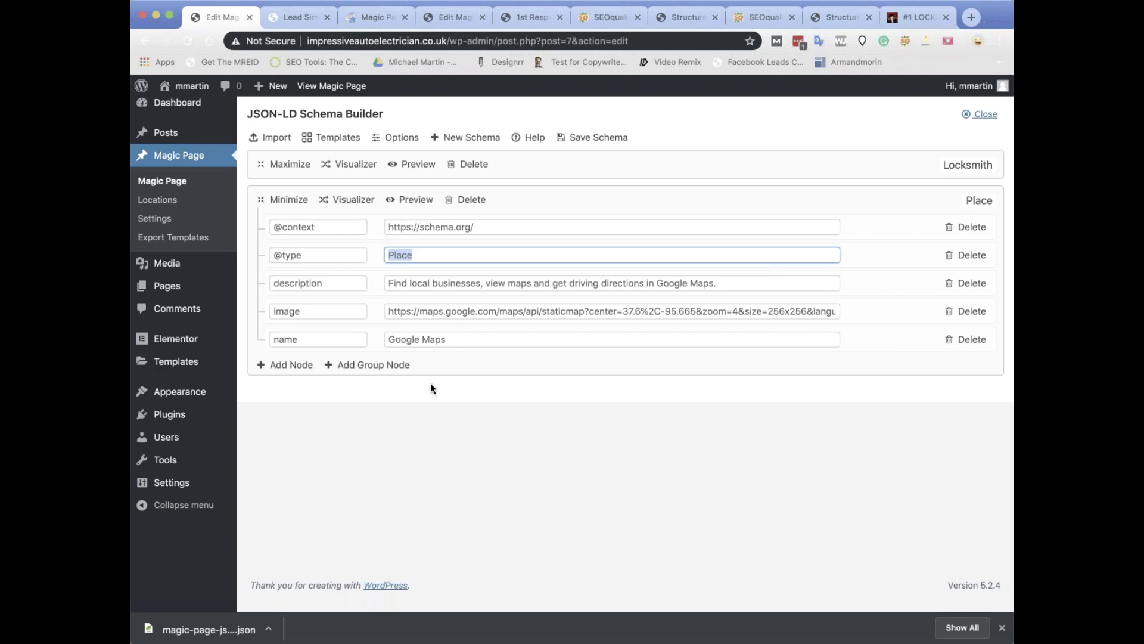
{"action": "left_click", "coordinate": [281, 201]}
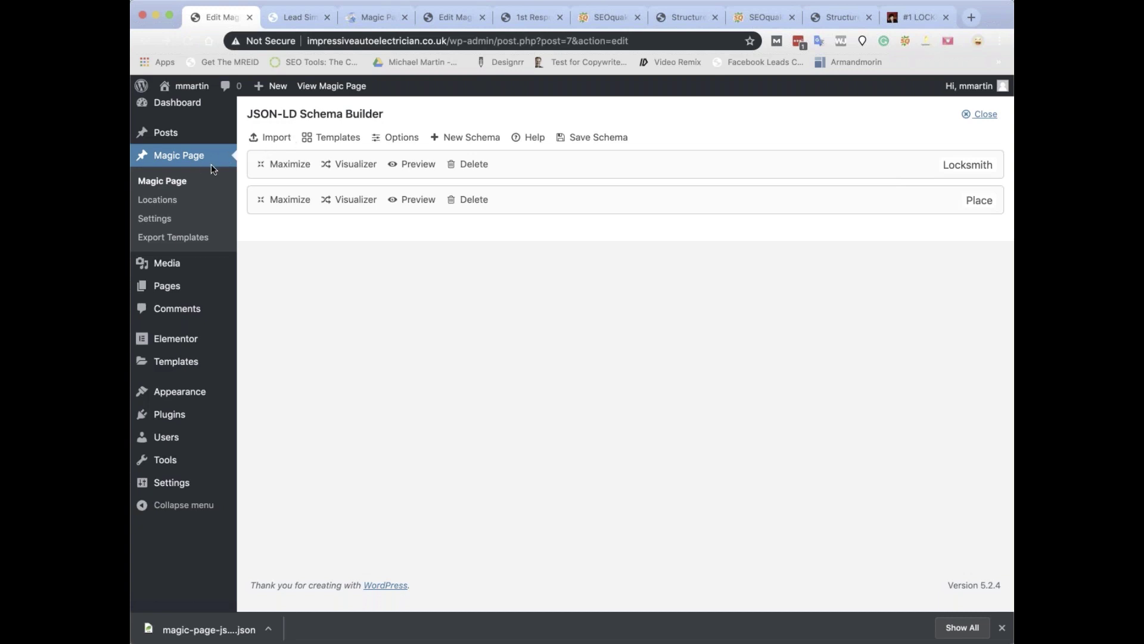
- Bring up the schema template catalog without the import dialog, and move the catalog window aside to view the templates
{"action": "left_click", "coordinate": [272, 136]}
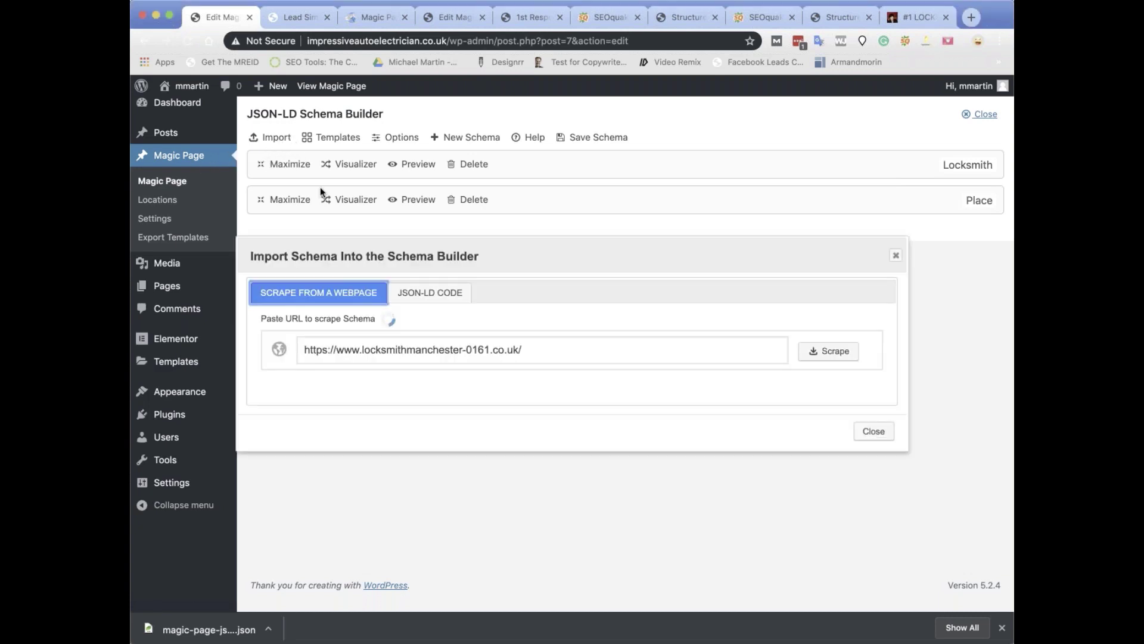
{"action": "left_click", "coordinate": [332, 138]}
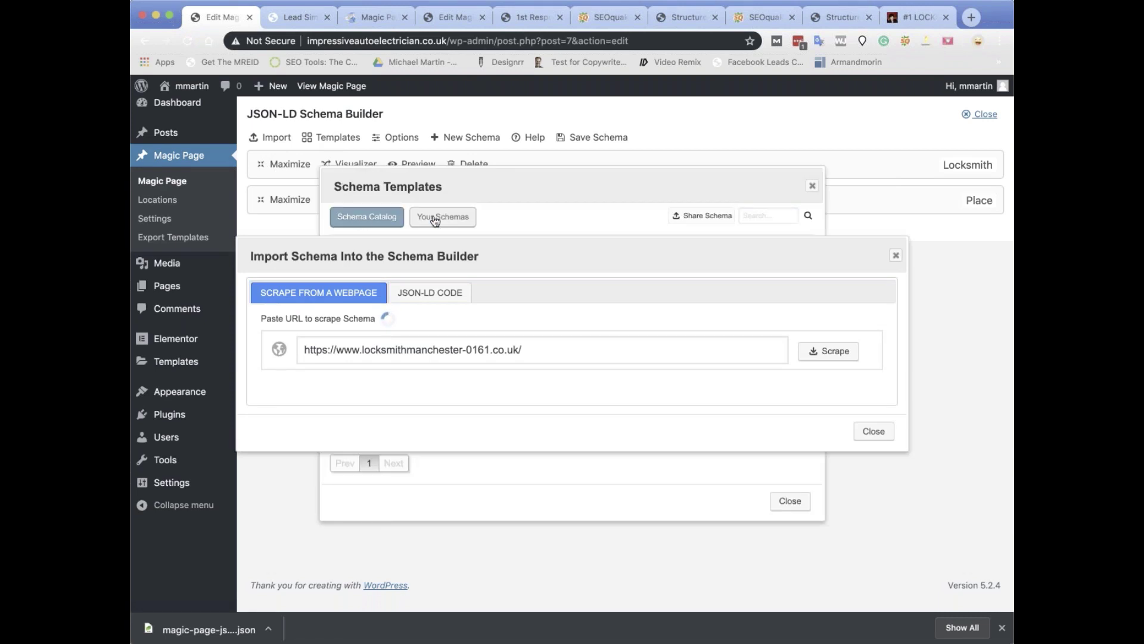
{"action": "left_click", "coordinate": [895, 256]}
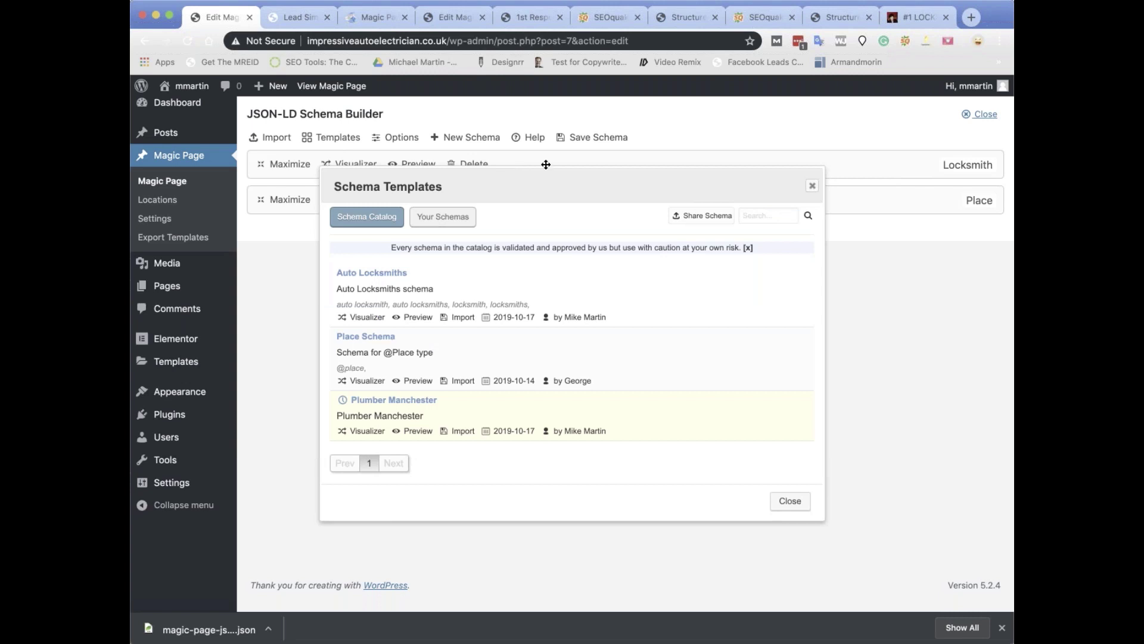
{"action": "left_click_drag", "start_coordinate": [544, 163], "coordinate": [359, 121]}
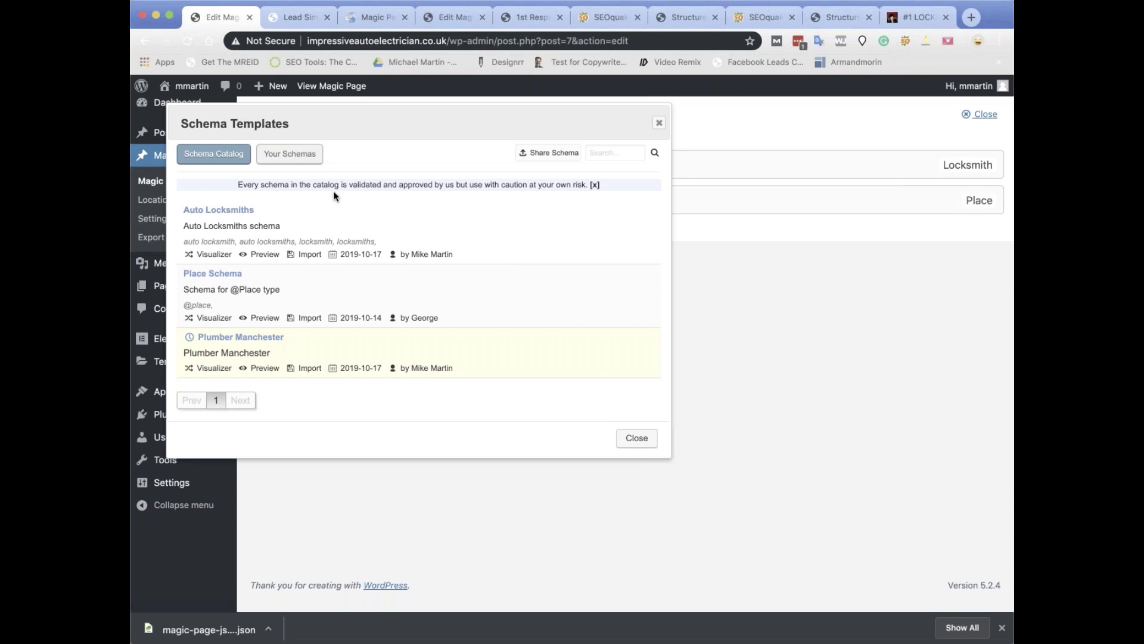
{"action": "mouse_move", "coordinate": [387, 126]}
{"action": "left_mouse_down"}
{"action": "mouse_move", "coordinate": [383, 113]}
{"action": "mouse_move", "coordinate": [373, 129]}
{"action": "left_mouse_up"}
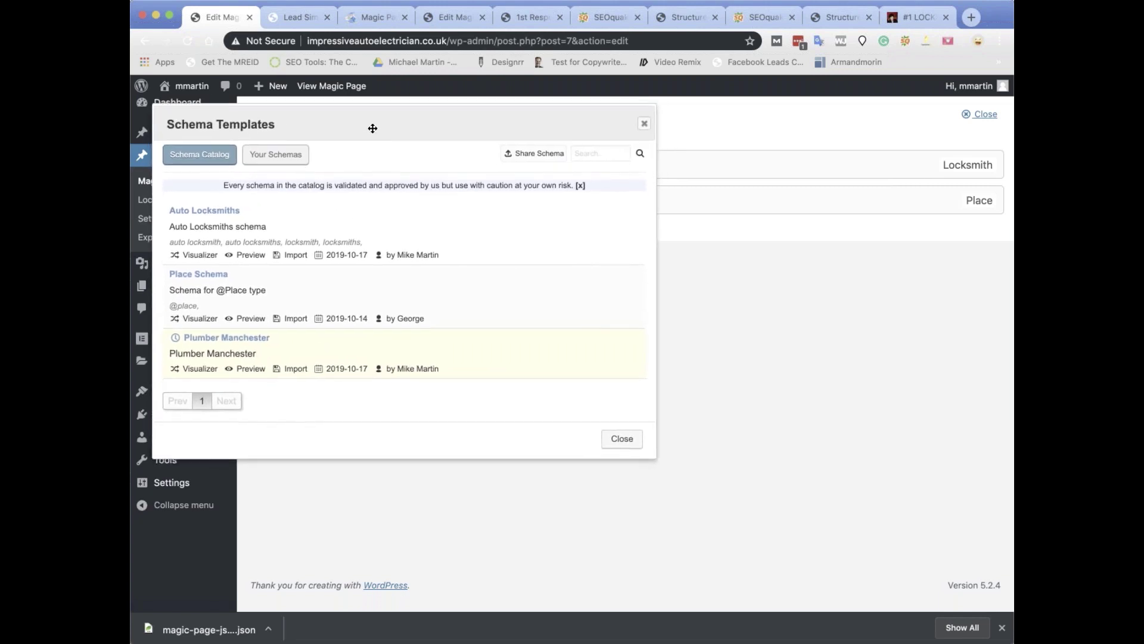